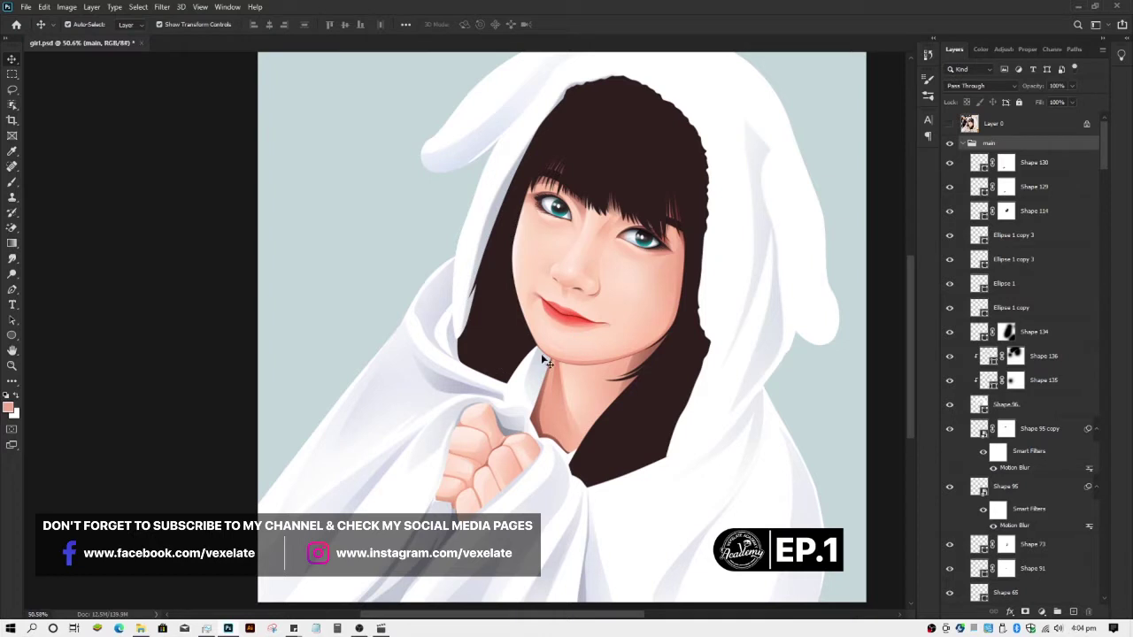
scroll(631, 379, up, 2)
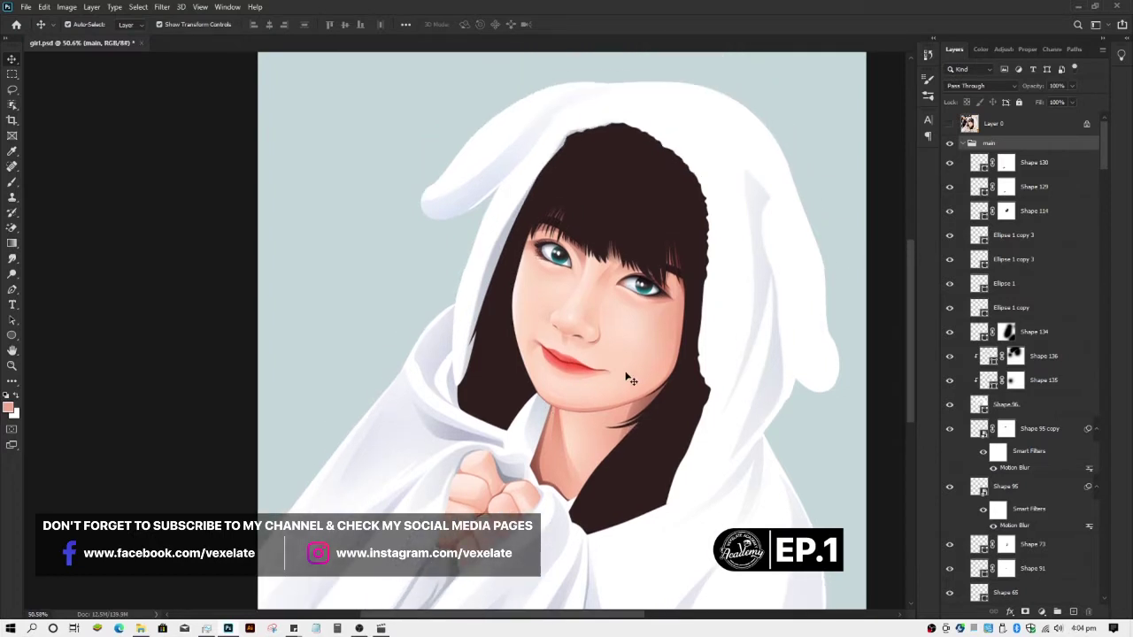
scroll(631, 379, down, 5)
scroll(622, 299, up, 5)
scroll(671, 223, up, 2)
scroll(666, 244, down, 2)
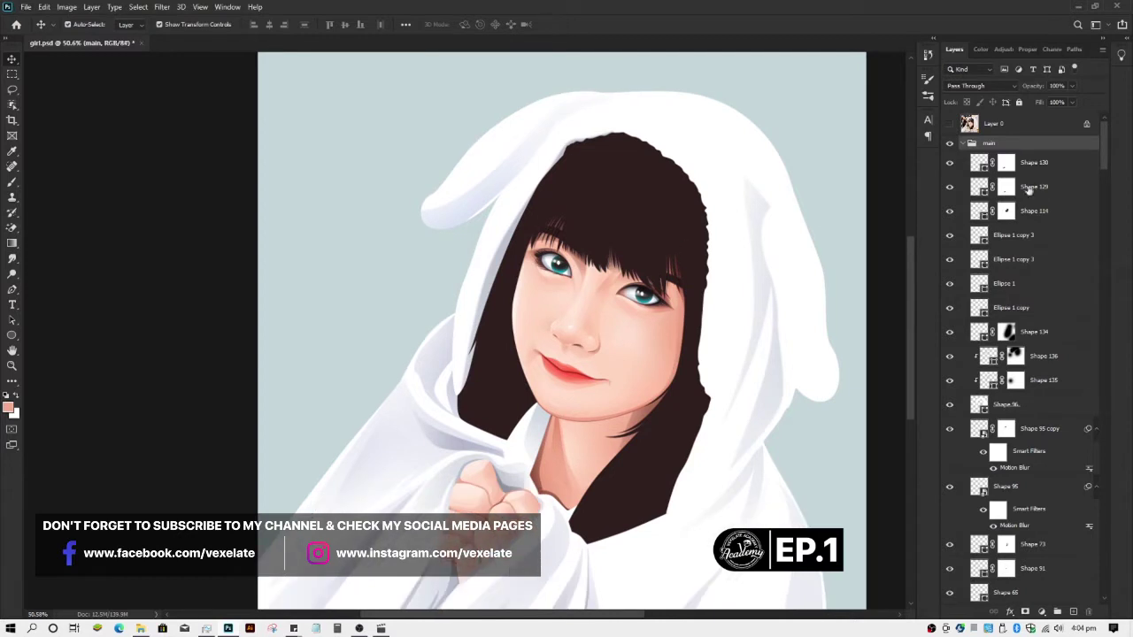
- Create a group named "hair highlight" above the main group and add a new empty layer inside it
click(1057, 612)
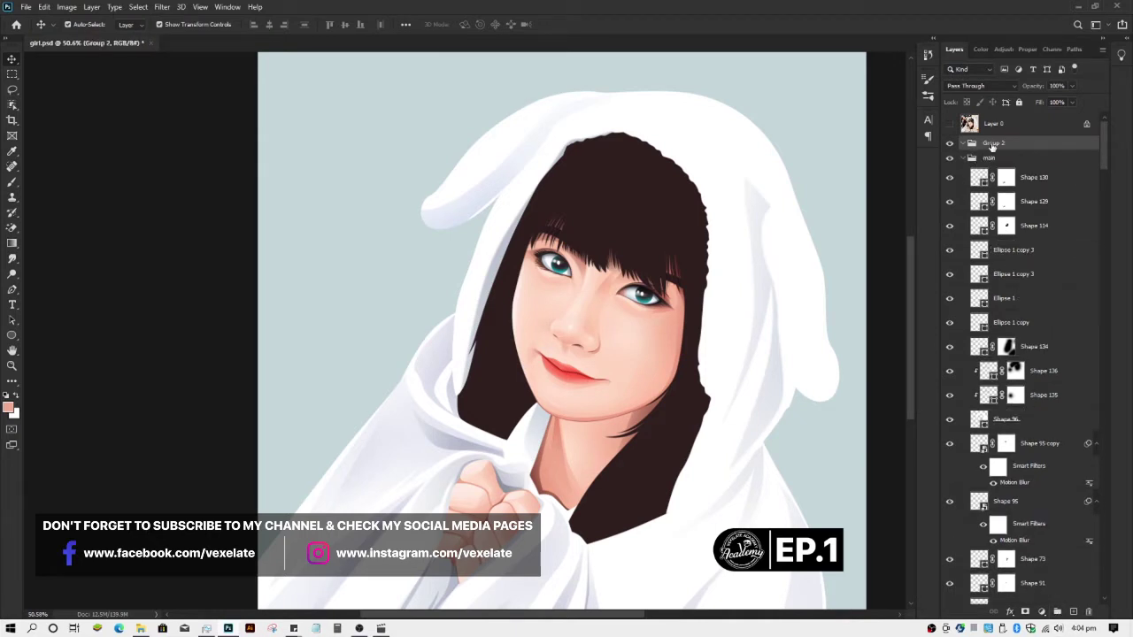
double_click(993, 144)
text(hair highlight)
key(Return)
click(1074, 612)
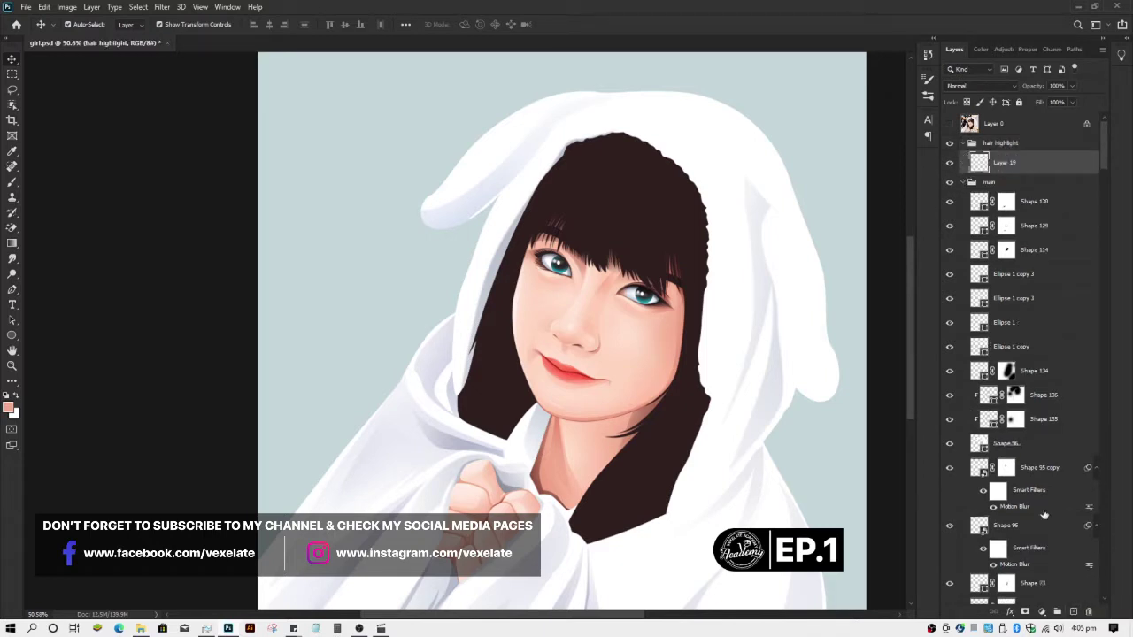
- Activate the Pen tool and set its mode to Path
scroll(657, 268, up, 1)
scroll(657, 268, up, 3)
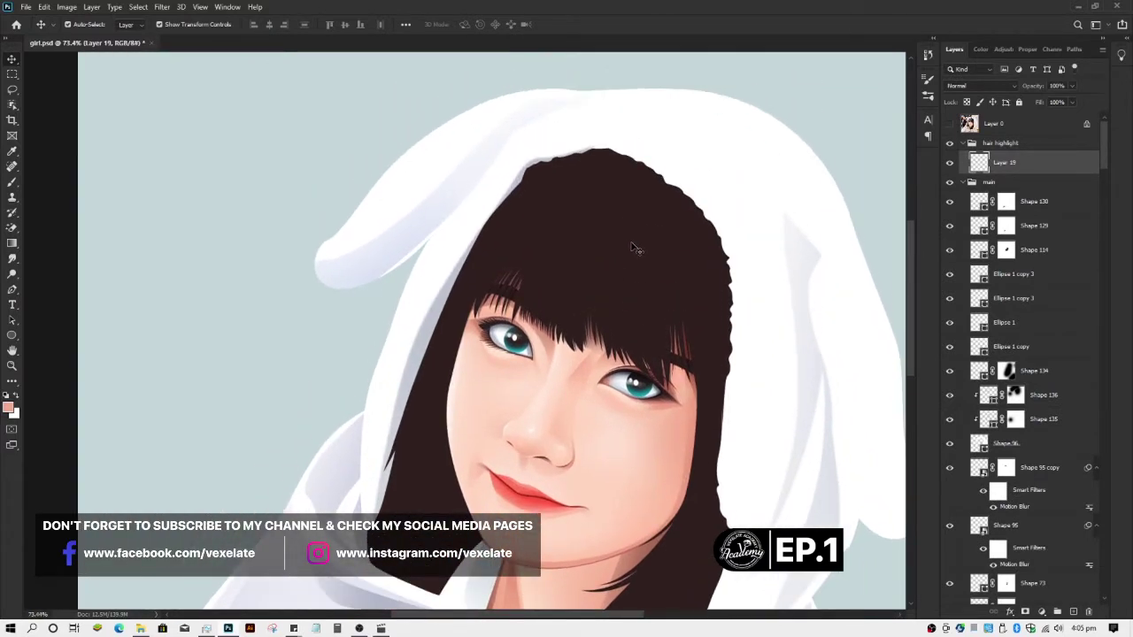
key(p)
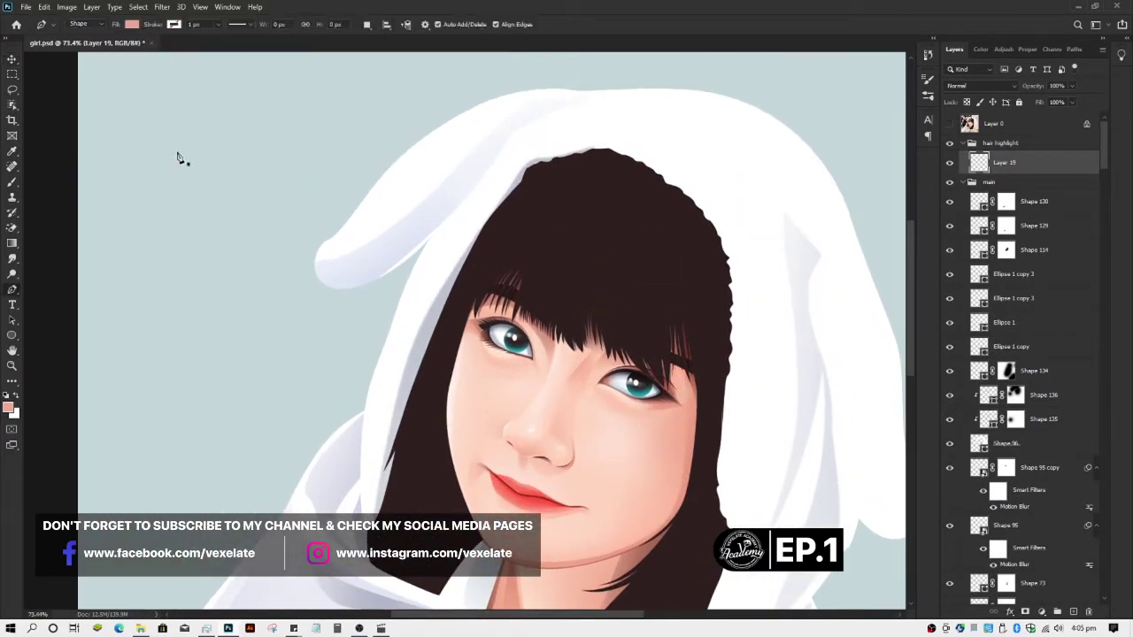
click(96, 28)
click(96, 27)
click(97, 27)
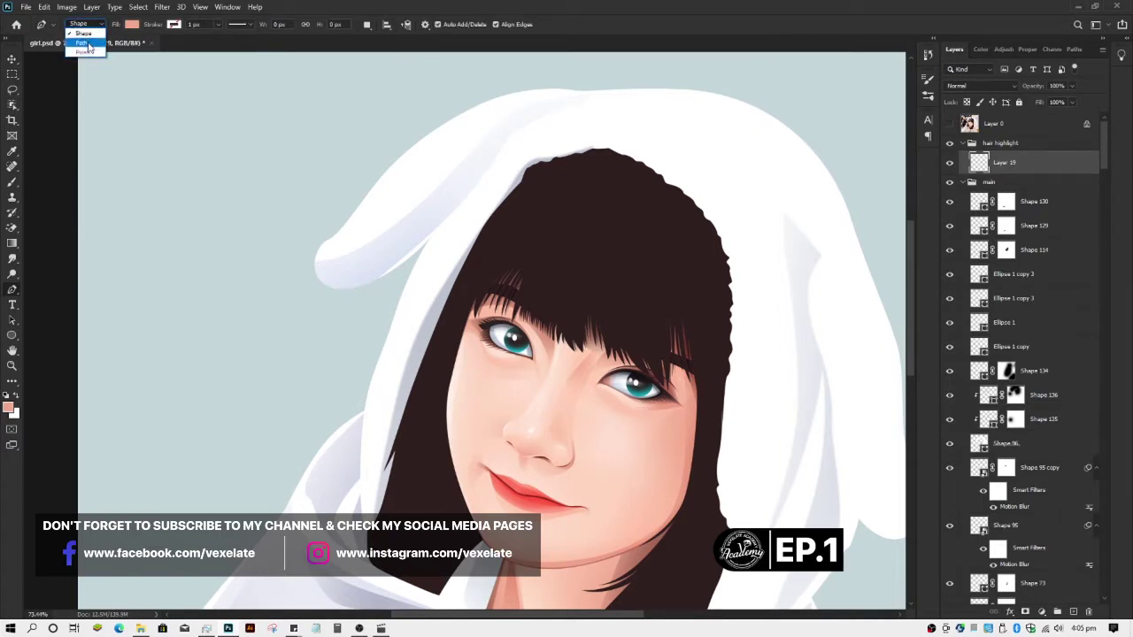
click(84, 42)
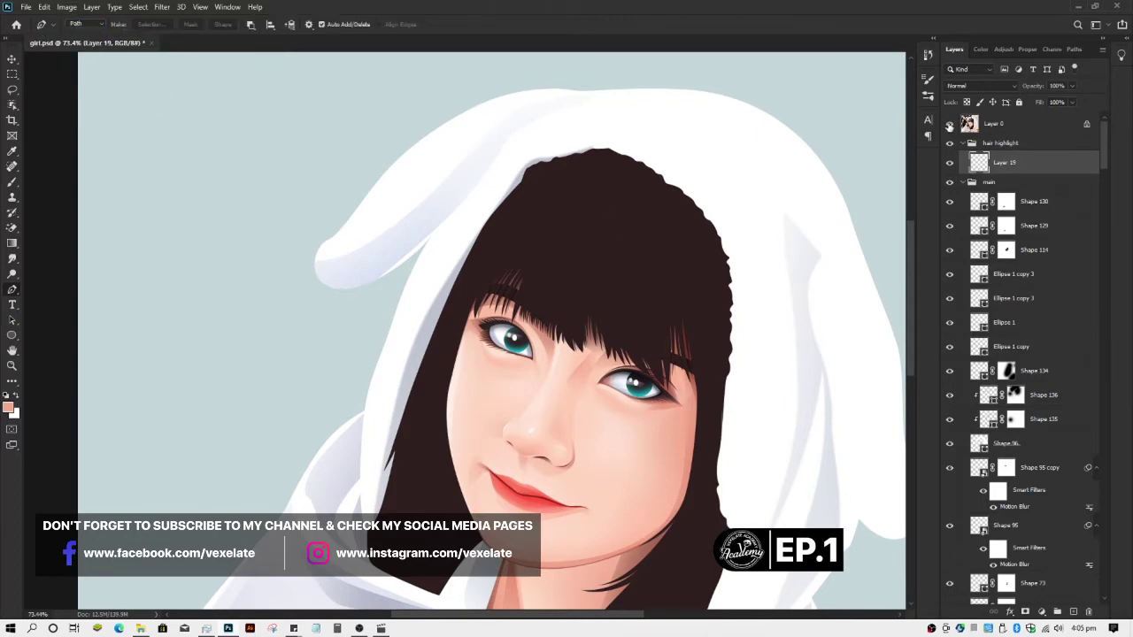
- Examine the hair in the reference photo by showing Layer 0, and hide it again
click(949, 124)
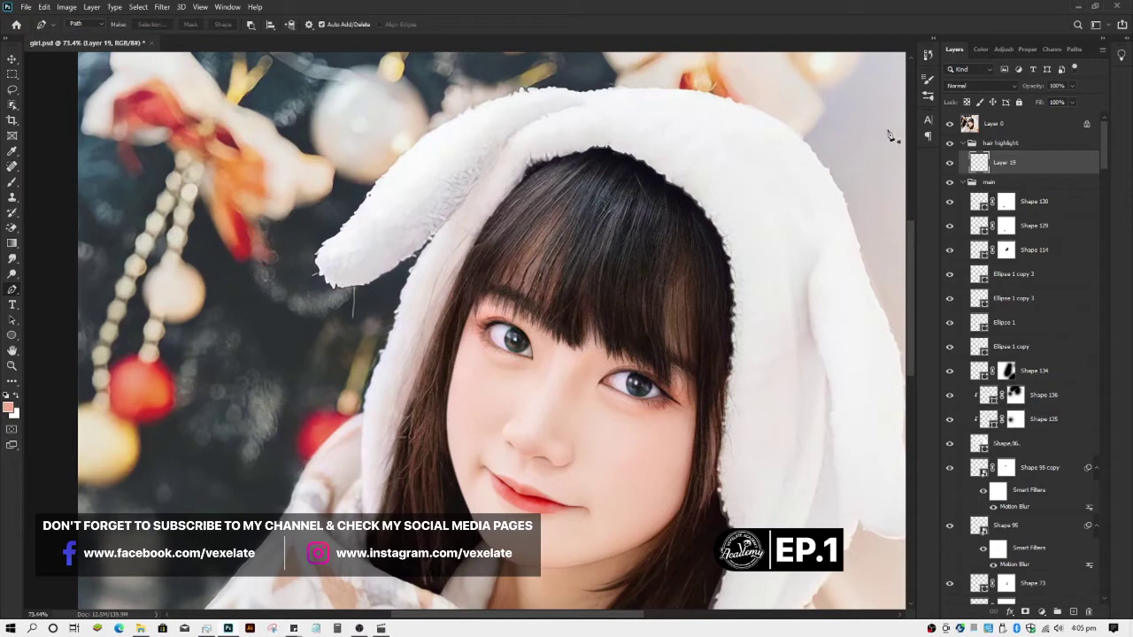
click(950, 125)
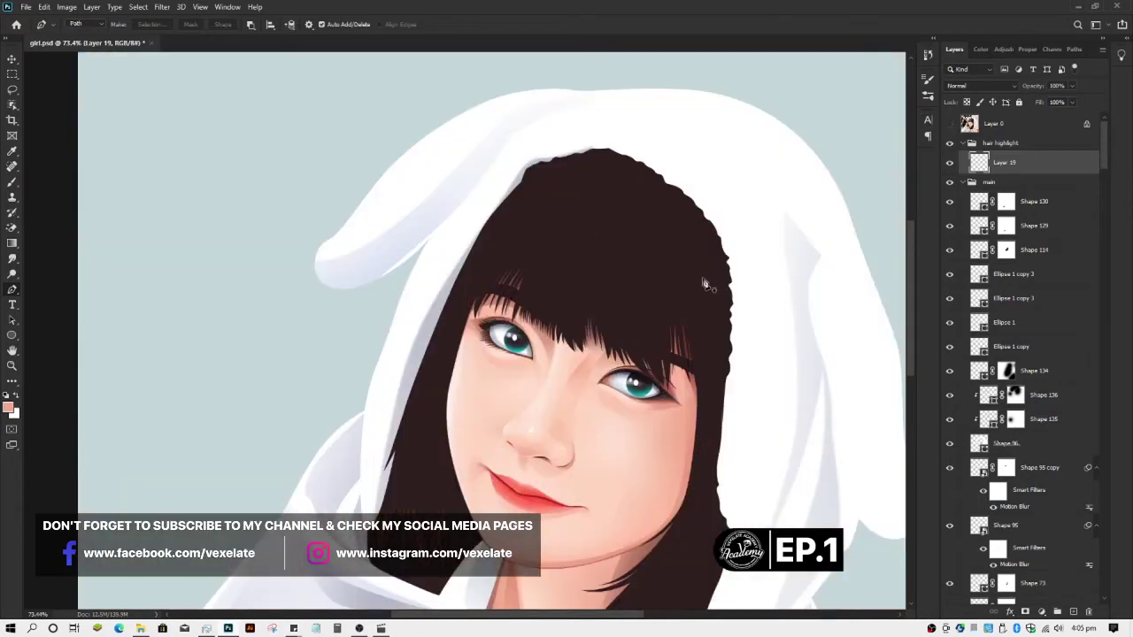
- Start a path with an anchor point on the upper right edge of the hair
scroll(698, 279, up, 2)
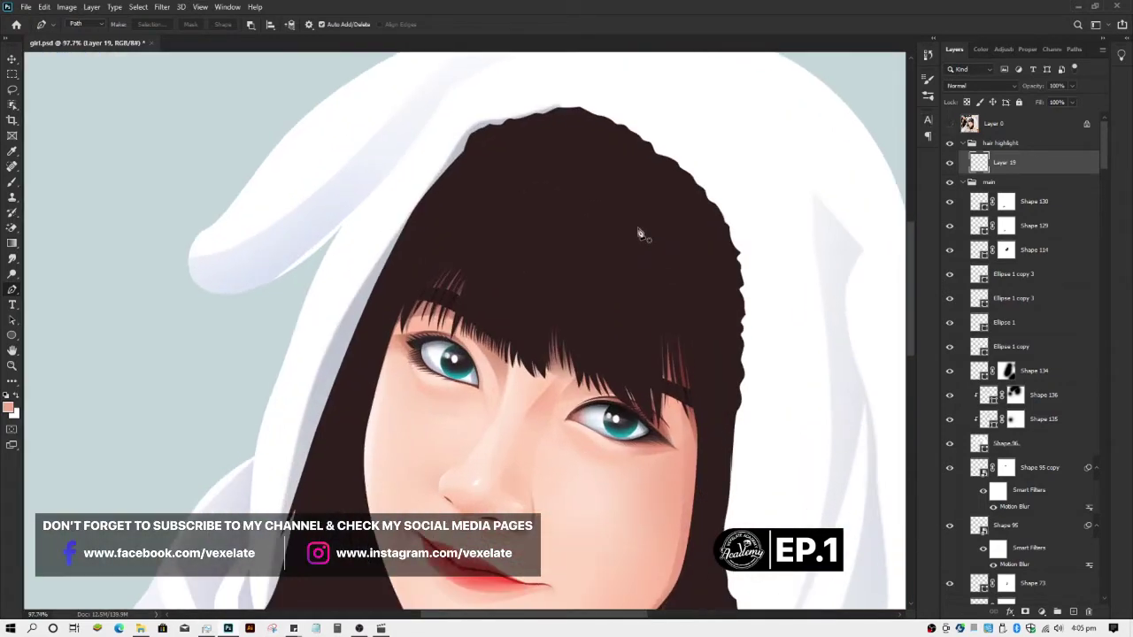
click(651, 158)
scroll(591, 335, down, 1)
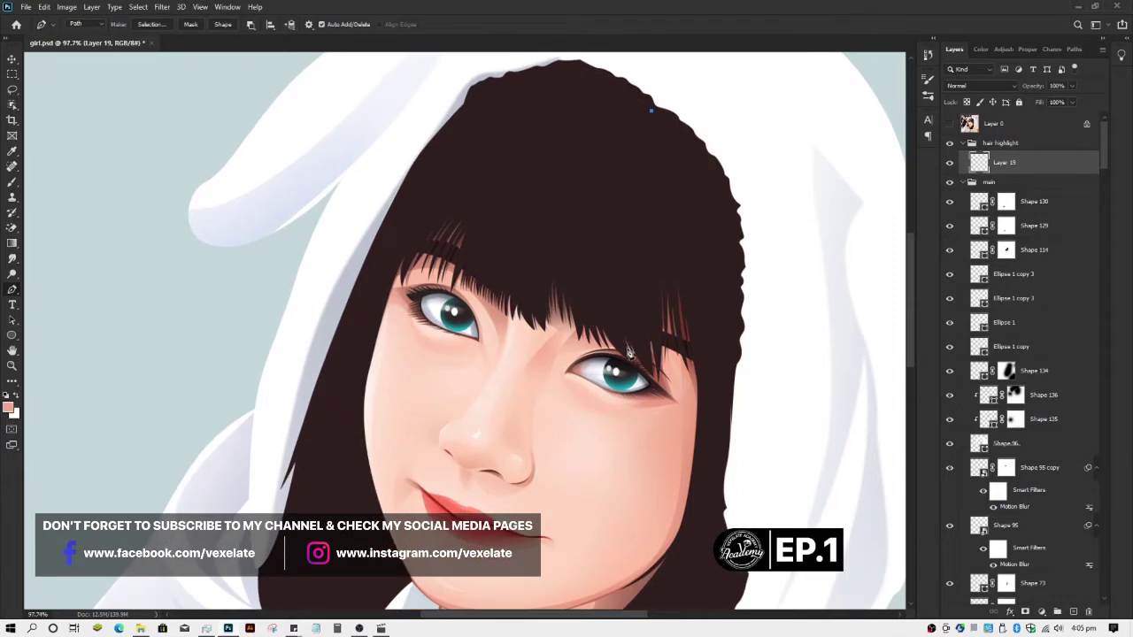
scroll(625, 345, down, 1)
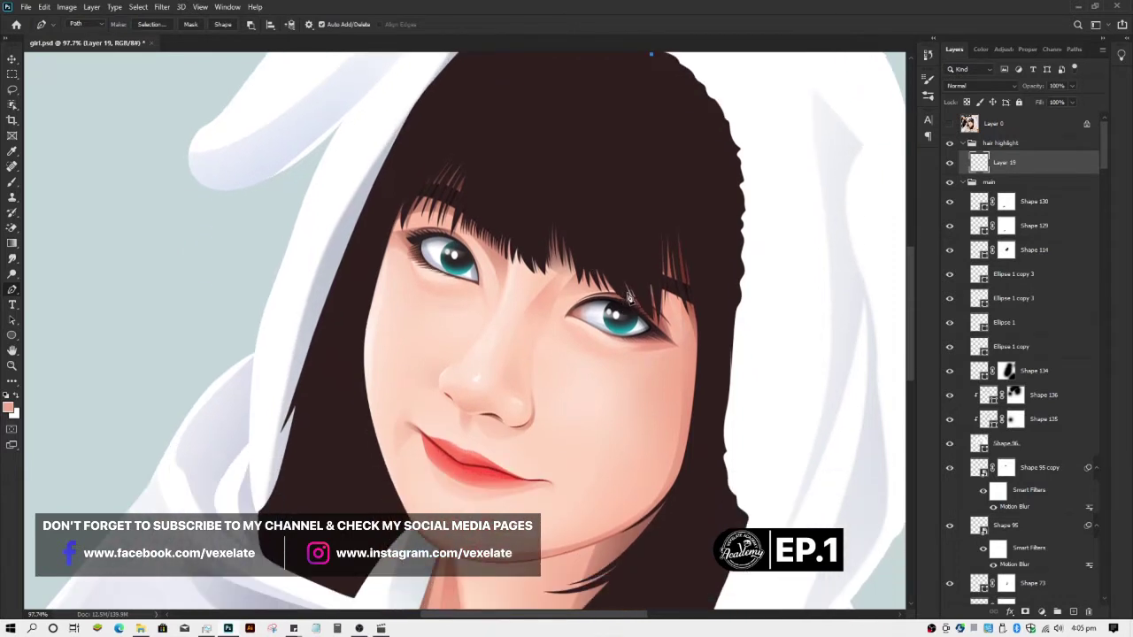
scroll(631, 299, up, 2)
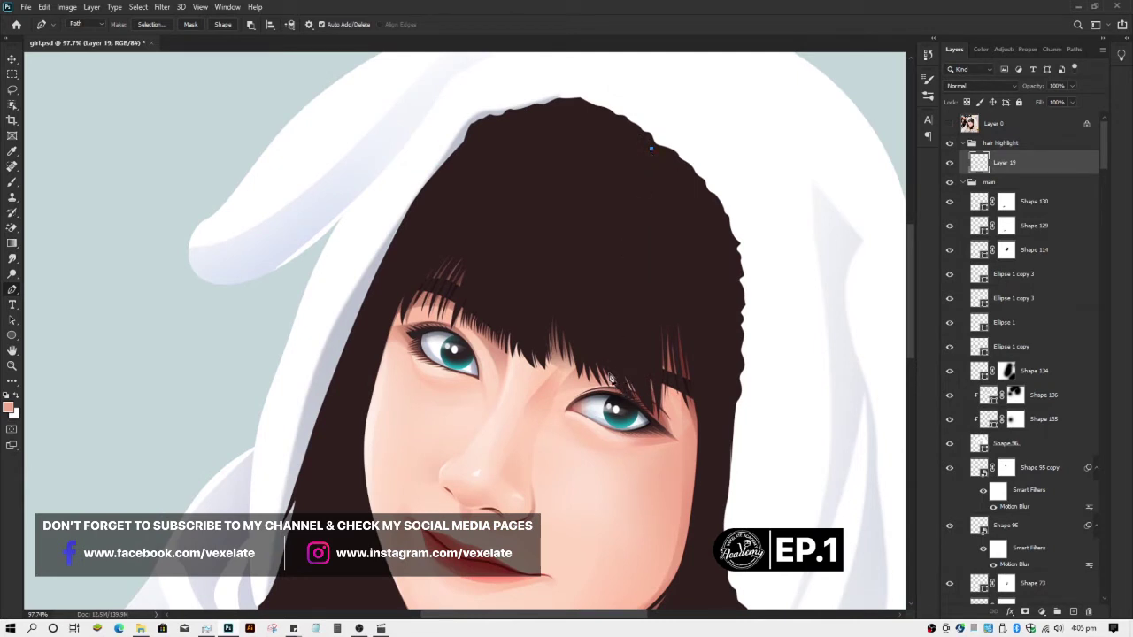
drag(623, 382, 671, 516)
key(ctrl+z)
drag(622, 381, 666, 500)
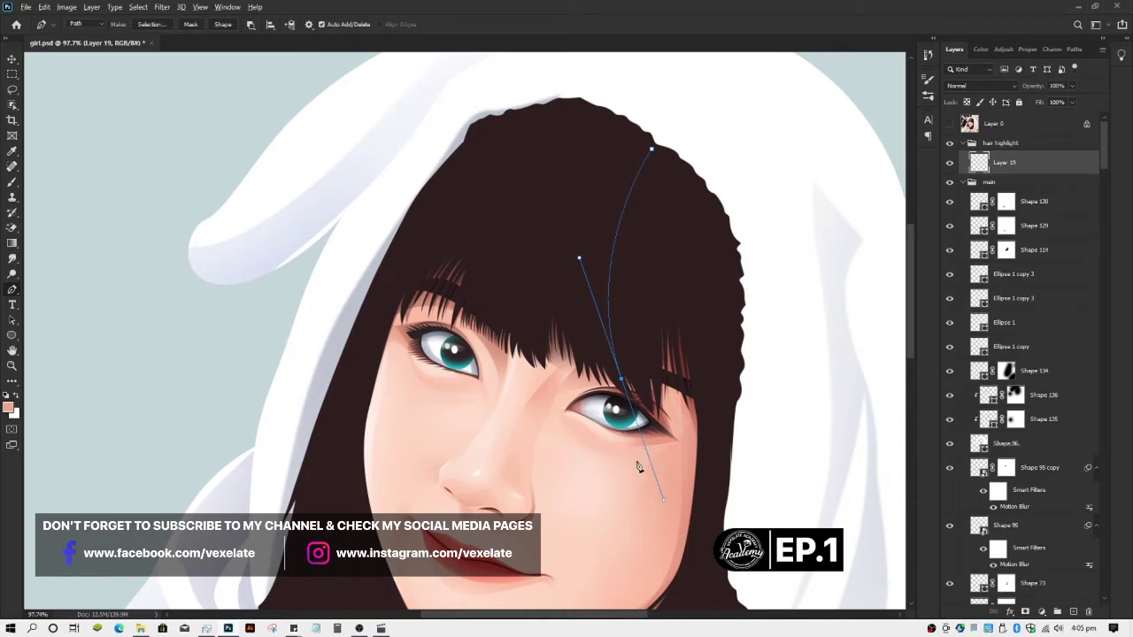
click(586, 321)
key(ctrl+z)
key(ctrl+z)
key(ctrl+z)
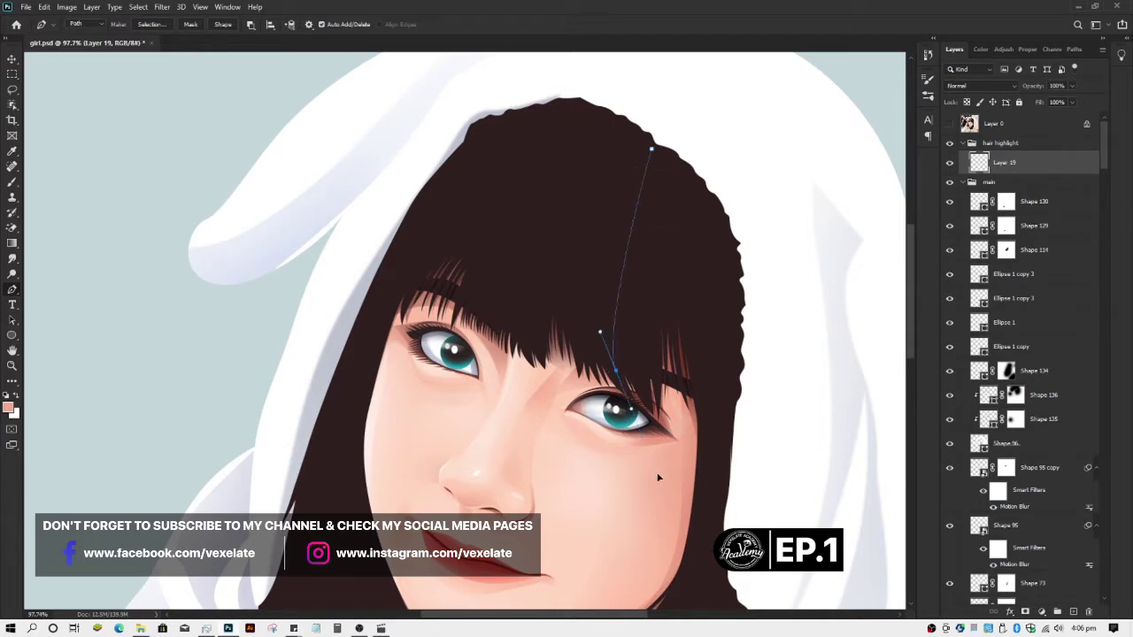
- Draw three separate curved open paths side by side, running from the crown down to the tips of the bangs
drag(616, 370, 663, 500)
key(Escape)
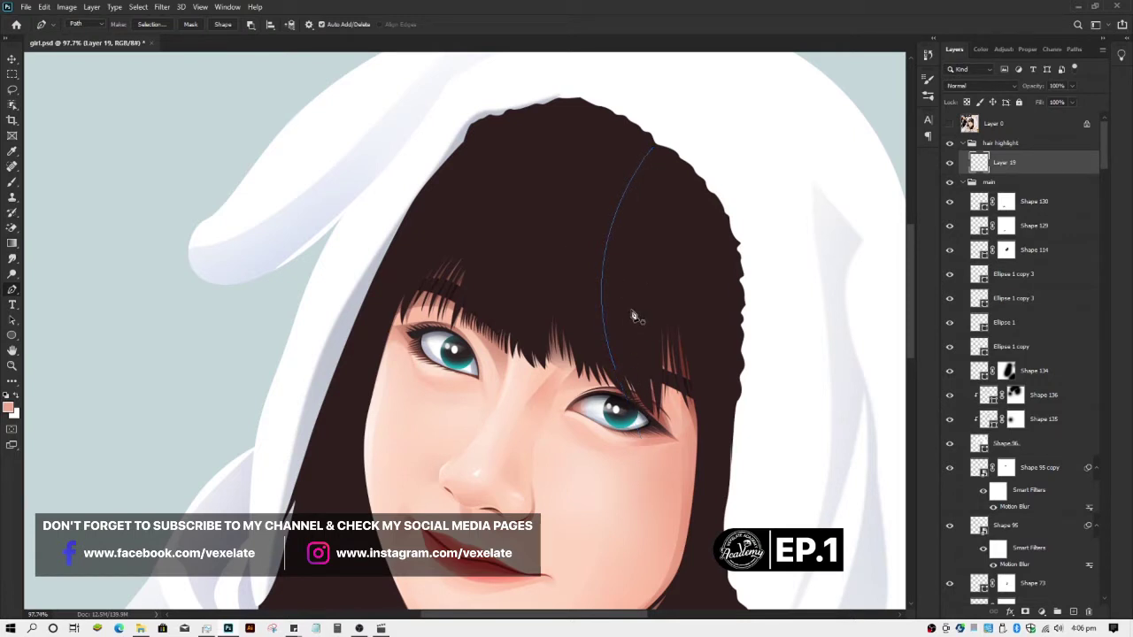
click(640, 136)
drag(580, 357, 618, 492)
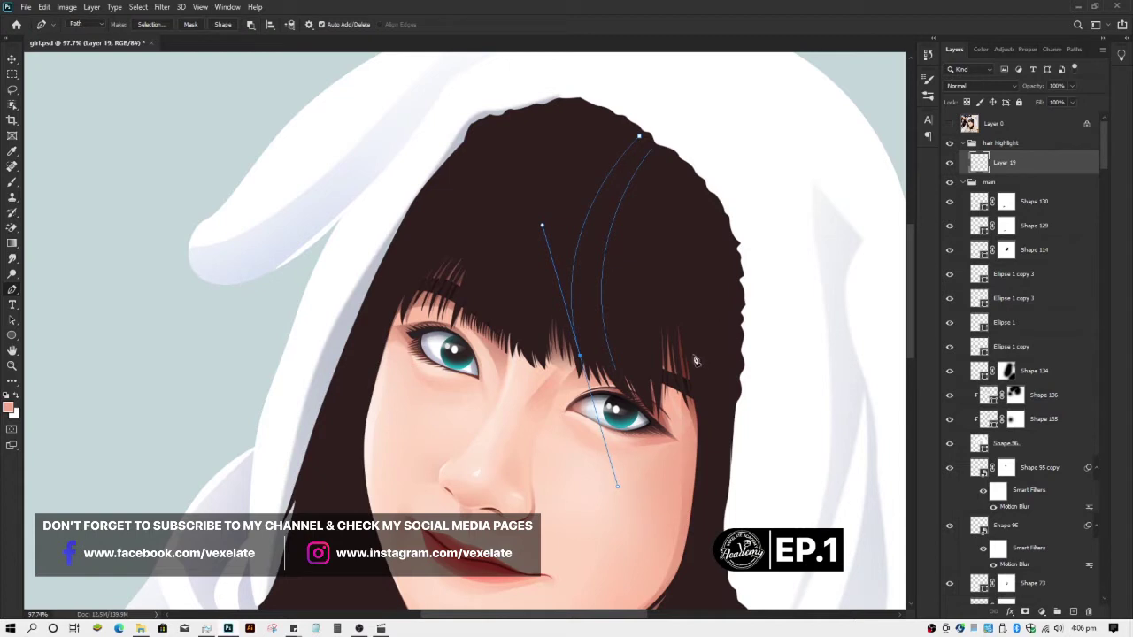
drag(647, 266, 651, 309)
key(ctrl+z)
ctrl+click(585, 452)
click(627, 129)
drag(549, 344, 574, 465)
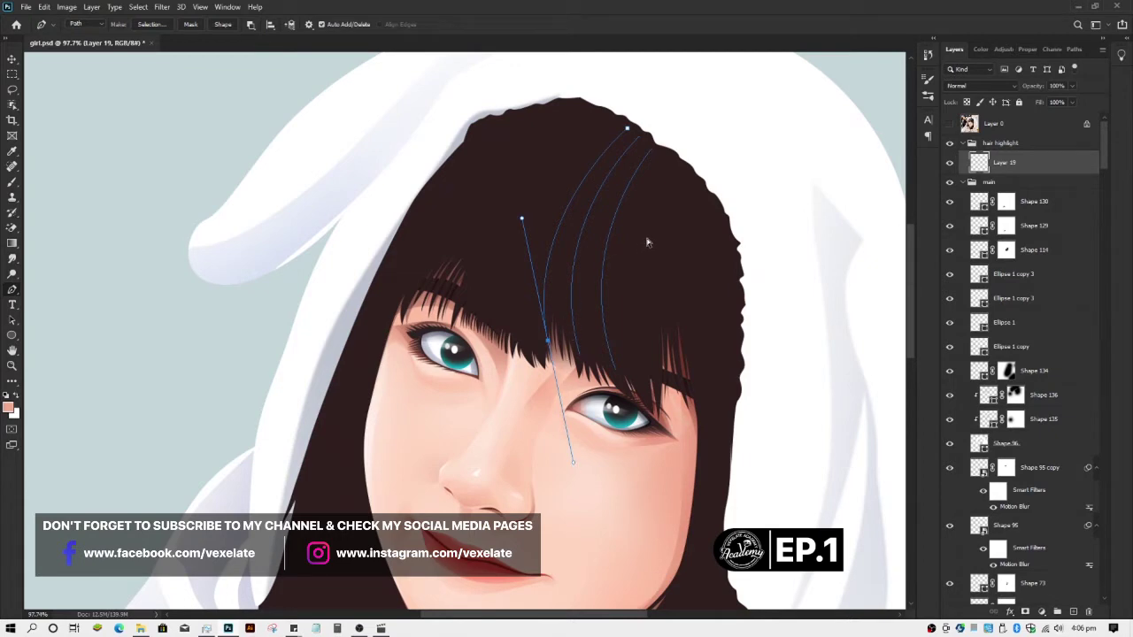
ctrl+click(505, 352)
- Add three more curved strand paths through the bangs, one to the right of the existing curves and two to the left
scroll(545, 337, down, 2)
scroll(595, 315, up, 3)
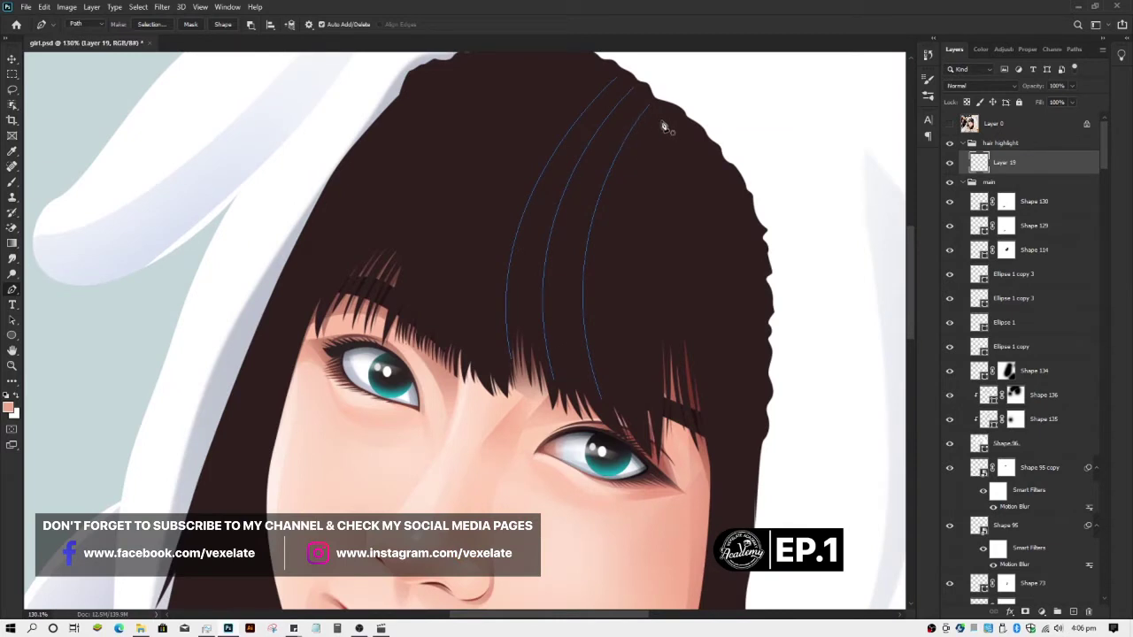
drag(639, 426, 593, 483)
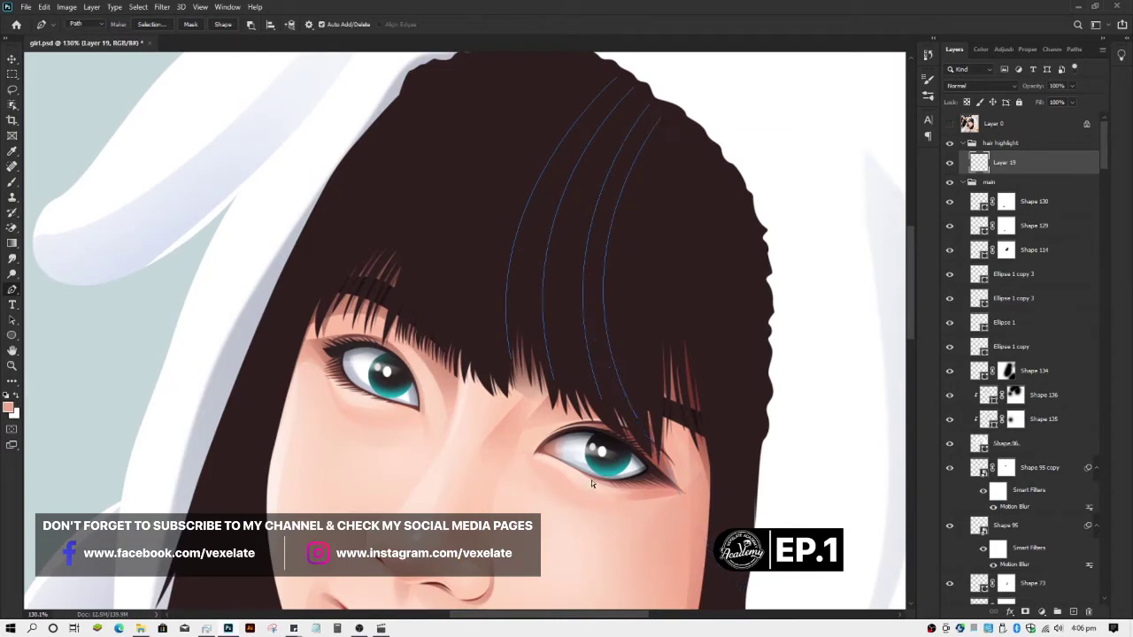
click(597, 78)
drag(486, 367, 541, 521)
click(570, 86)
drag(459, 339, 477, 502)
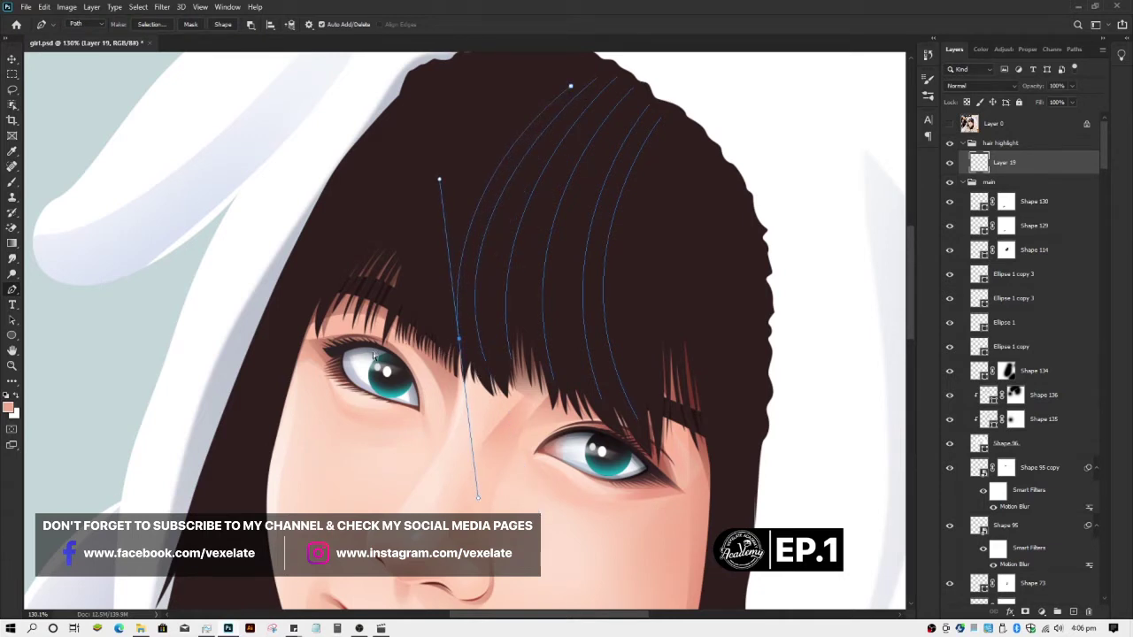
- Activate the Brush tool and choose the Hard Round Pressure Size preset
scroll(375, 355, down, 3)
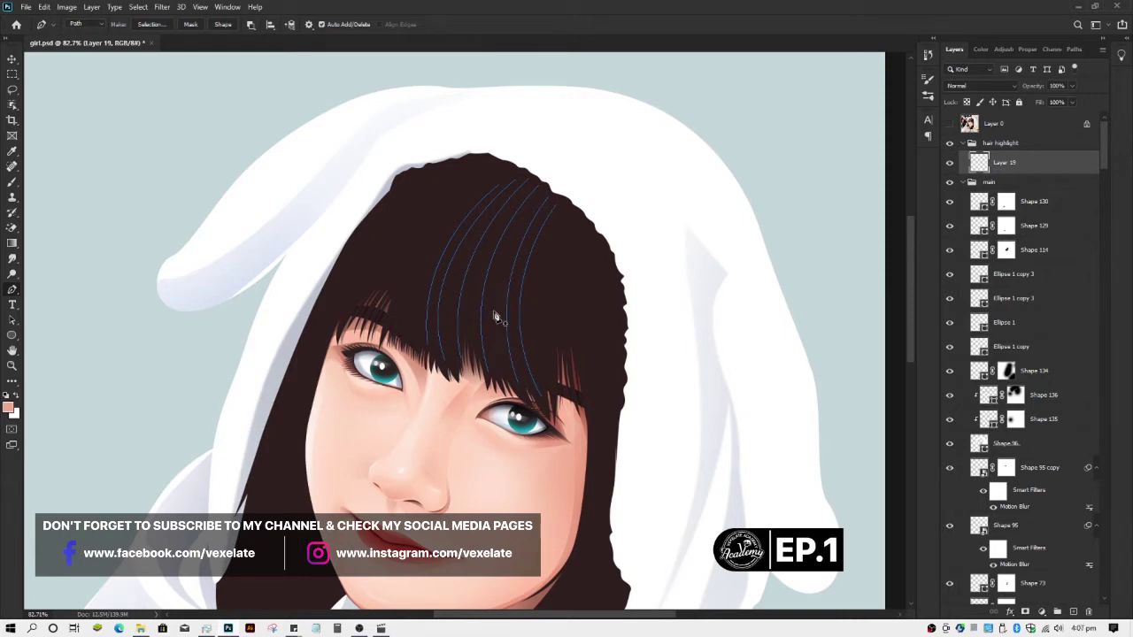
scroll(496, 317, up, 1)
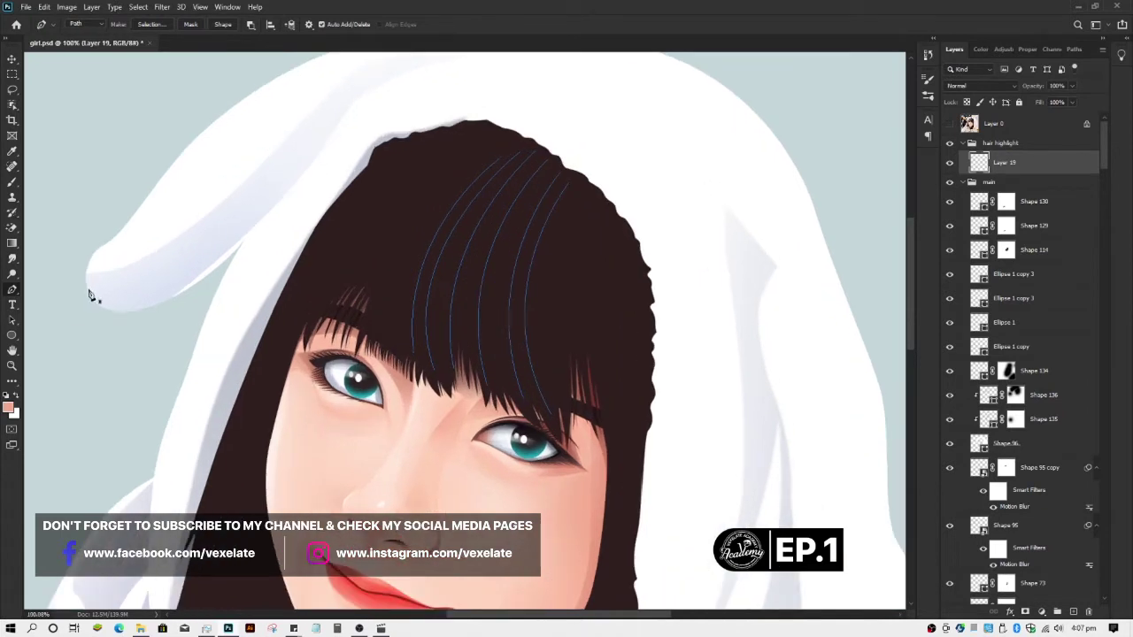
click(13, 183)
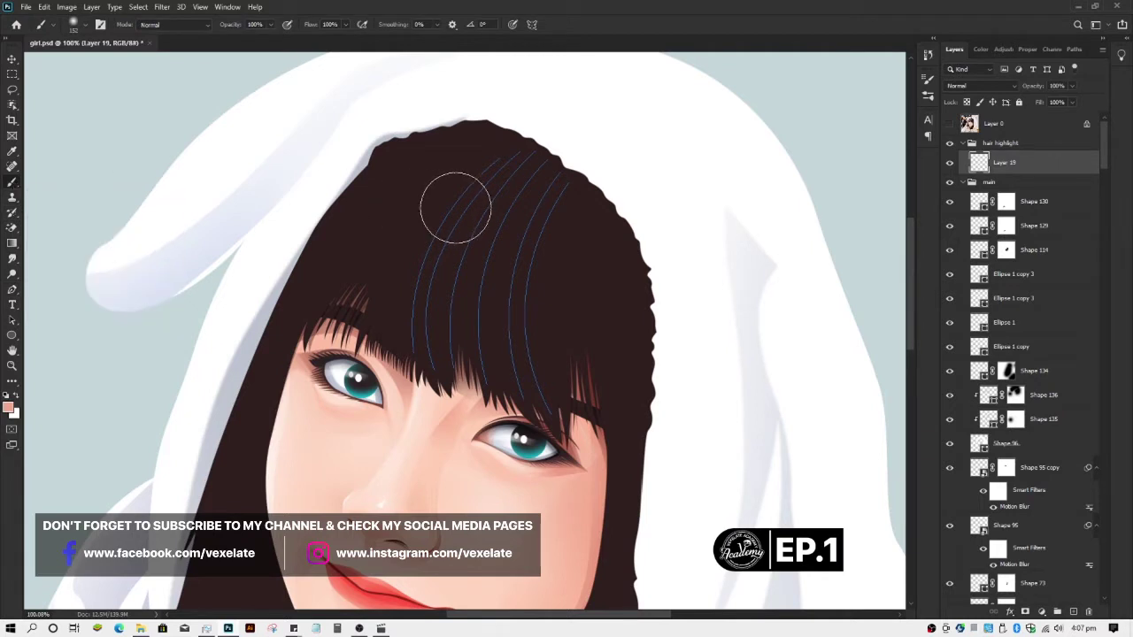
right_click(503, 199)
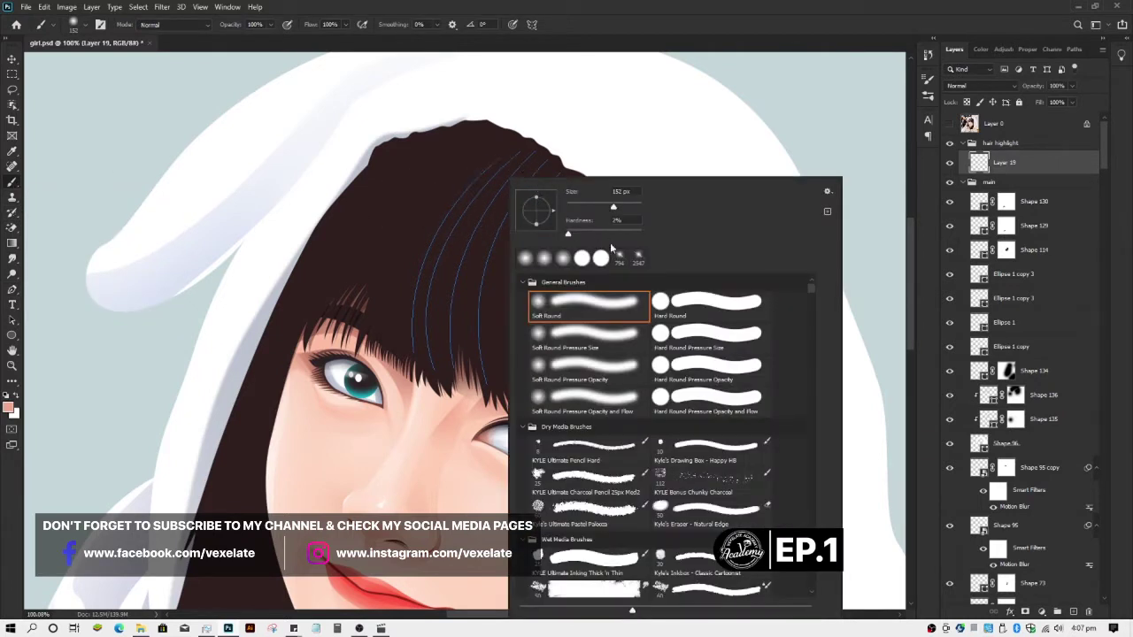
drag(614, 210, 593, 210)
click(595, 209)
drag(595, 208, 597, 209)
click(694, 343)
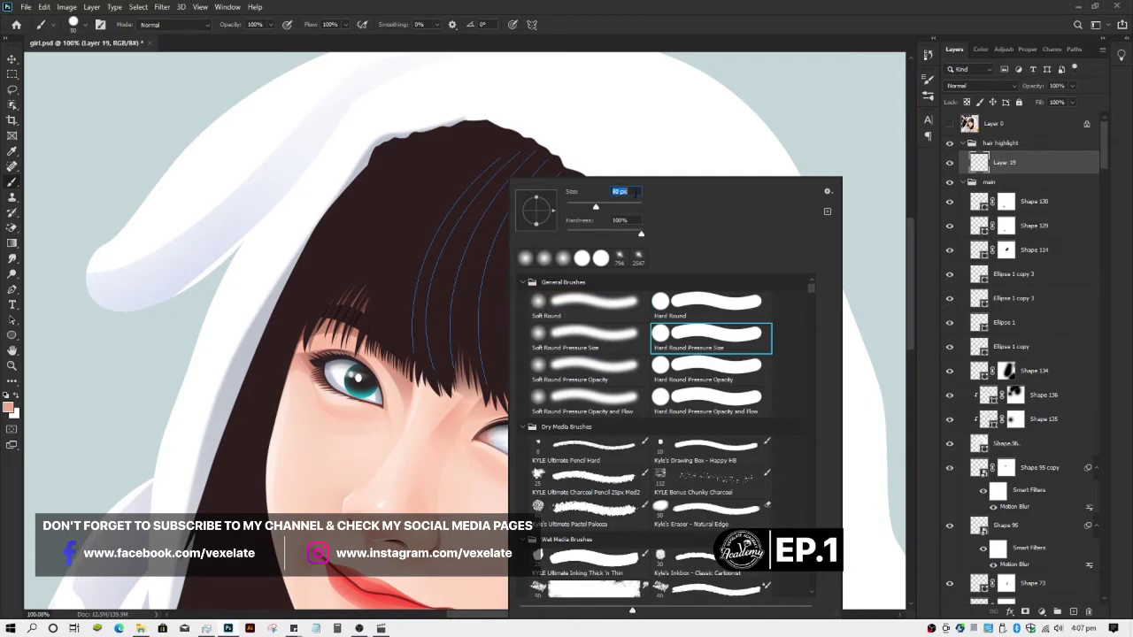
- Set the brush size to 25 px
double_click(618, 190)
text(20)
double_click(614, 192)
text(25)
key(Return)
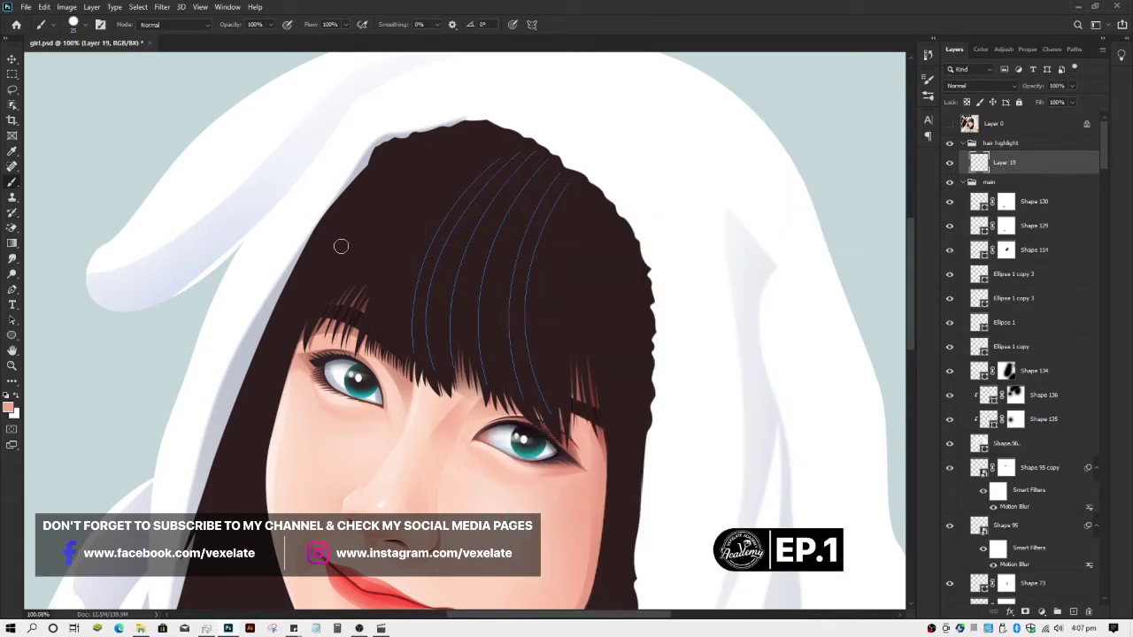
right_click(457, 214)
click(527, 108)
- Stroke the strand paths using the Brush with Simulate Pressure enabled, and dismiss the path outlines
key(p)
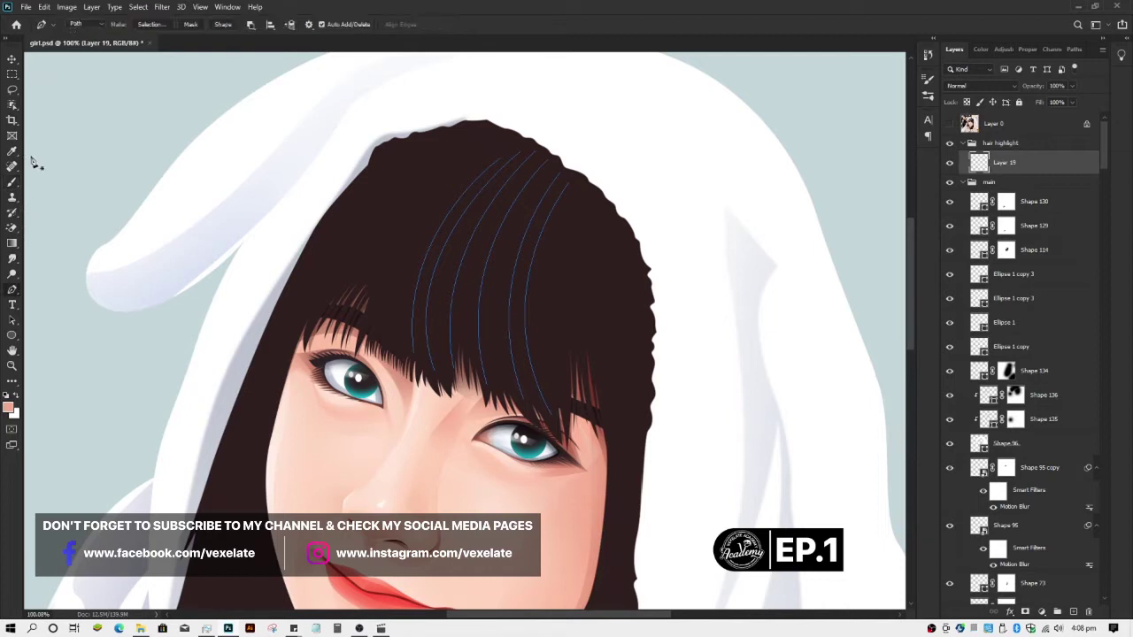
right_click(475, 214)
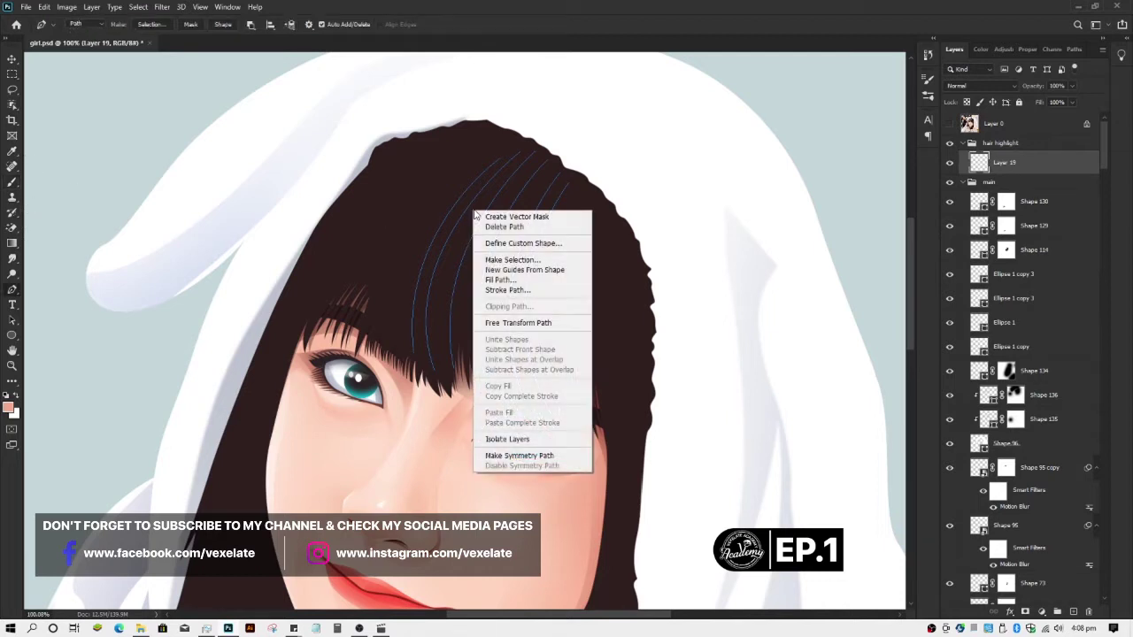
click(508, 290)
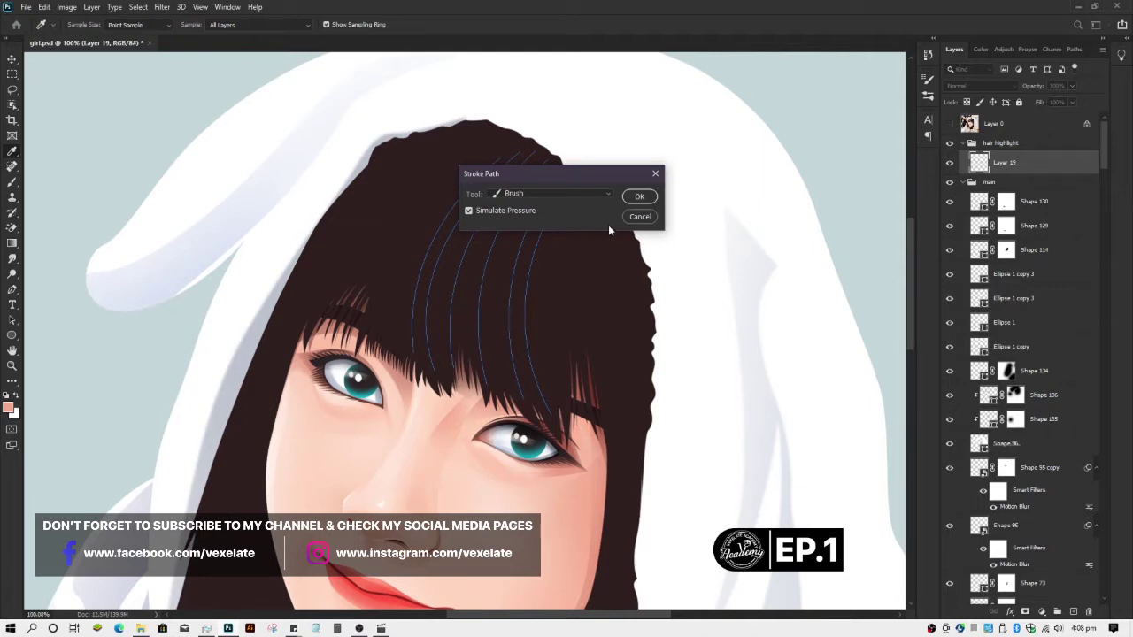
key(Return)
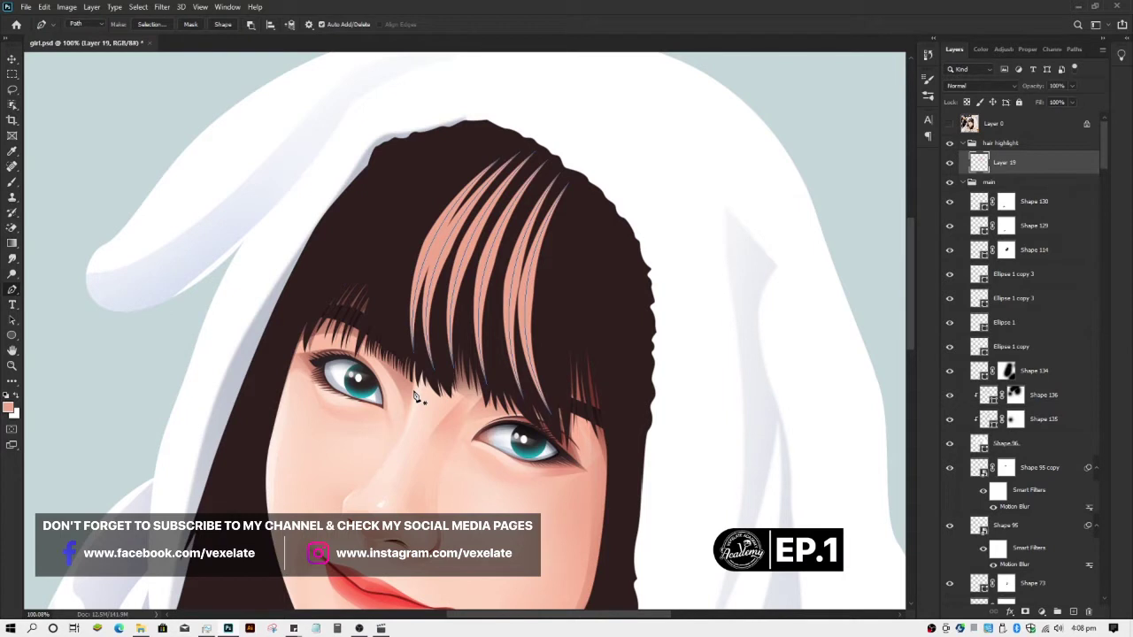
key(Return)
- Select the stroked highlight strands on the bangs with the Move tool
scroll(461, 371, down, 3)
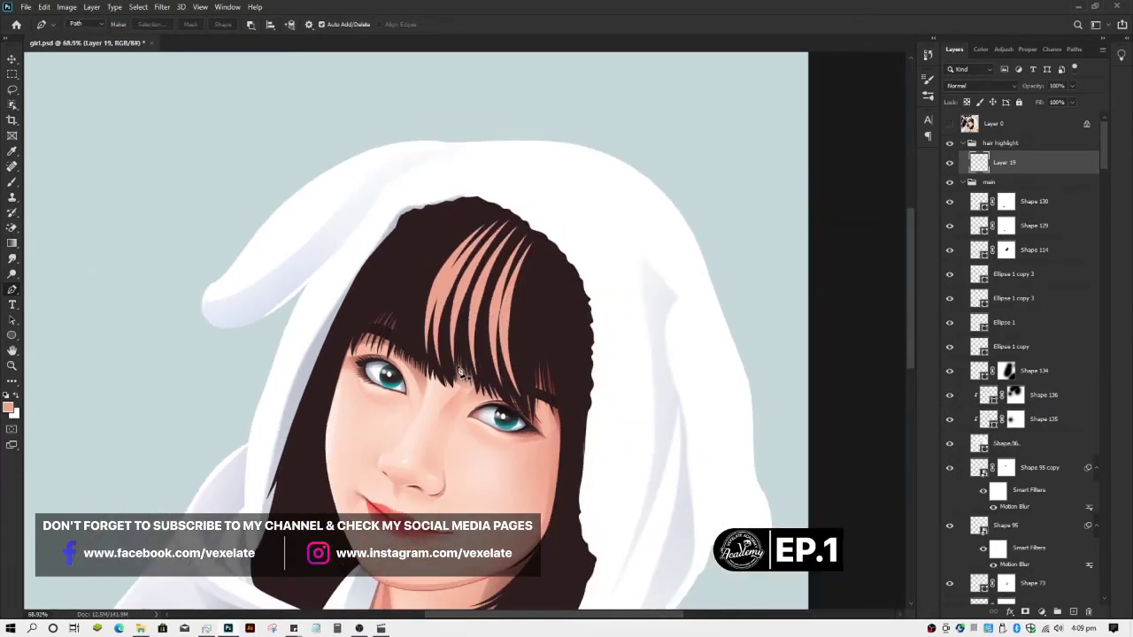
key(v)
click(752, 209)
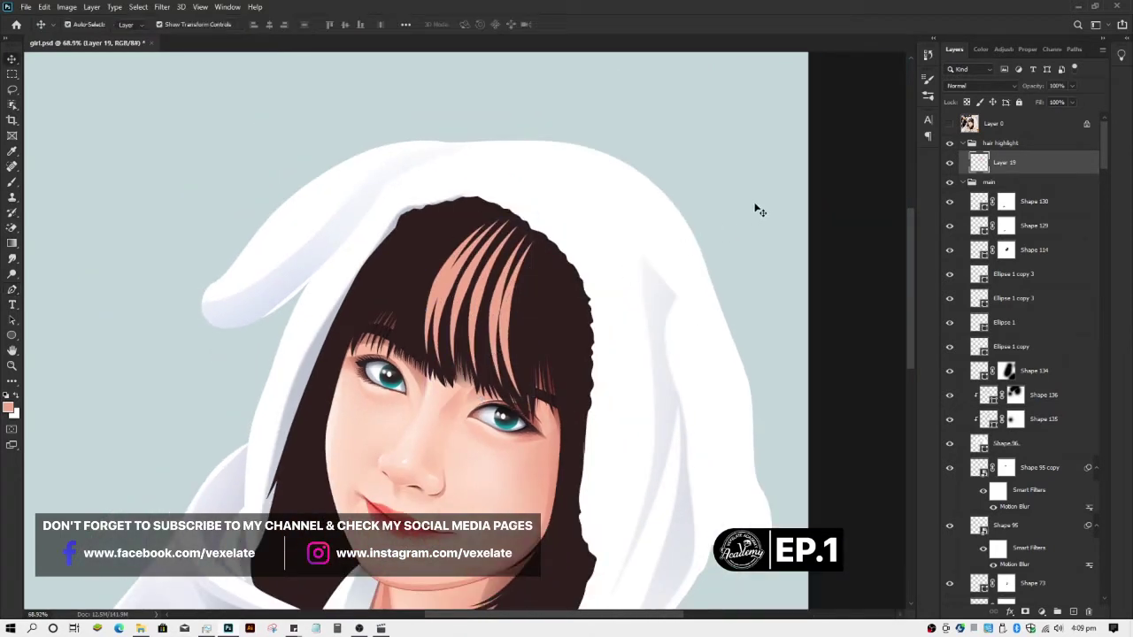
click(478, 271)
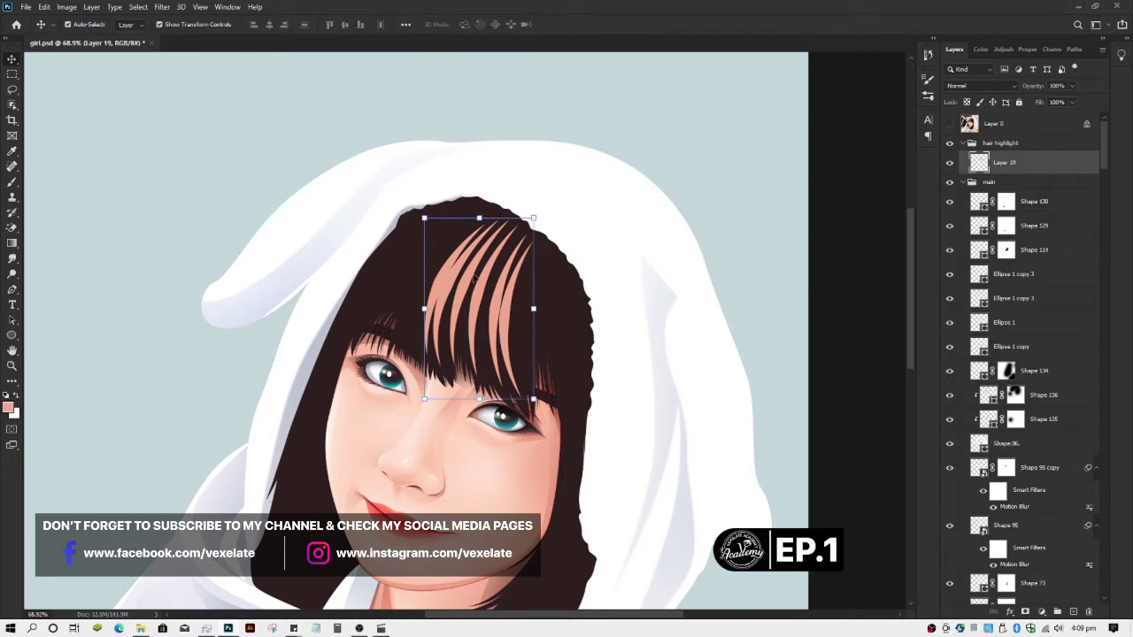
- Add a Color Overlay layer style to the "hair highlight" group
click(749, 179)
click(461, 280)
click(1005, 145)
right_click(1009, 145)
click(1001, 148)
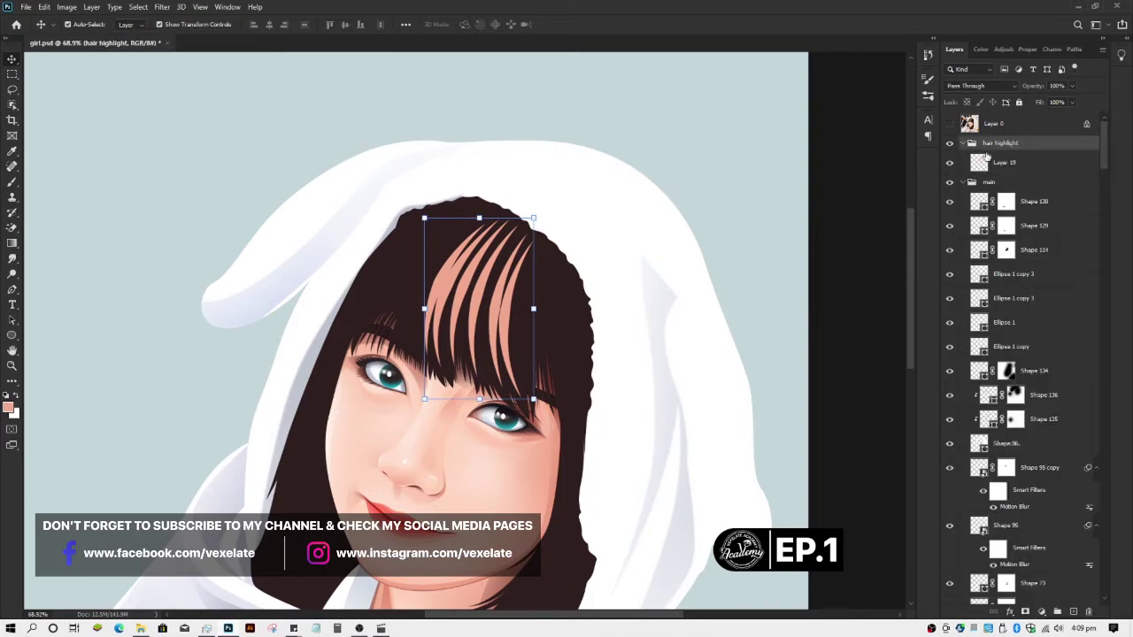
click(971, 143)
click(971, 143)
right_click(1016, 145)
click(996, 148)
right_click(1030, 144)
click(1043, 155)
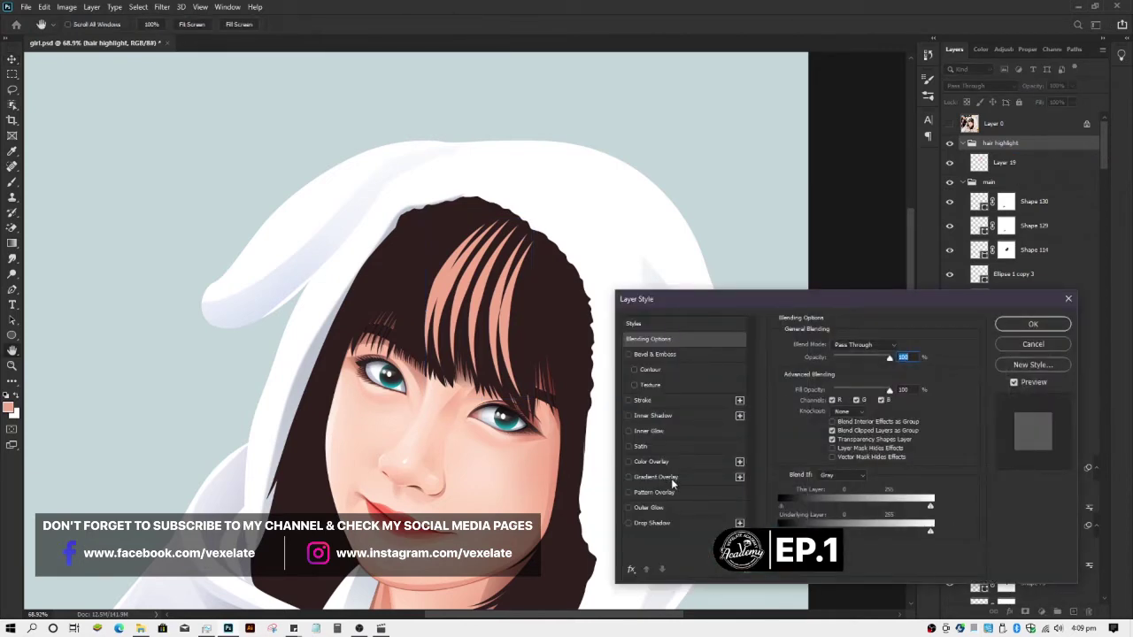
click(668, 464)
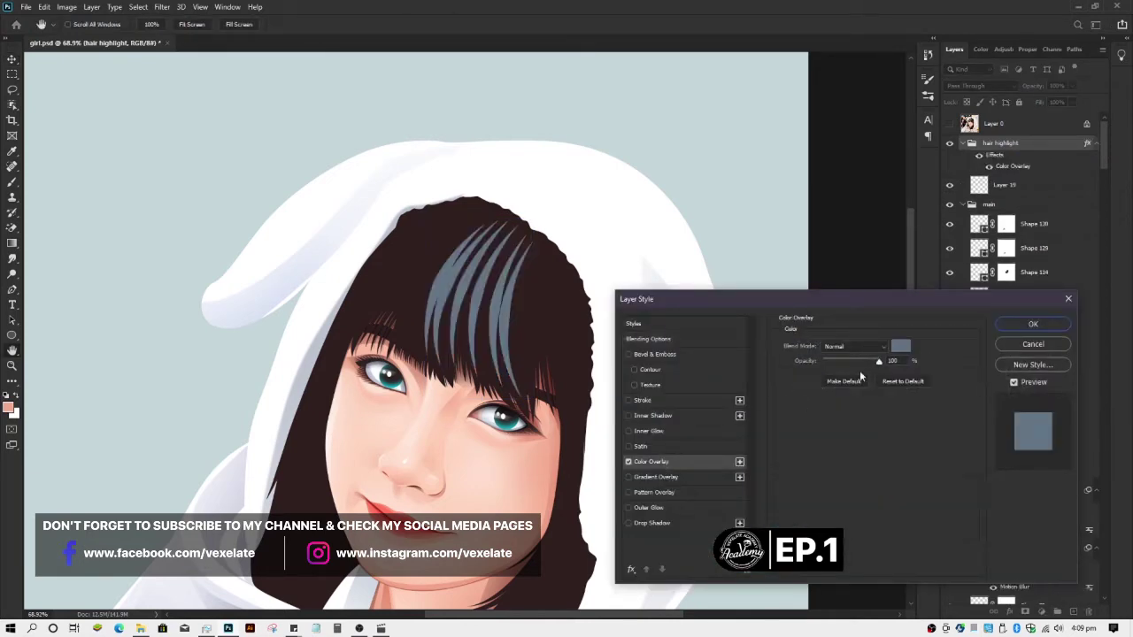
- Try pale blue tones for the overlay colour, and sample the dark brown #302020 from the hair
click(900, 346)
click(900, 497)
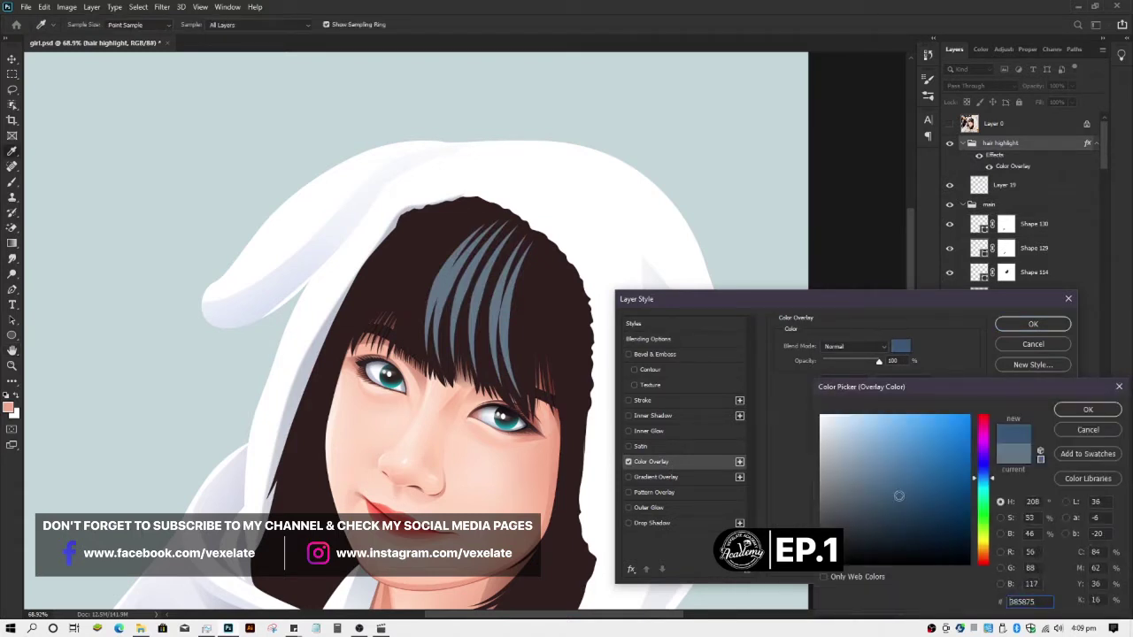
mouse_move(900, 497)
mouse_down()
mouse_move(885, 518)
mouse_move(863, 496)
mouse_move(855, 504)
mouse_move(879, 496)
mouse_move(859, 471)
mouse_up()
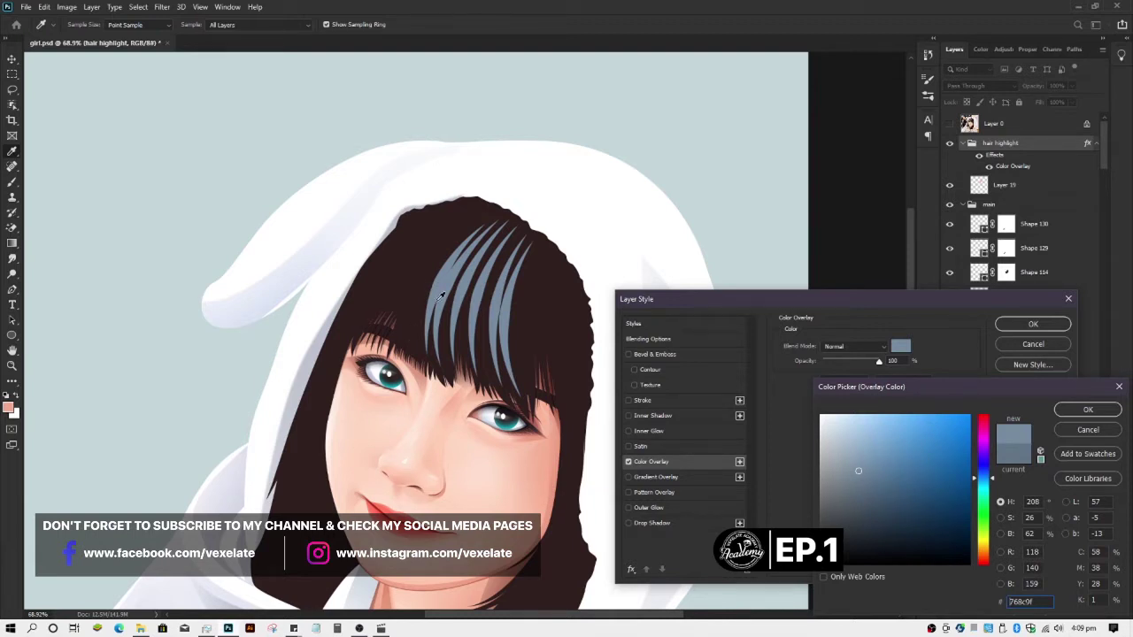
drag(855, 465, 856, 446)
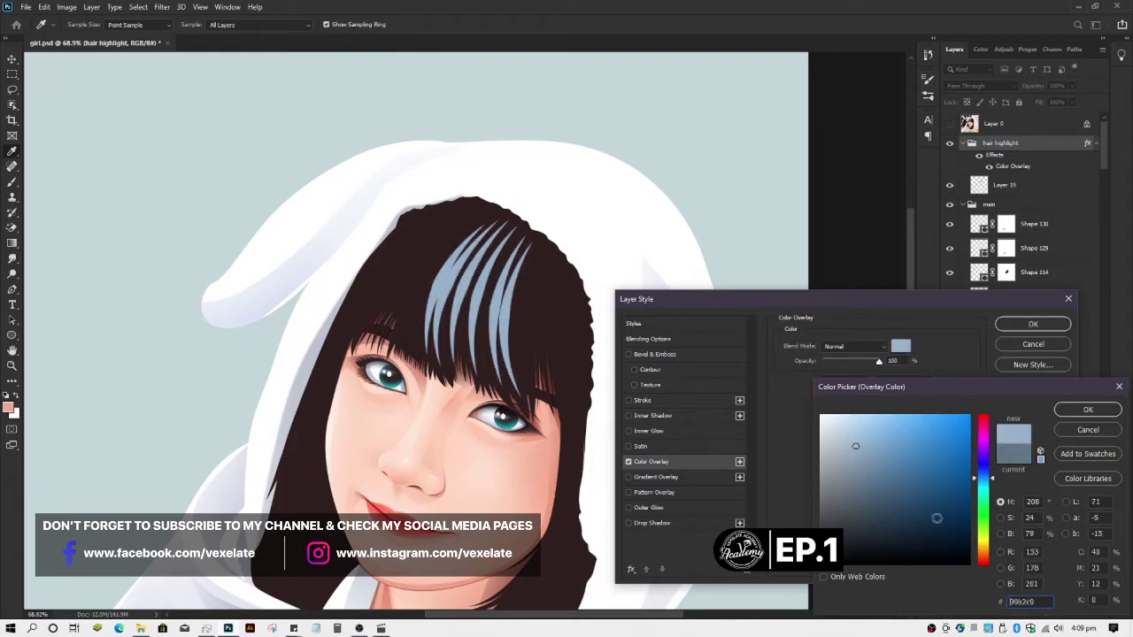
click(985, 563)
click(566, 309)
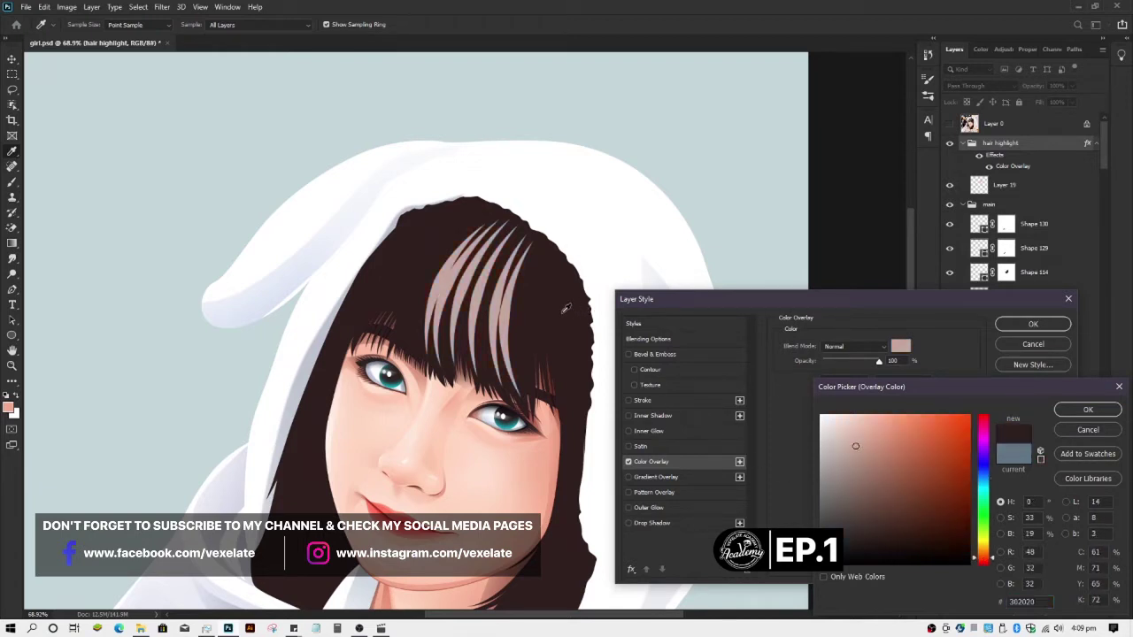
- Lighten the overlay colour to a muted reddish brown and apply the layer style
click(866, 507)
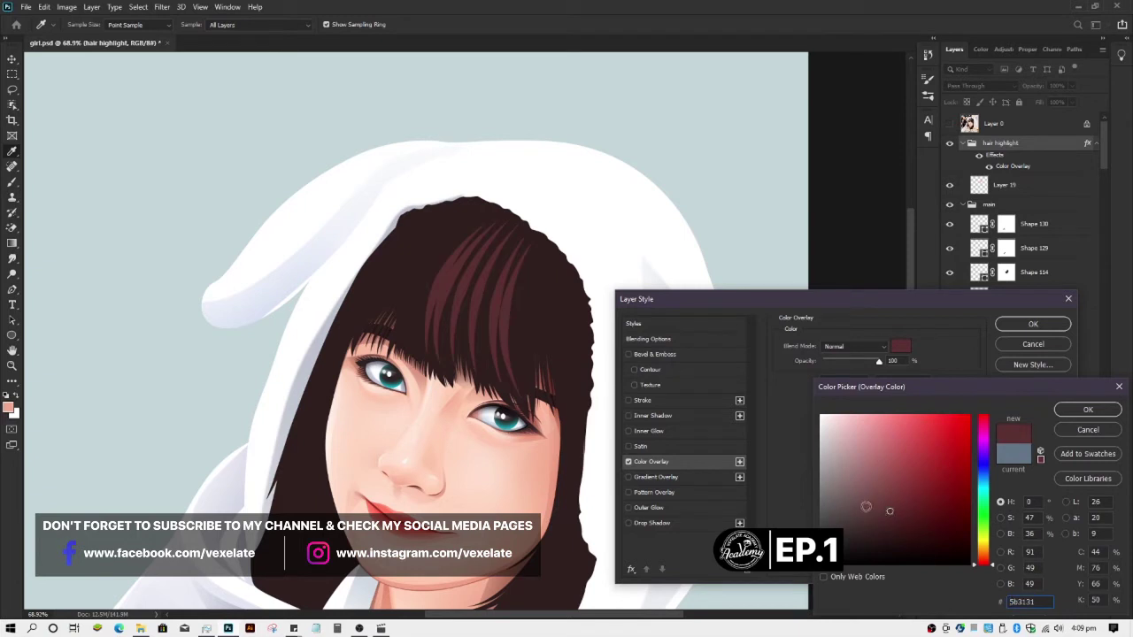
drag(864, 506, 864, 499)
click(978, 562)
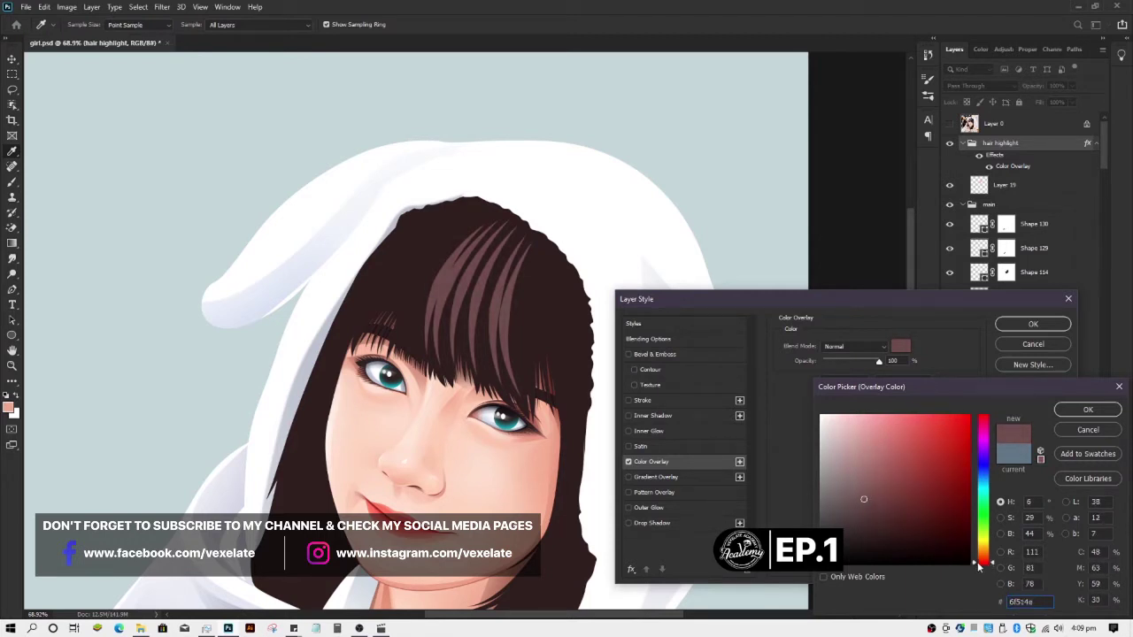
click(844, 504)
drag(855, 505, 886, 496)
key(Return)
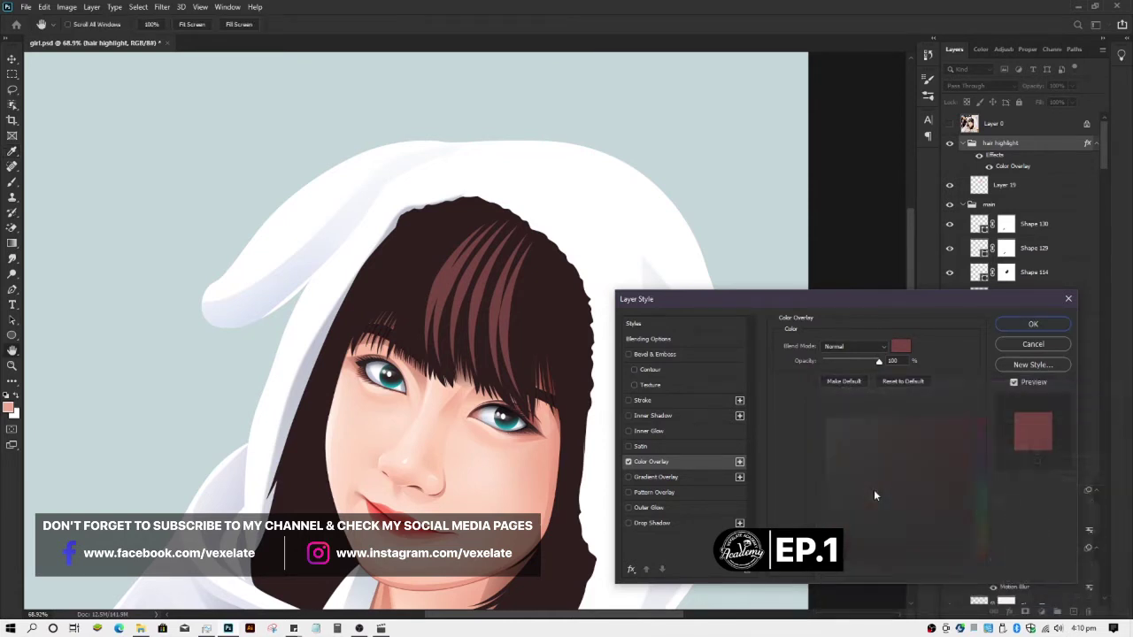
key(Return)
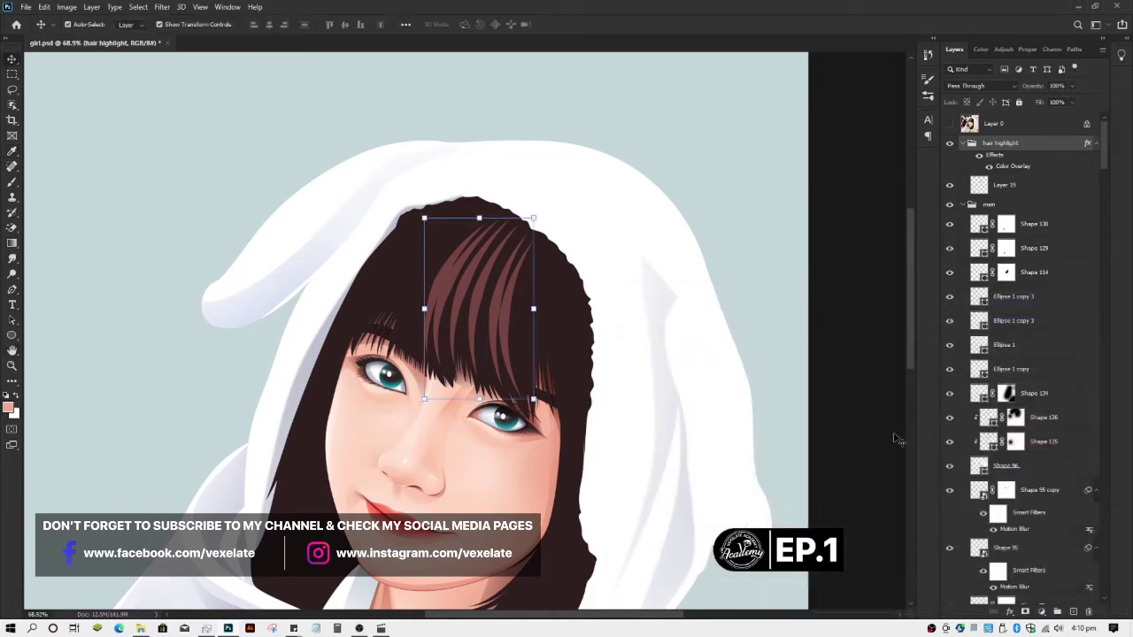
- Add a layer mask to Layer 19 and choose the Soft Round brush preset for painting on it
click(1002, 187)
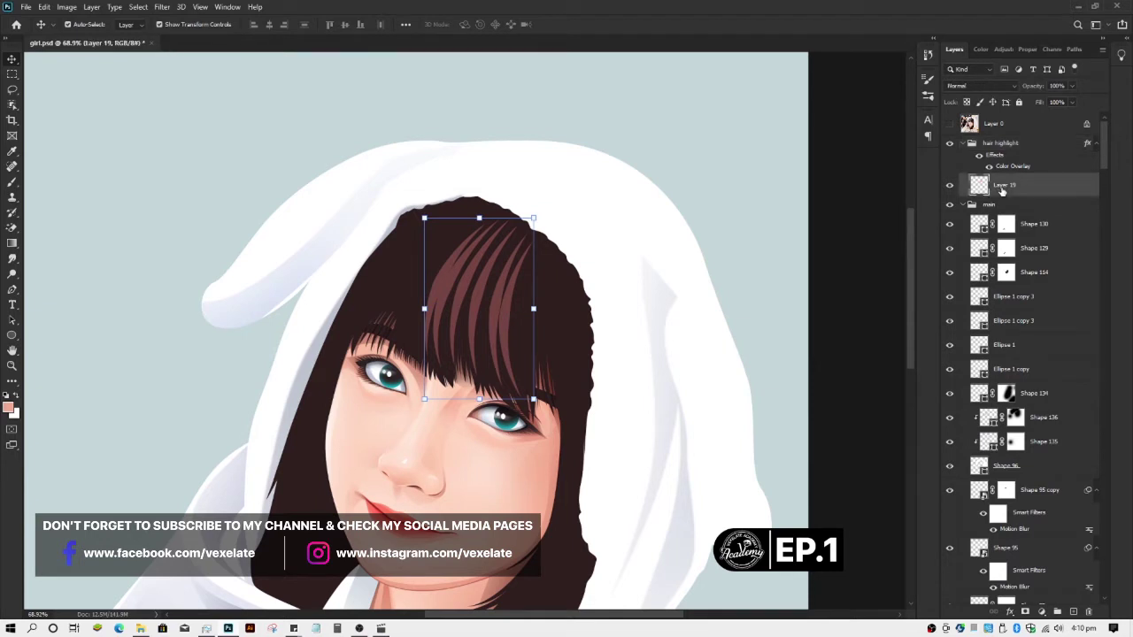
click(1025, 612)
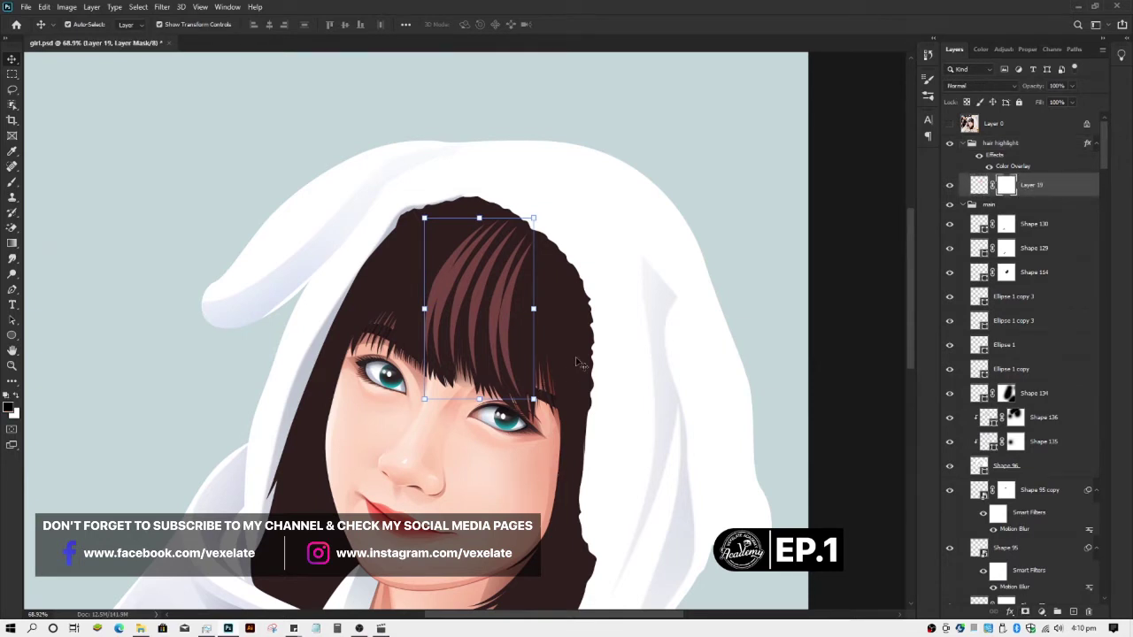
key(b)
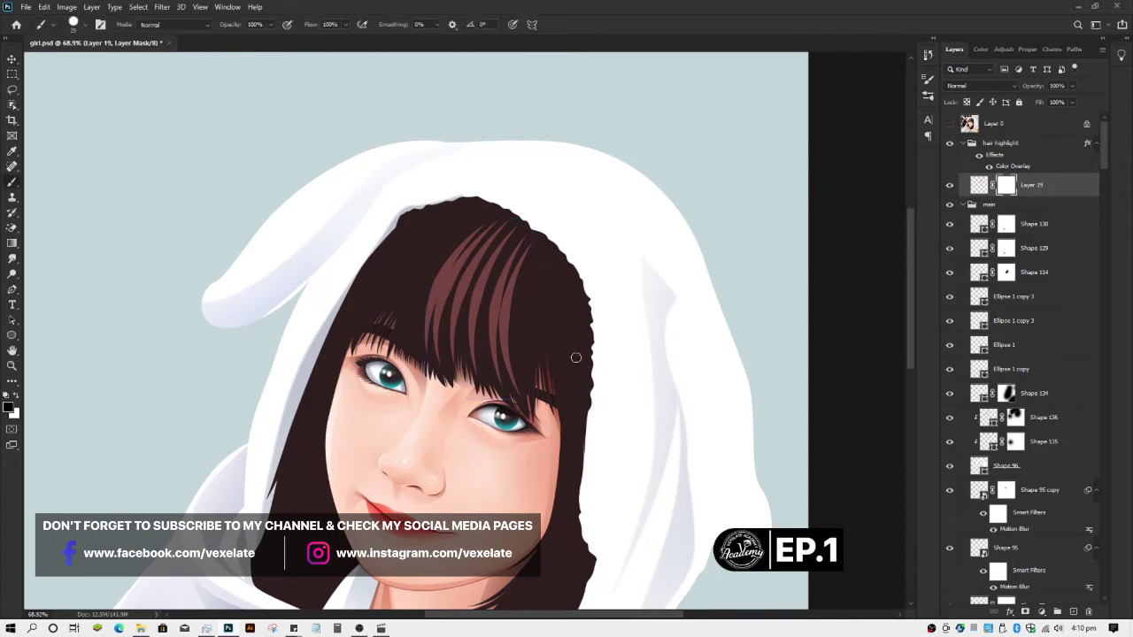
right_click(575, 357)
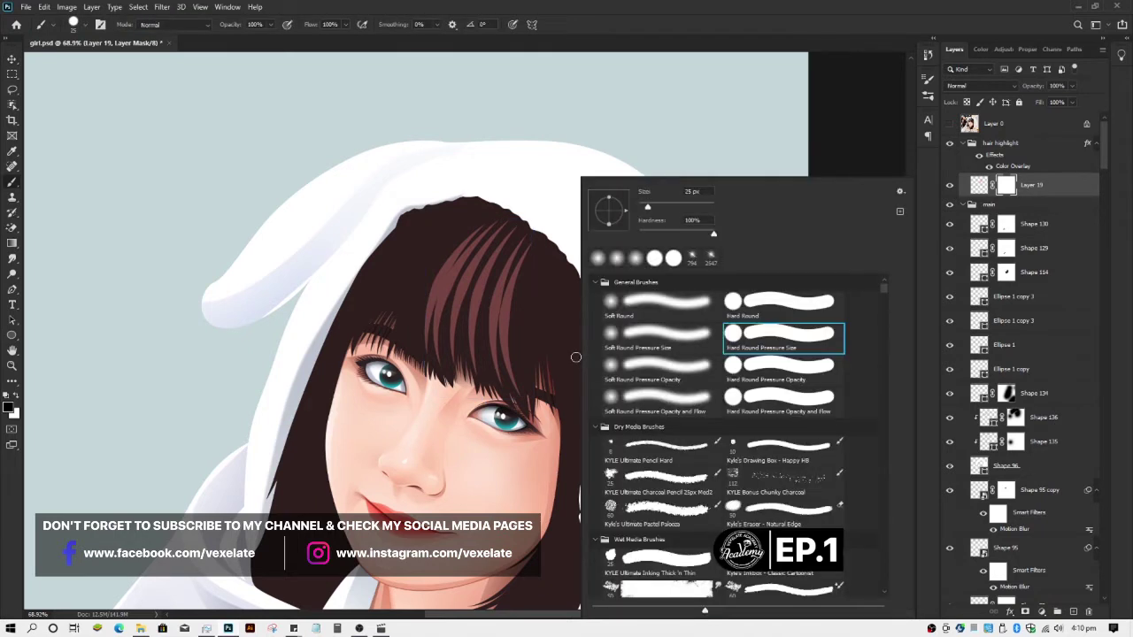
click(657, 307)
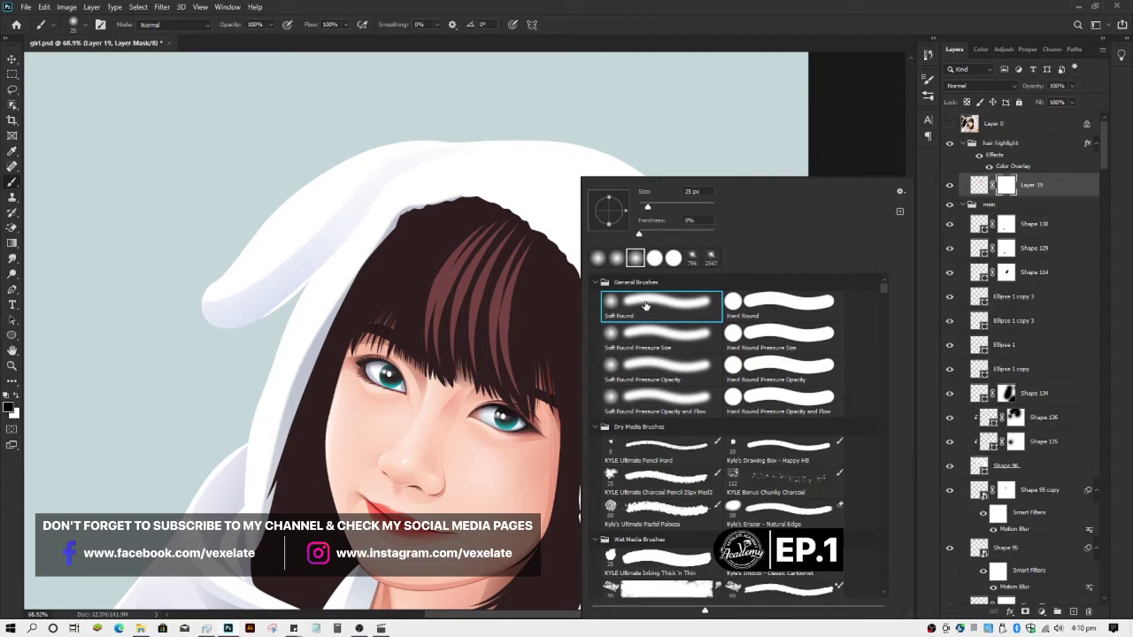
click(651, 60)
- Enlarge the soft brush to about 570 px and paint black on the mask to fade the ends of the bangs' highlight strands
mouse_move(534, 363)
mouse_down()
mouse_move(673, 377)
mouse_move(660, 377)
mouse_up()
mouse_move(591, 366)
mouse_down()
mouse_move(620, 366)
mouse_move(582, 406)
mouse_up()
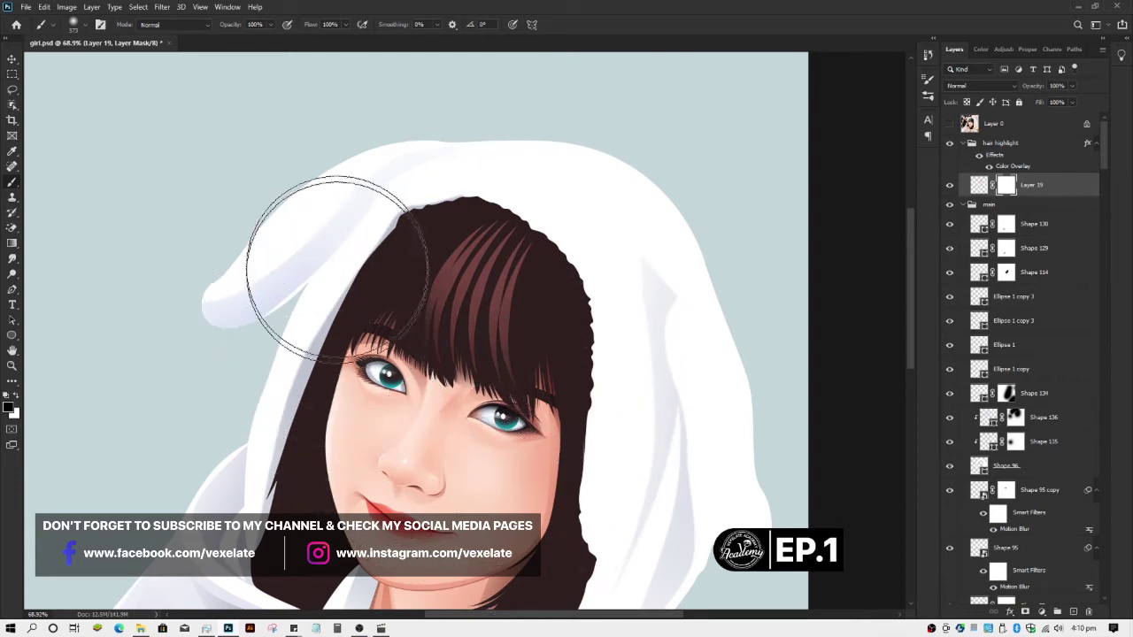
mouse_move(338, 267)
mouse_down()
mouse_move(291, 227)
mouse_move(627, 430)
mouse_move(594, 443)
mouse_move(580, 390)
mouse_move(628, 215)
mouse_move(404, 172)
mouse_up()
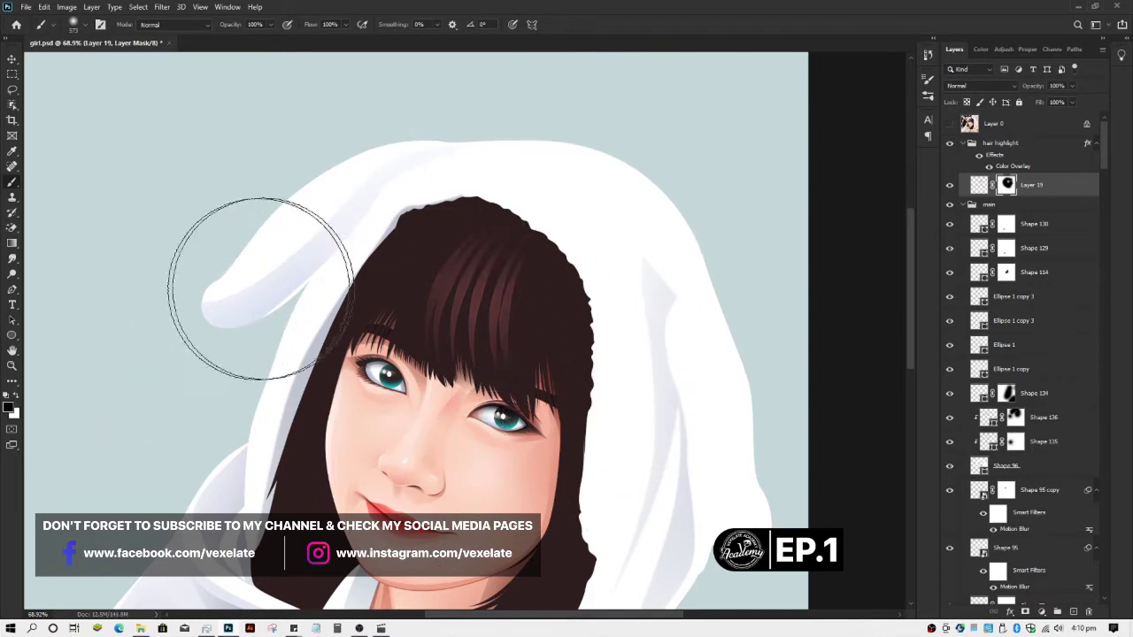
scroll(247, 372, down, 2)
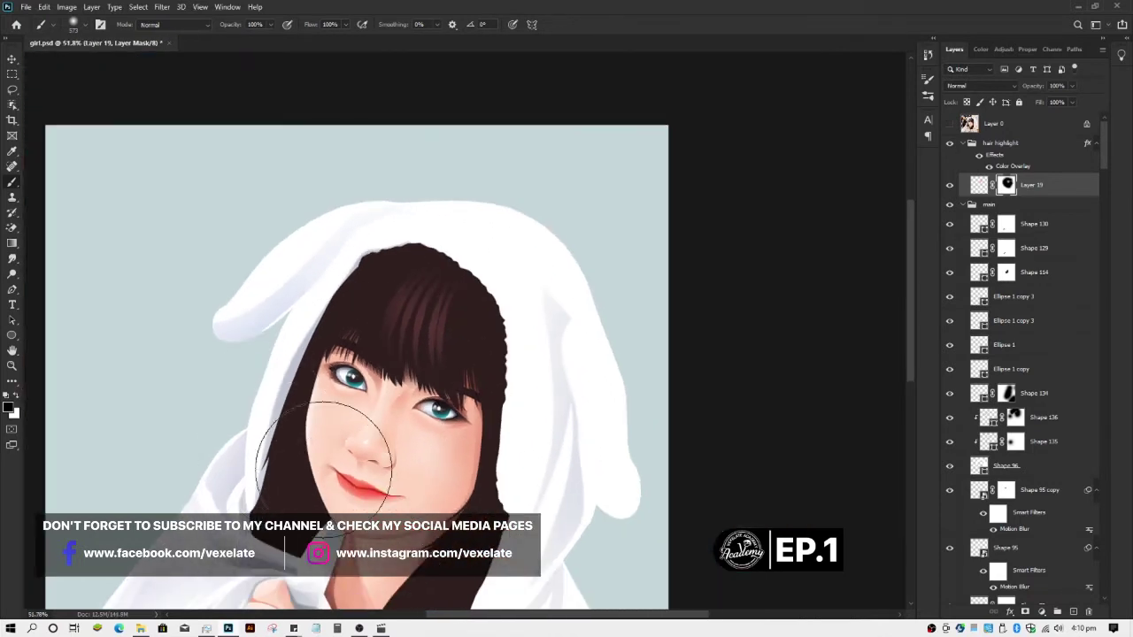
scroll(324, 450, down, 2)
scroll(366, 392, up, 1)
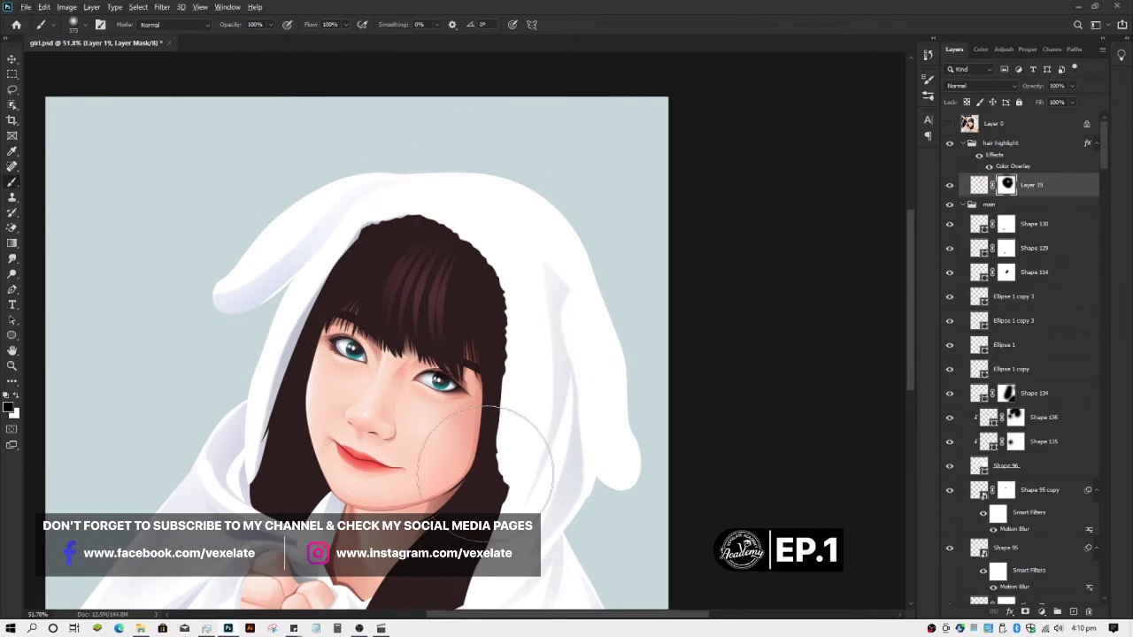
scroll(485, 469, up, 2)
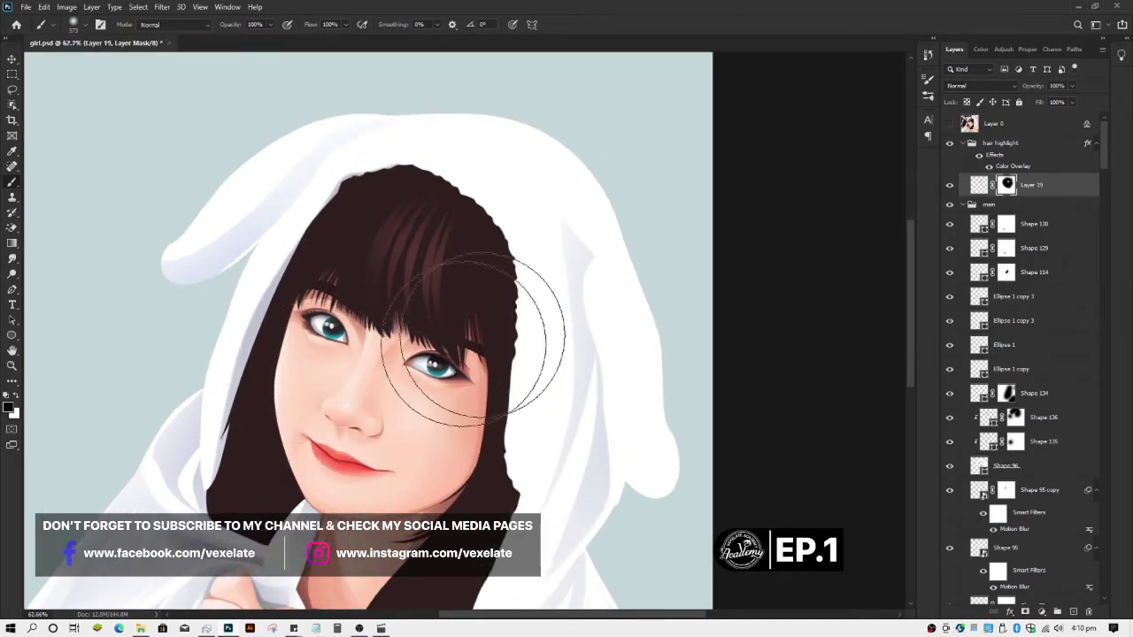
- Switch to the Move tool and select the masked highlight strands on the bangs
key(v)
click(660, 266)
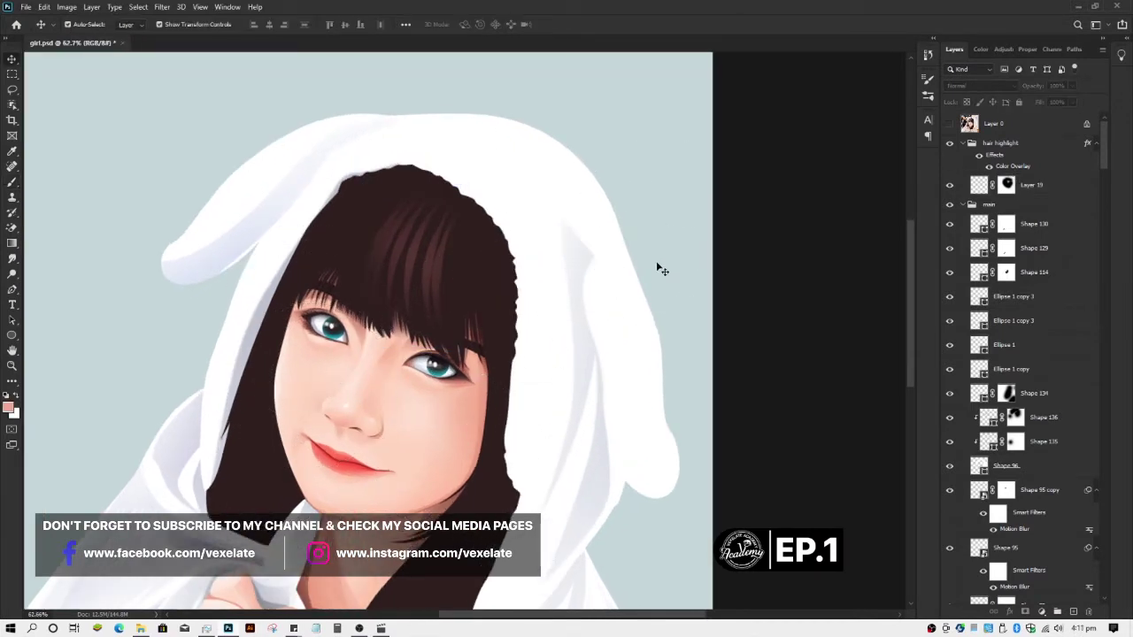
click(421, 248)
click(644, 157)
click(420, 251)
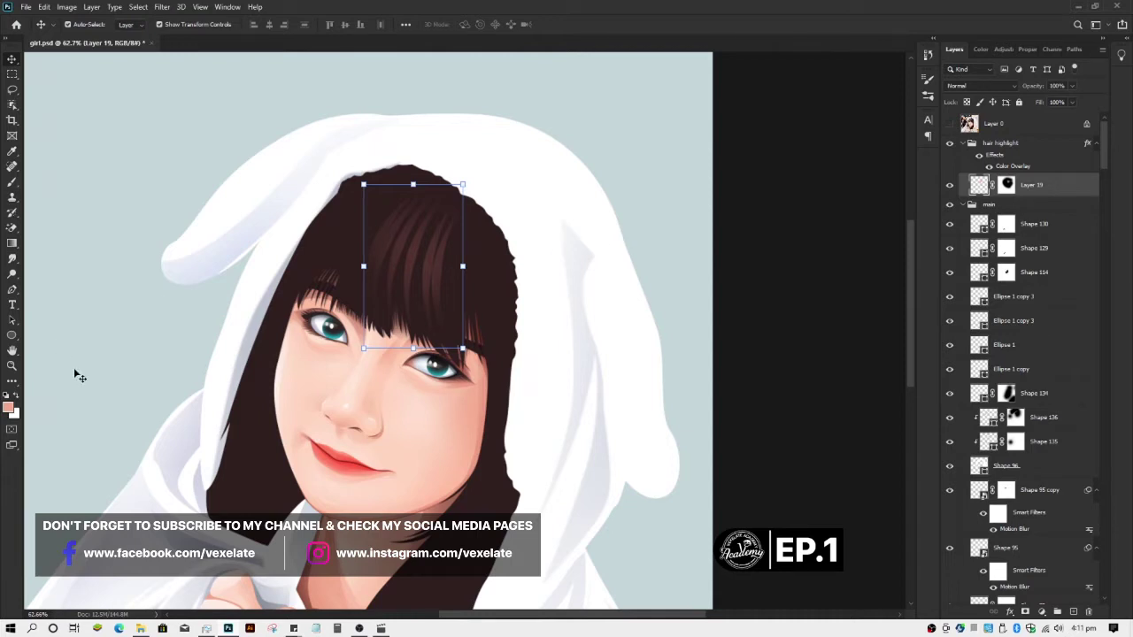
scroll(272, 374, down, 4)
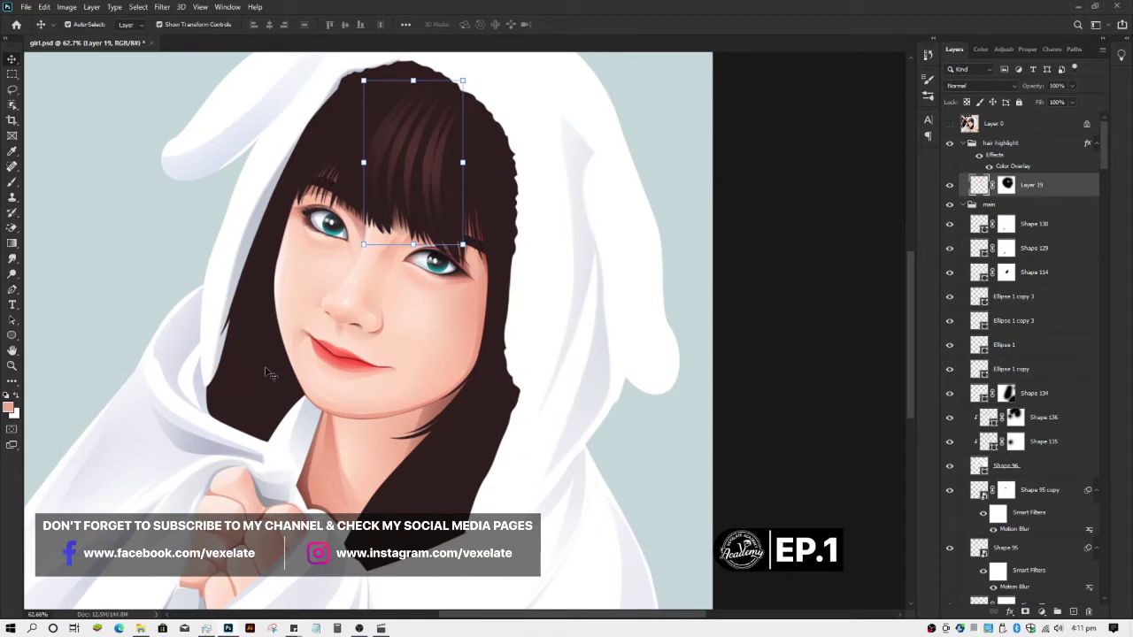
scroll(273, 374, up, 1)
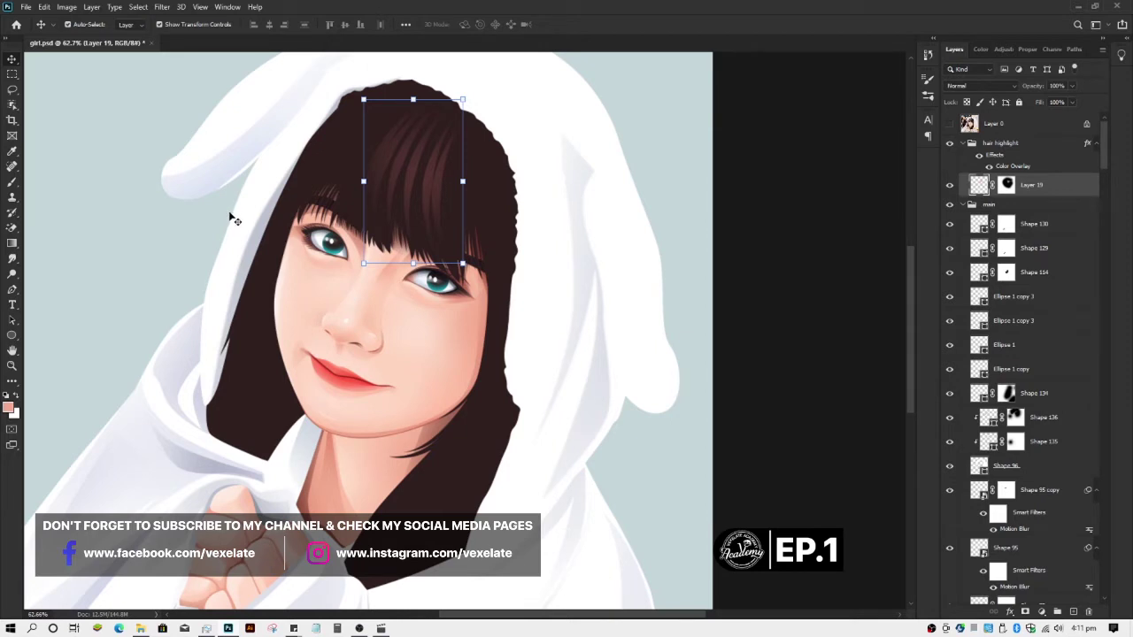
scroll(232, 220, up, 3)
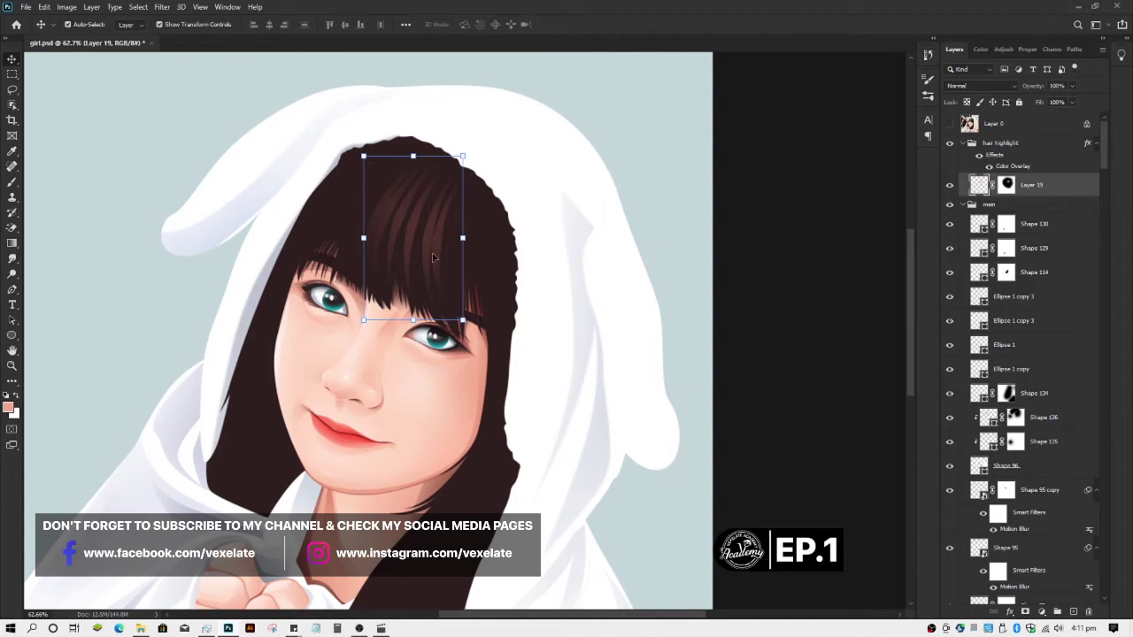
- Start a Motion Blur on the highlight strands with an angle of 62° and a distance of 64 pixels
click(162, 7)
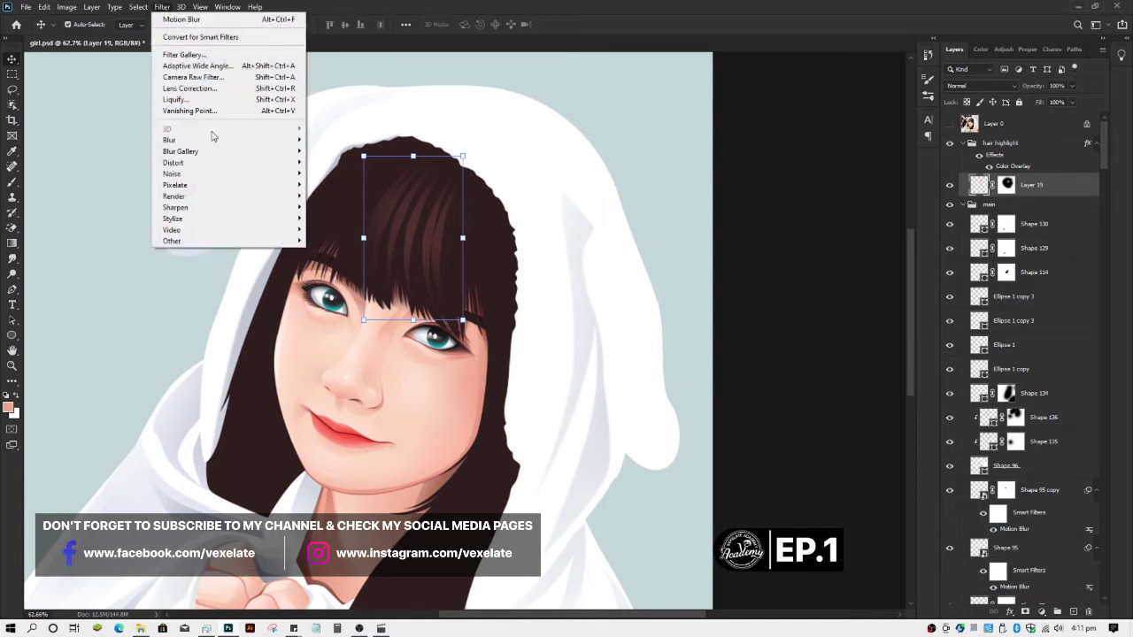
mouse_move(212, 142)
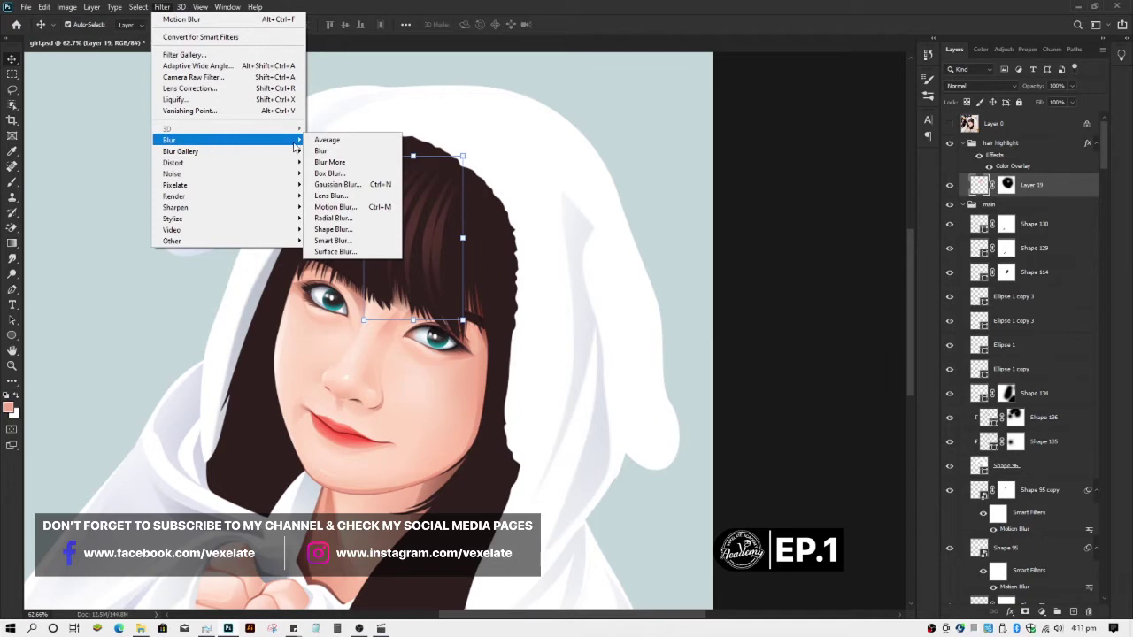
click(337, 208)
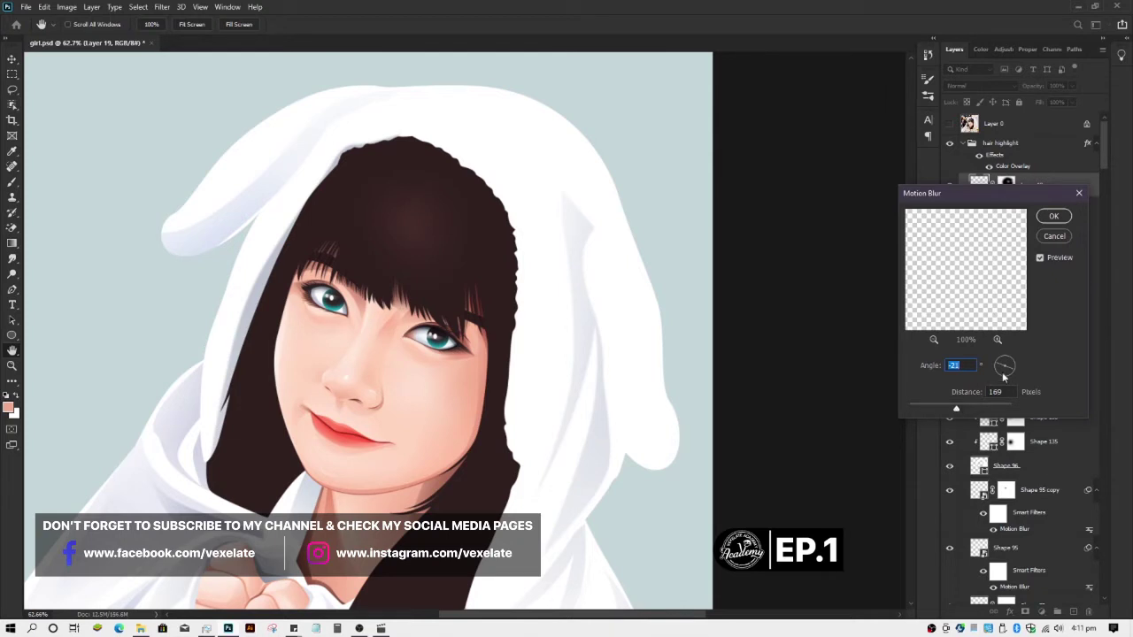
mouse_move(1009, 366)
mouse_down()
mouse_move(997, 373)
mouse_move(996, 363)
mouse_move(1014, 357)
mouse_move(1013, 372)
mouse_up()
text(-8)
drag(1014, 372, 1010, 364)
drag(956, 409, 939, 410)
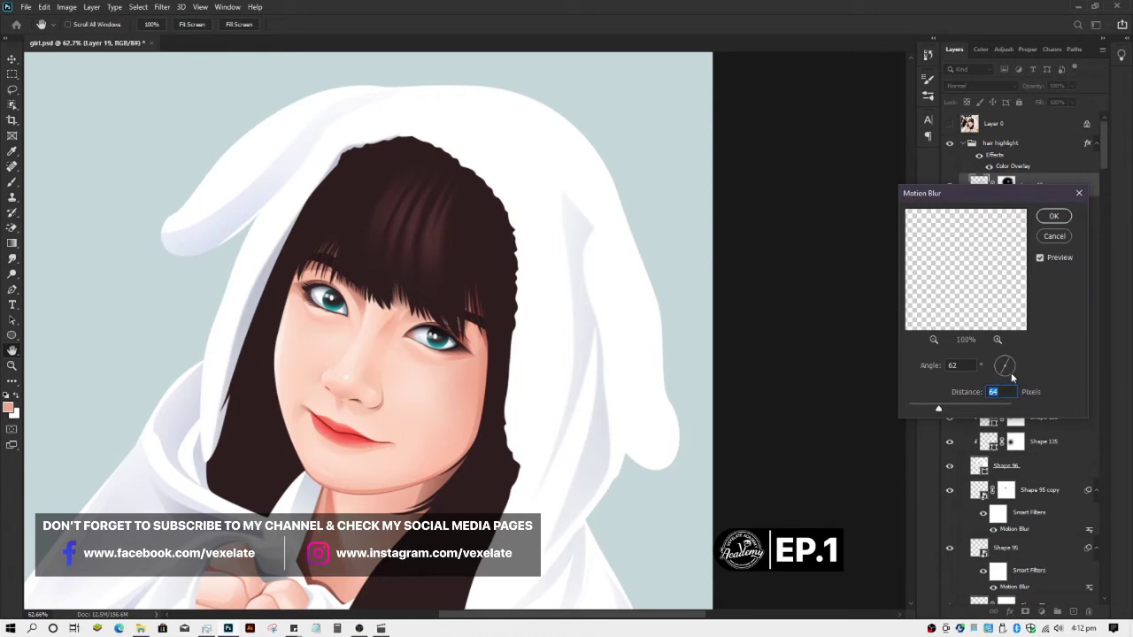
- Fine-tune the blur angle to follow the strands, shorten the distance and apply the Motion Blur
drag(936, 411, 928, 412)
drag(921, 411, 927, 409)
click(1007, 379)
drag(1007, 379, 1016, 380)
mouse_move(1013, 375)
mouse_down()
mouse_move(999, 375)
mouse_move(1010, 379)
mouse_up()
drag(932, 409, 922, 410)
key(Return)
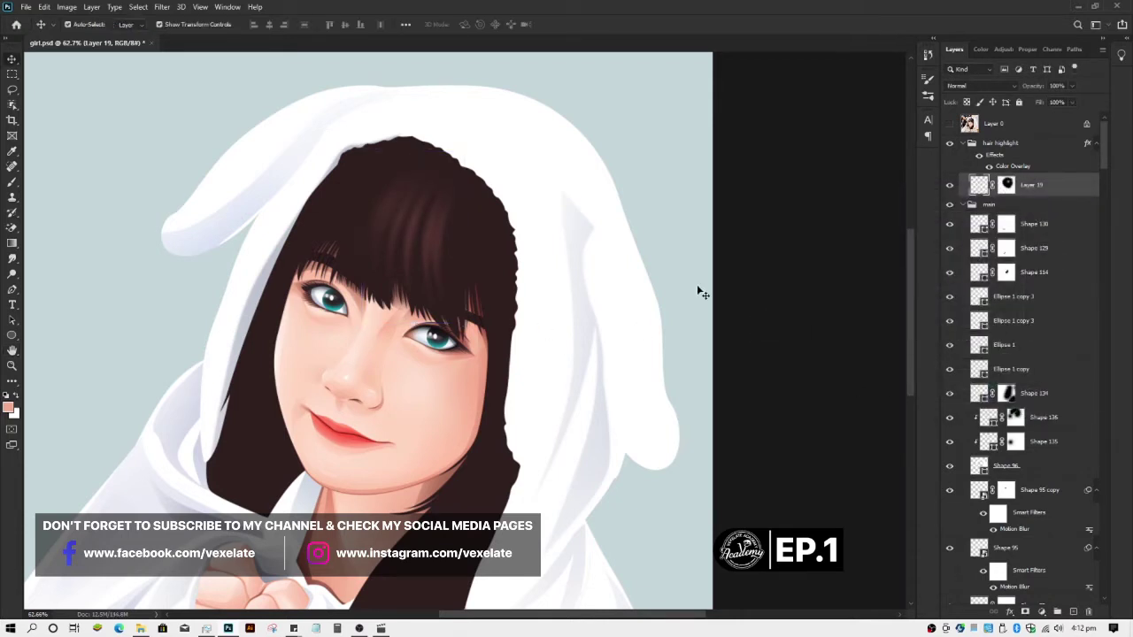
- Create a new empty layer above Layer 19 in the "hair highlight" group
click(686, 294)
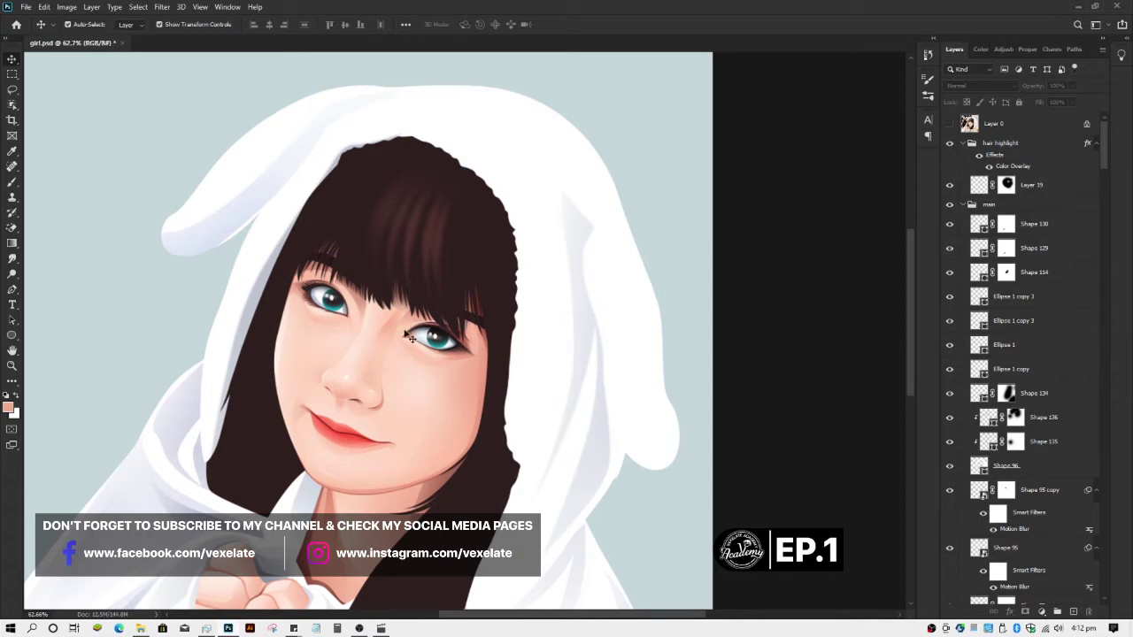
scroll(276, 262, up, 2)
scroll(276, 262, up, 2)
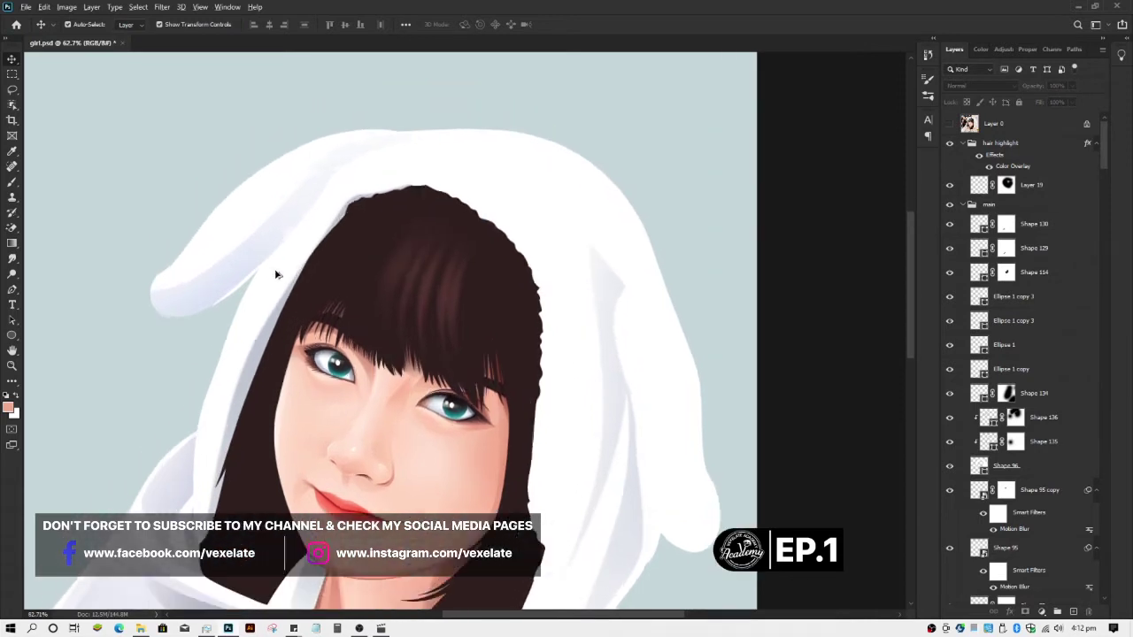
click(425, 248)
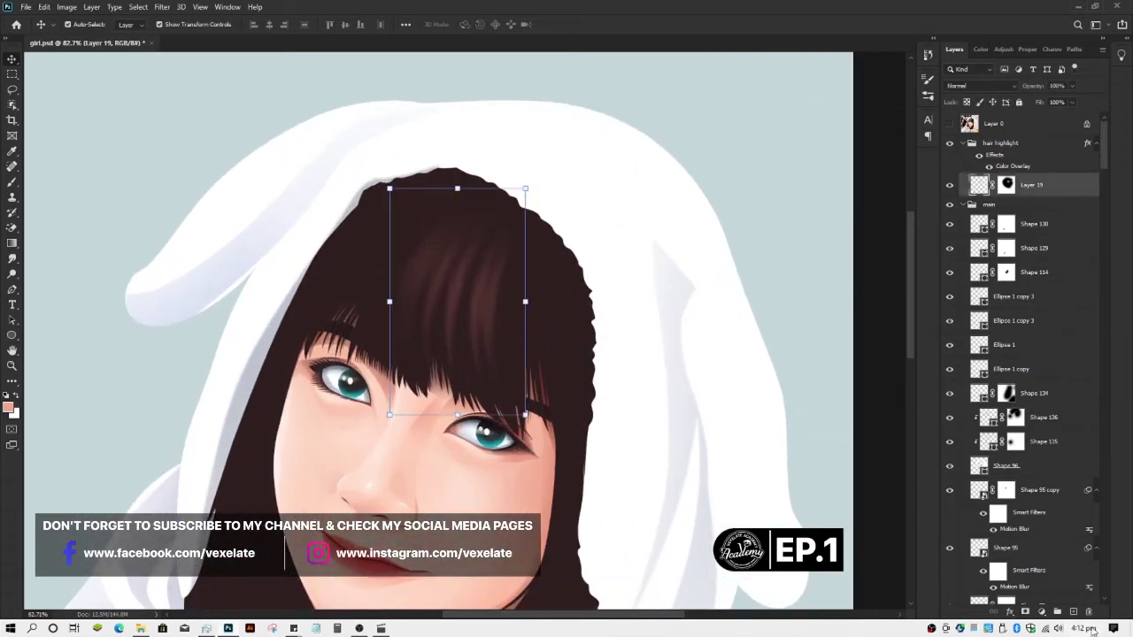
click(1073, 612)
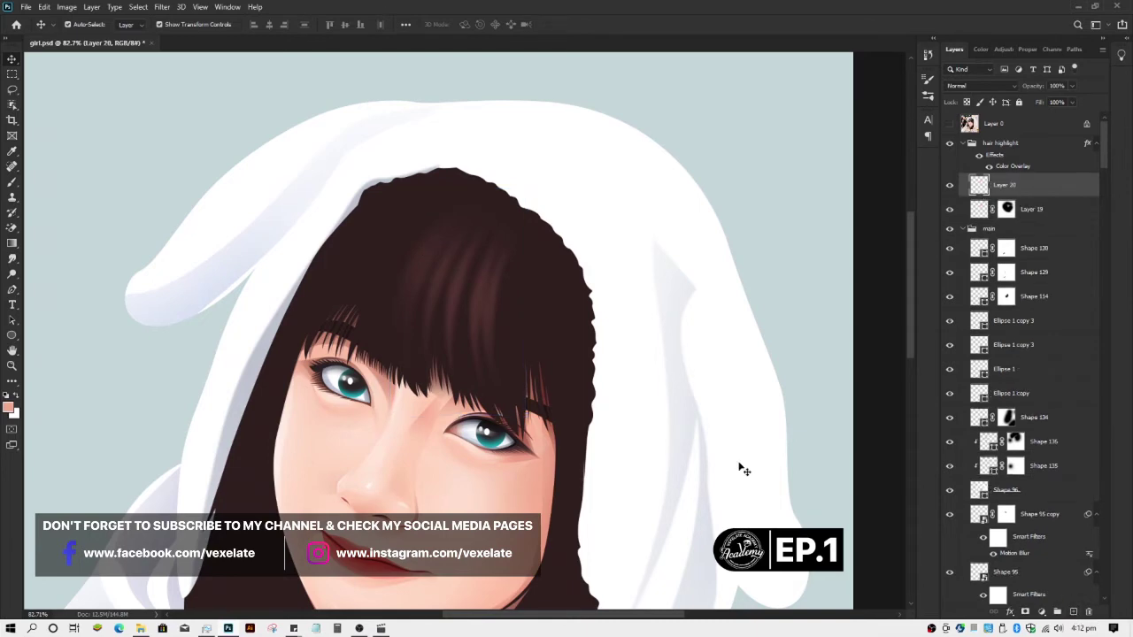
- Compare the bangs with the reference photo by briefly showing Layer 0
scroll(326, 343, up, 2)
click(951, 125)
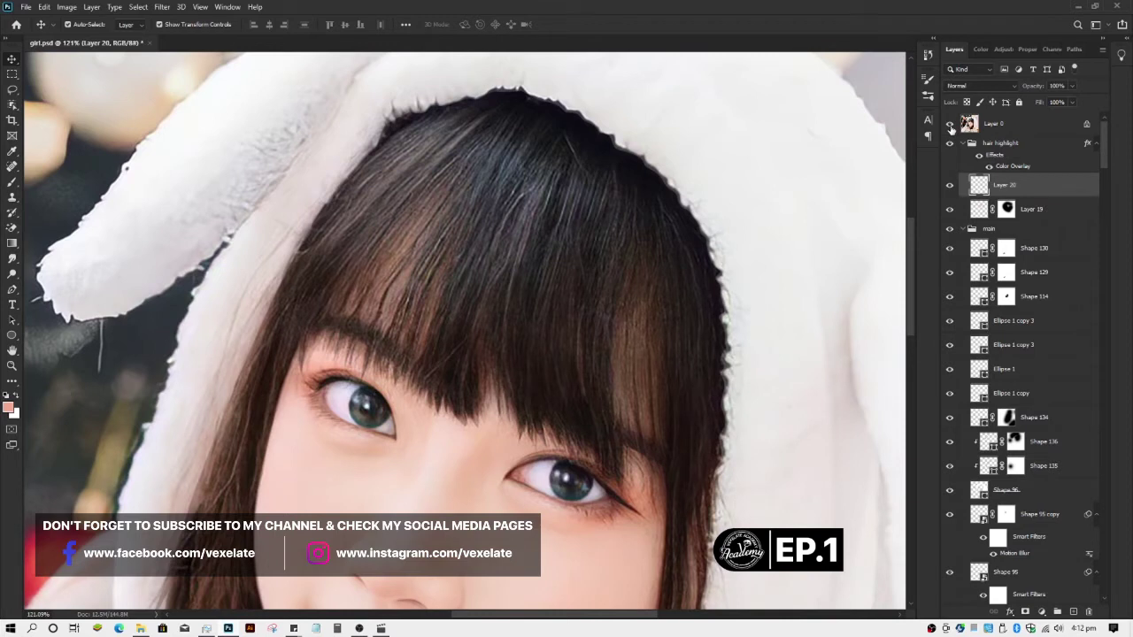
click(951, 124)
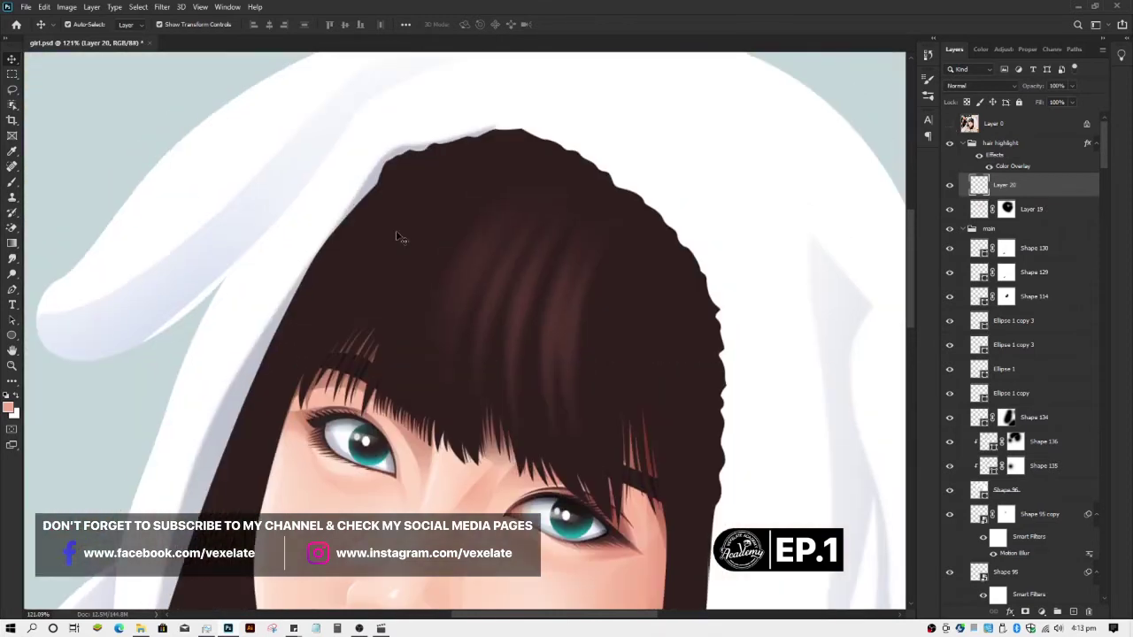
- Set the Pen tool to Shape mode and start a highlight shape with a curved prong over the left side of the bangs
key(p)
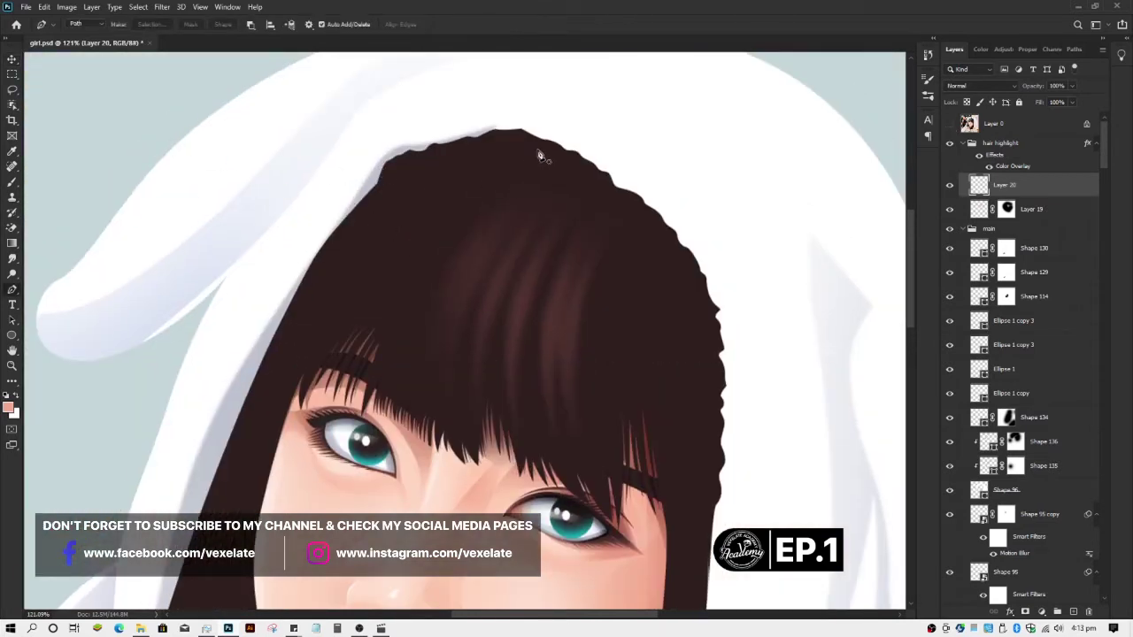
click(101, 26)
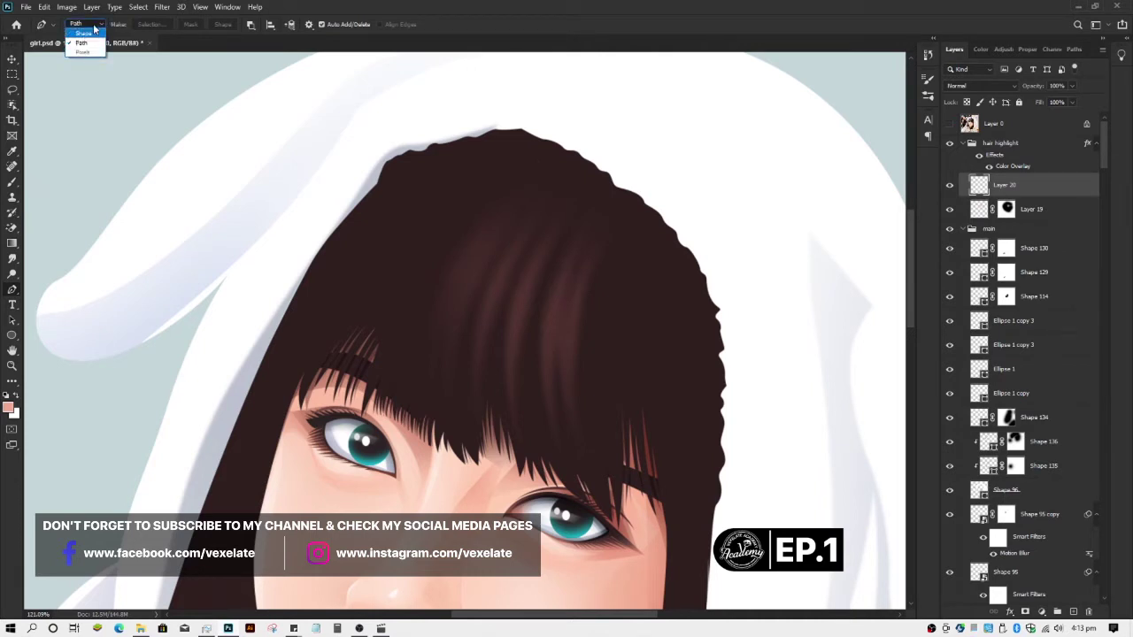
click(92, 33)
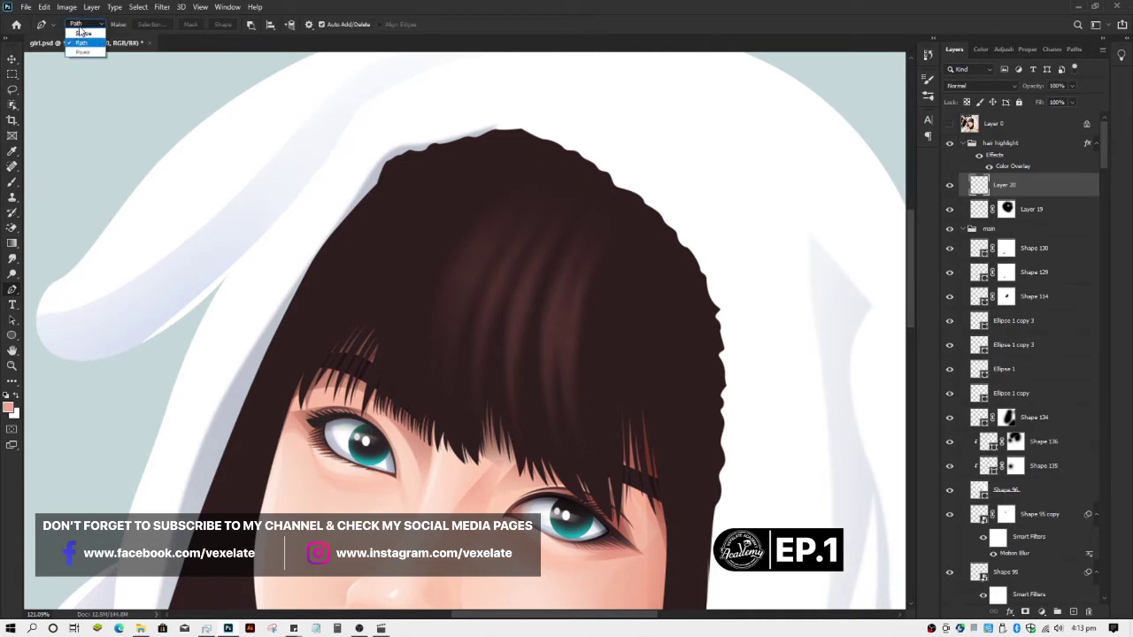
click(492, 159)
drag(383, 309, 370, 371)
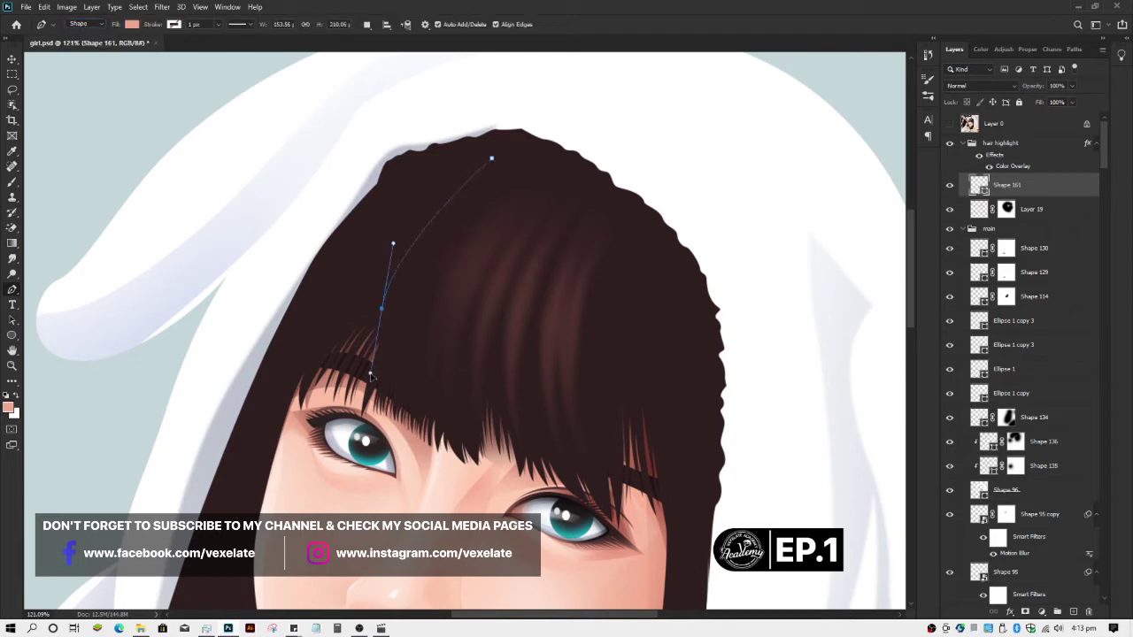
click(416, 212)
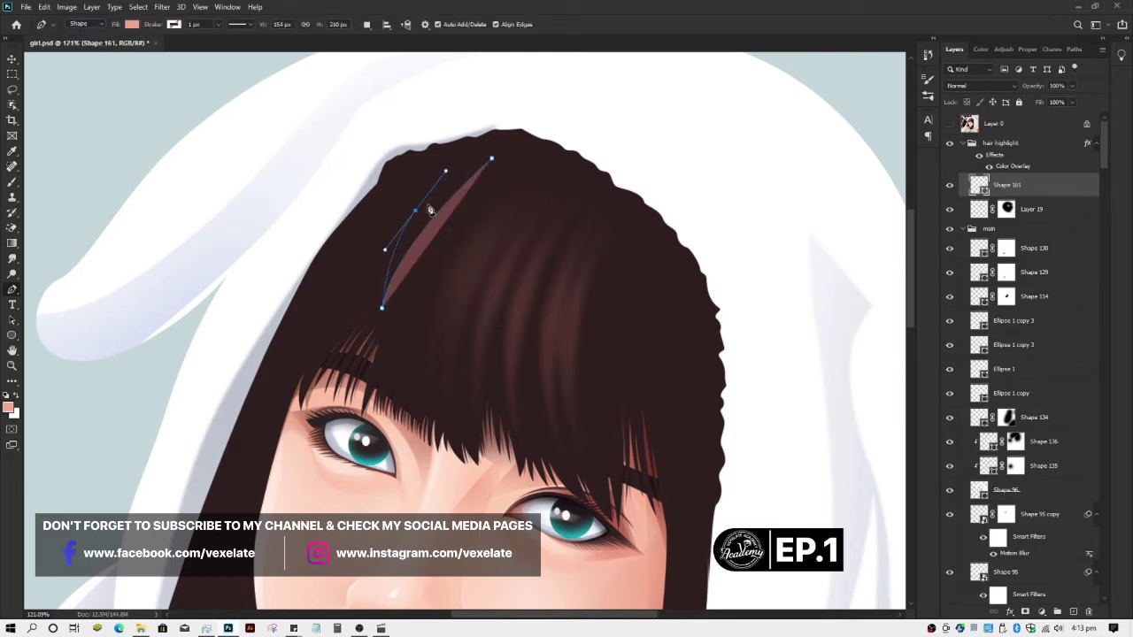
drag(417, 213, 422, 216)
alt+click(417, 212)
- Extend the highlight shape with a longer outer prong beside the hood and close its outline near the crown
mouse_move(311, 364)
mouse_down()
mouse_move(301, 432)
mouse_move(310, 366)
mouse_up()
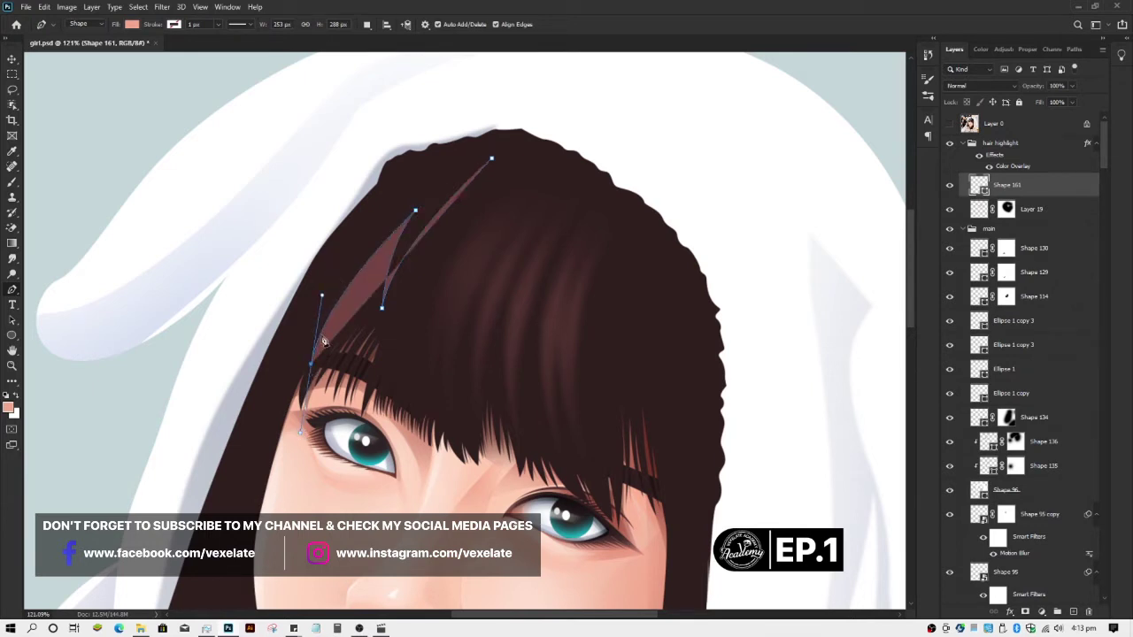
drag(337, 257, 362, 210)
click(432, 162)
click(491, 159)
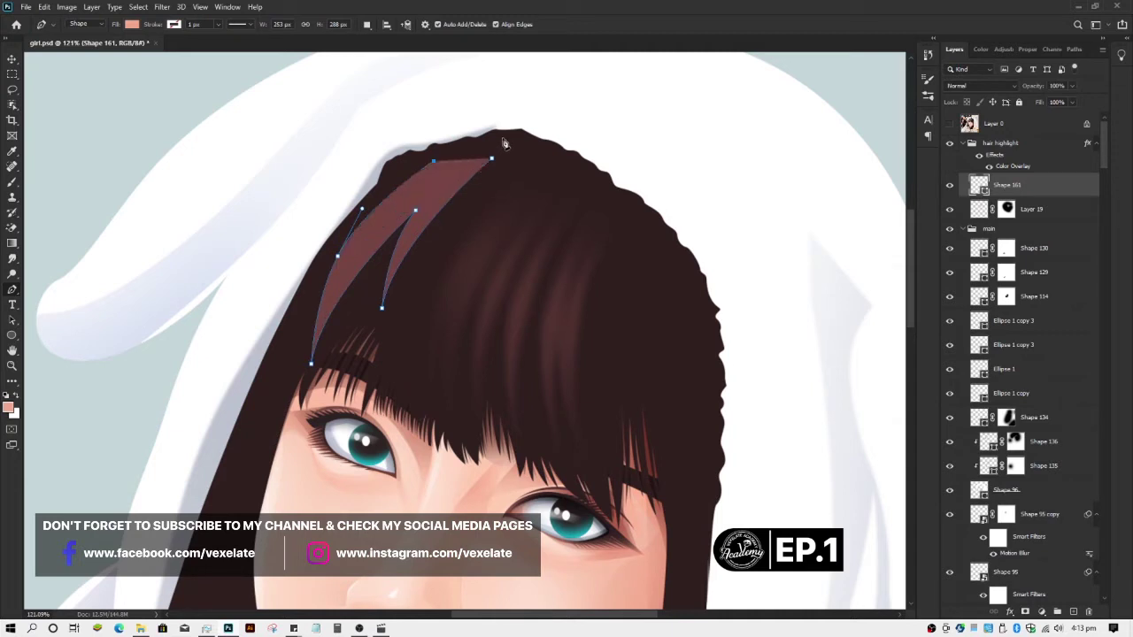
click(513, 145)
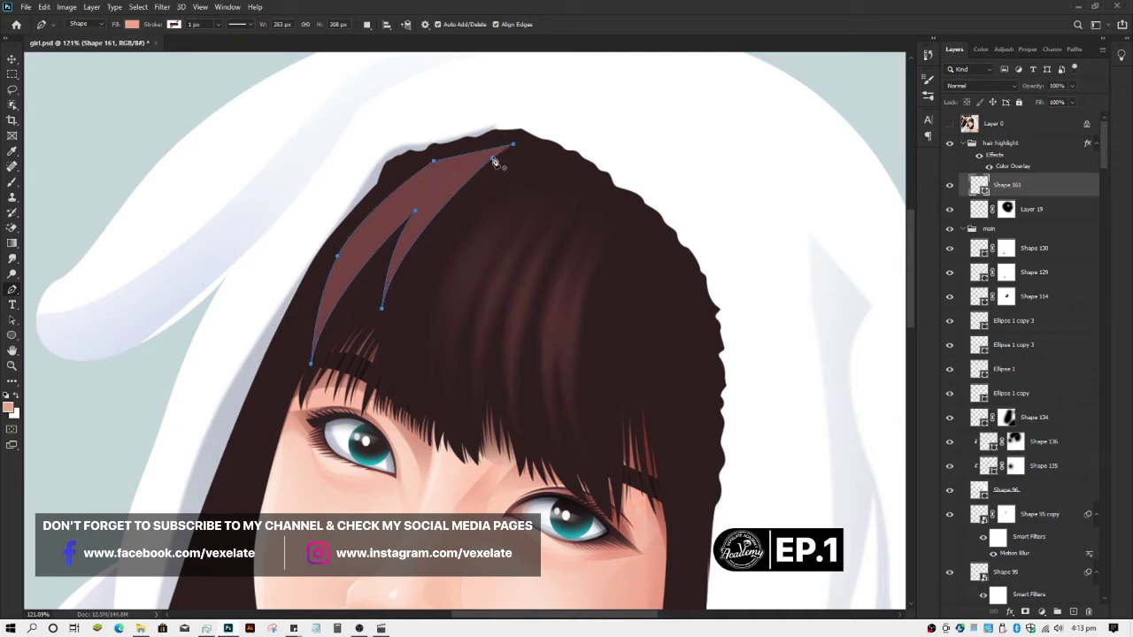
- Deselect the highlight shape, check it against the whole portrait and reselect it with the Move tool
key(v)
click(832, 72)
scroll(446, 207, down, 5)
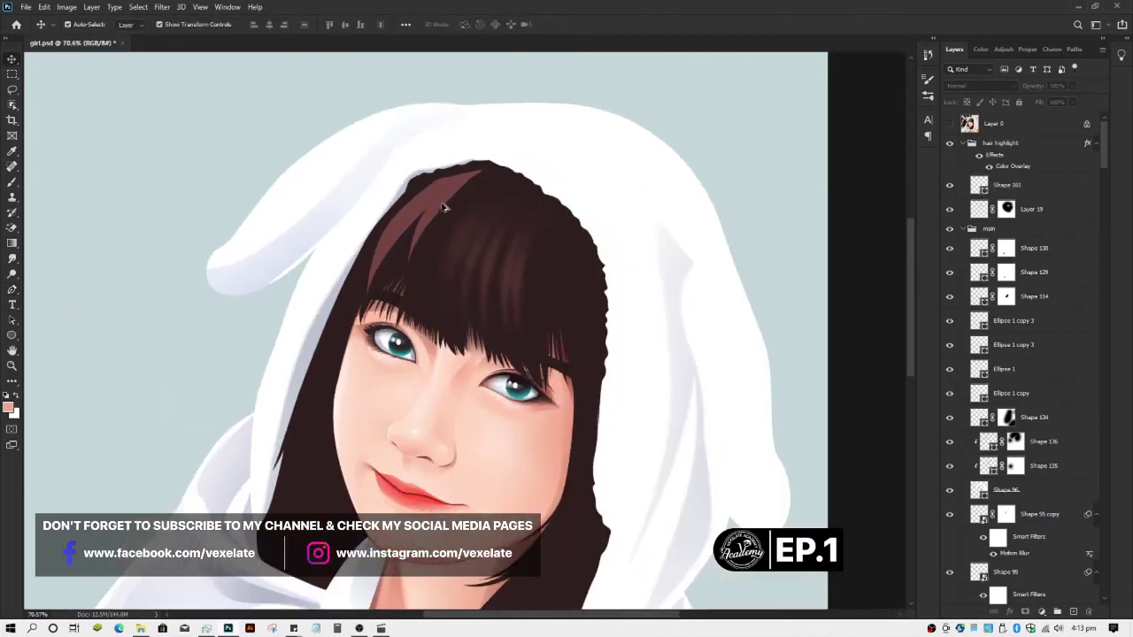
click(445, 207)
click(562, 143)
scroll(412, 190, down, 3)
scroll(412, 190, up, 3)
click(461, 184)
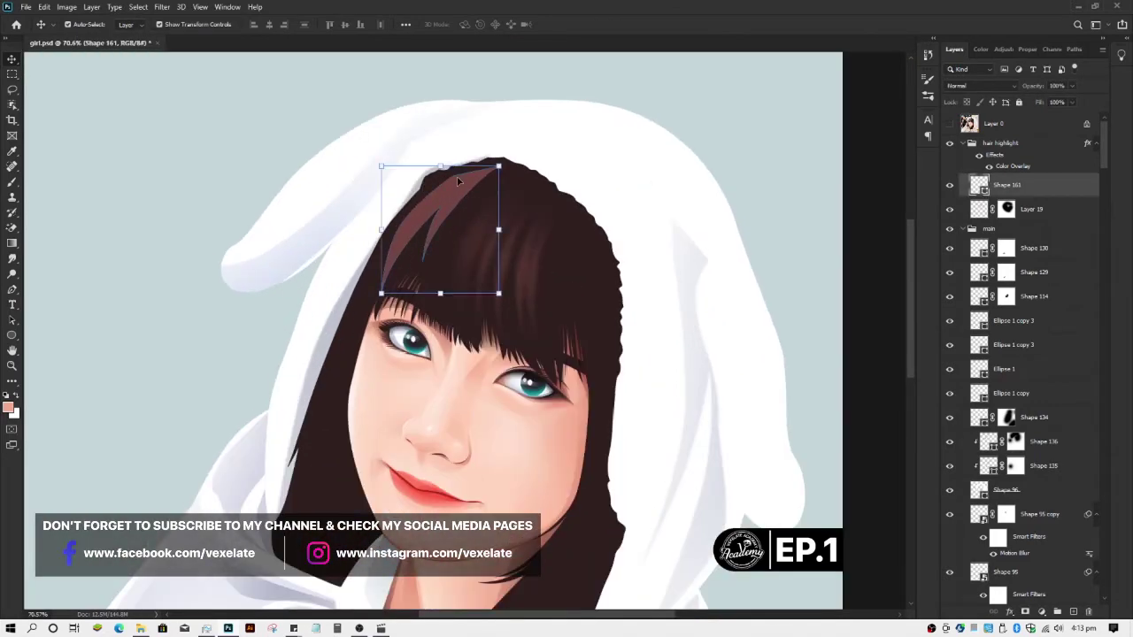
- Try a Motion Blur with a distance of 75 pixels on the highlight shape, cancel it and delete the shape
key(ctrl+alt+f)
key(Return)
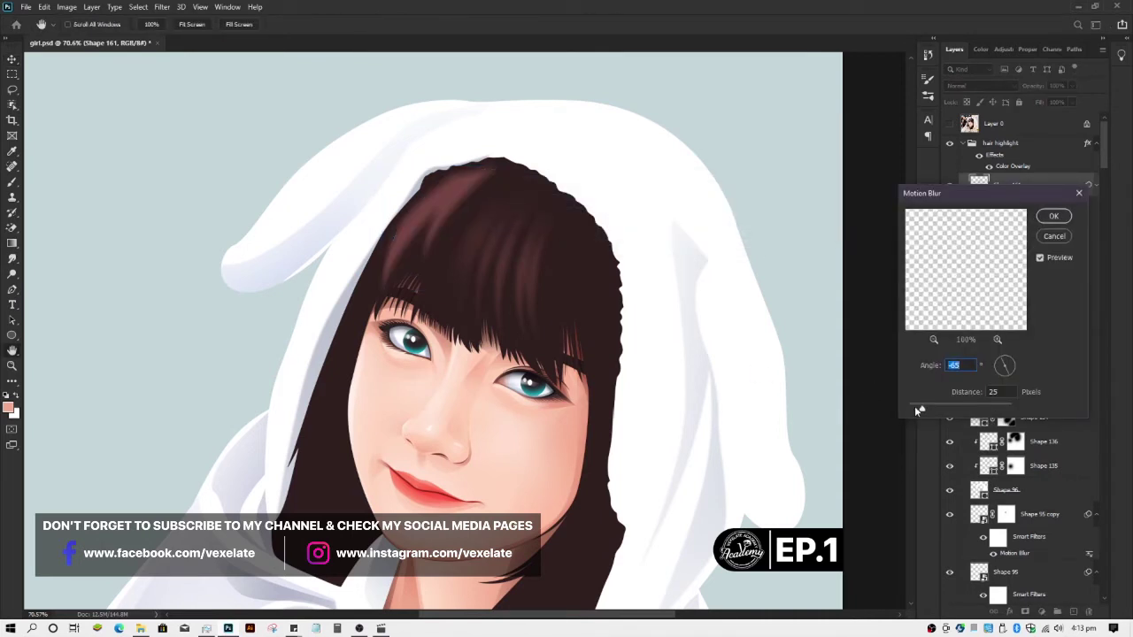
drag(921, 408, 940, 408)
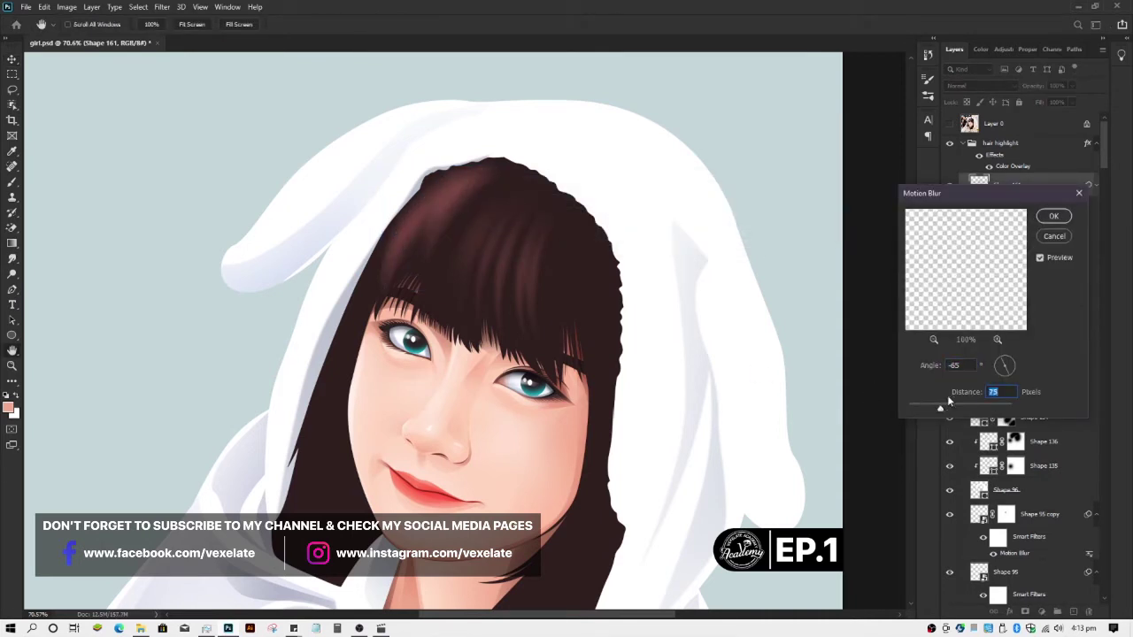
click(1054, 236)
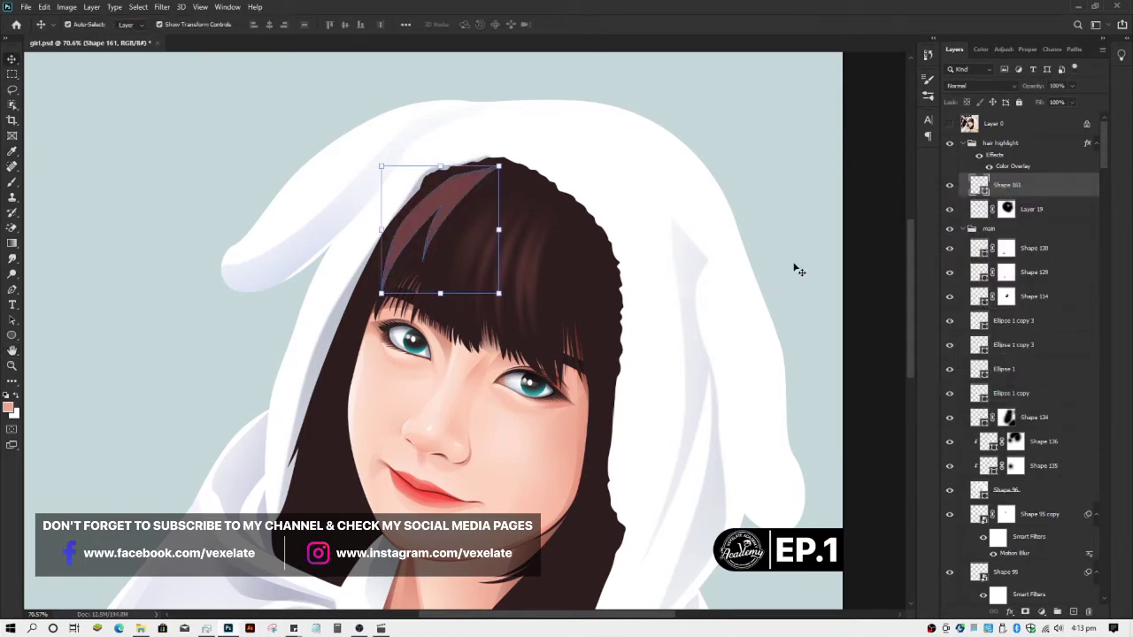
key(Delete)
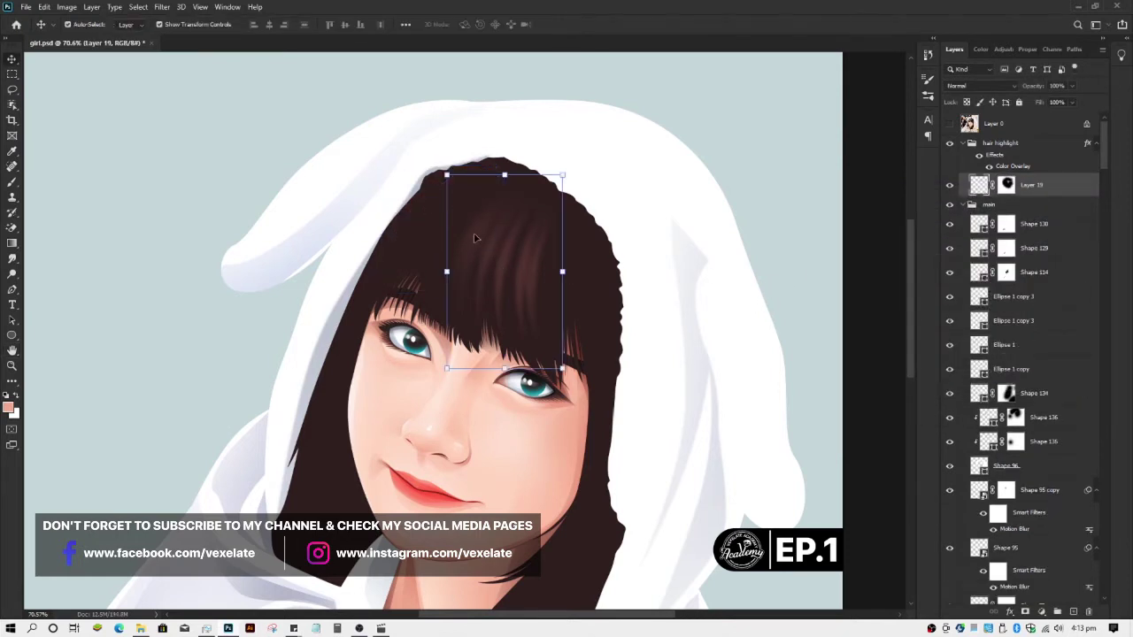
- Return the Pen tool to Path mode and create a new empty layer above Layer 19 in the "hair highlight" group
scroll(363, 248, up, 3)
key(p)
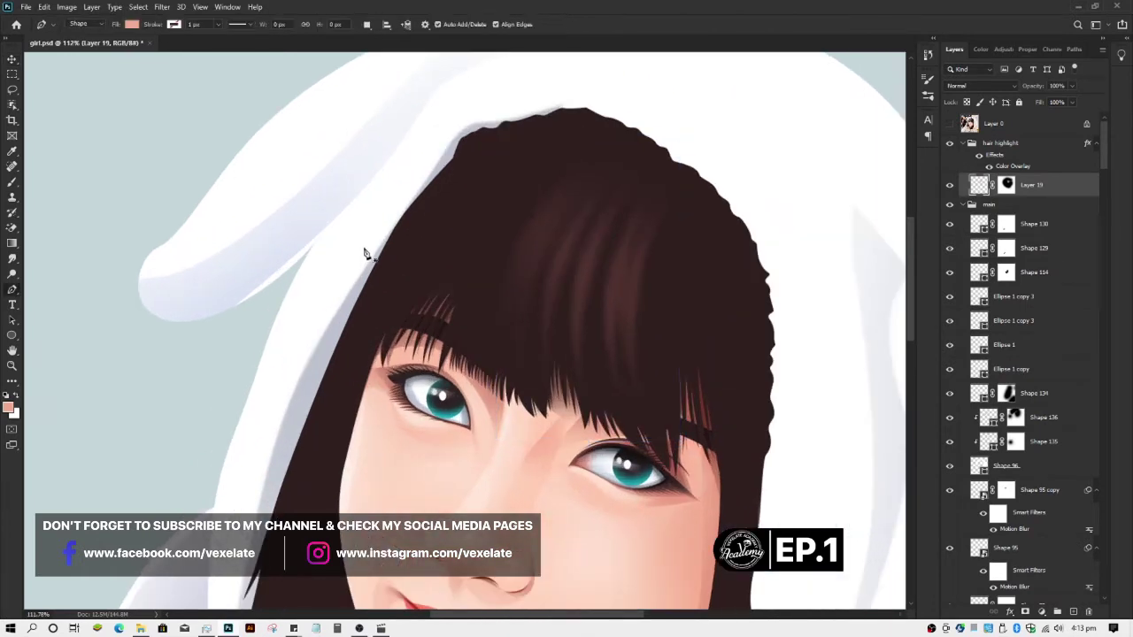
click(85, 24)
click(80, 44)
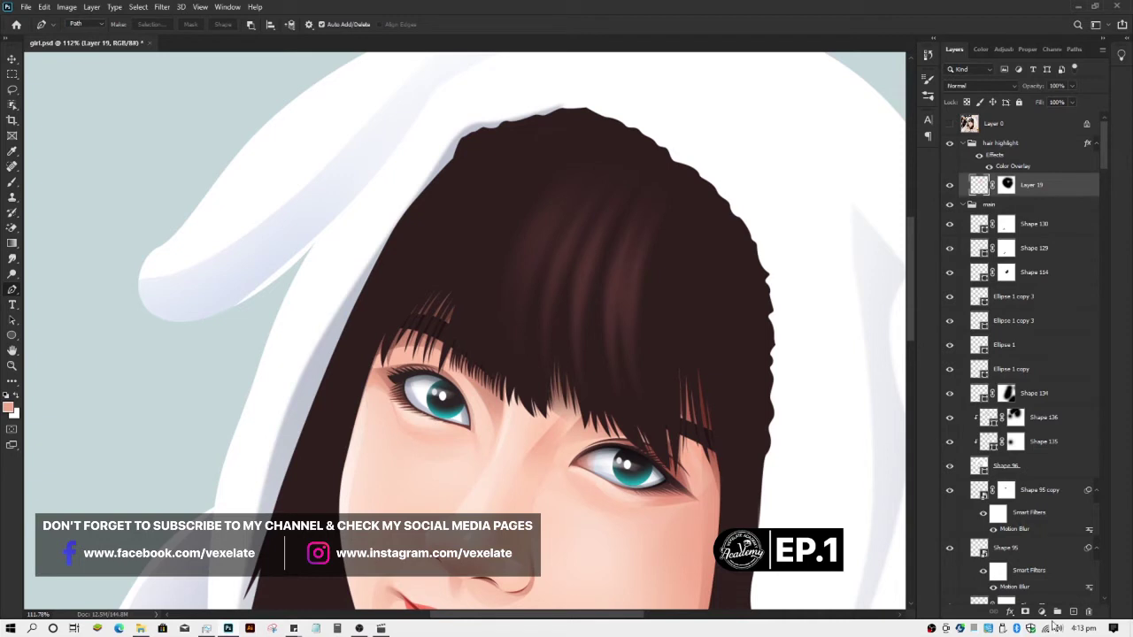
click(1073, 612)
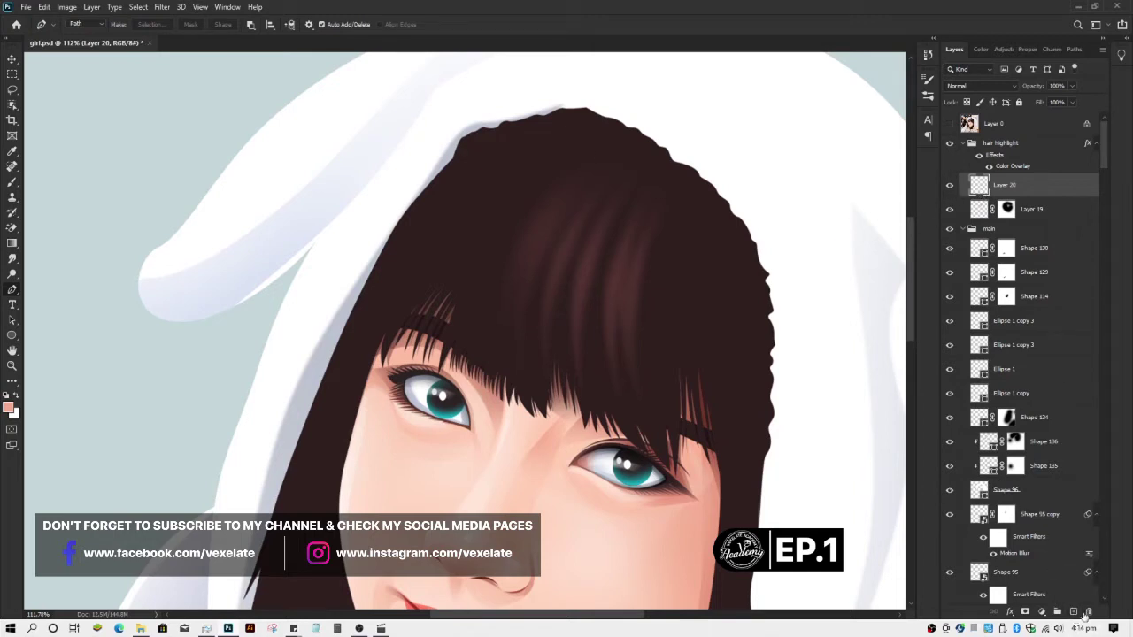
- Draw a curved strand path from the crown down to the bangs above the inner corner of the left eye
click(561, 120)
drag(476, 332, 506, 430)
key(ctrl+z)
drag(461, 344, 478, 479)
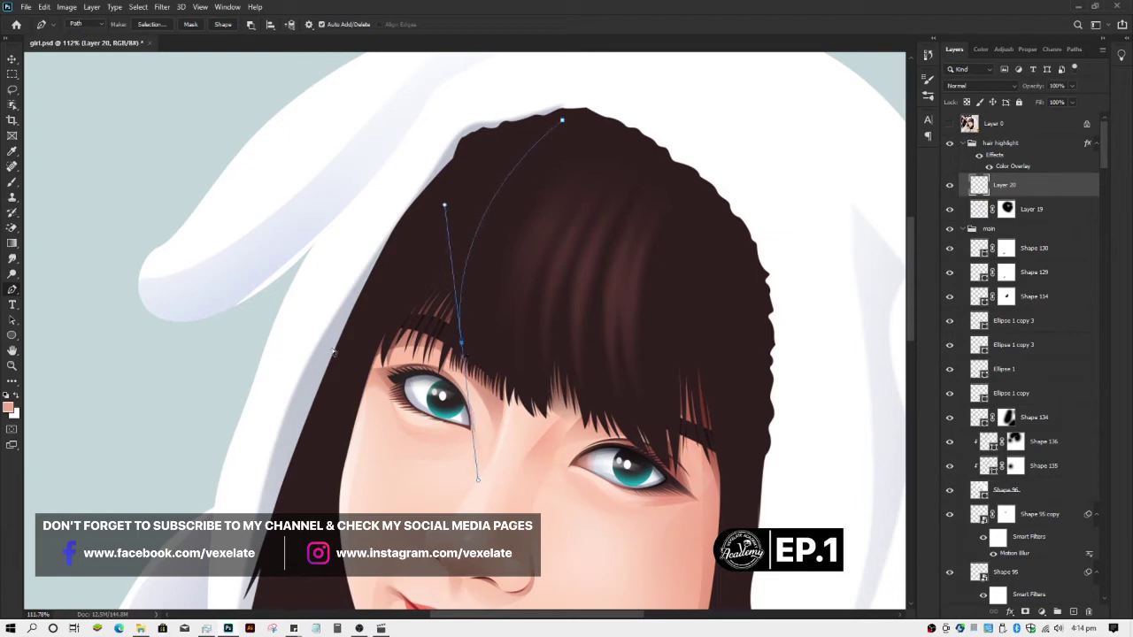
key(Escape)
- Add a second curved strand path along the outer edge of the bangs beside the hood
click(482, 137)
scroll(390, 311, down, 2)
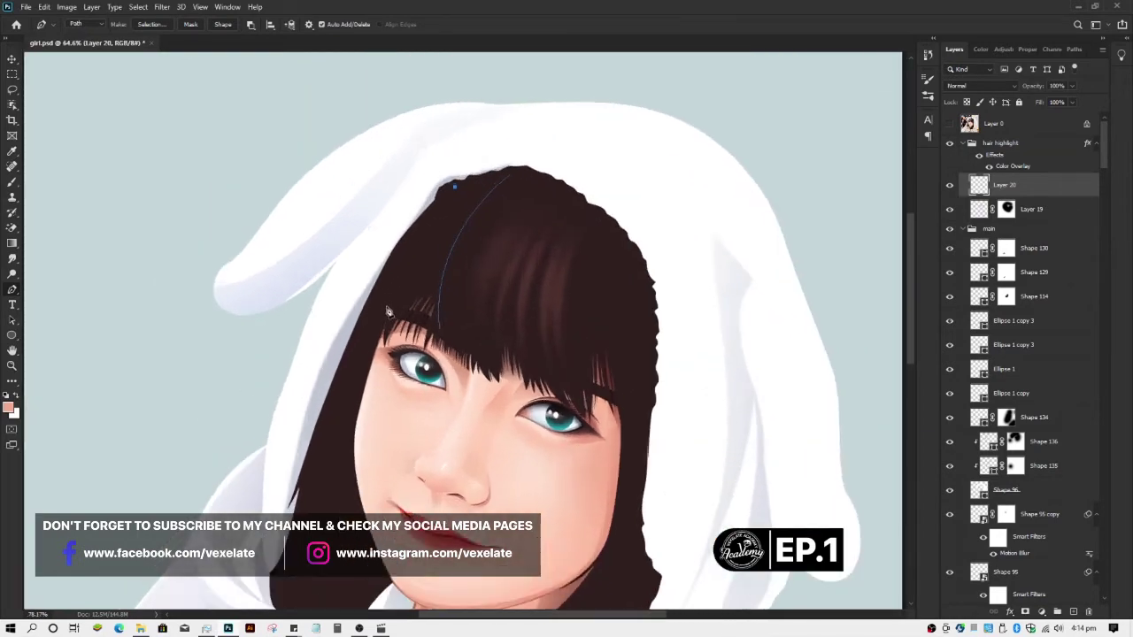
scroll(389, 310, up, 1)
drag(392, 323, 379, 400)
scroll(254, 365, down, 3)
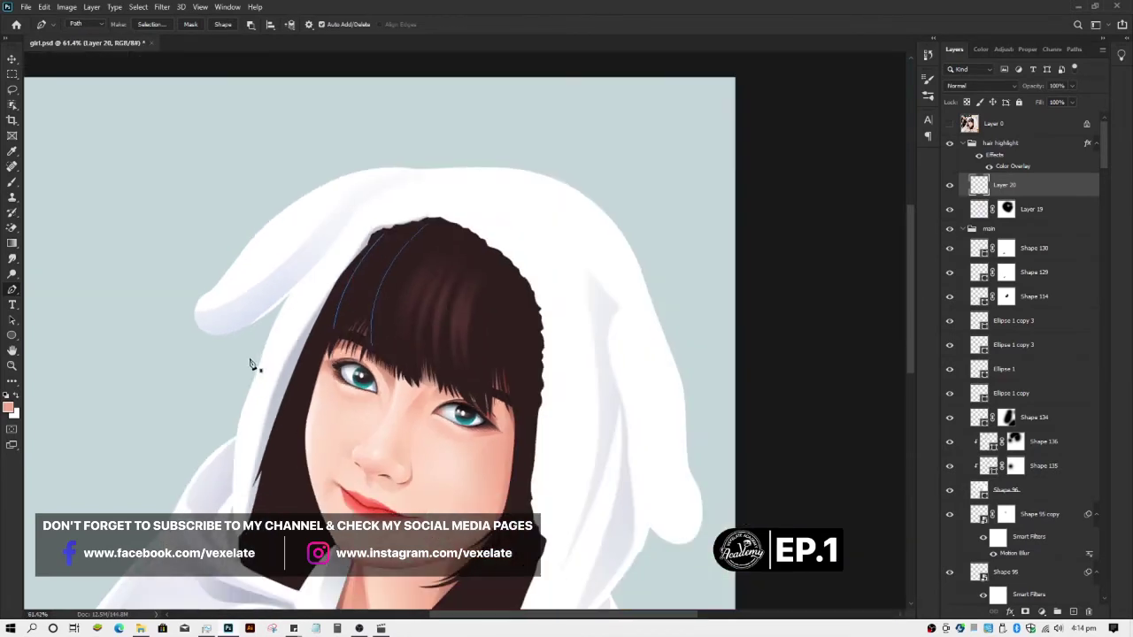
- Add a third curved strand path from the crown to the outer bangs, running between the first two
scroll(429, 210, up, 4)
scroll(557, 115, down, 1)
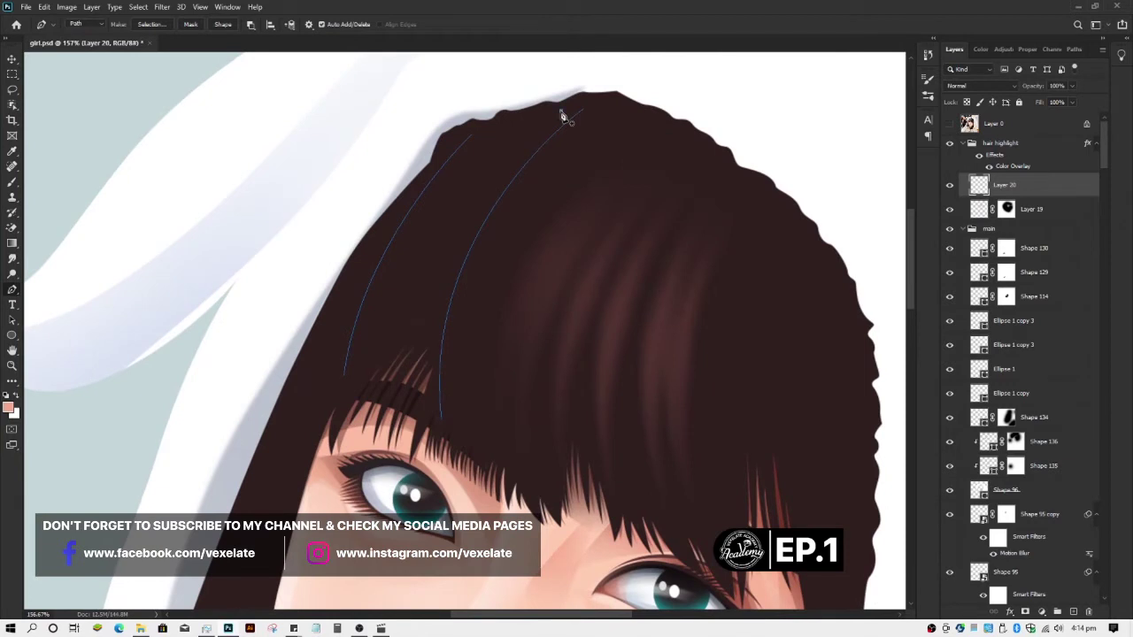
scroll(384, 262, up, 2)
drag(360, 310, 311, 484)
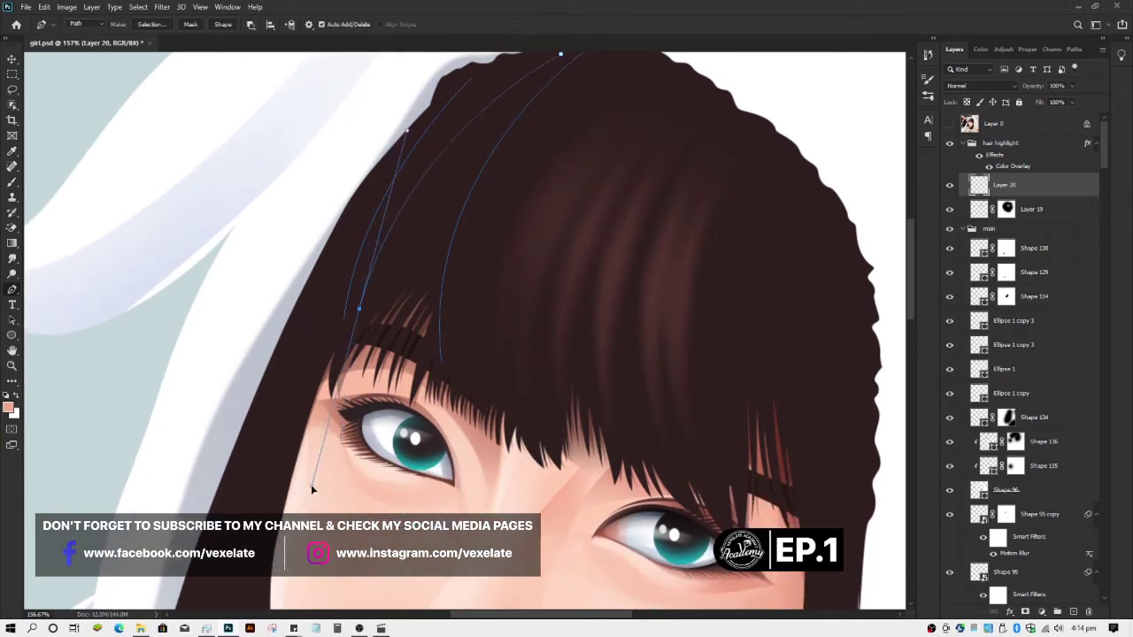
scroll(381, 321, down, 3)
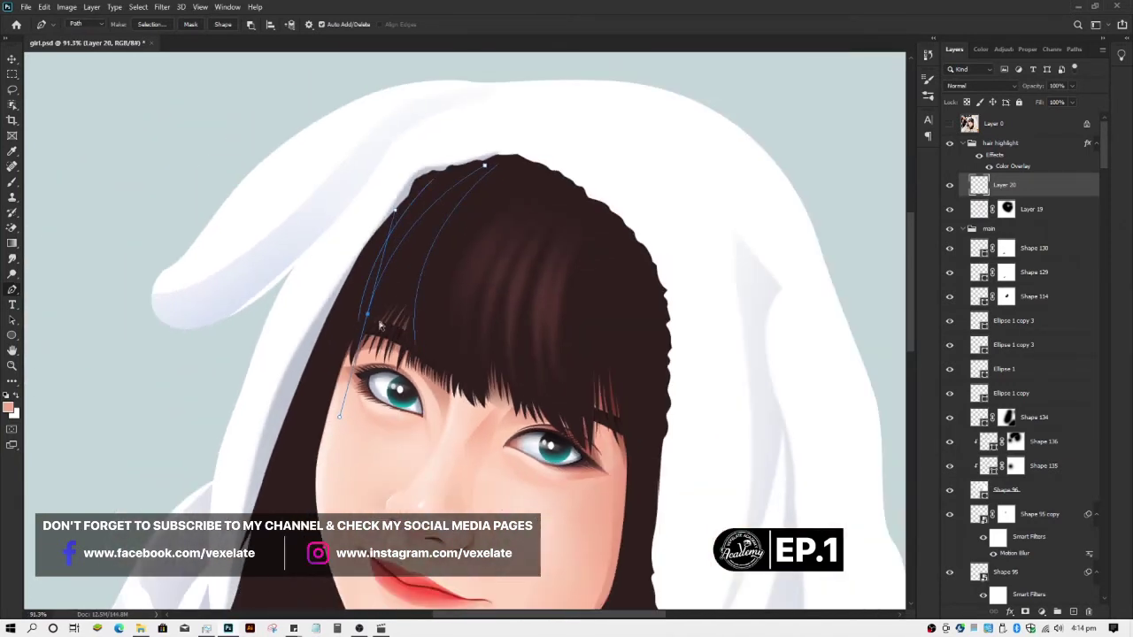
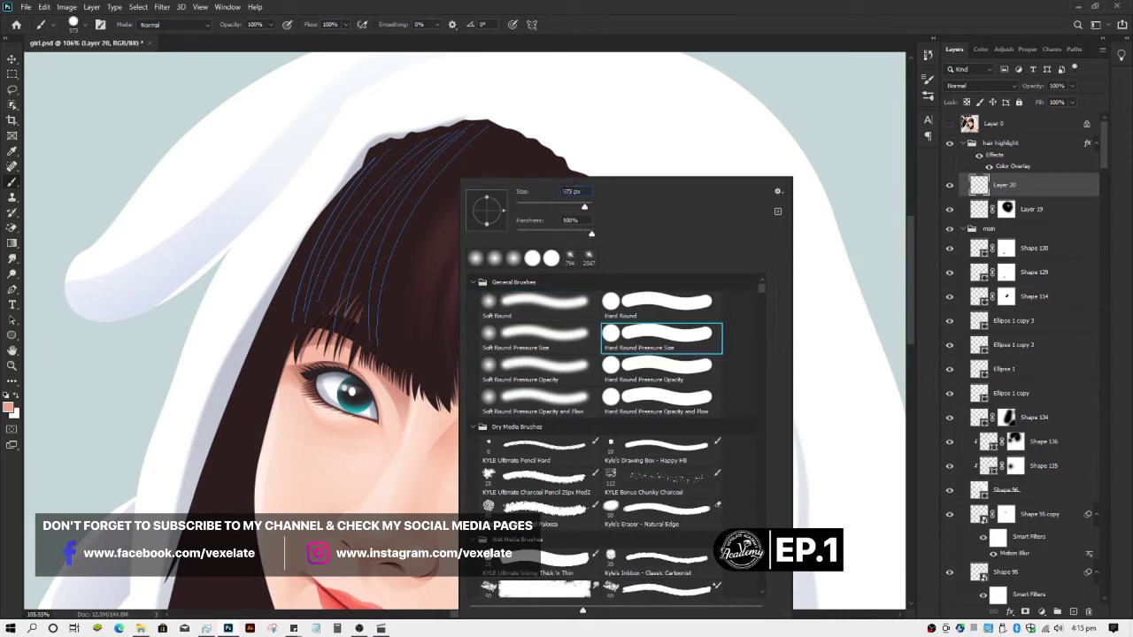
- Set the brush size to 25 px and stroke the strand paths with the Brush using Simulate Pressure
text(25)
key(Return)
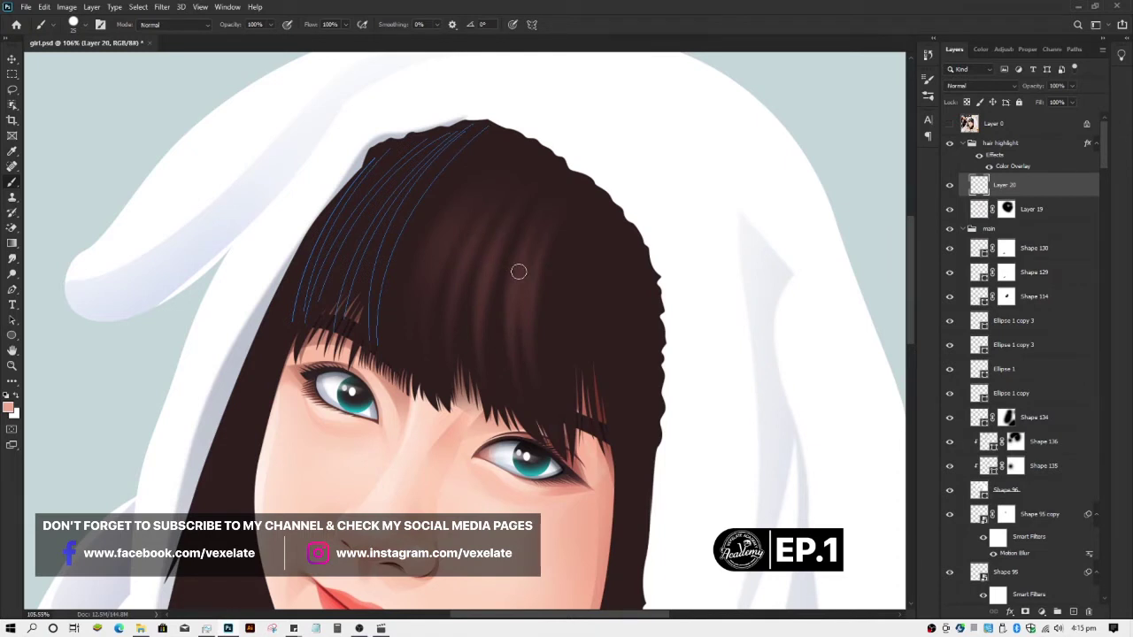
key(p)
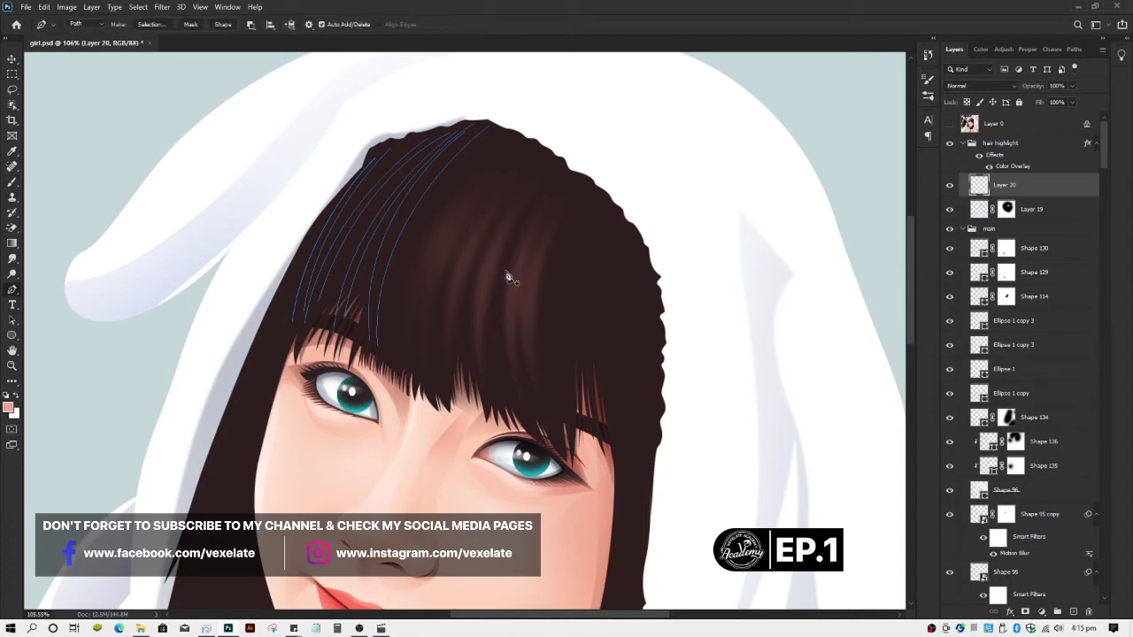
right_click(508, 277)
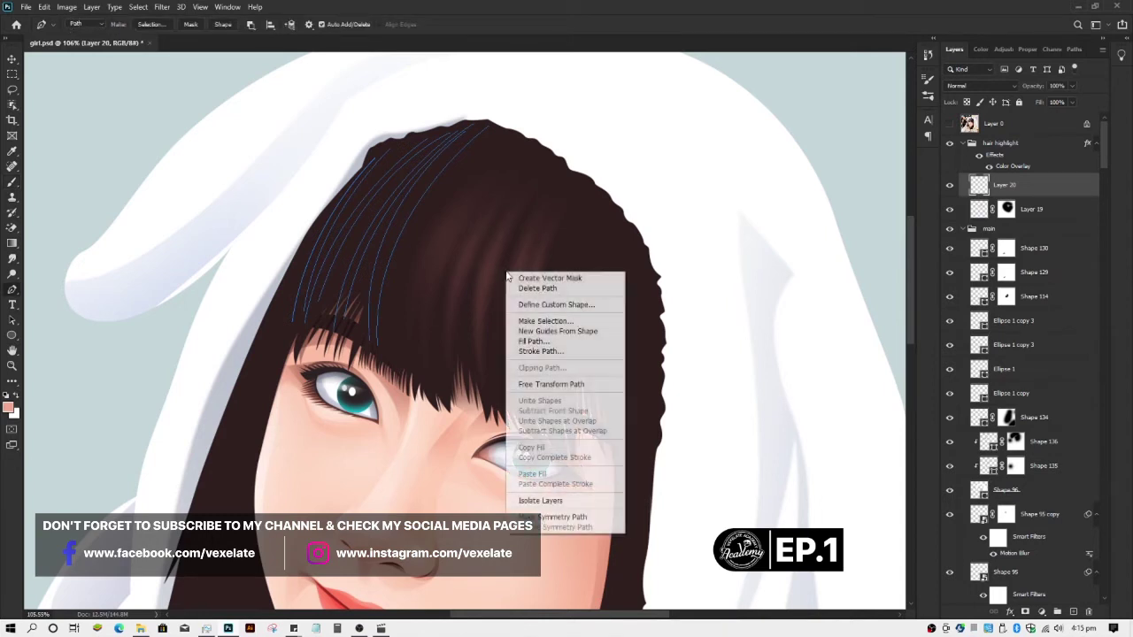
click(564, 348)
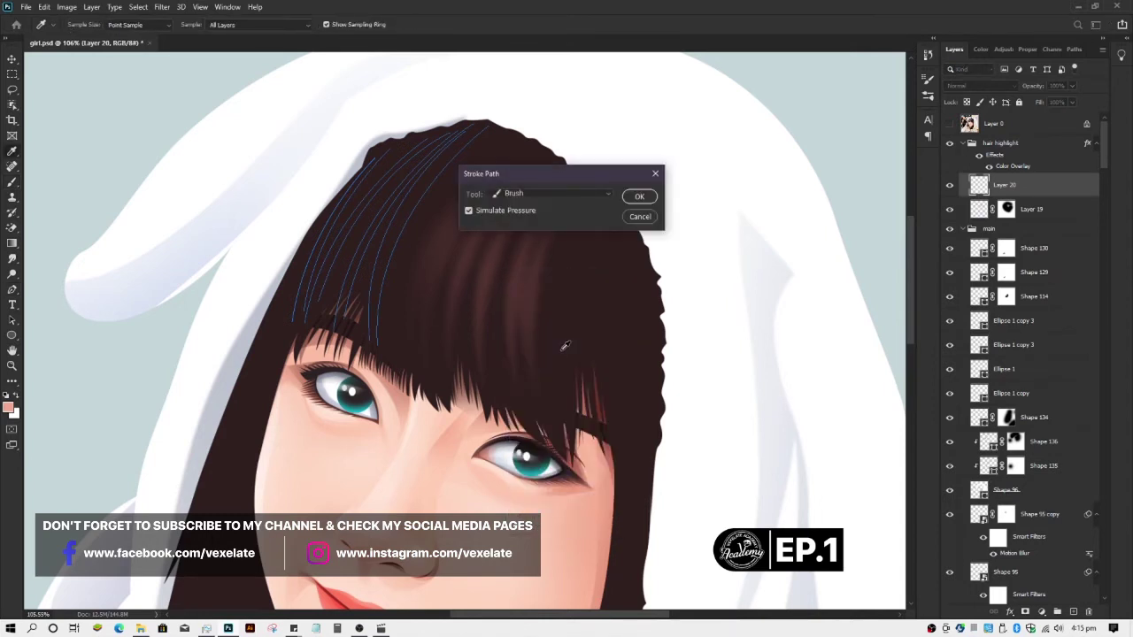
key(Return)
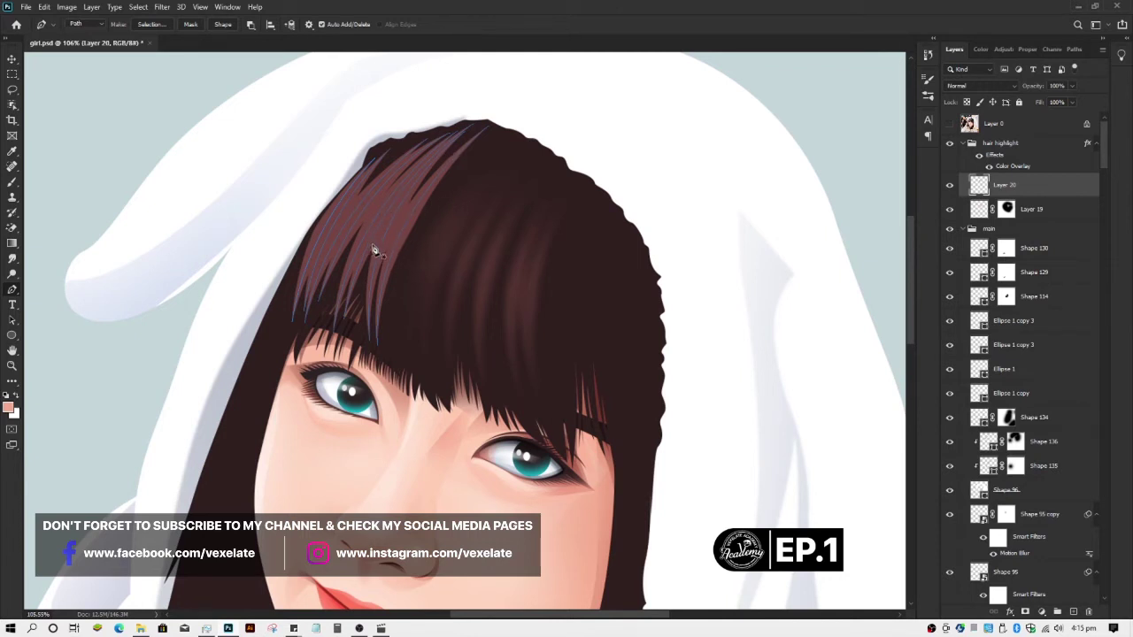
key(Return)
- Apply a Motion Blur with a 39° angle and 35-pixel distance to the strands on the outer bangs above the left eye
key(v)
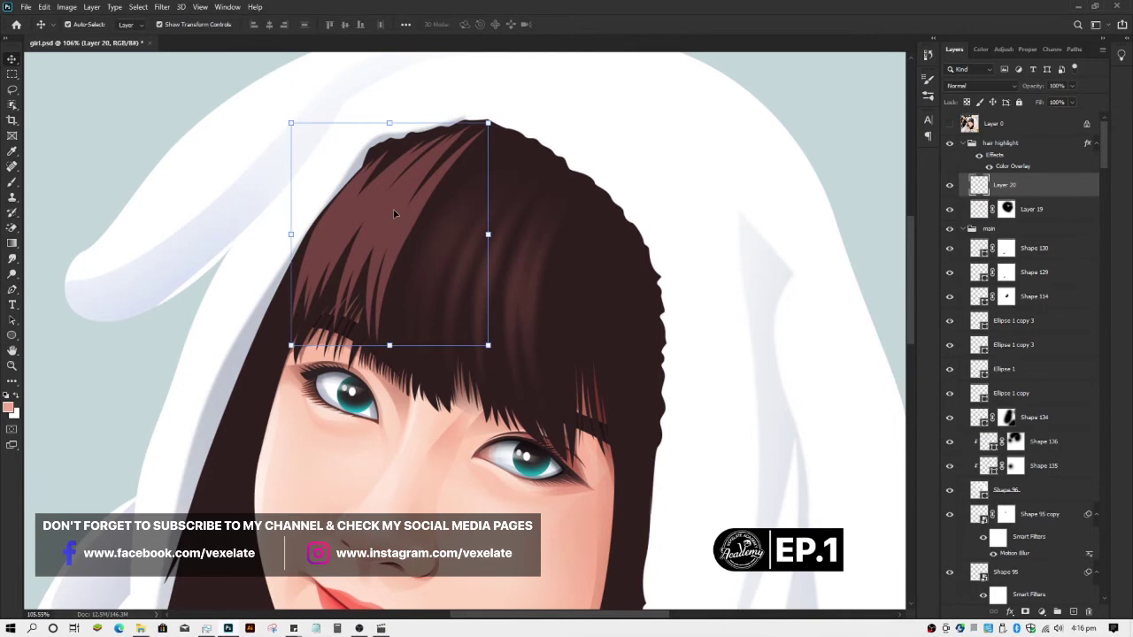
scroll(395, 213, down, 2)
click(759, 160)
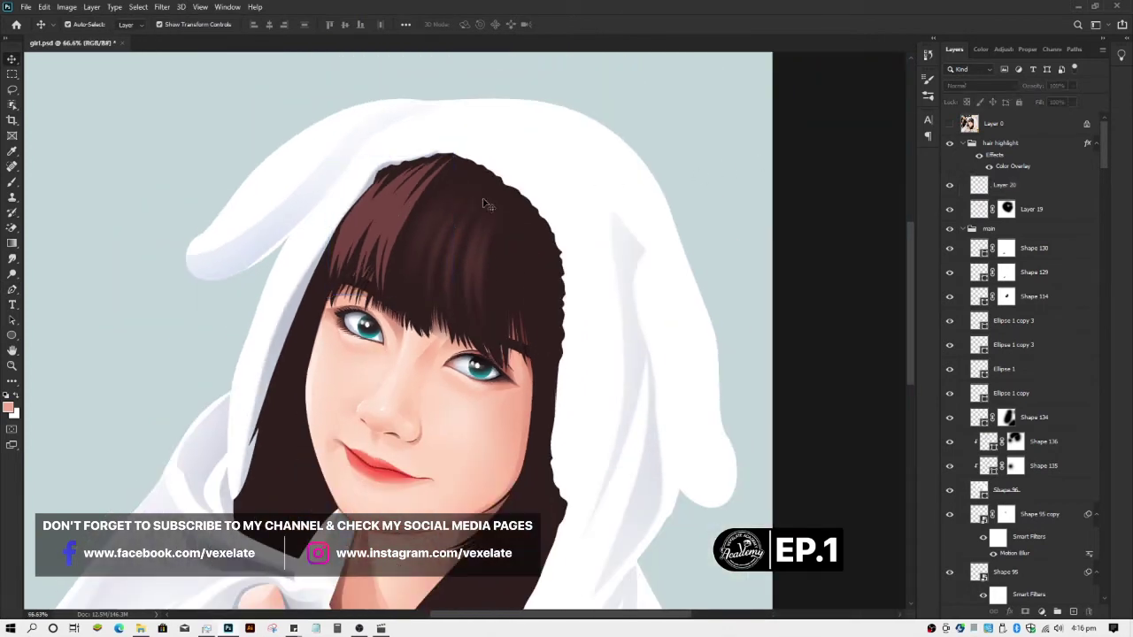
click(409, 211)
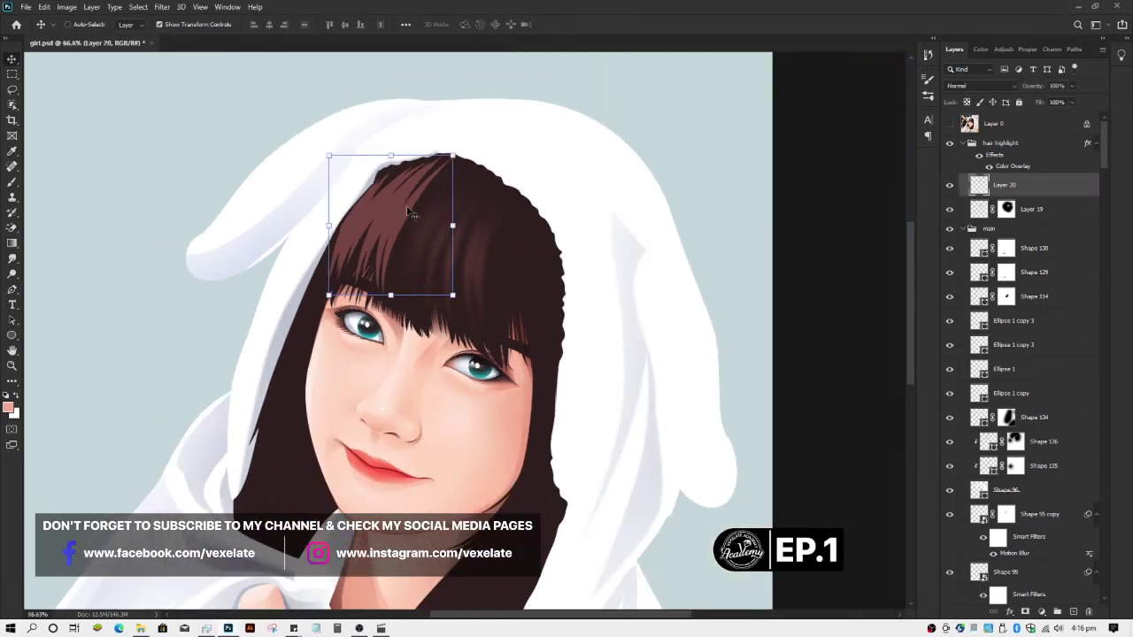
key(ctrl+alt+f)
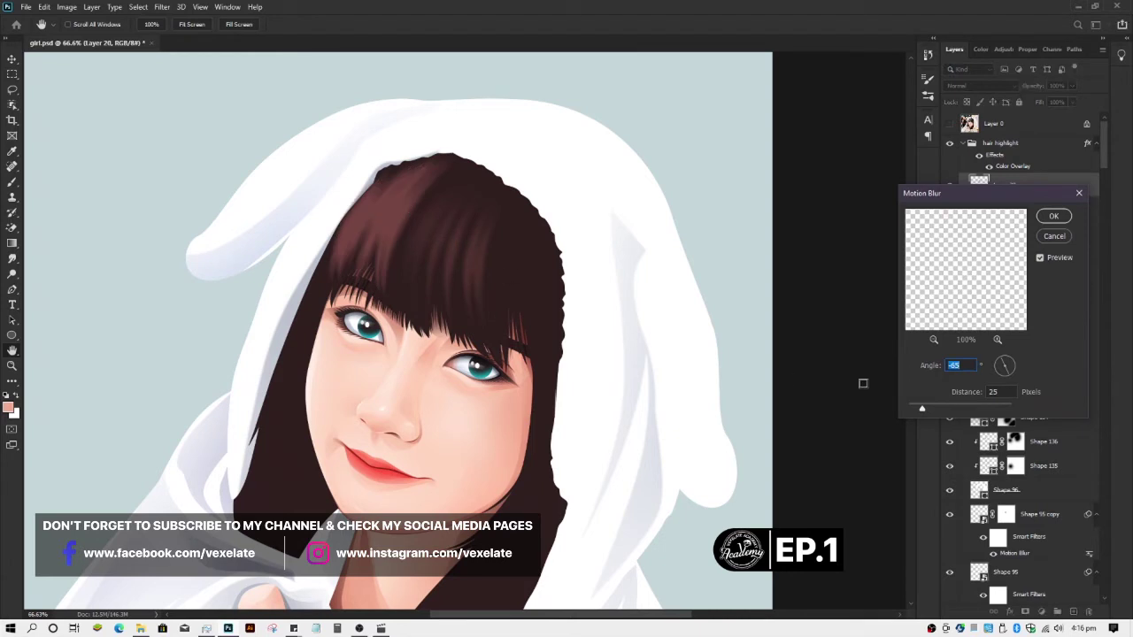
click(1001, 379)
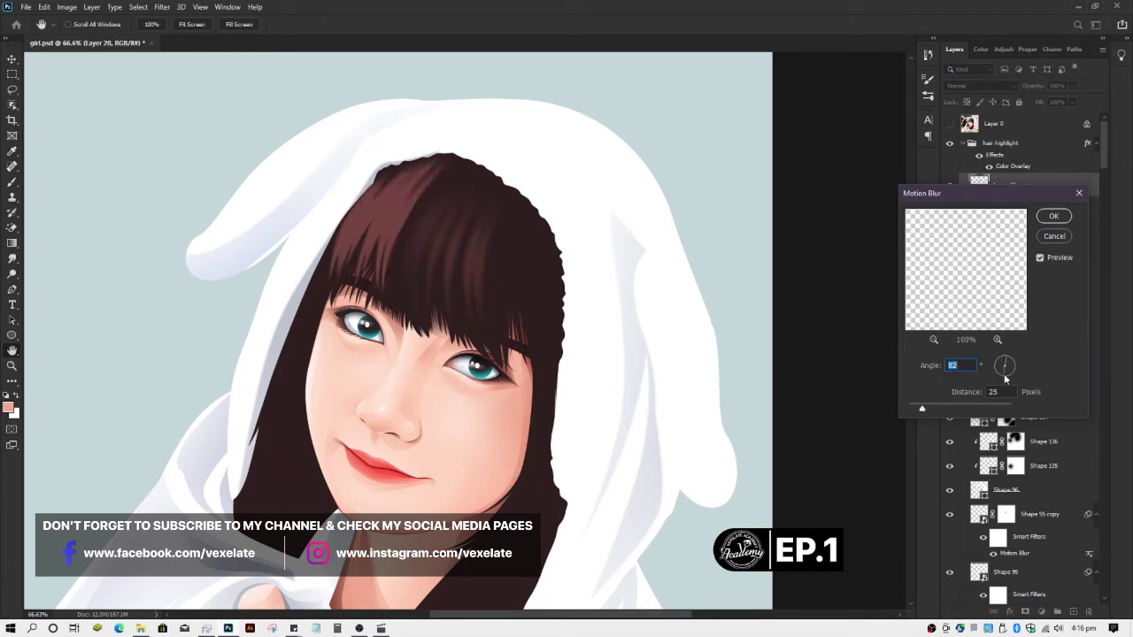
click(1000, 380)
click(929, 410)
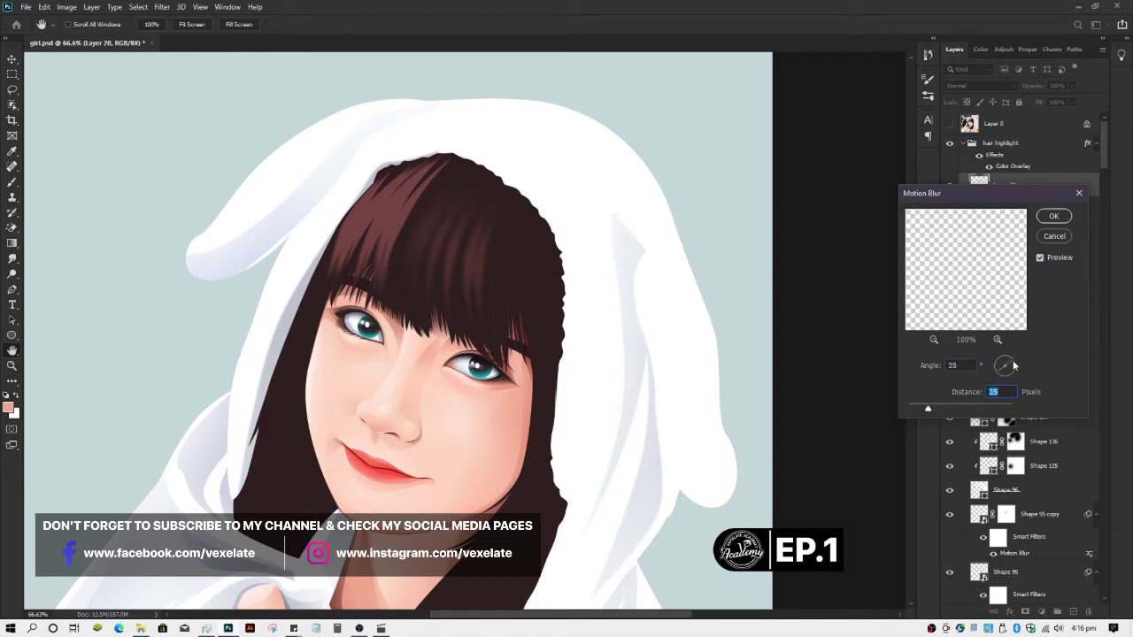
key(shift+Tab)
text(39)
click(1055, 219)
- Add a layer mask to the blurred strands and set up a soft black brush of about 400 px
key(v)
click(1025, 611)
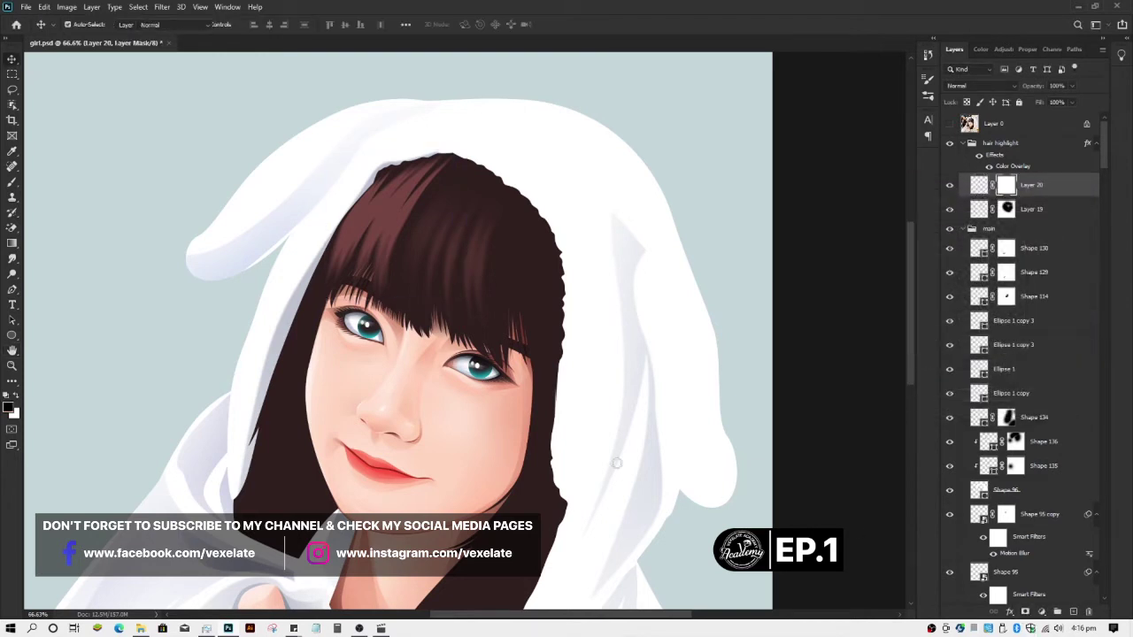
key(b)
key(d)
drag(374, 328, 440, 350)
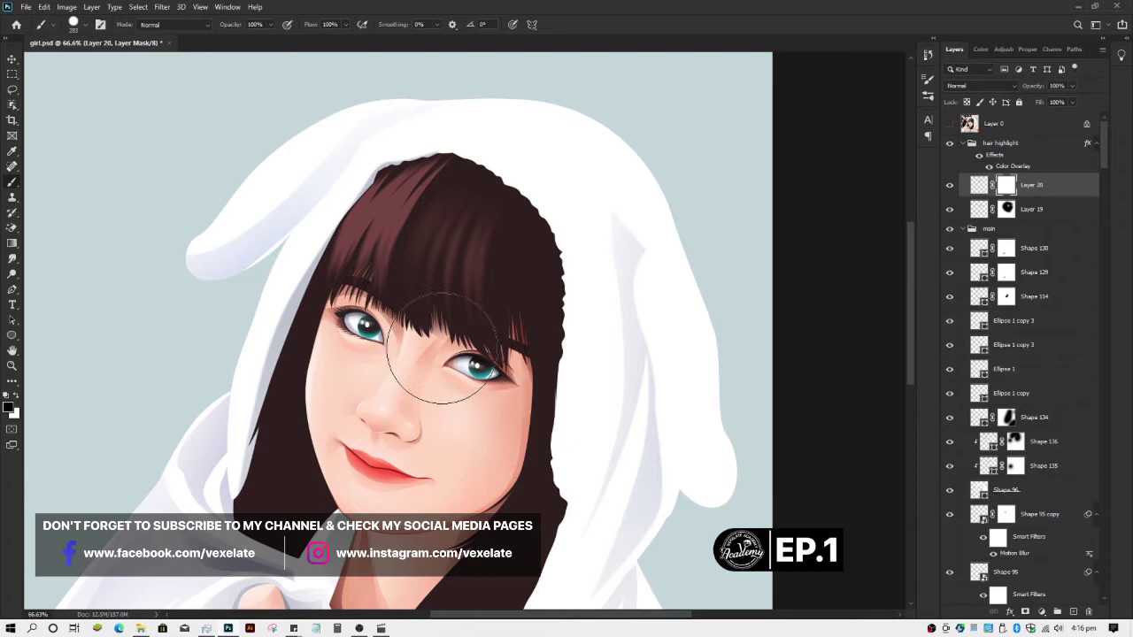
right_click(487, 292)
click(663, 5)
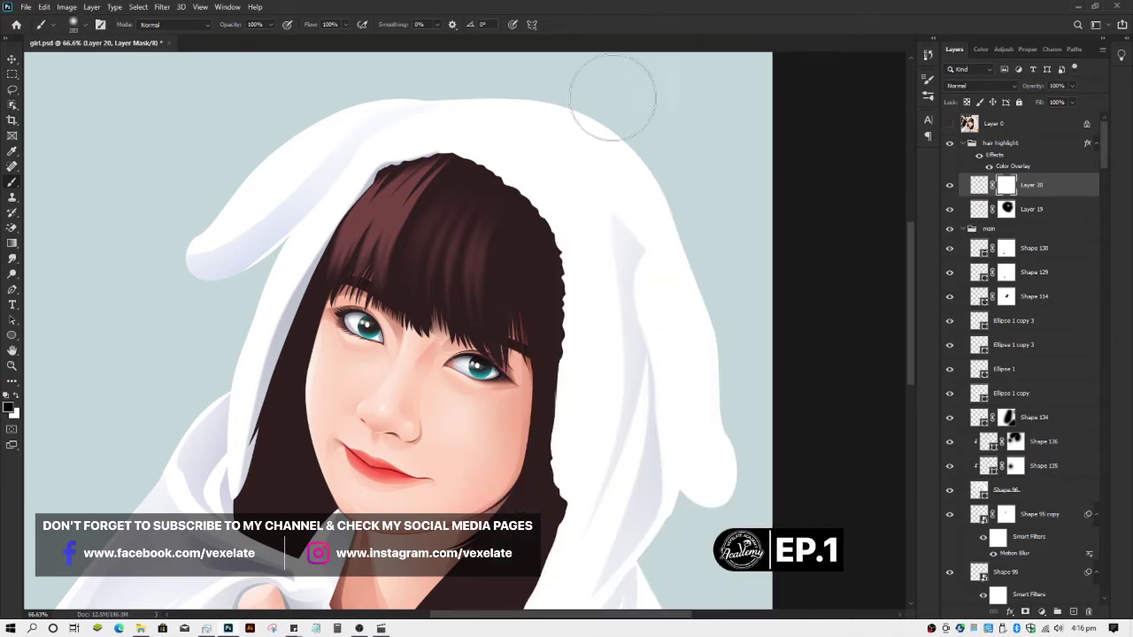
alt+right_click(478, 215)
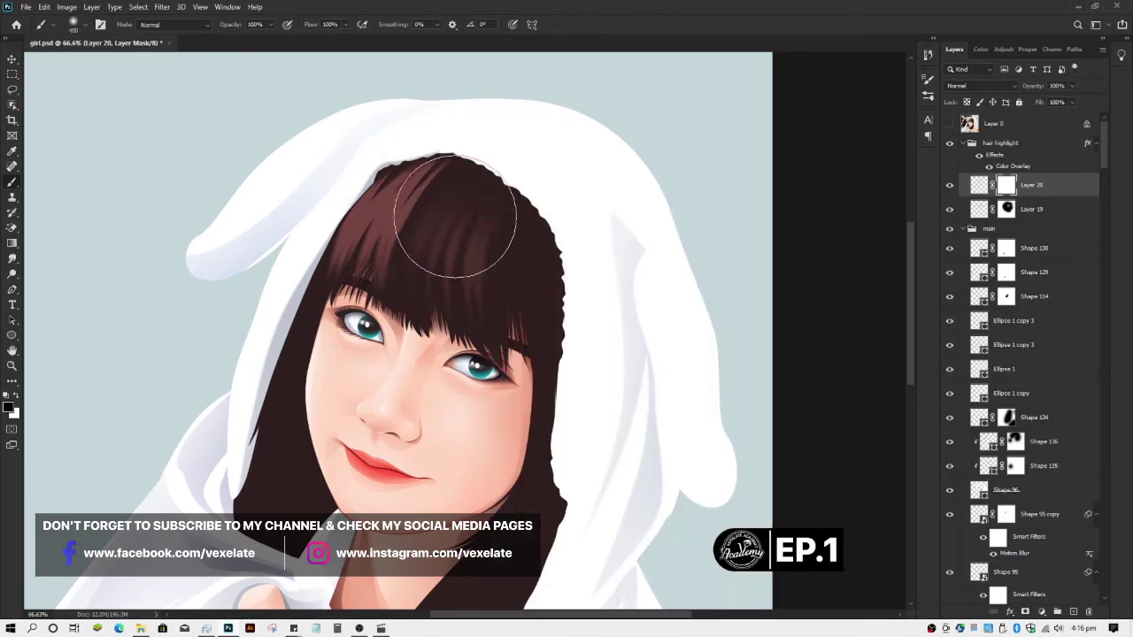
- Enlarge the brush and paint black on the mask to fade the strands near the crown and bangs
scroll(463, 210, up, 2)
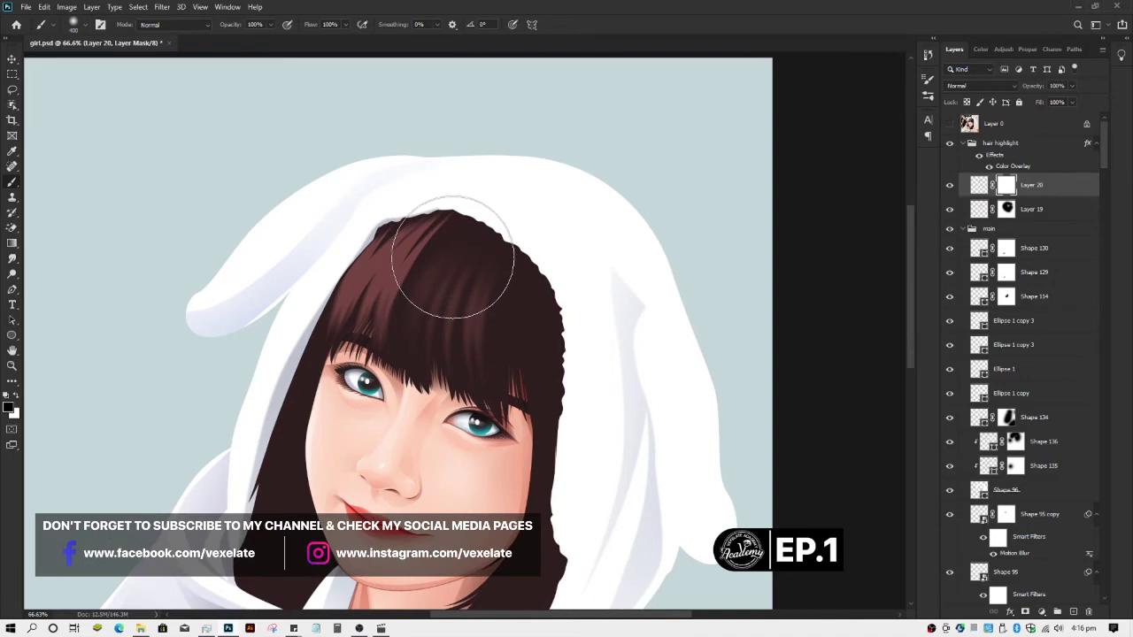
alt+right_click(455, 238)
click(443, 254)
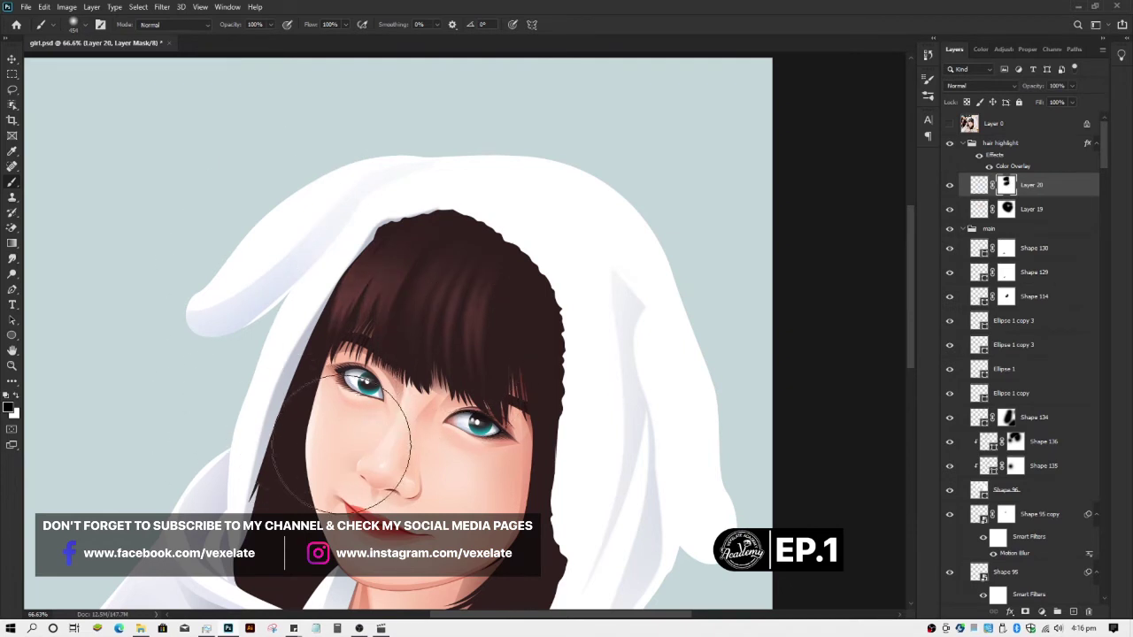
- Examine how the masked highlights blend across the bangs, both close up and in the wider portrait
key(ctrl+minus)
key(v)
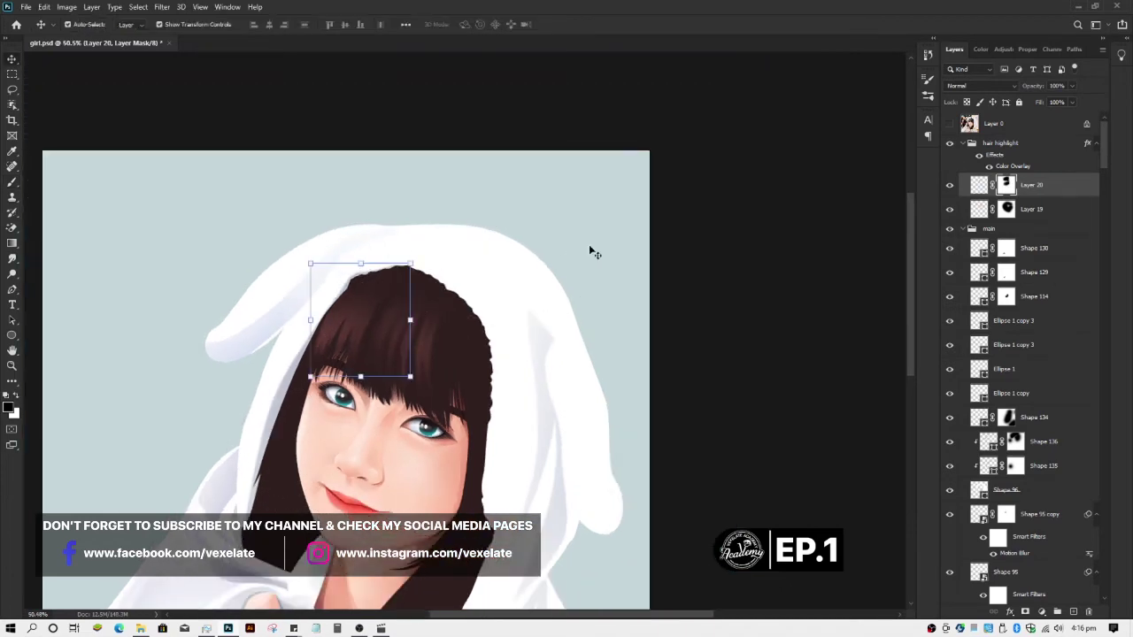
click(592, 253)
scroll(511, 286, up, 2)
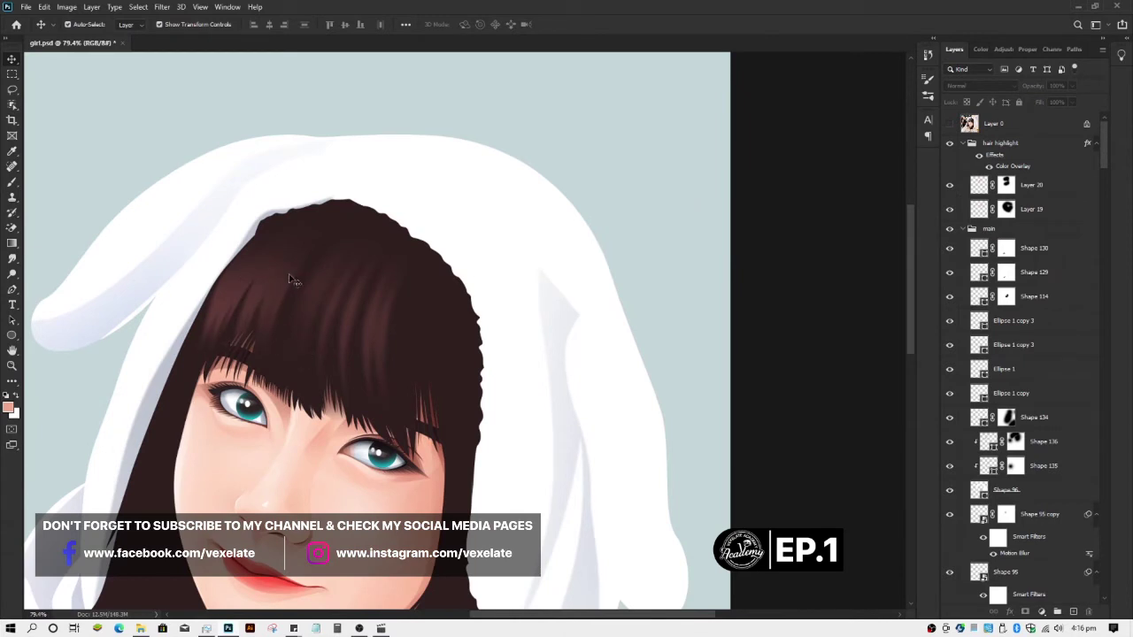
scroll(295, 280, down, 2)
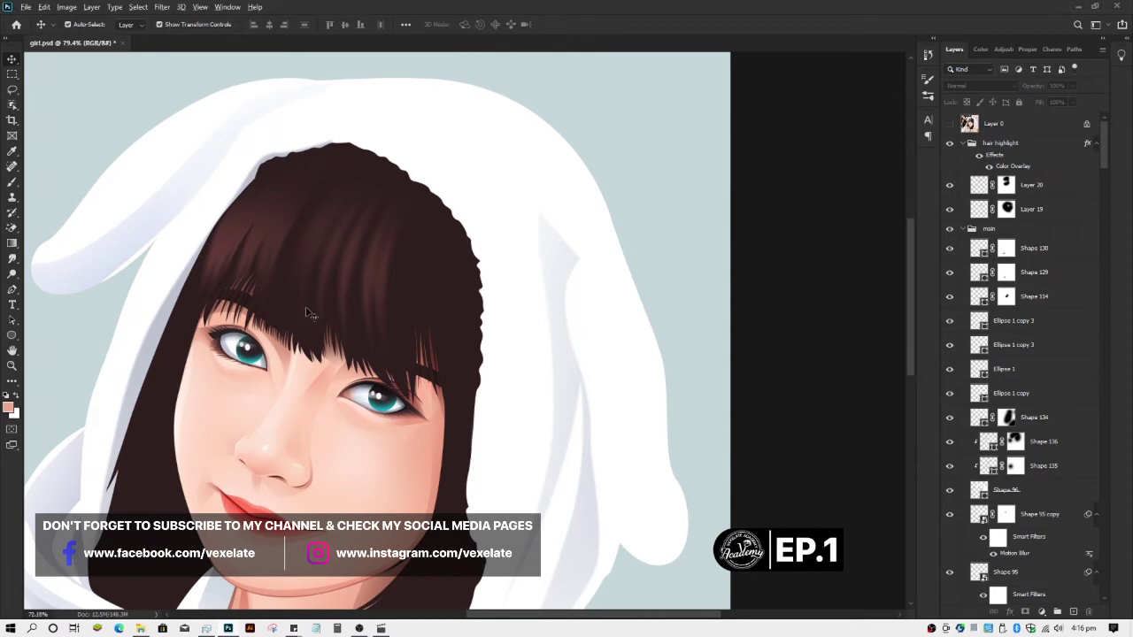
scroll(307, 312, down, 2)
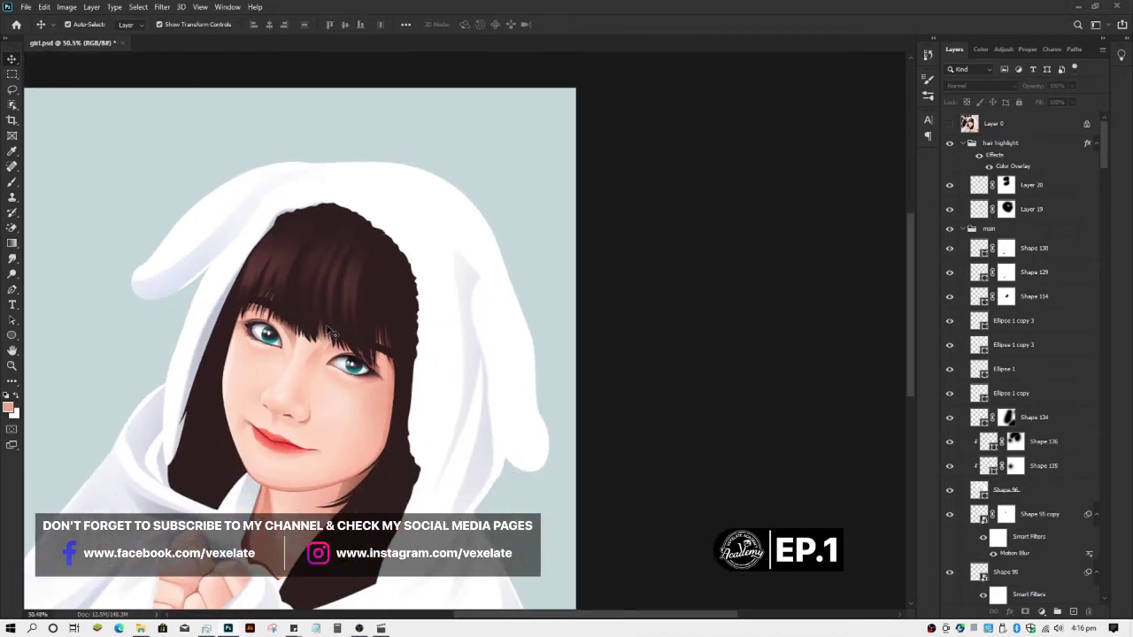
scroll(276, 321, up, 2)
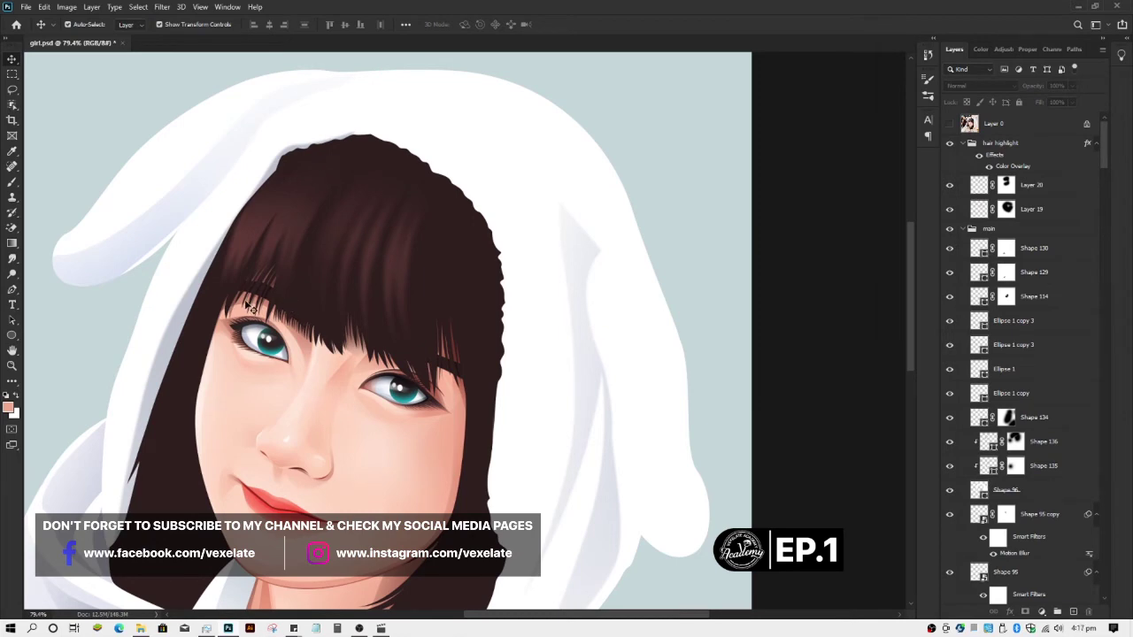
scroll(252, 305, down, 2)
scroll(258, 312, up, 1)
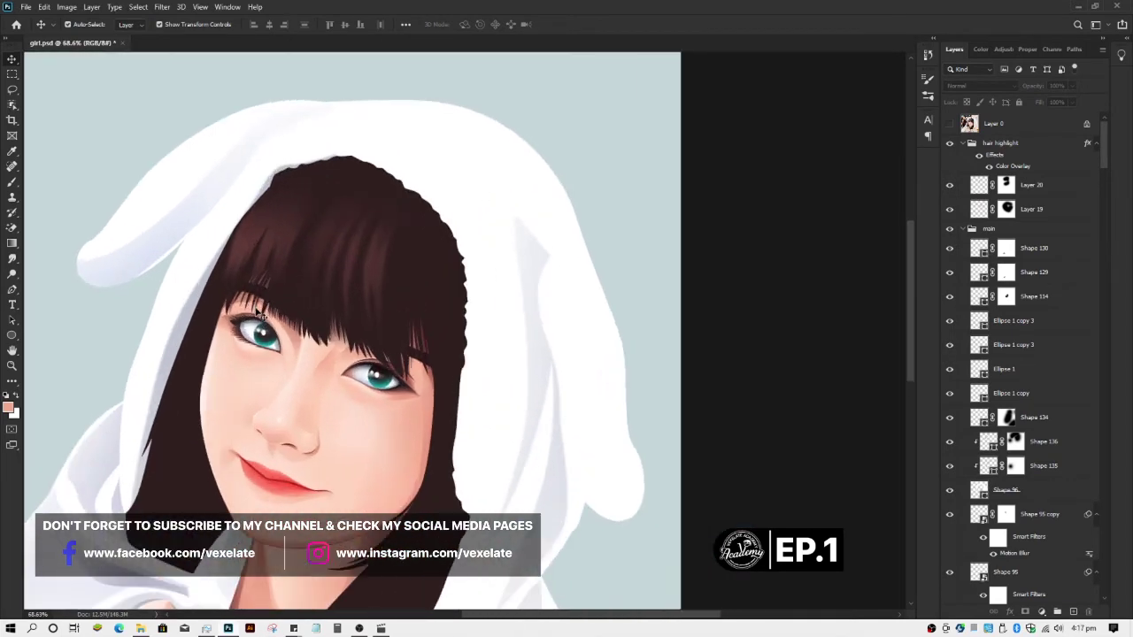
- Compare the illustrated hair with the reference photo by showing and hiding Layer 0
click(279, 224)
click(950, 124)
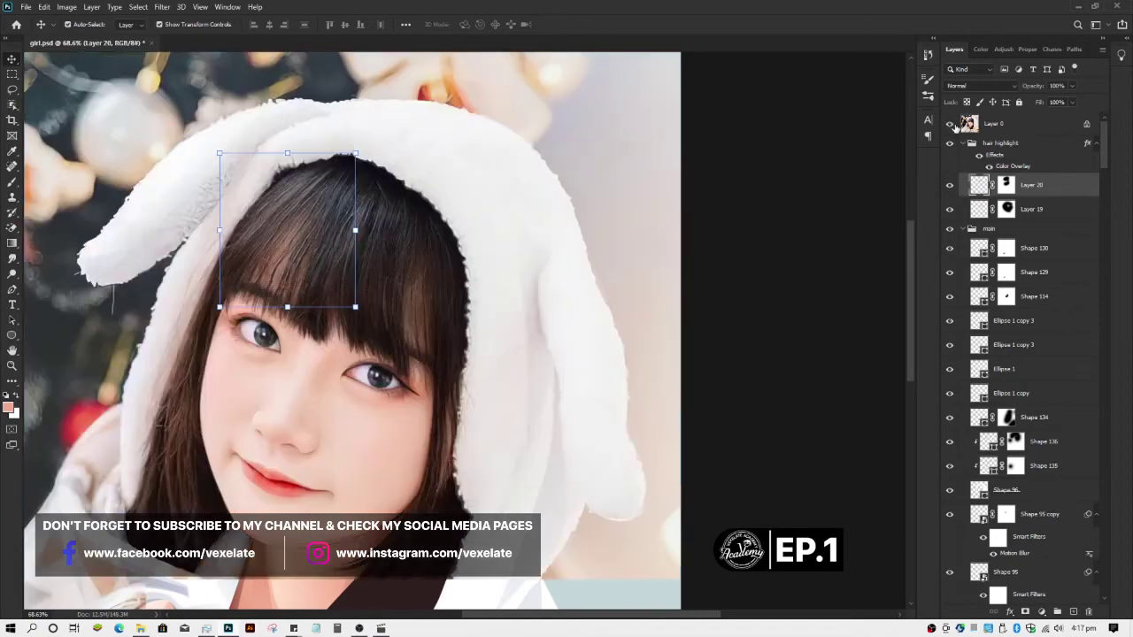
click(951, 124)
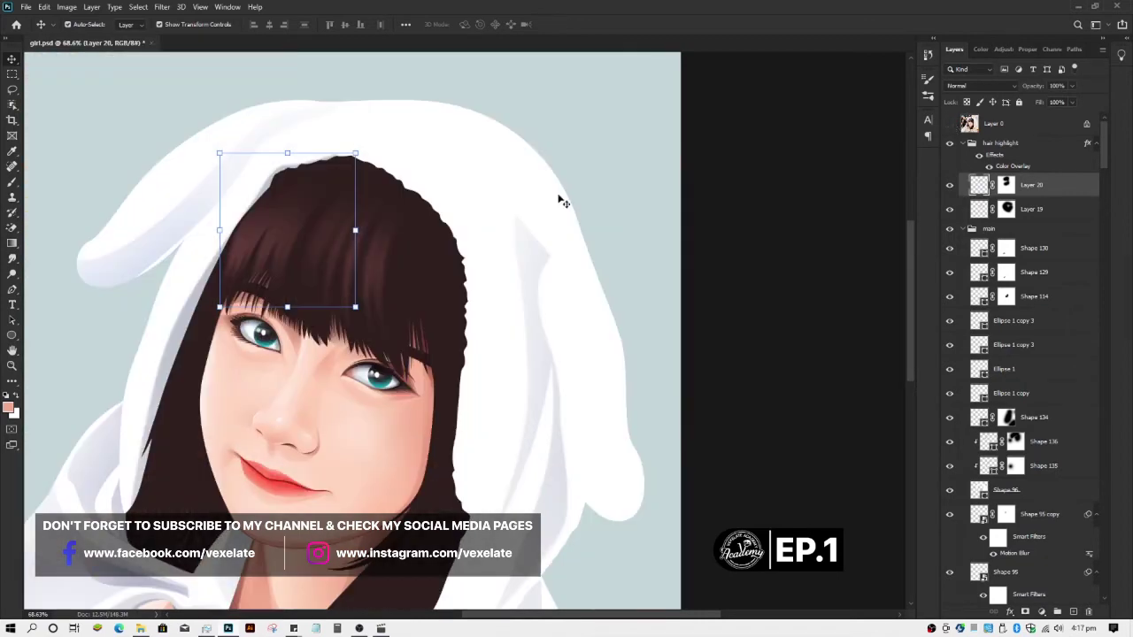
scroll(346, 243, down, 2)
click(951, 124)
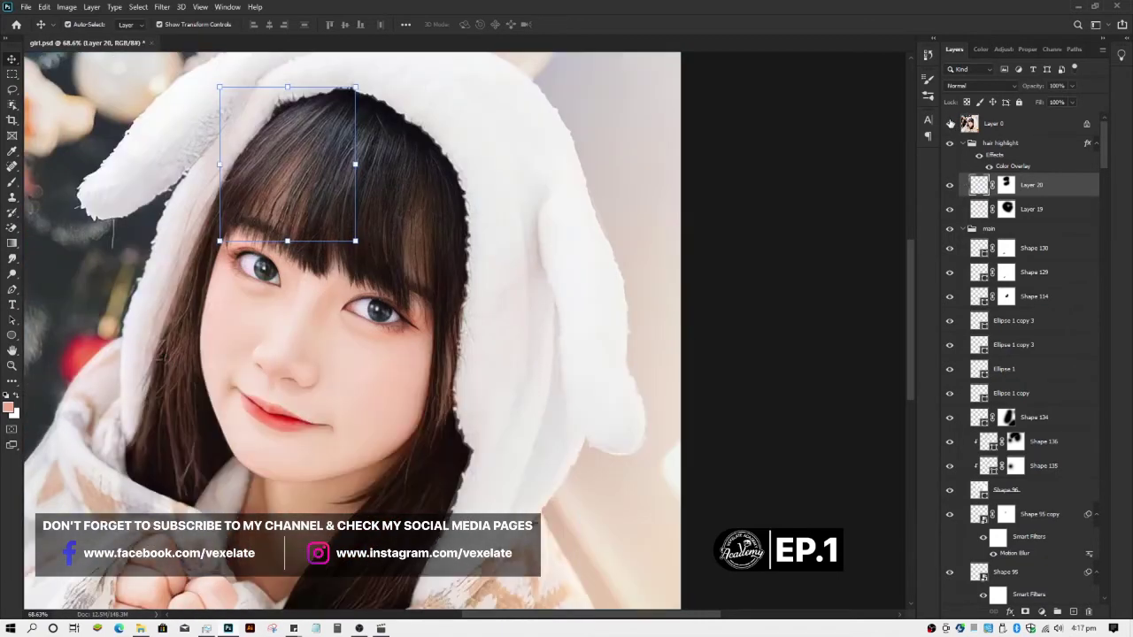
click(950, 124)
- Add a new layer and draw a curved strand path from the crown to the bangs above the right eye's outer corner
scroll(386, 214, up, 3)
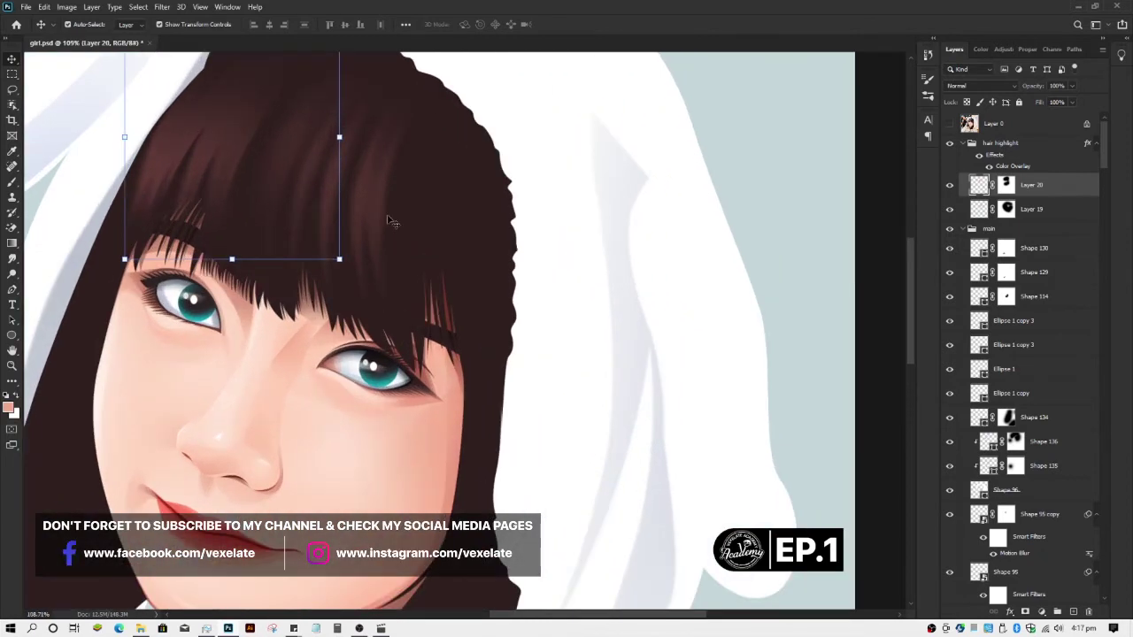
key(p)
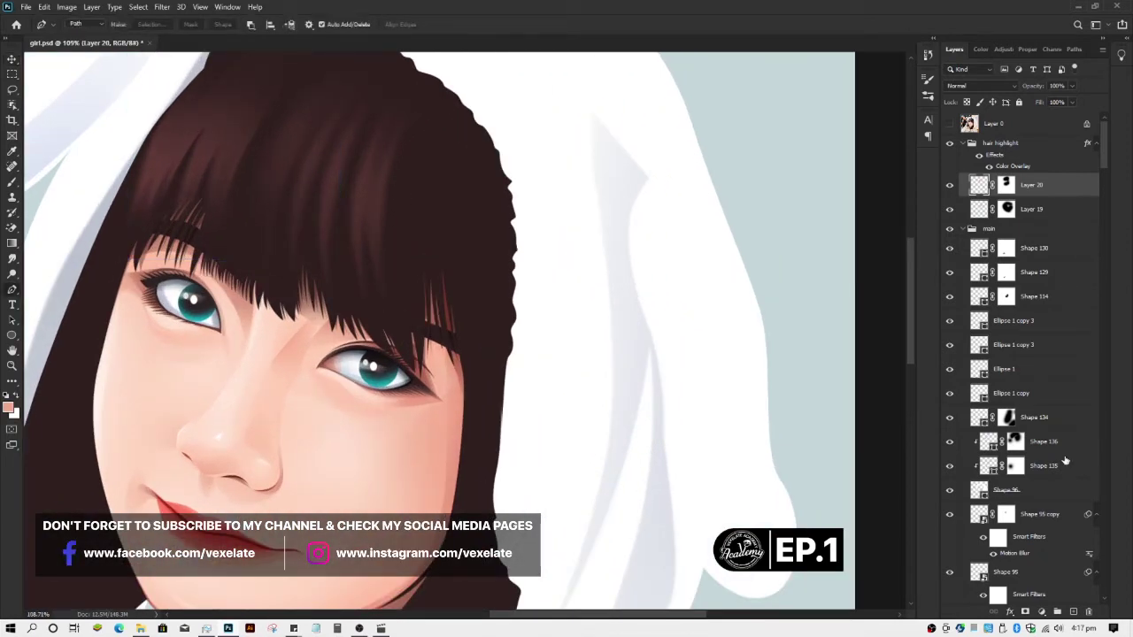
click(1073, 613)
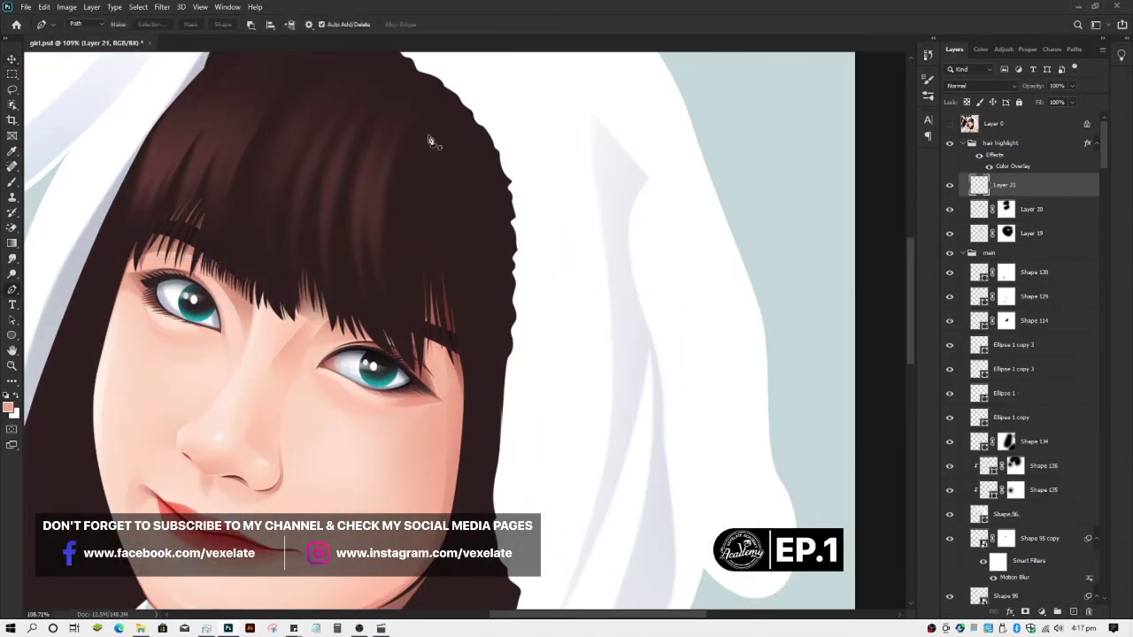
click(434, 92)
drag(426, 315, 455, 455)
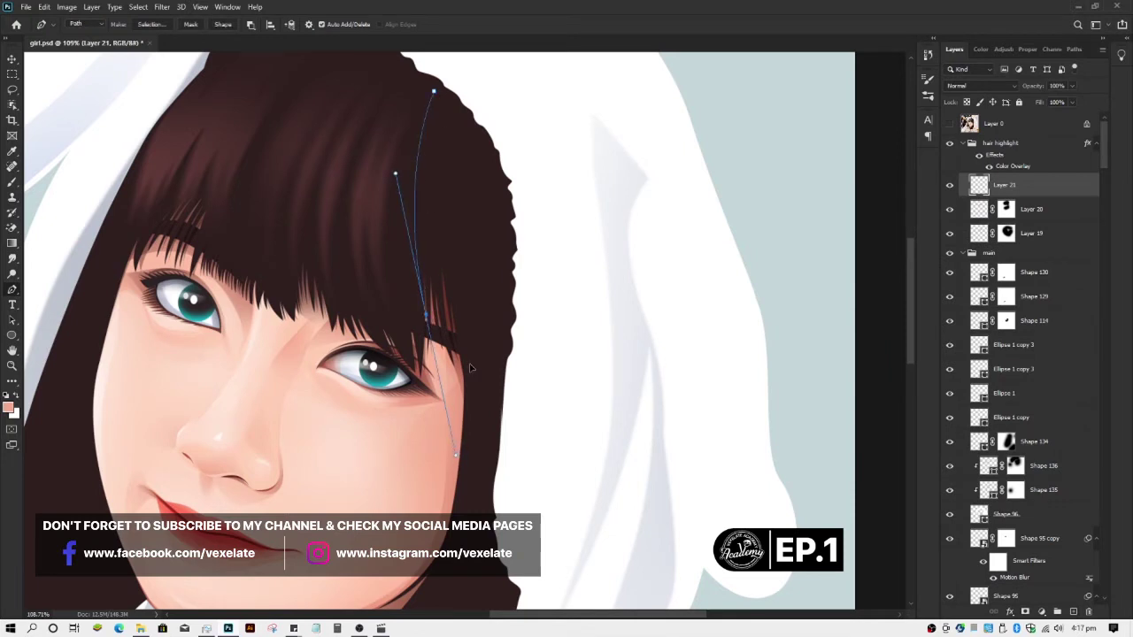
key(ctrl+z)
key(ctrl+z)
- Add an outer strand path from the crown down past the eyebrow's end, plus another just inside it
click(444, 101)
drag(483, 372, 513, 478)
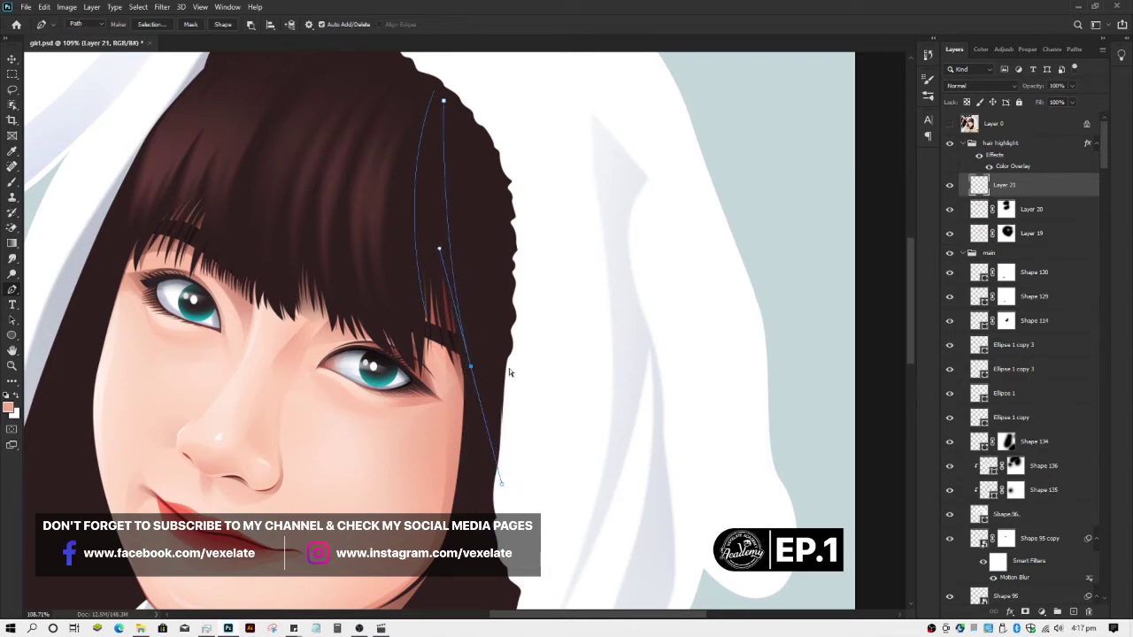
drag(443, 101, 412, 96)
ctrl+click(436, 97)
drag(470, 367, 475, 407)
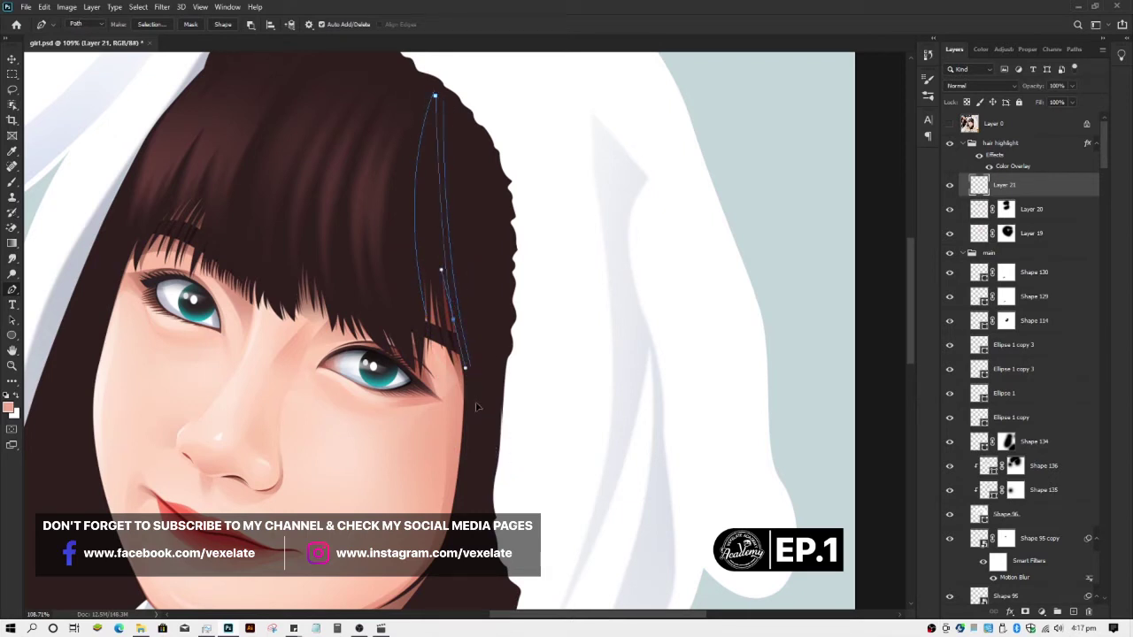
key(ctrl+z)
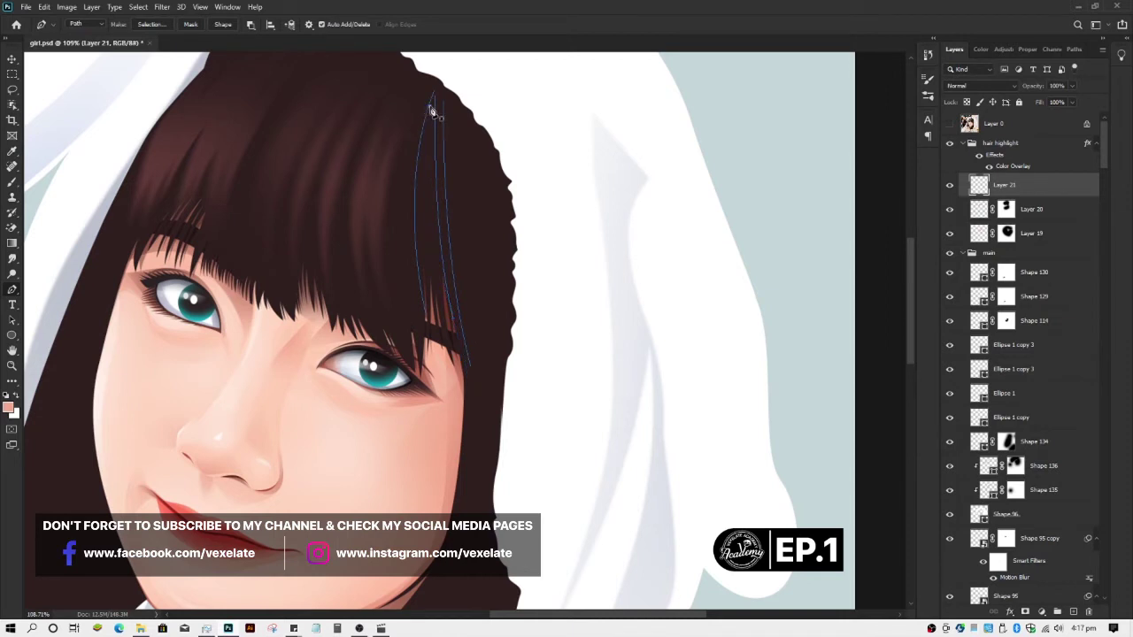
- Add a fourth curved strand path between the innermost strand and the middle one above the right eye
ctrl+click(443, 322)
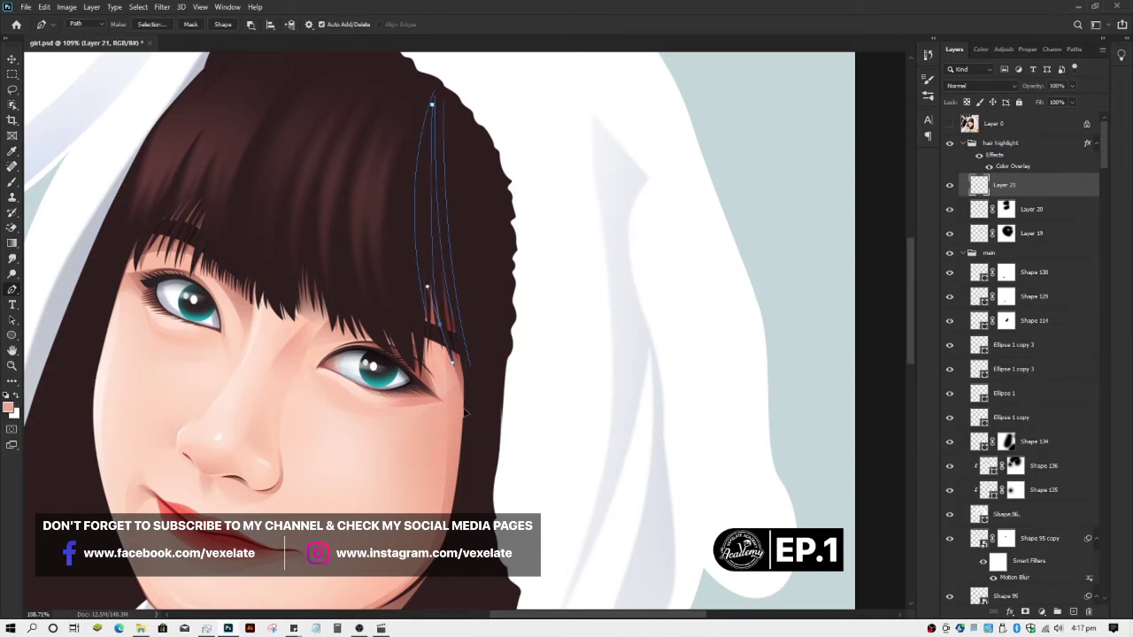
ctrl+drag(465, 412, 466, 412)
drag(450, 329, 456, 392)
ctrl+click(417, 244)
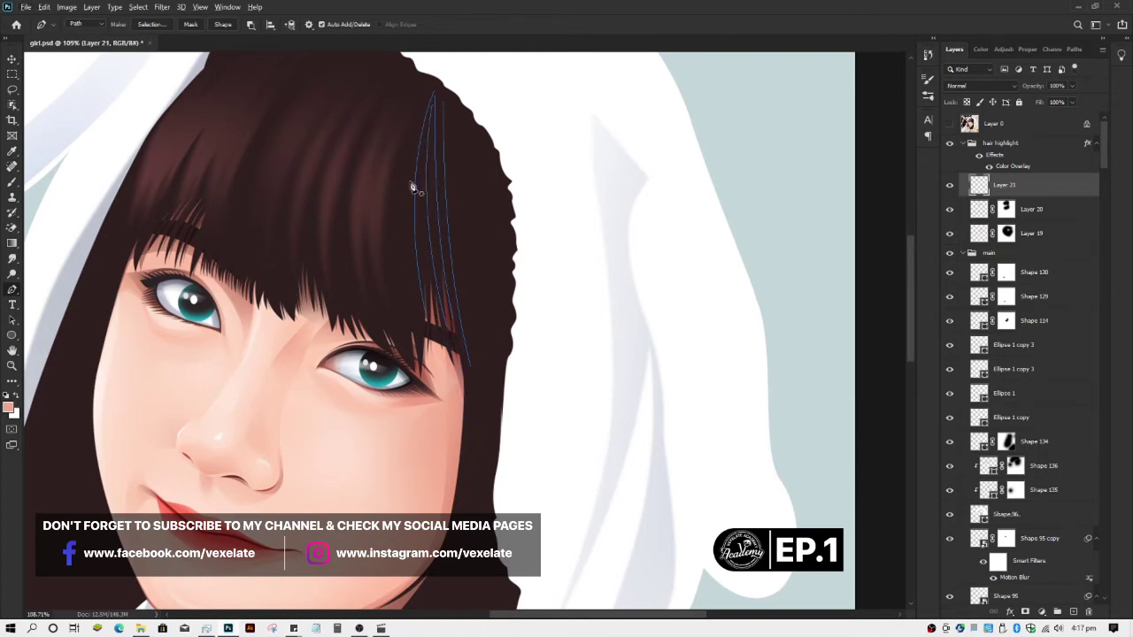
- Add a fifth curved strand path starting just below the crown and ending in the bang tips by the right eyebrow
scroll(412, 186, up, 1)
scroll(419, 253, up, 3)
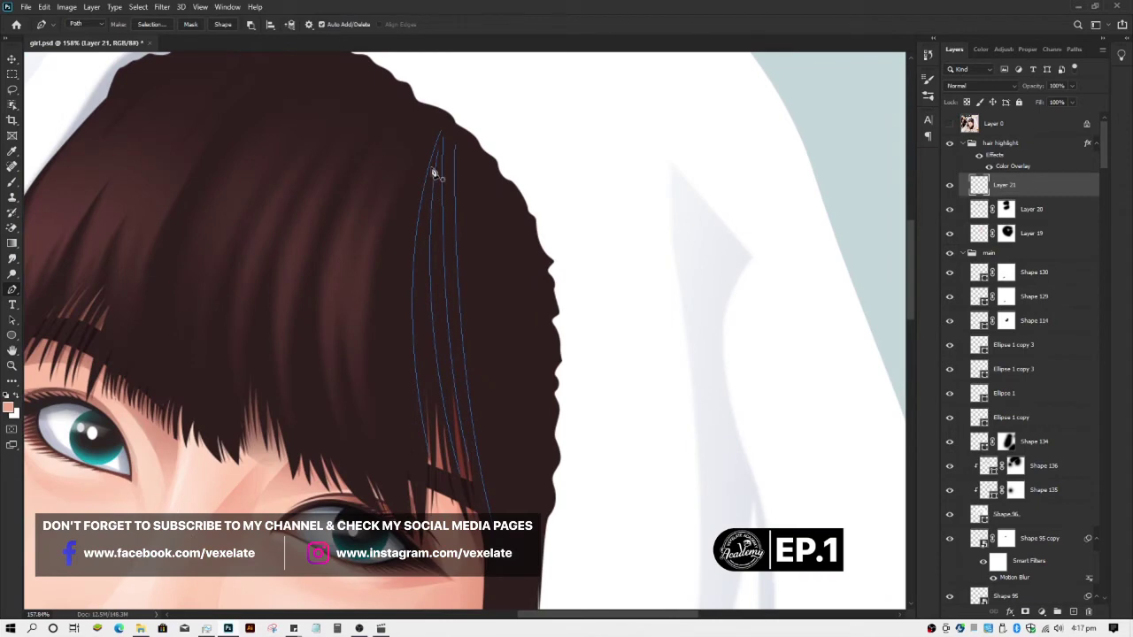
scroll(434, 177, down, 3)
ctrl+click(483, 470)
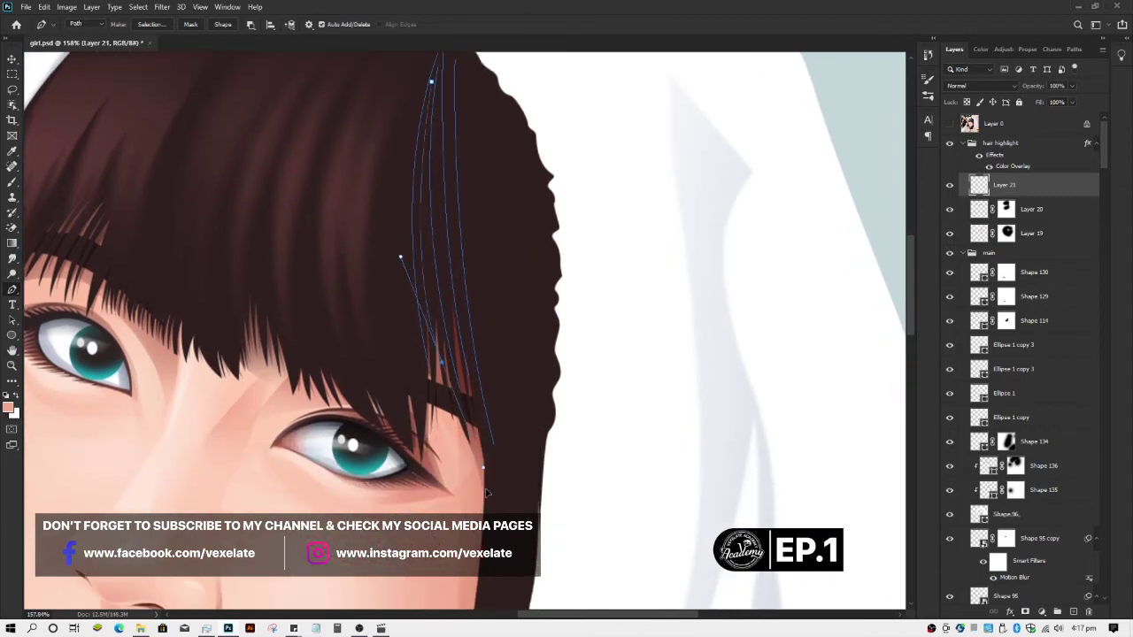
scroll(440, 453, down, 3)
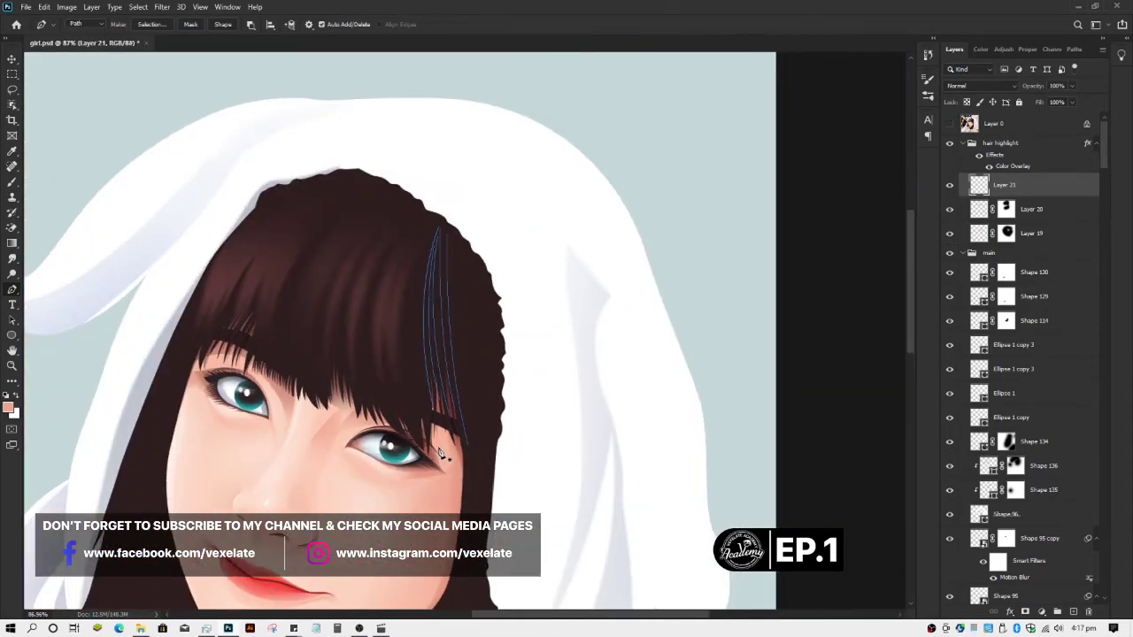
scroll(451, 440, down, 2)
scroll(449, 431, up, 1)
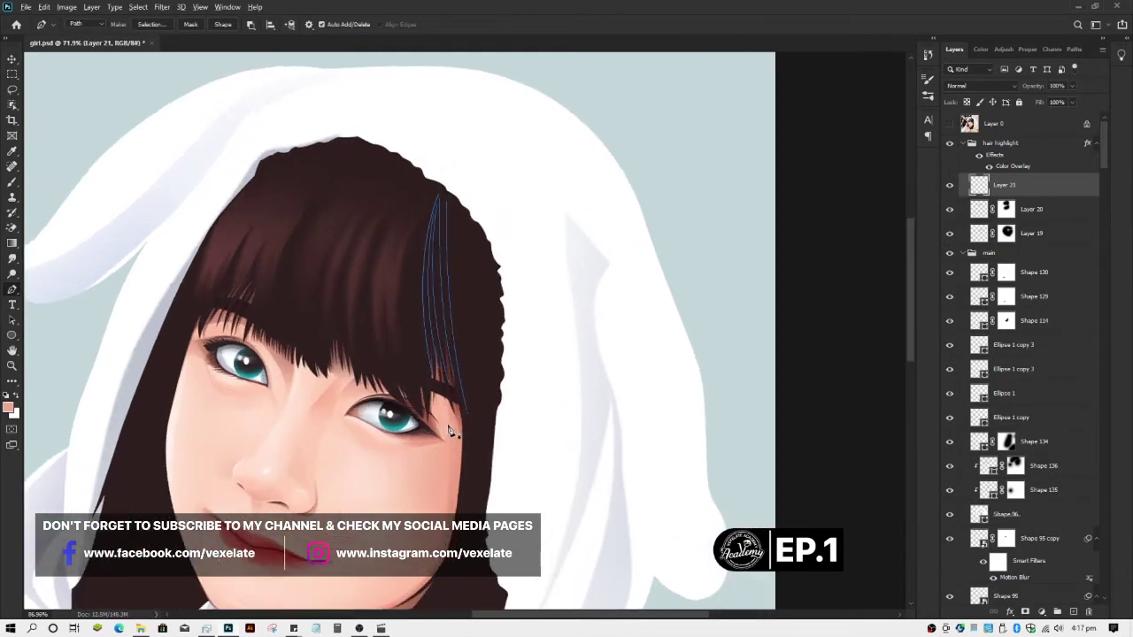
scroll(449, 432, up, 1)
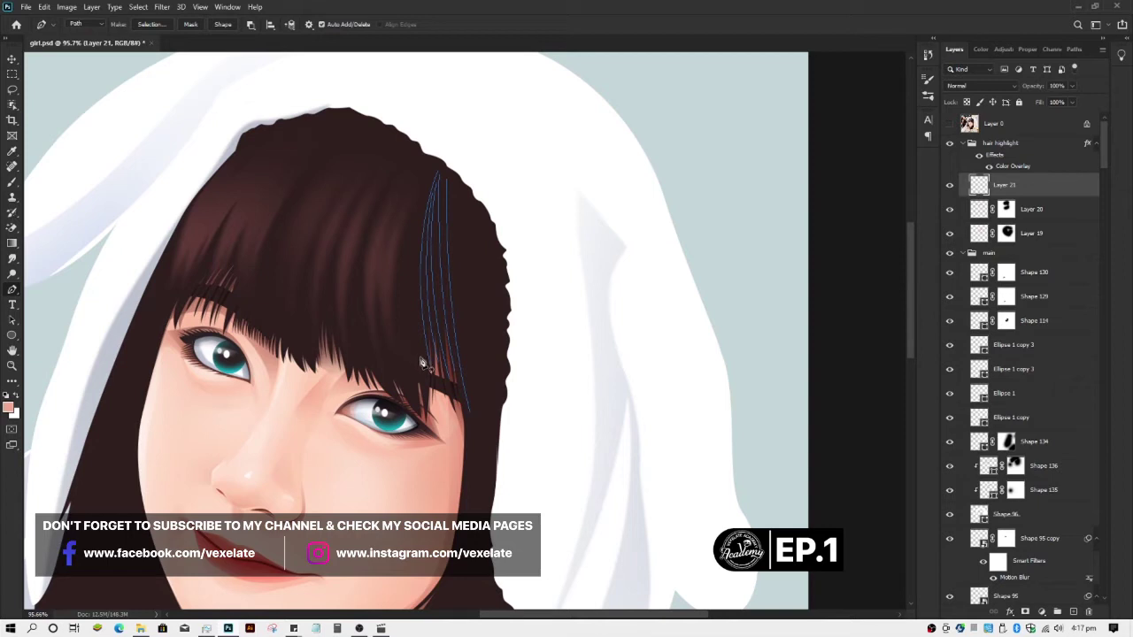
- Stroke the strand paths above the right eye using a 25 px Hard Round Pressure Size brush with simulated pressure, and clear the paths
key(b)
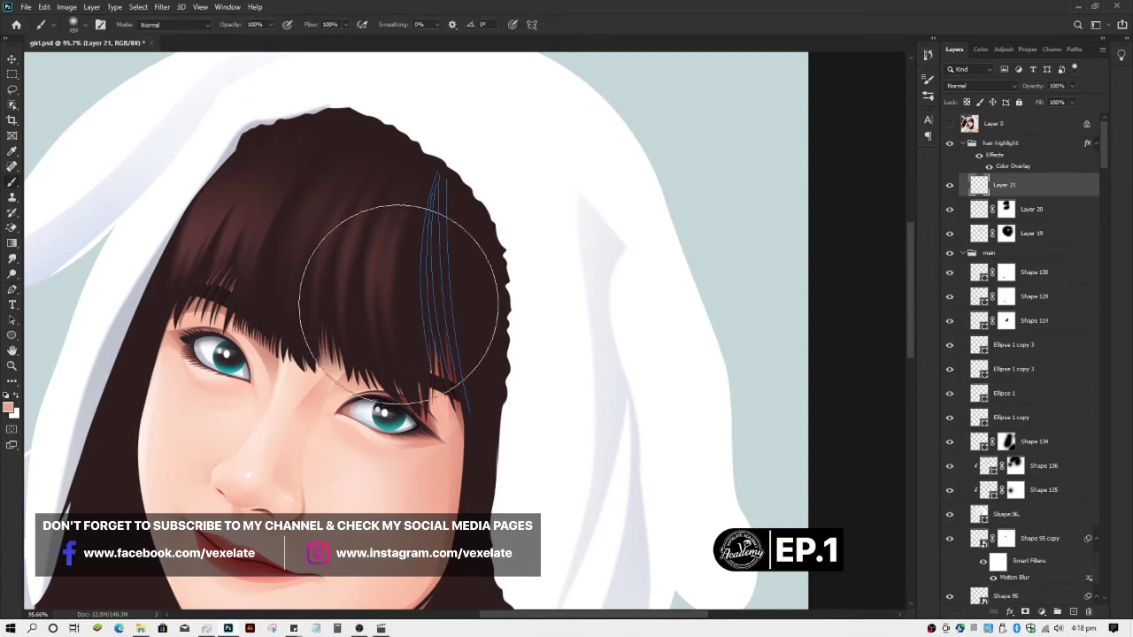
right_click(383, 264)
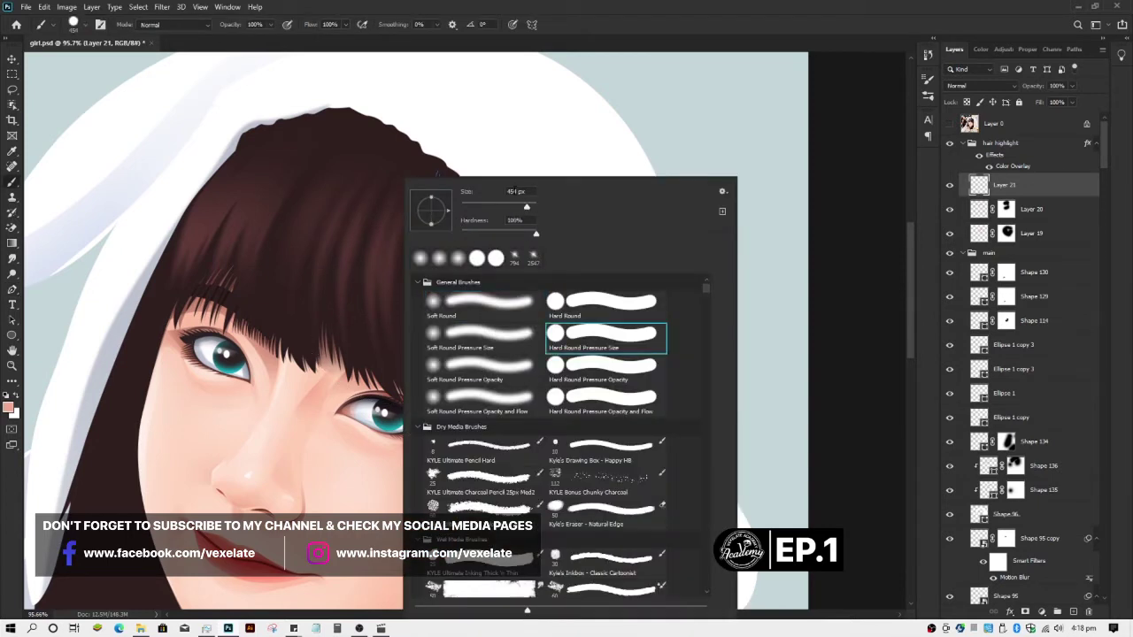
text(25)
key(Return)
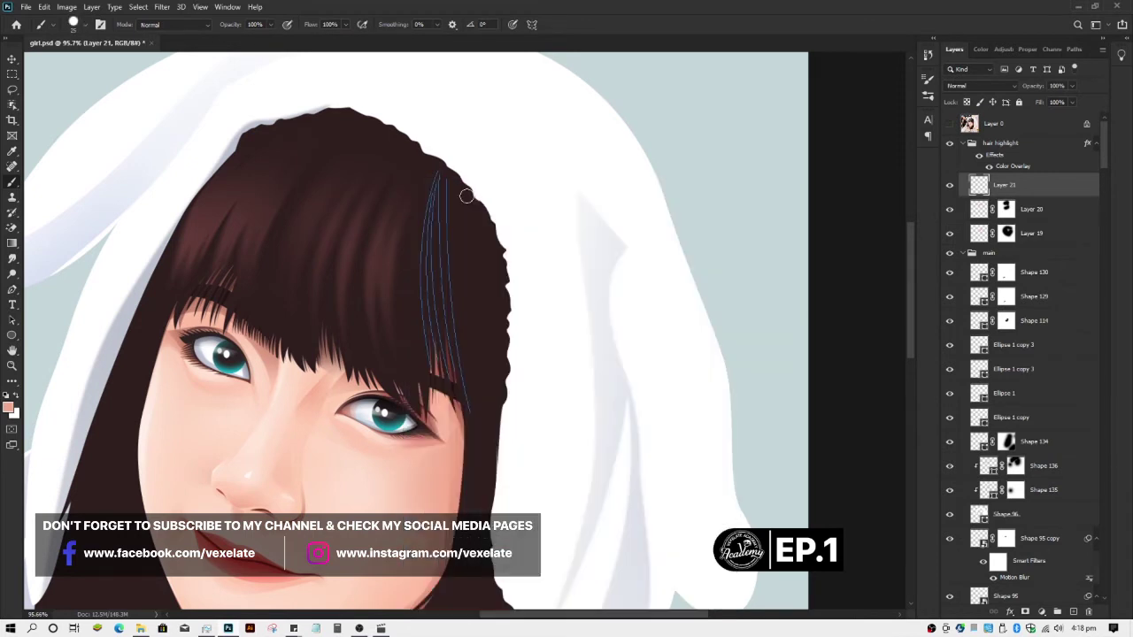
key(p)
right_click(438, 267)
click(479, 363)
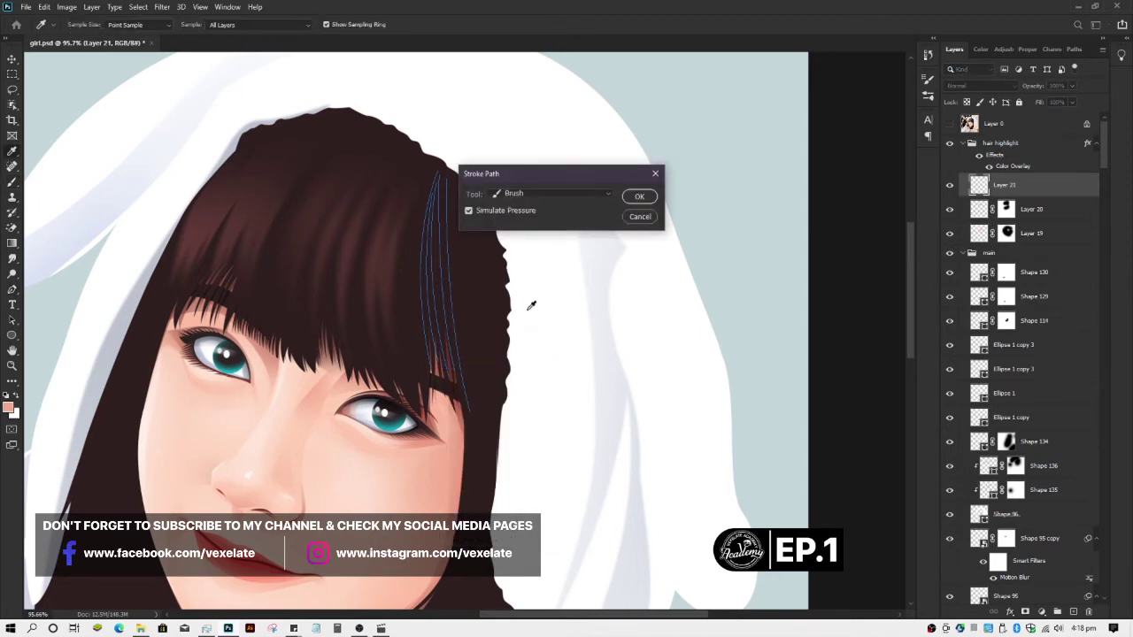
key(Return)
key(Return)
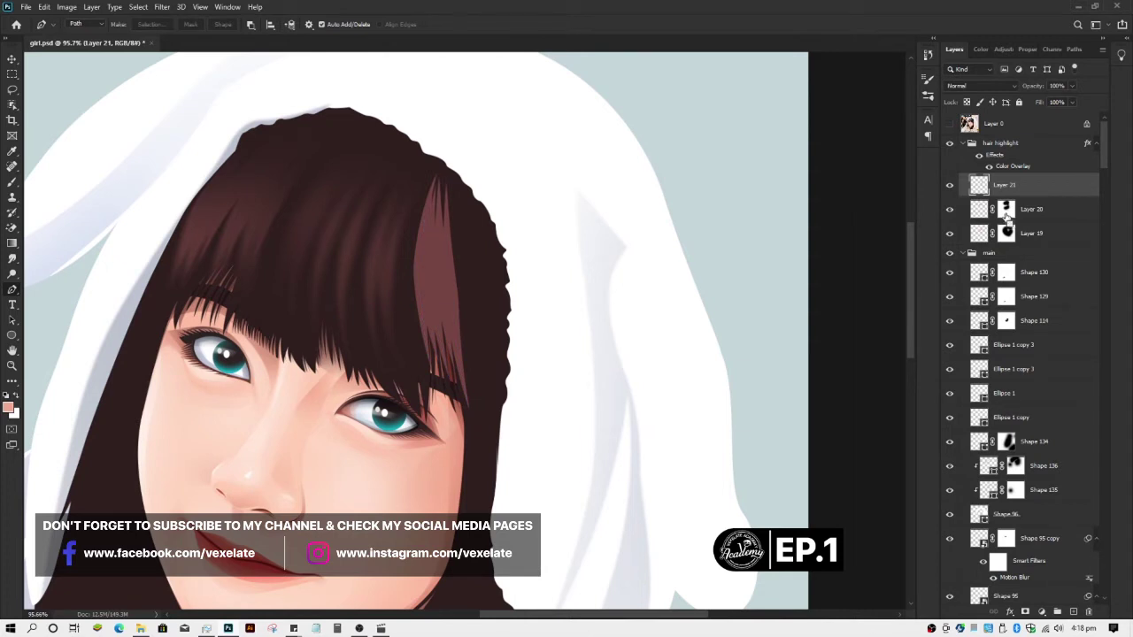
- Motion-blur the stroked strands twice, using an angle of 54° and a distance of 27 pixels for the second pass
key(ctrl+alt+f)
key(Return)
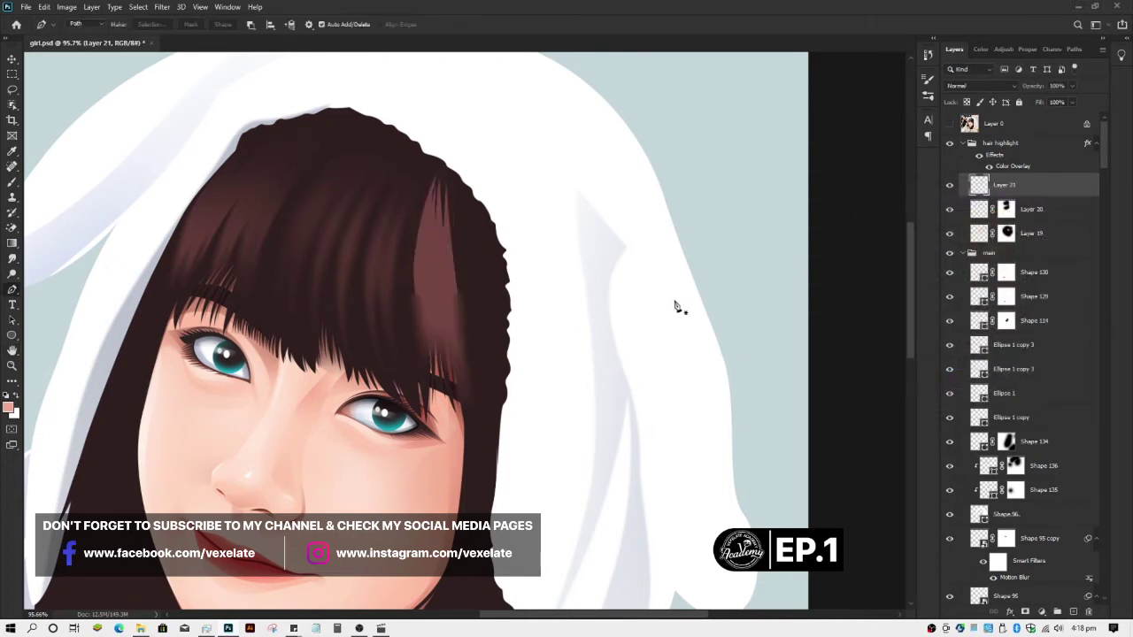
key(ctrl+alt+f)
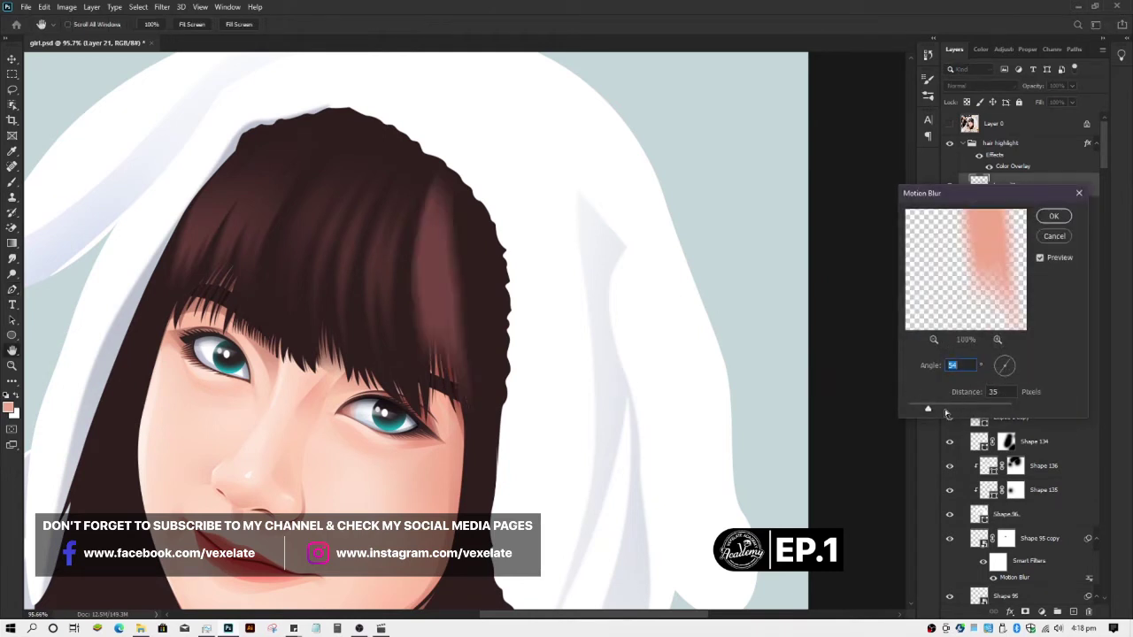
click(945, 412)
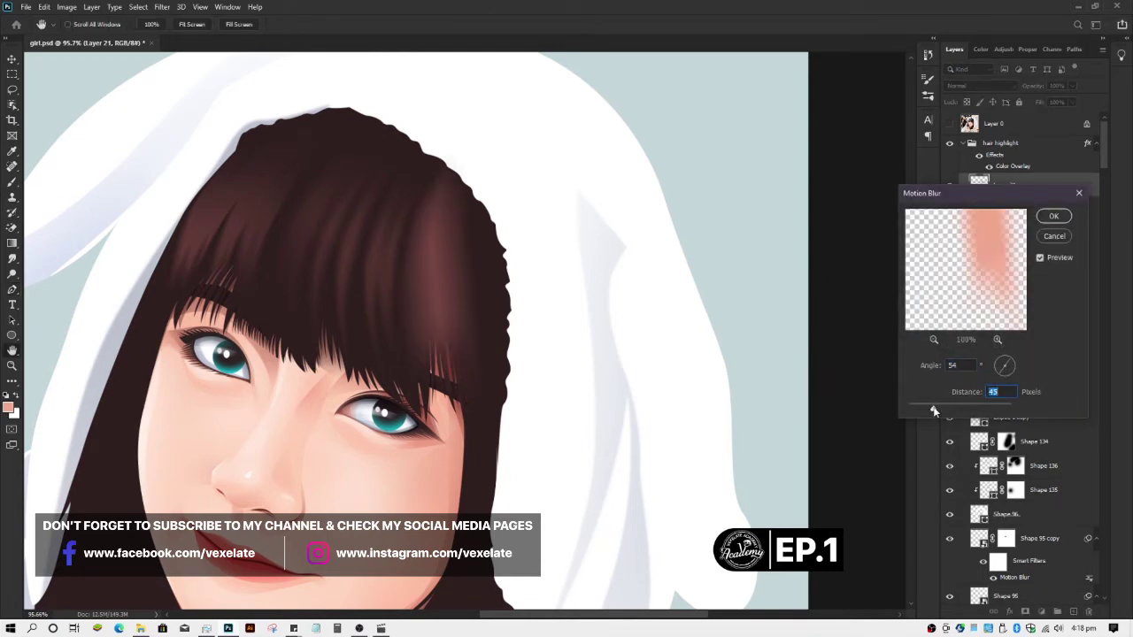
click(923, 408)
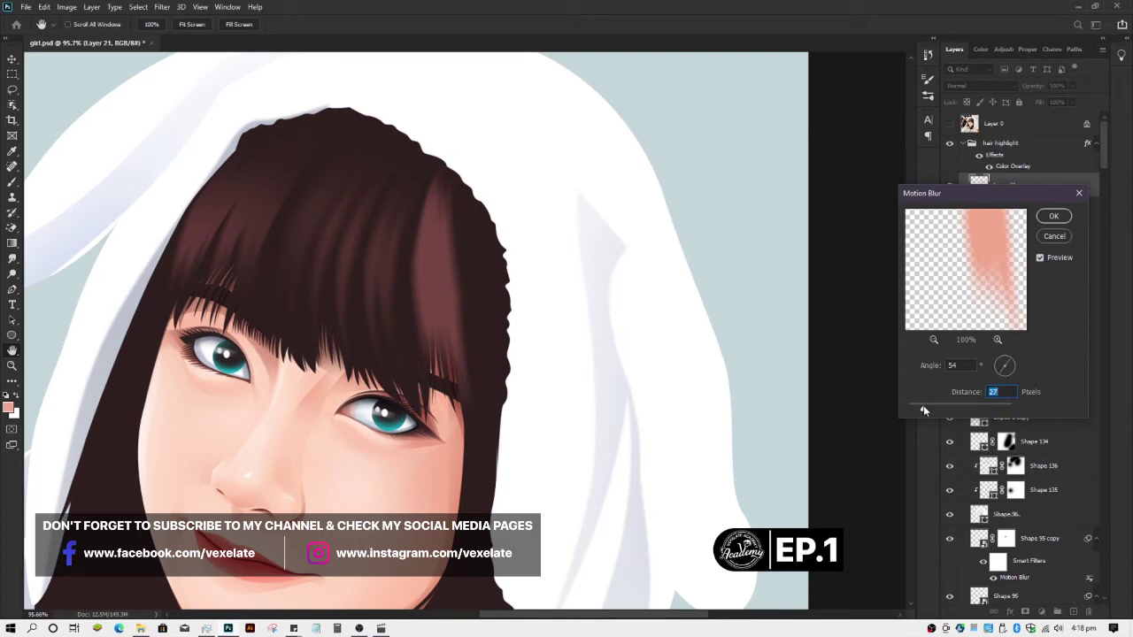
key(Return)
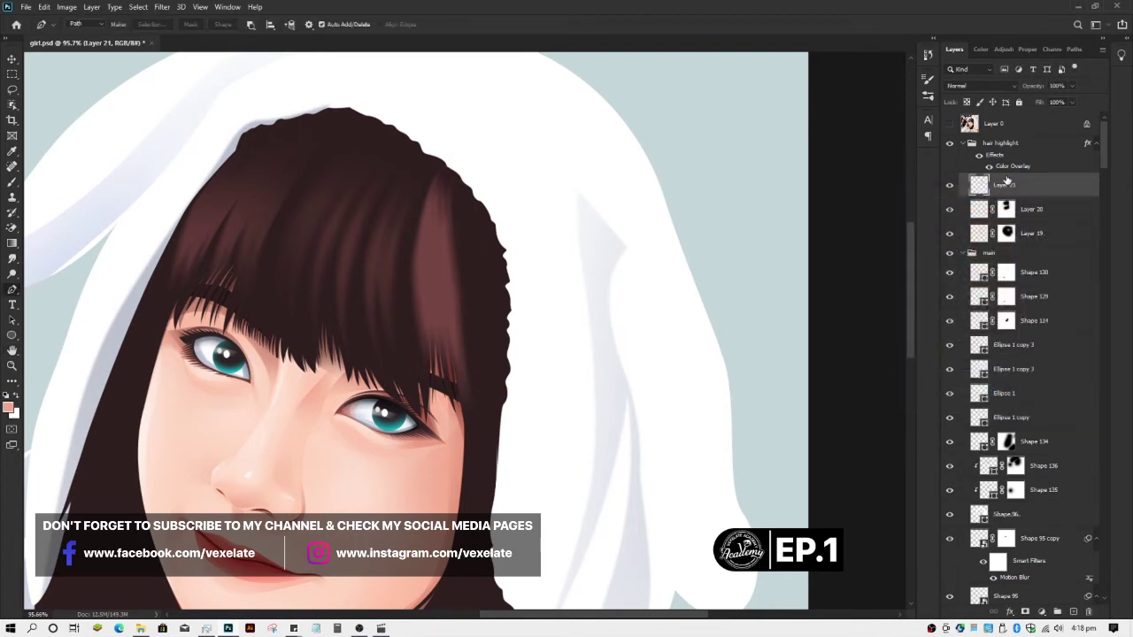
- Add a layer mask to the blurred strand layer and choose a Soft Round brush of 433 px with black as the painting colour
click(1025, 612)
key(b)
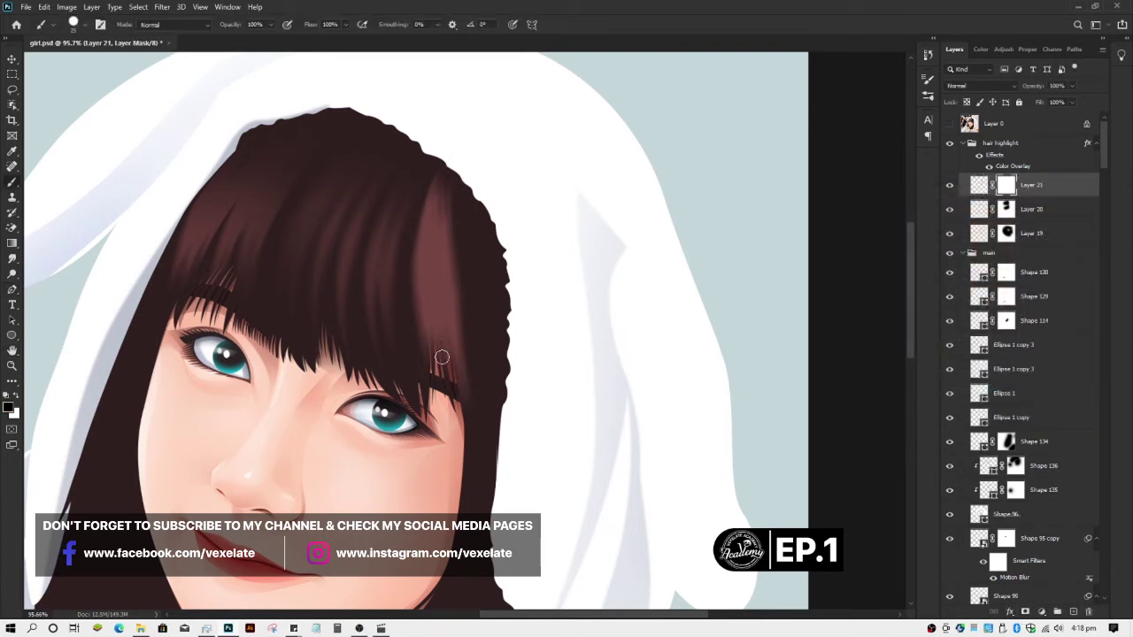
drag(448, 359, 564, 378)
right_click(677, 217)
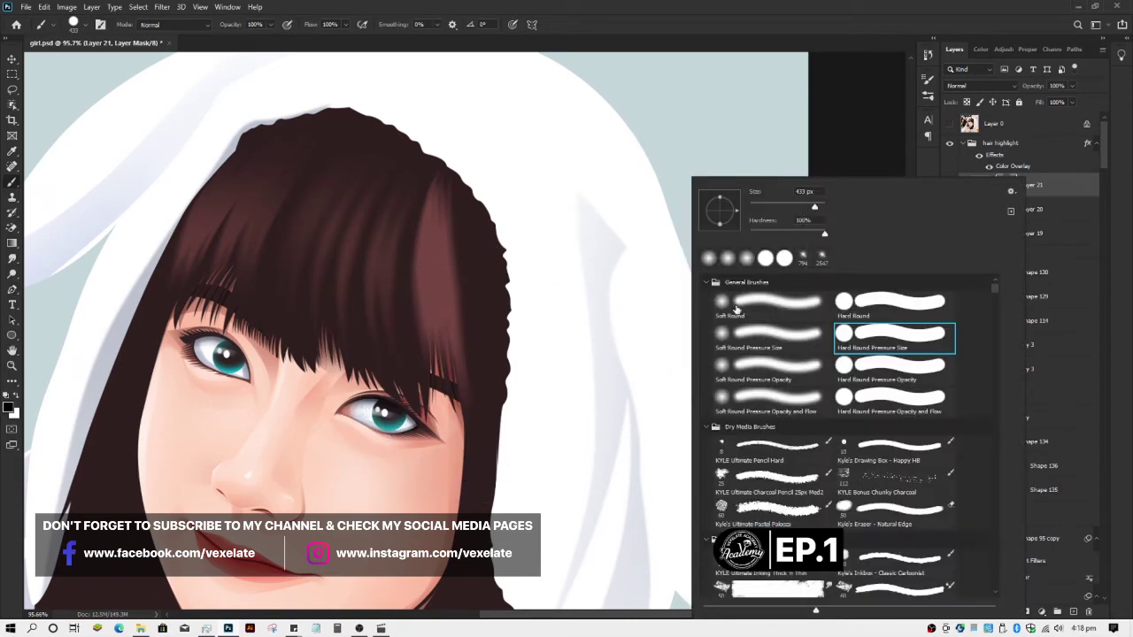
double_click(748, 295)
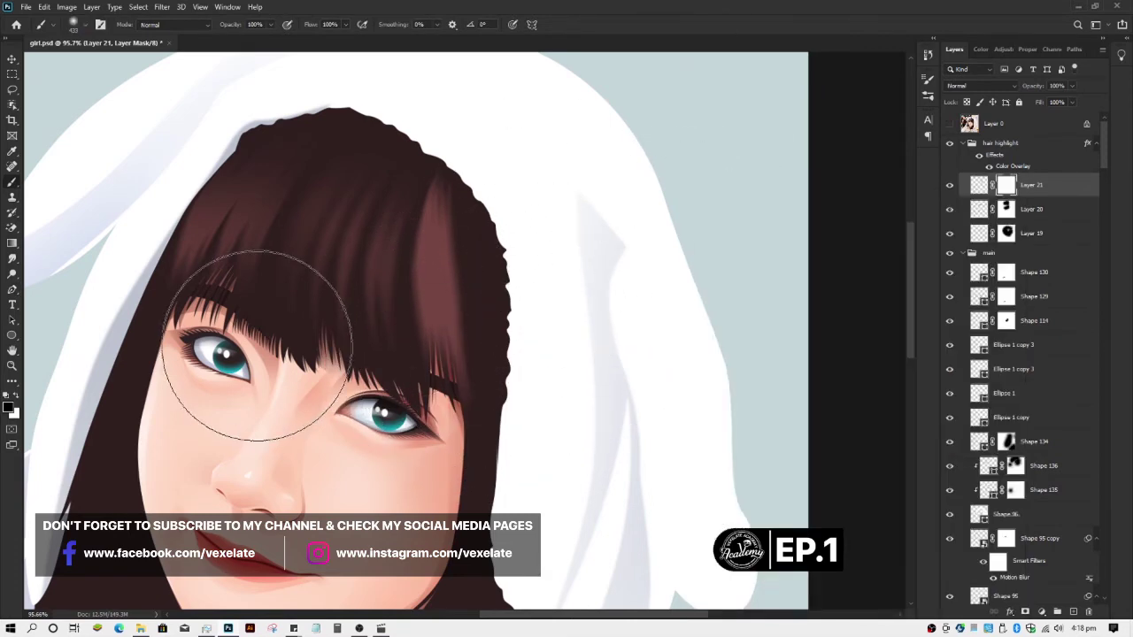
right_click(581, 216)
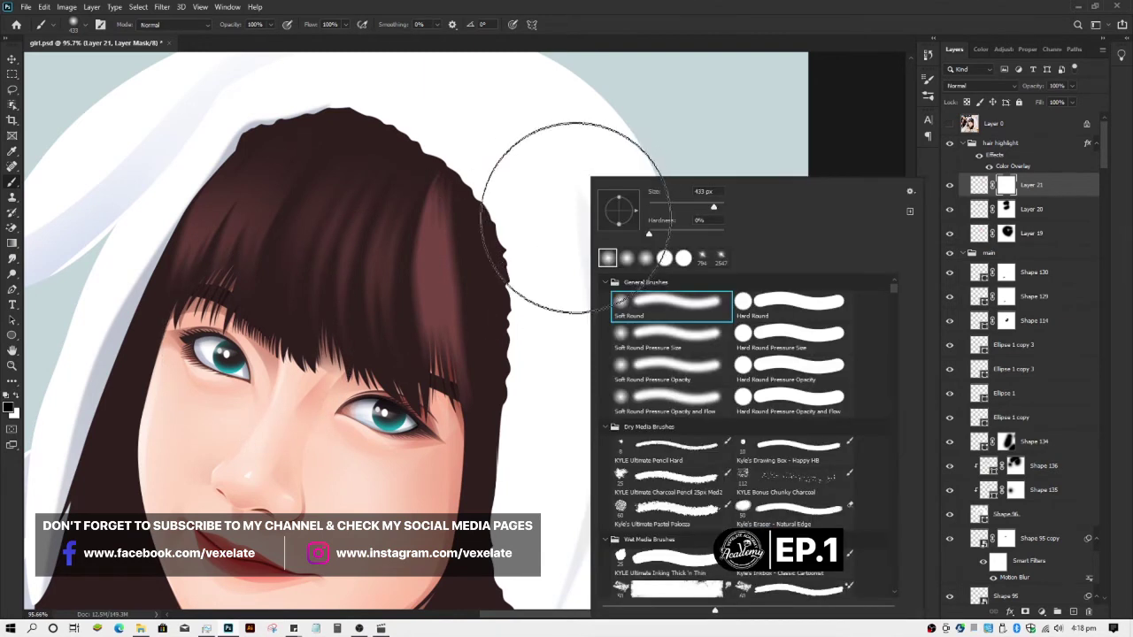
right_click(328, 203)
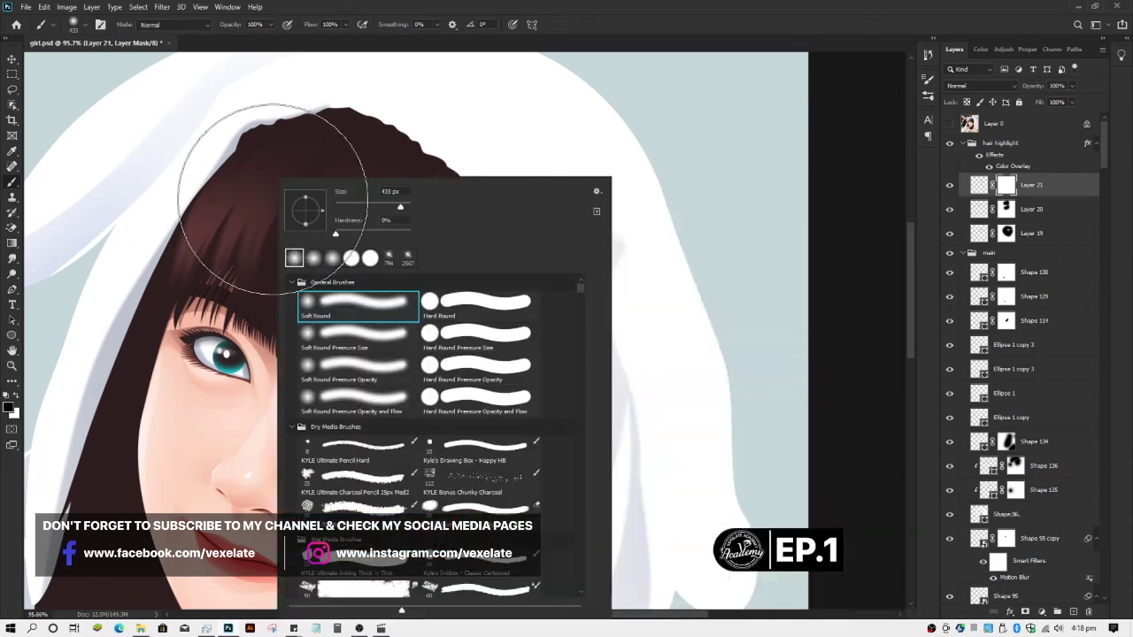
right_click(734, 78)
right_click(230, 146)
right_click(146, 133)
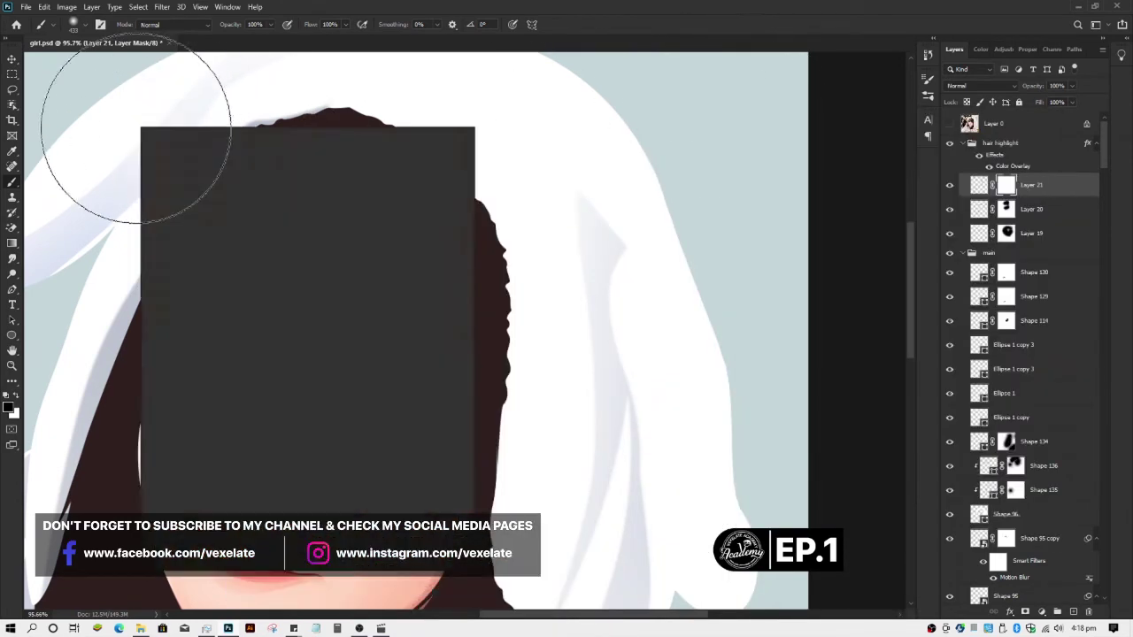
right_click(580, 132)
right_click(743, 108)
right_click(571, 173)
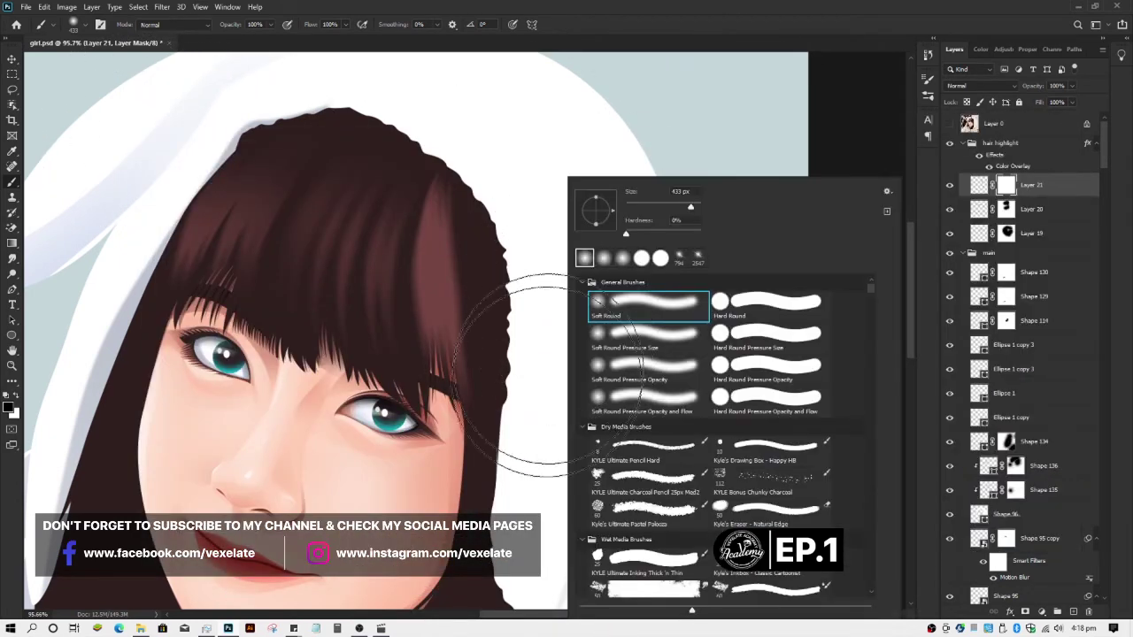
right_click(678, 133)
right_click(526, 177)
right_click(410, 177)
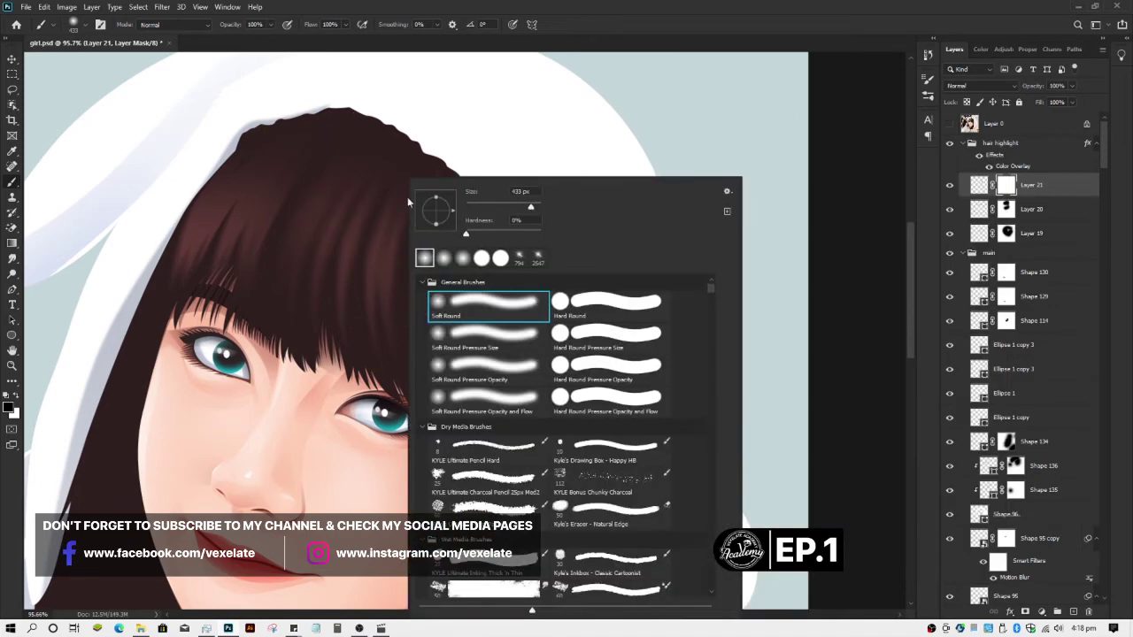
click(82, 31)
click(84, 27)
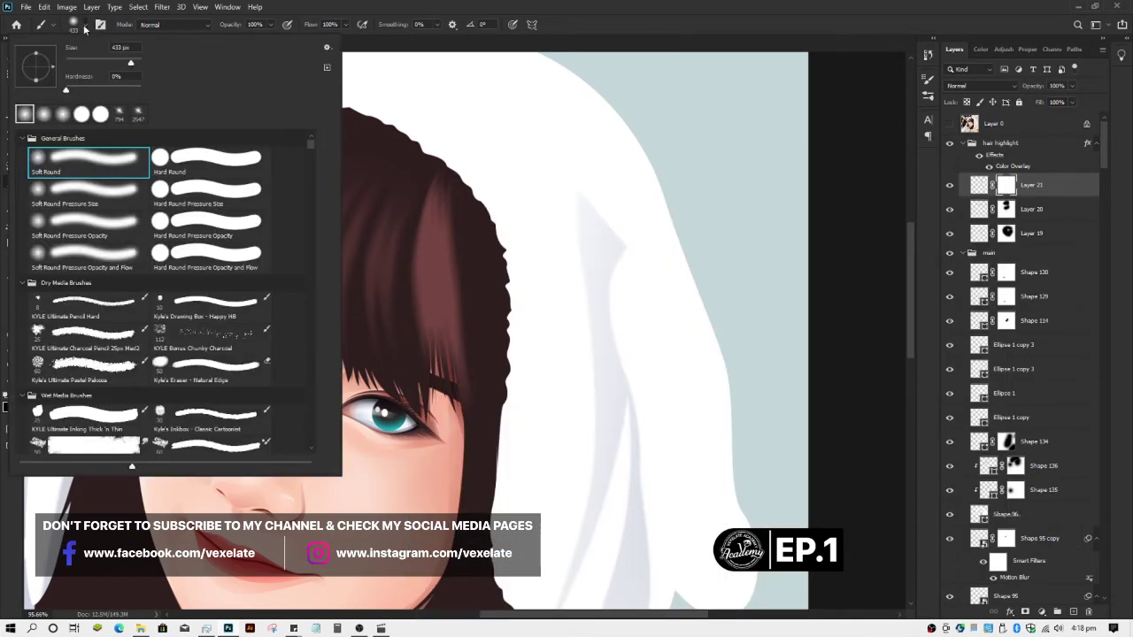
click(84, 27)
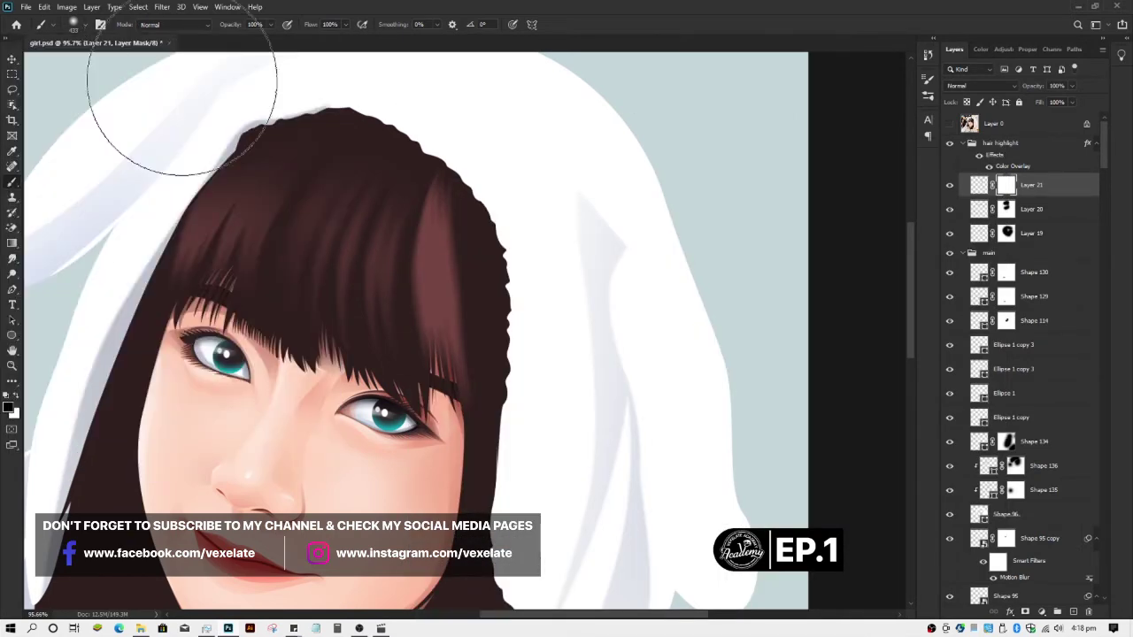
- Paint black on the mask with the soft brush to fade the strands near the crown and along their outer lower side
right_click(592, 177)
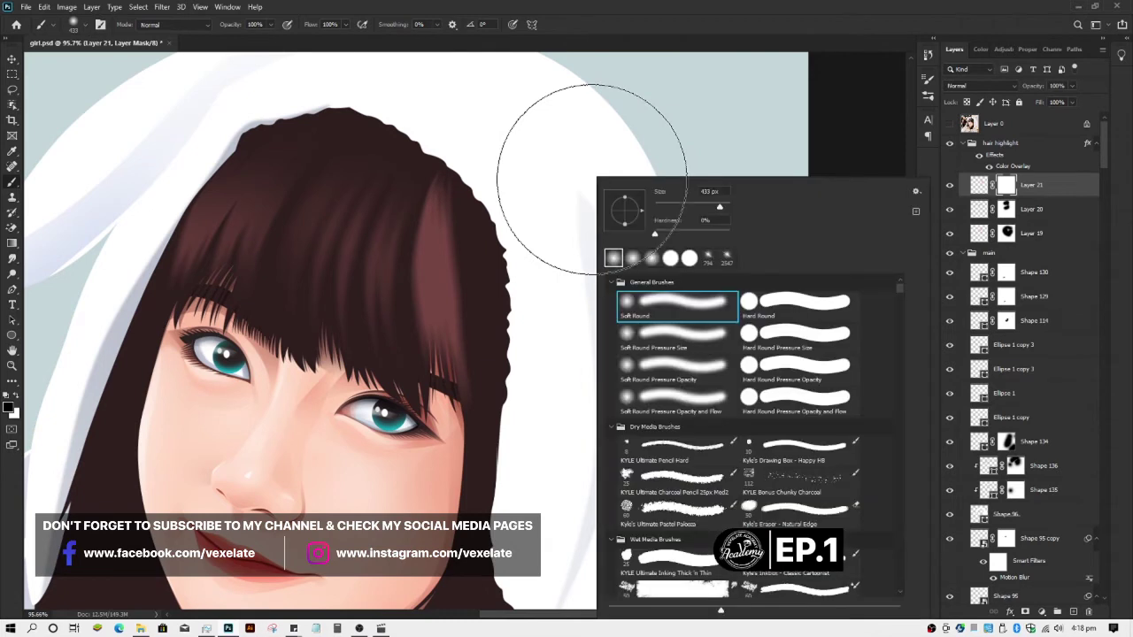
click(505, 182)
mouse_move(504, 182)
mouse_down()
mouse_move(519, 164)
mouse_move(519, 182)
mouse_up()
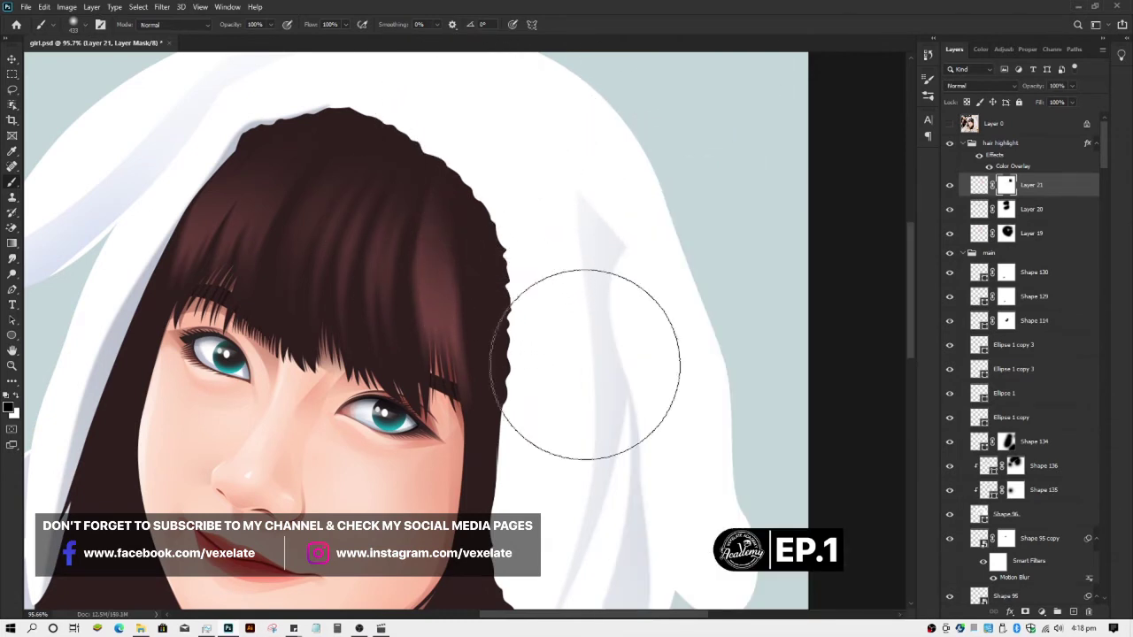
scroll(303, 417, down, 2)
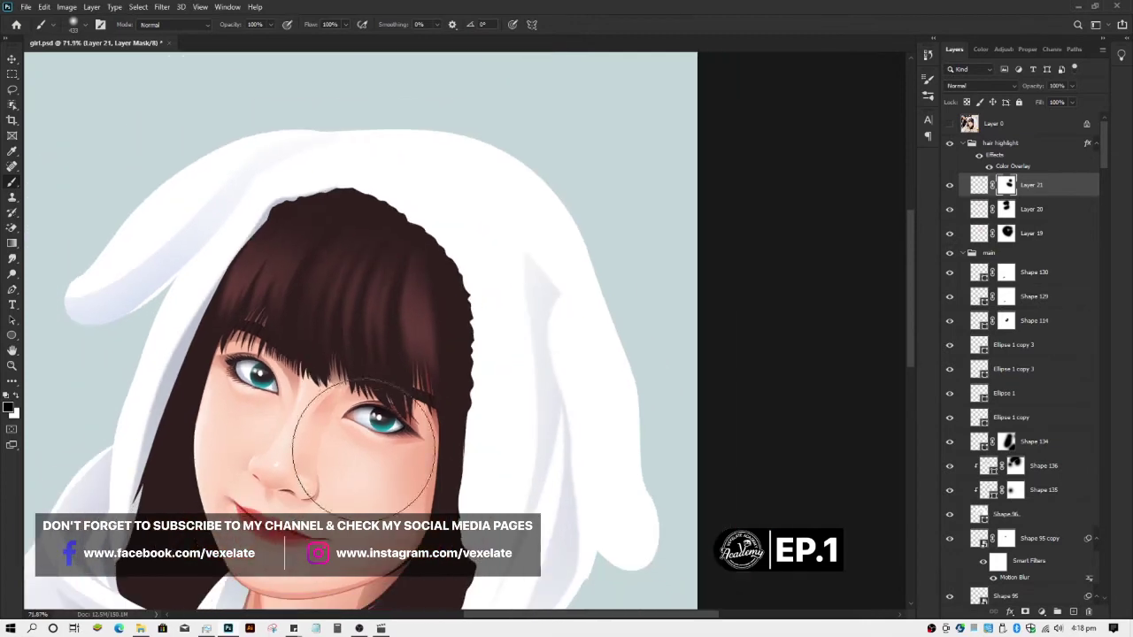
scroll(319, 354, down, 2)
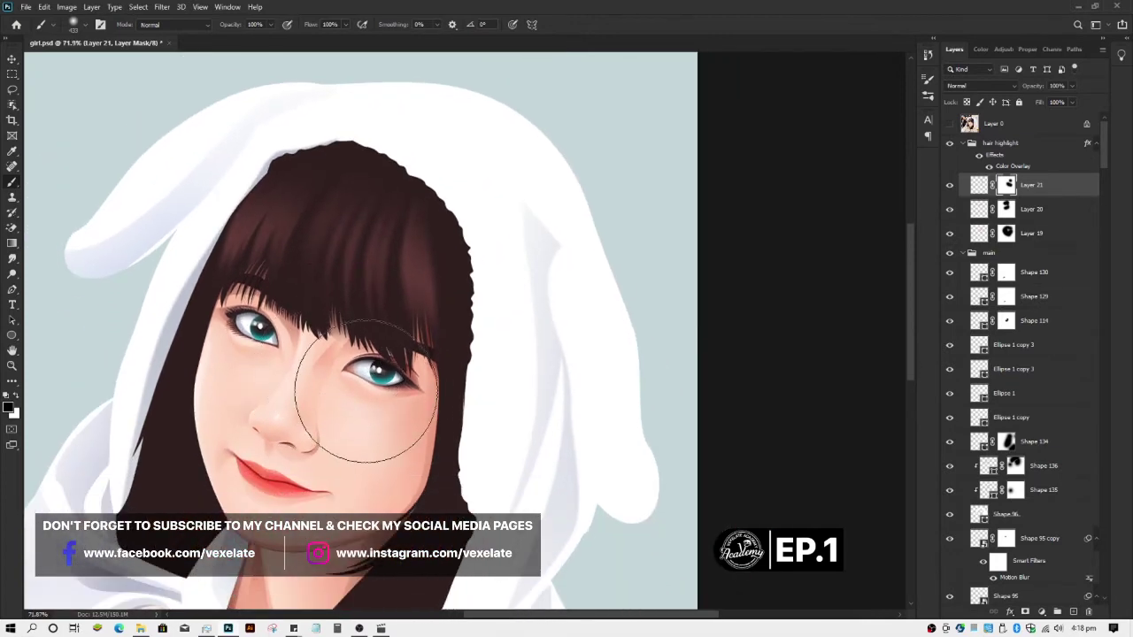
- Save the portrait document with the masked highlights
key(v)
scroll(655, 377, down, 1)
key(ctrl+s)
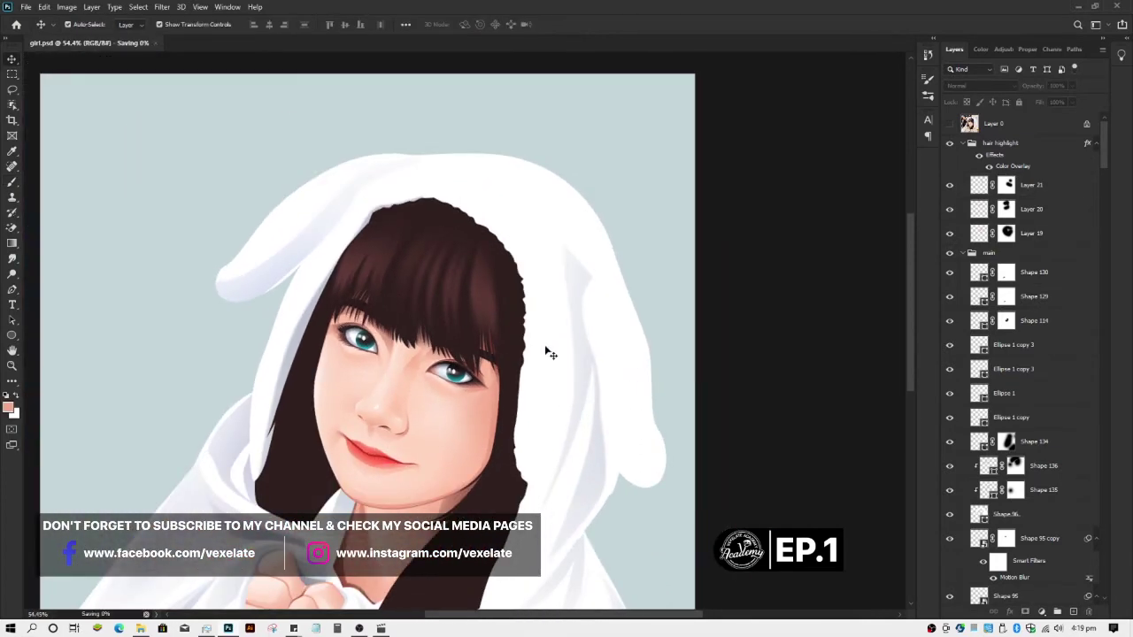
scroll(535, 340, up, 2)
scroll(531, 335, up, 2)
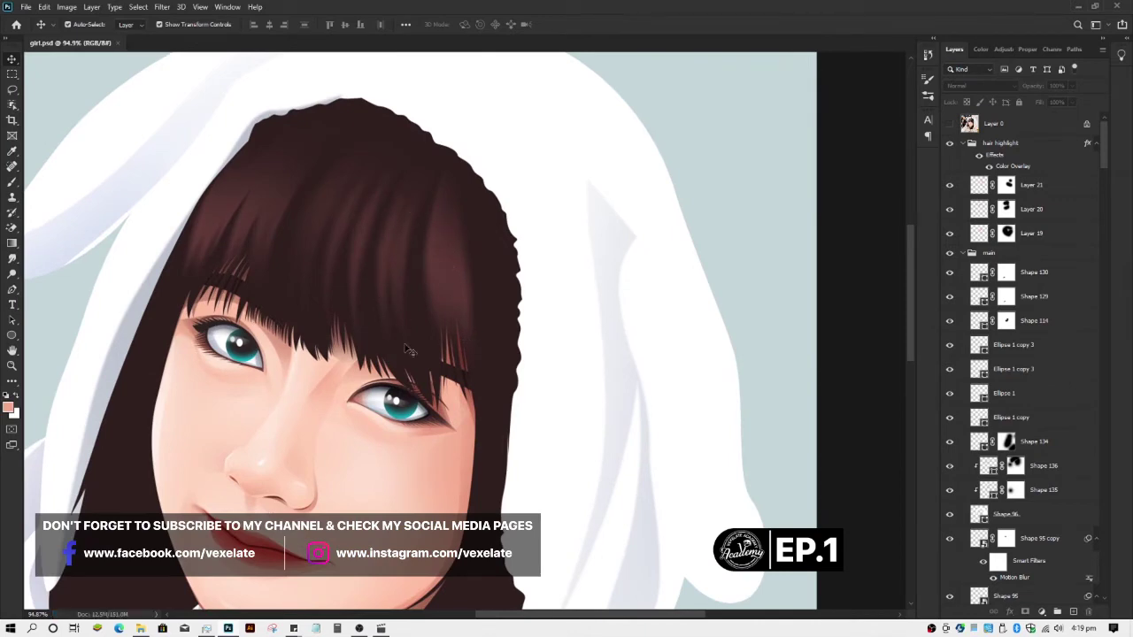
scroll(319, 266, down, 1)
scroll(409, 269, up, 2)
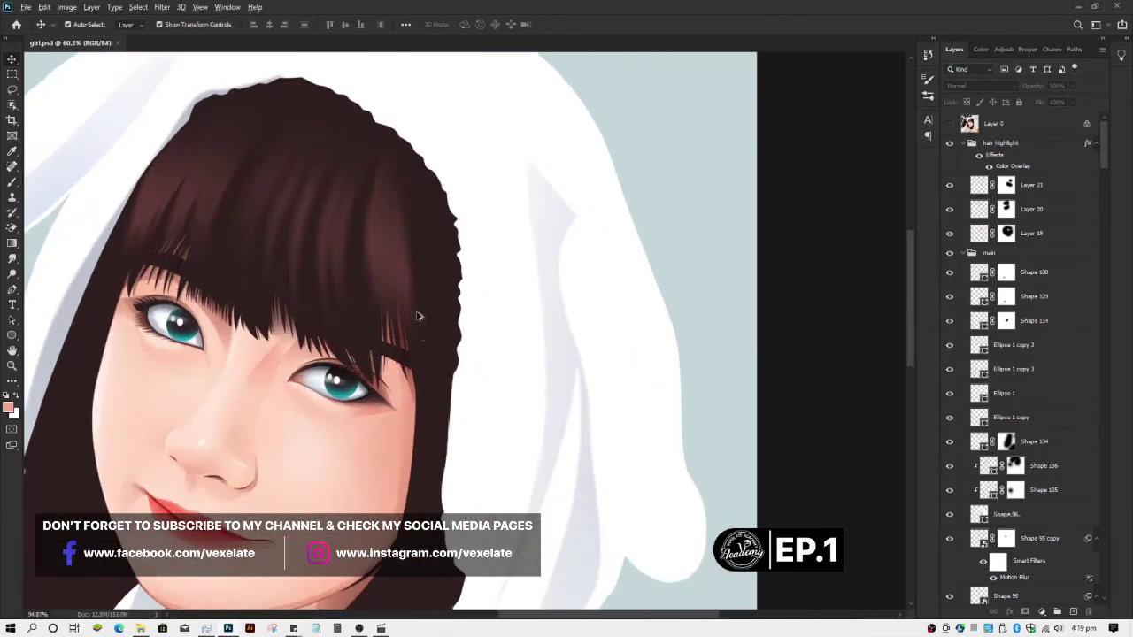
- Add a new layer above the masked strands and draw a long strand path down the right side hair to beside the cheek
click(1069, 188)
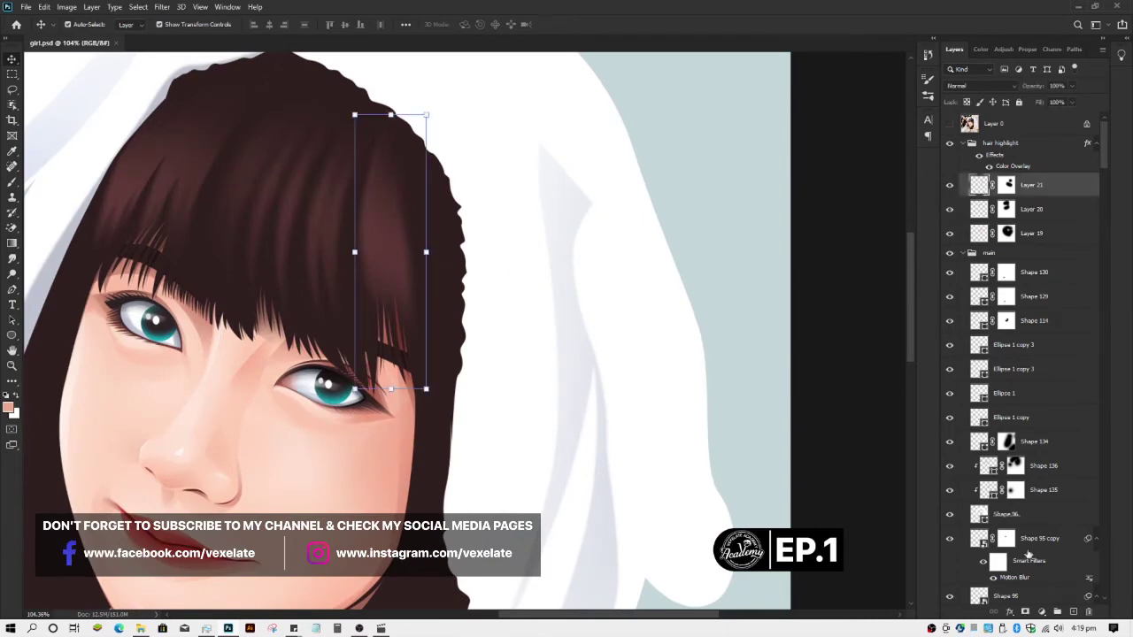
click(1073, 611)
scroll(425, 311, up, 2)
key(p)
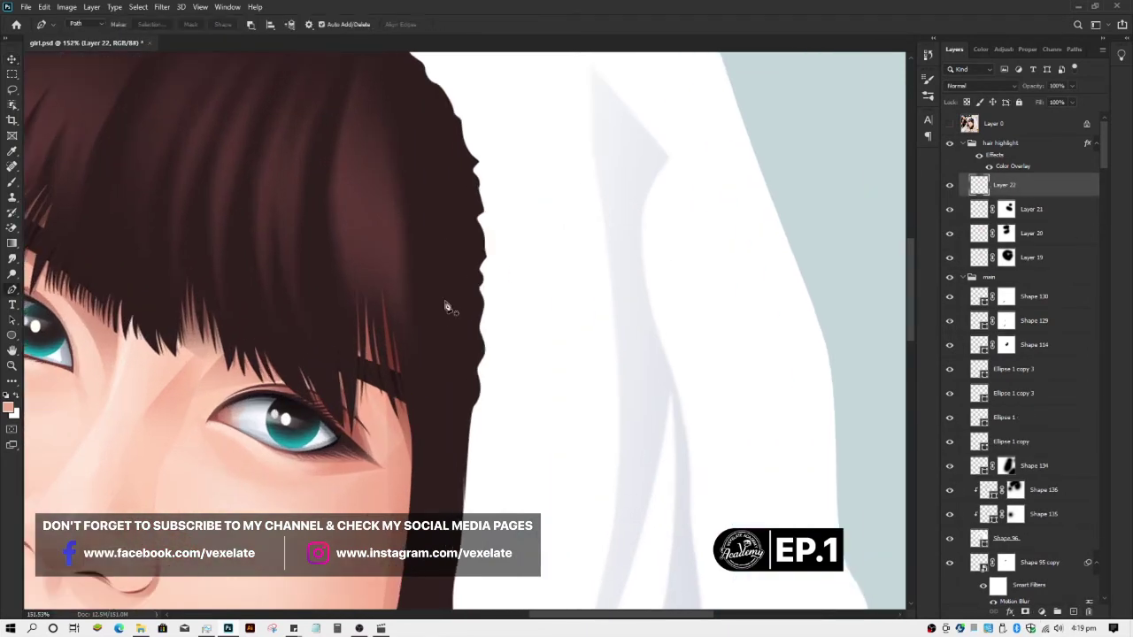
scroll(452, 305, down, 3)
click(439, 193)
drag(447, 453, 441, 542)
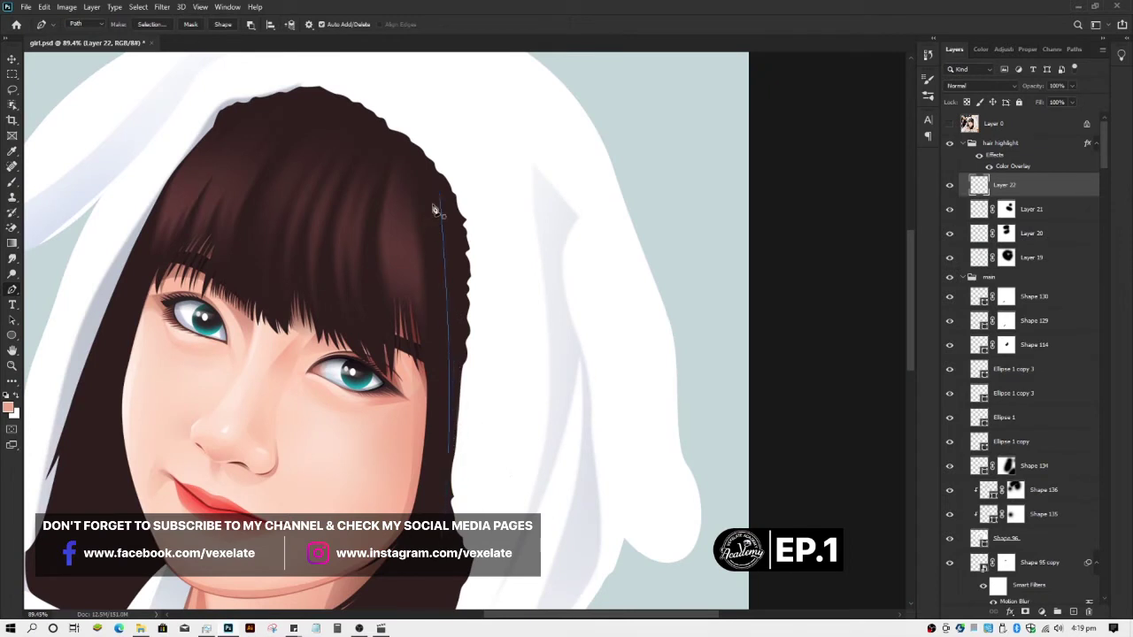
- Draw two more strand paths just inside the first, running down the side hair past the cheek to jaw level
click(434, 204)
click(949, 125)
click(950, 125)
scroll(443, 359, down, 2)
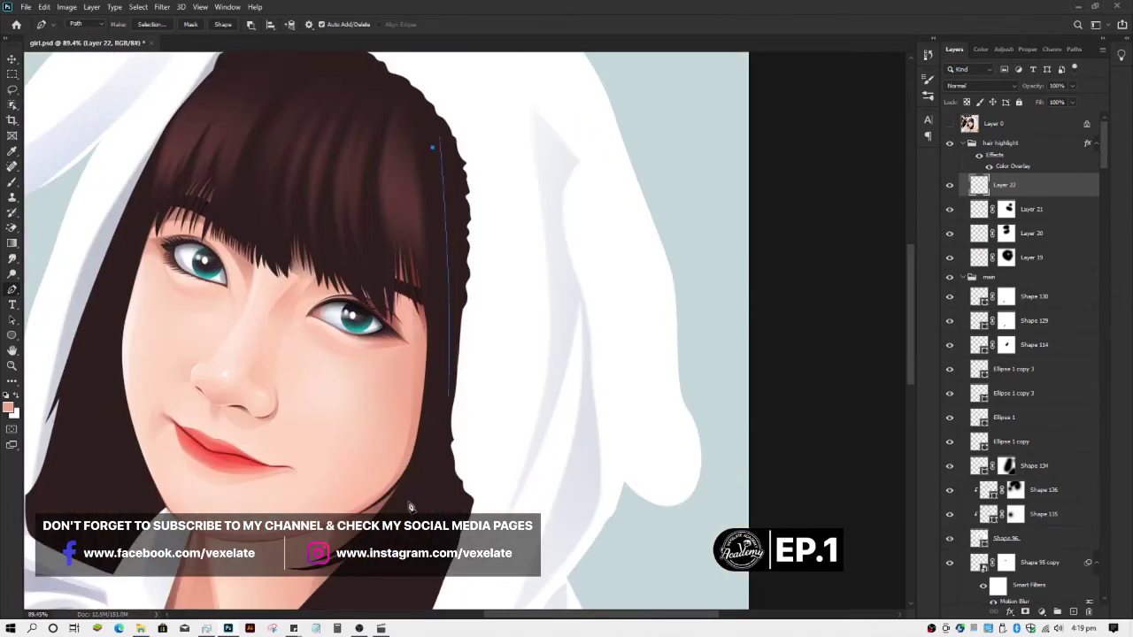
drag(410, 506, 412, 522)
click(438, 186)
drag(430, 473, 445, 491)
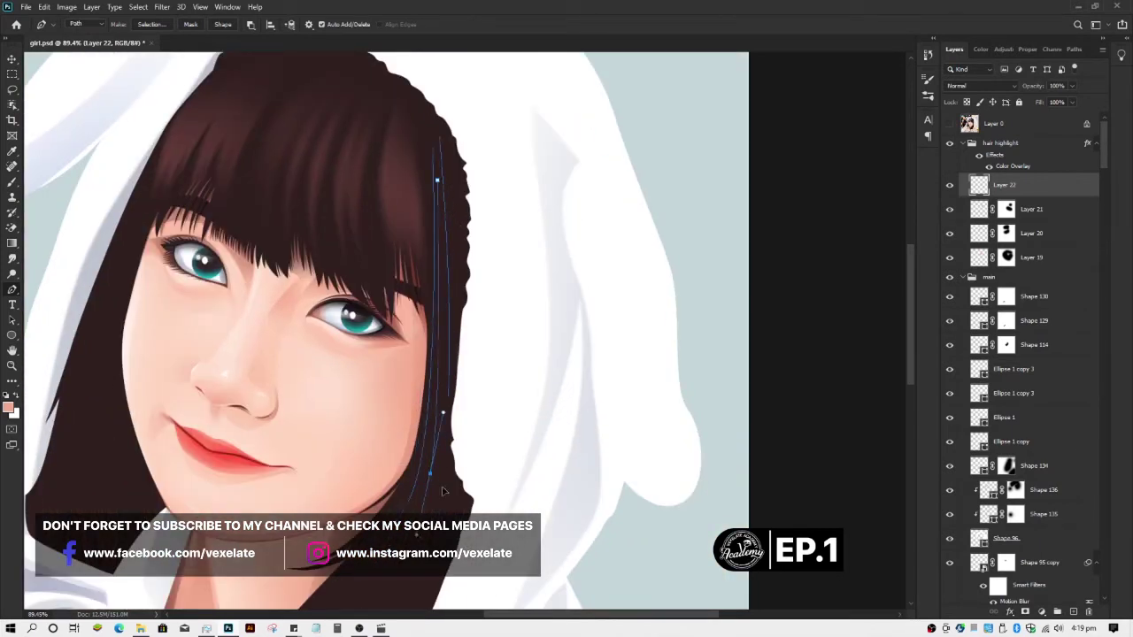
- Add a fourth, shorter strand path between the outermost and inner ones in the right side hair
scroll(440, 235, up, 3)
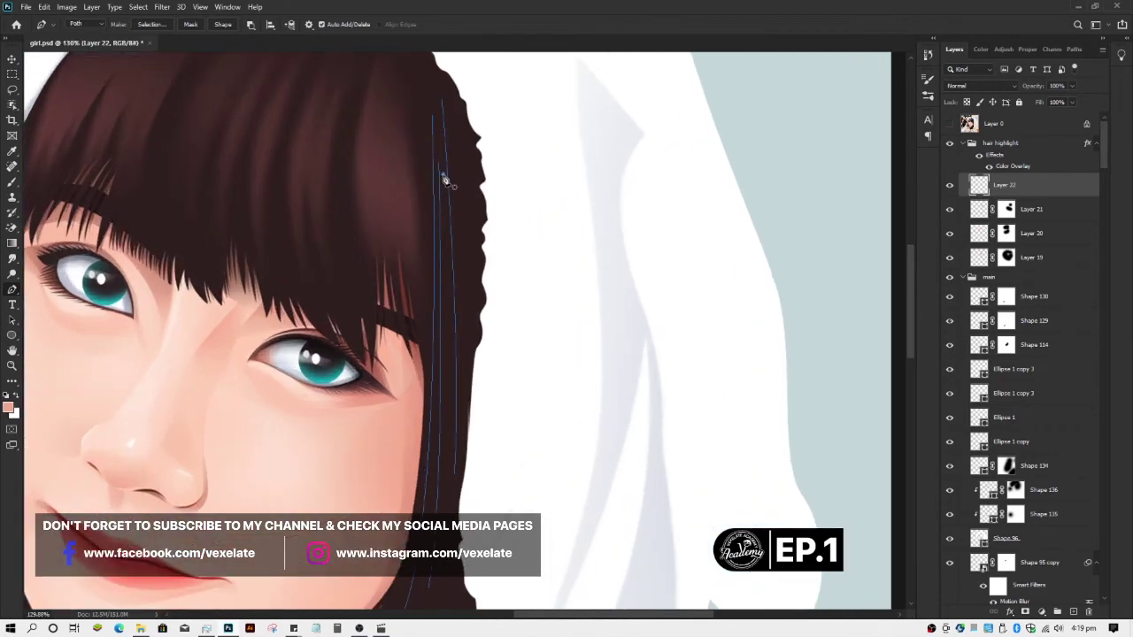
scroll(446, 181, down, 4)
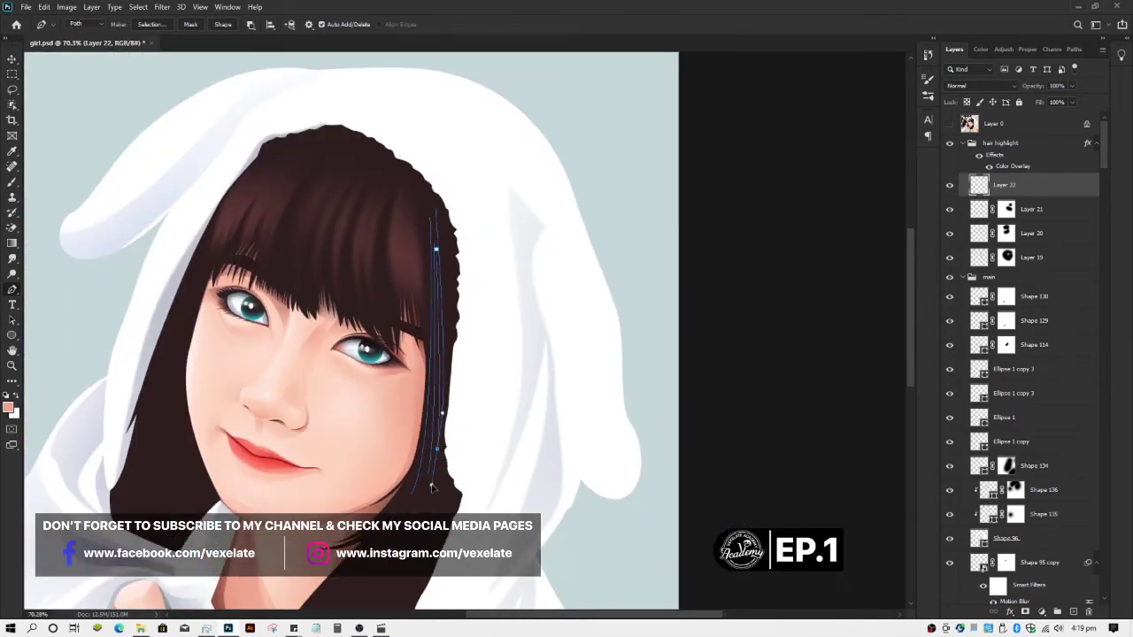
scroll(481, 390, up, 2)
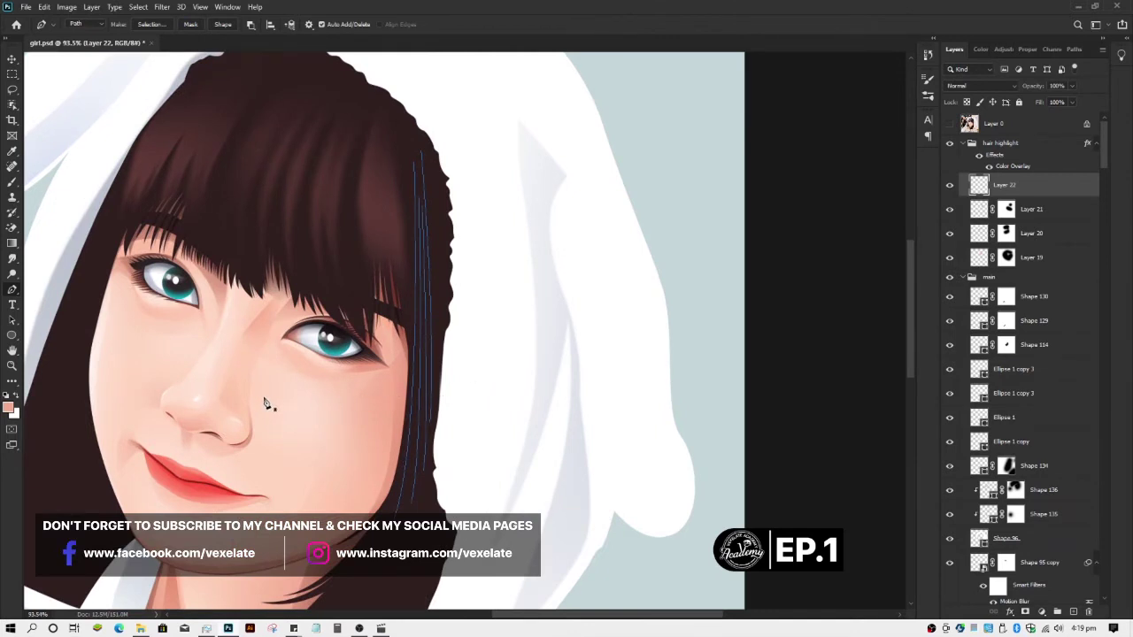
- Set up the Hard Round Pressure Size brush at 25 px for stroking the strand paths
scroll(267, 406, down, 1)
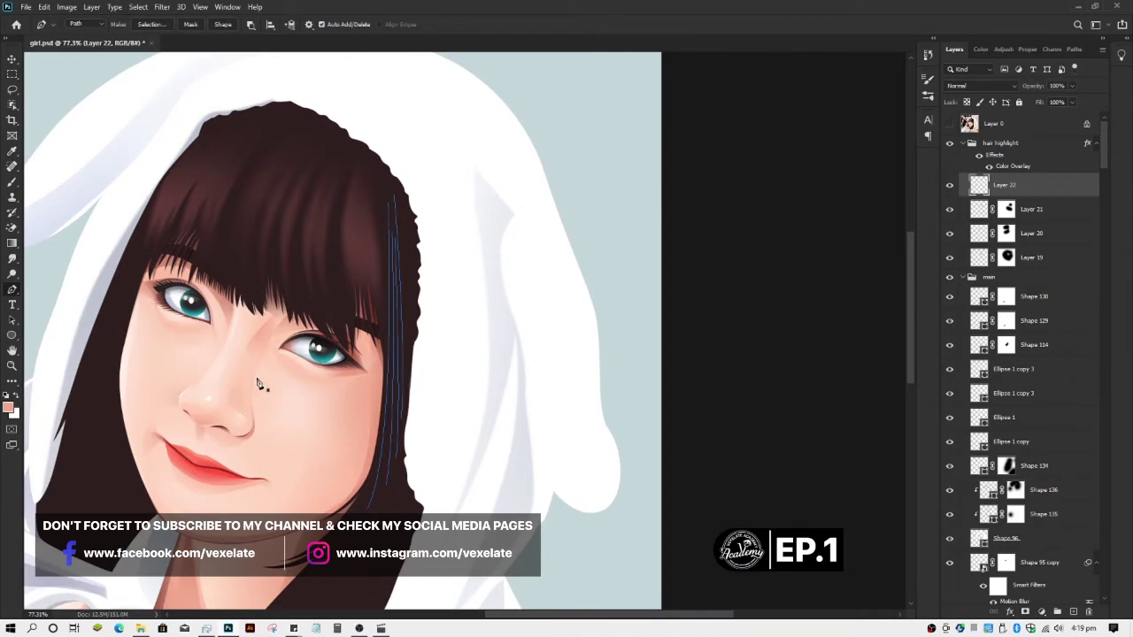
scroll(259, 383, down, 2)
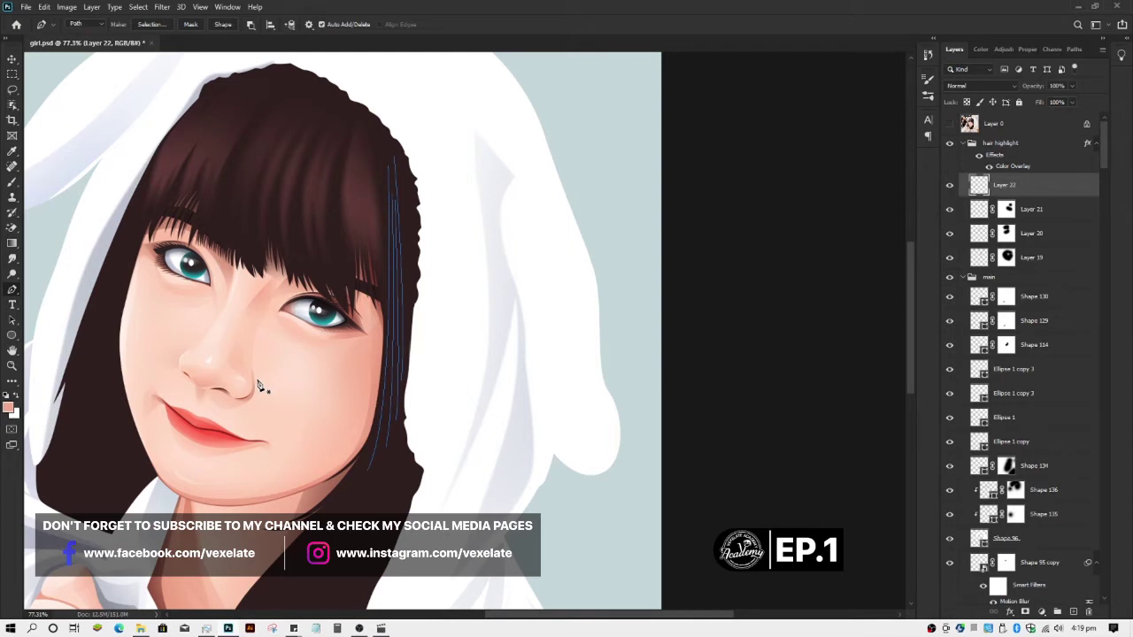
key(b)
right_click(375, 223)
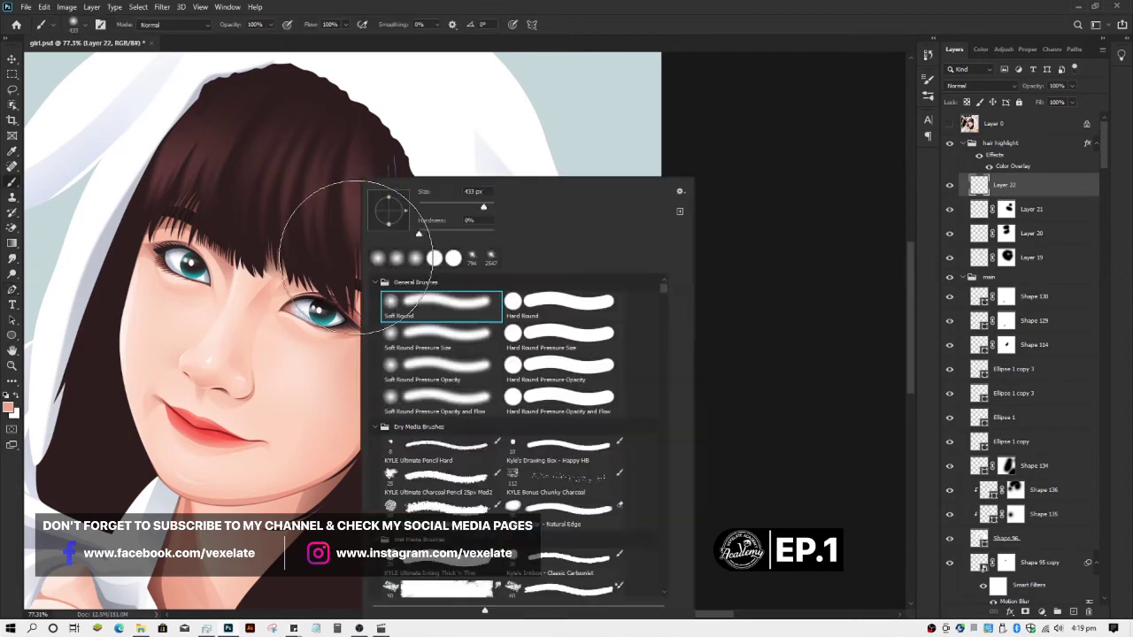
click(551, 344)
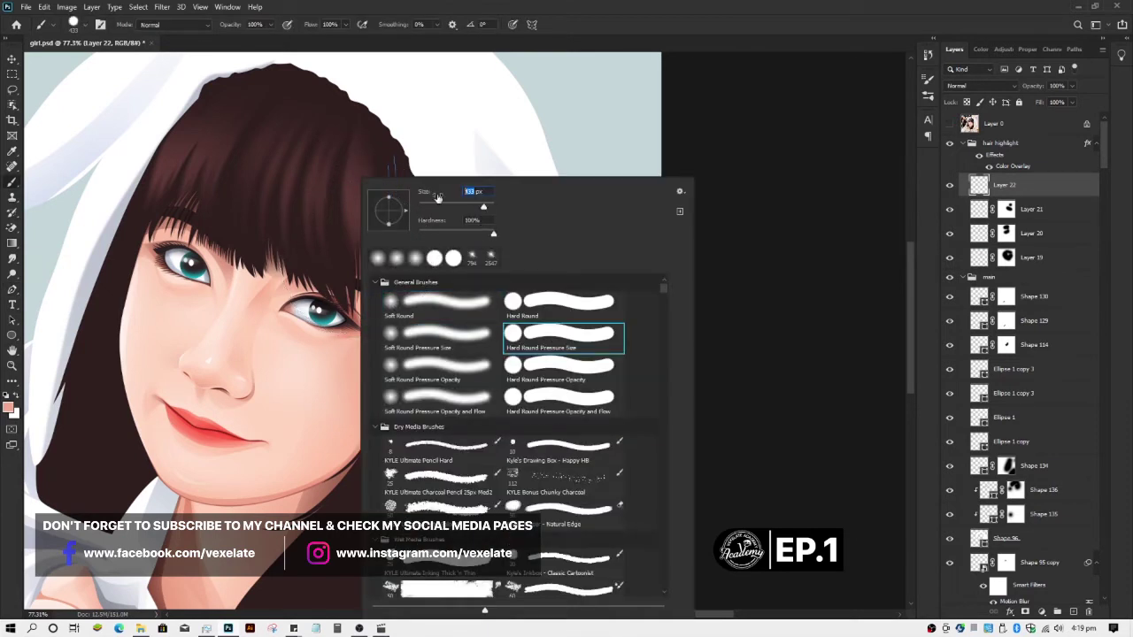
text(10)
key(Return)
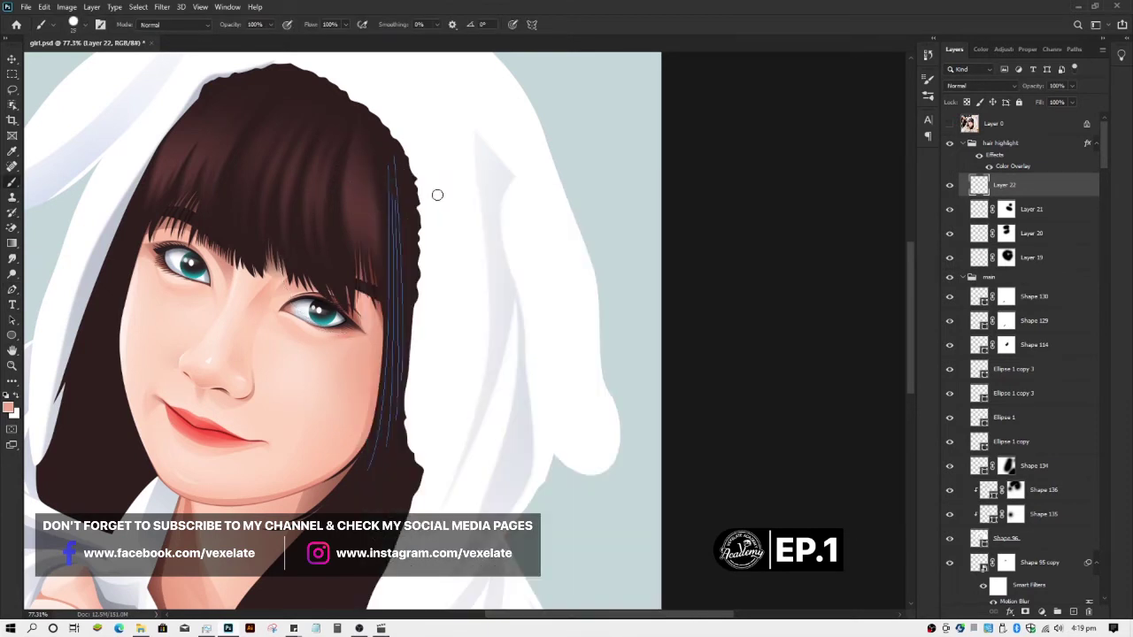
- Stroke the side hair strand paths with the brush using simulated pressure, and clear the paths from view
key(p)
right_click(391, 410)
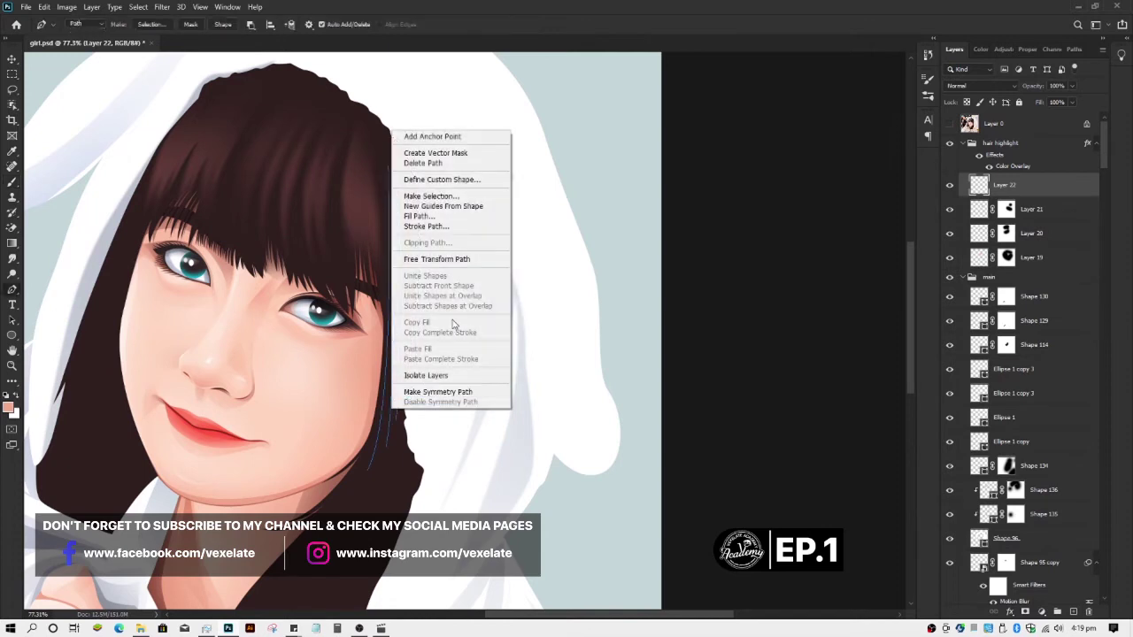
click(443, 229)
key(Return)
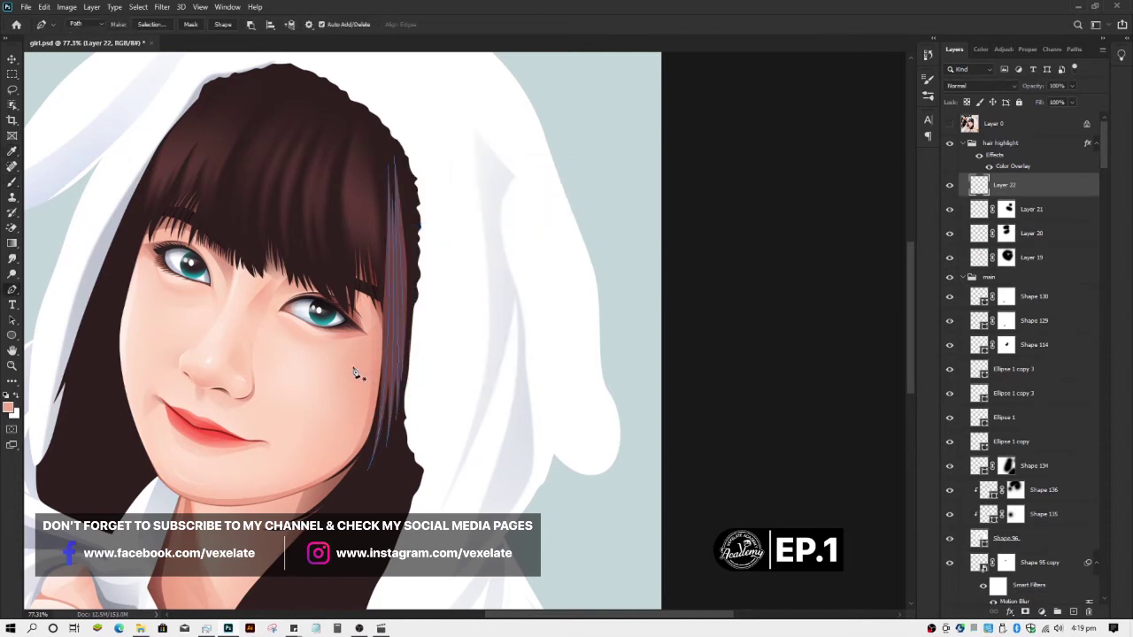
key(Return)
- Shift the stroked side strands slightly toward the hair's outer edge and apply a Motion Blur with angle -70° and distance 96 pixels
key(v)
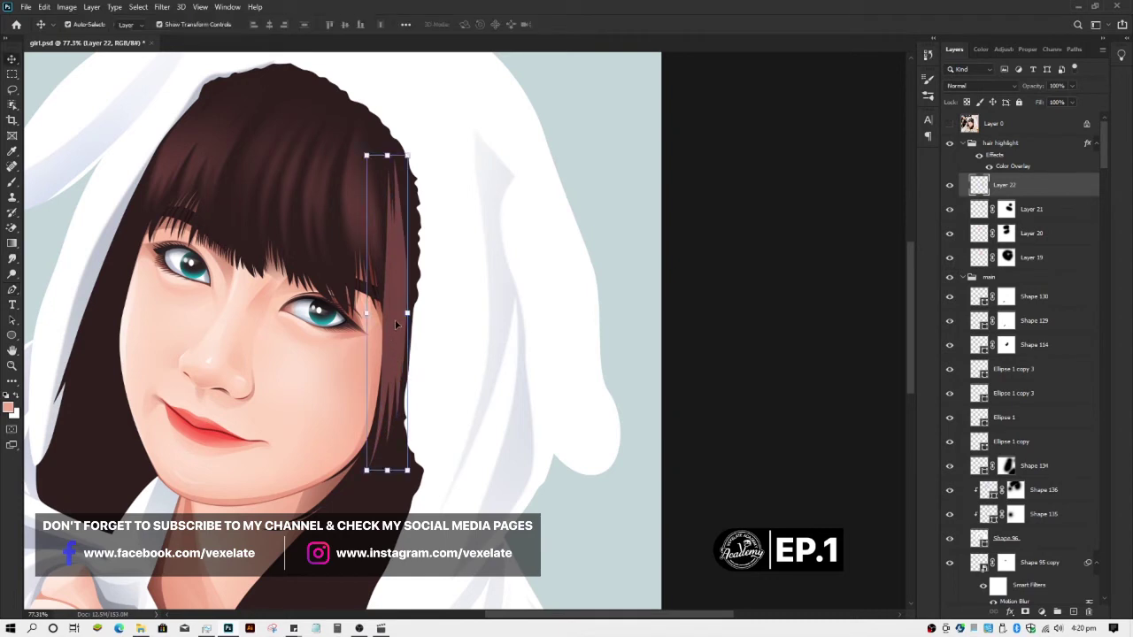
drag(392, 324, 401, 319)
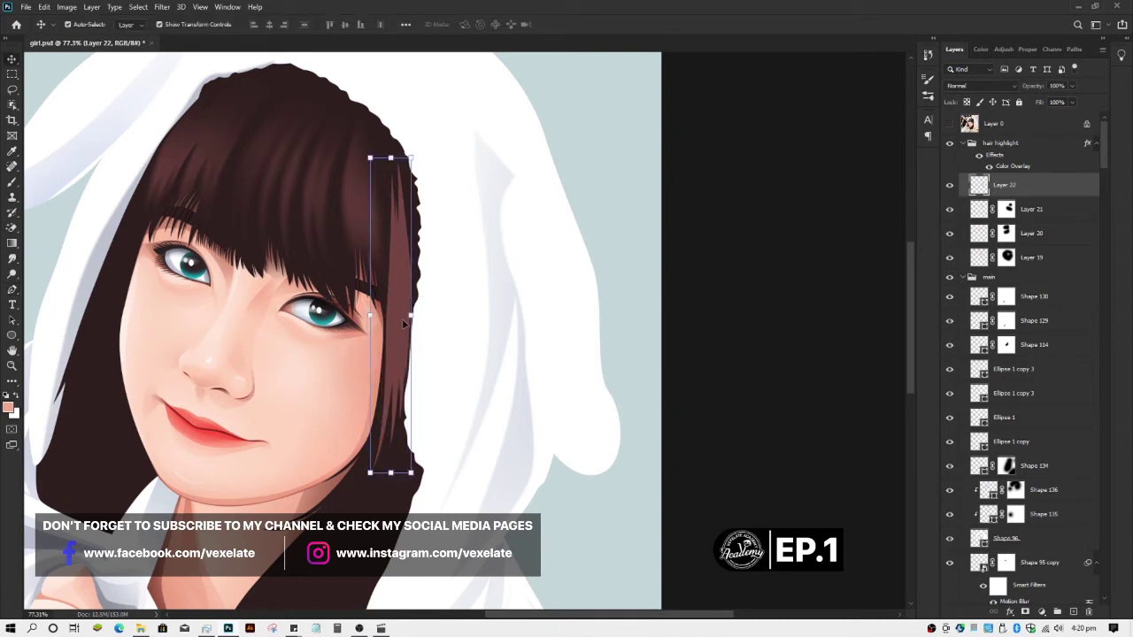
key(ctrl+alt+f)
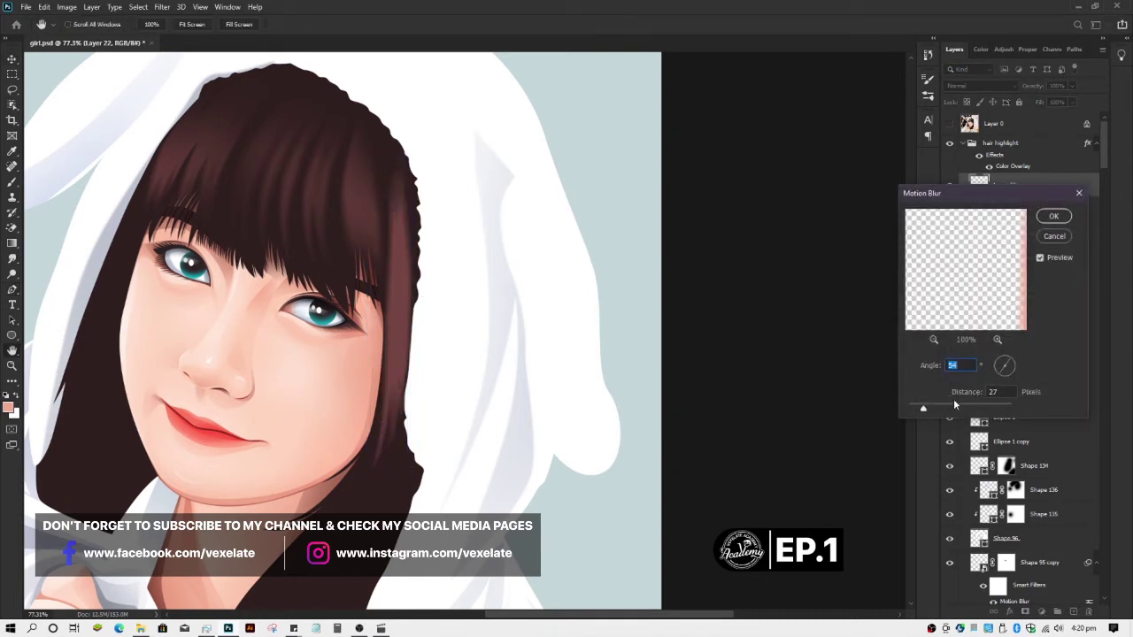
click(1008, 375)
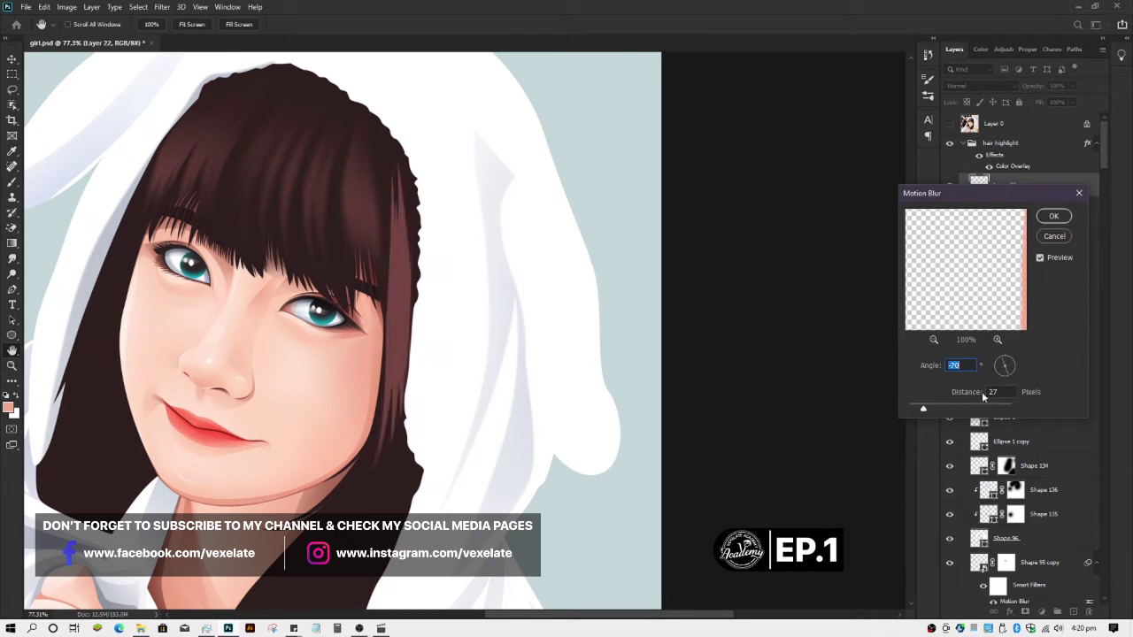
click(944, 410)
key(Tab)
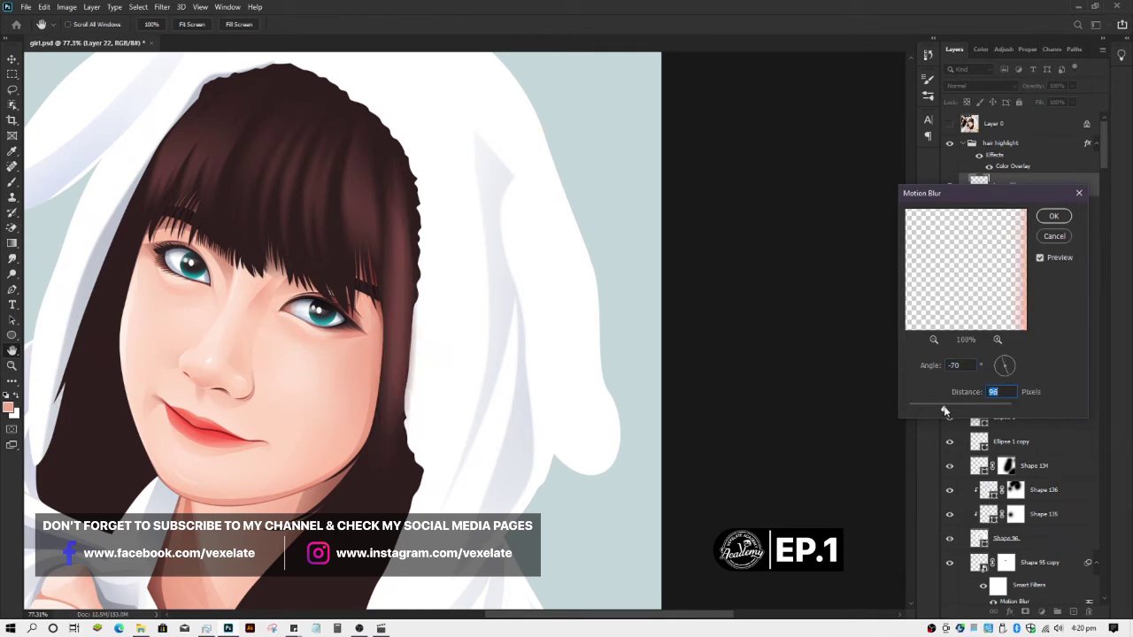
key(Return)
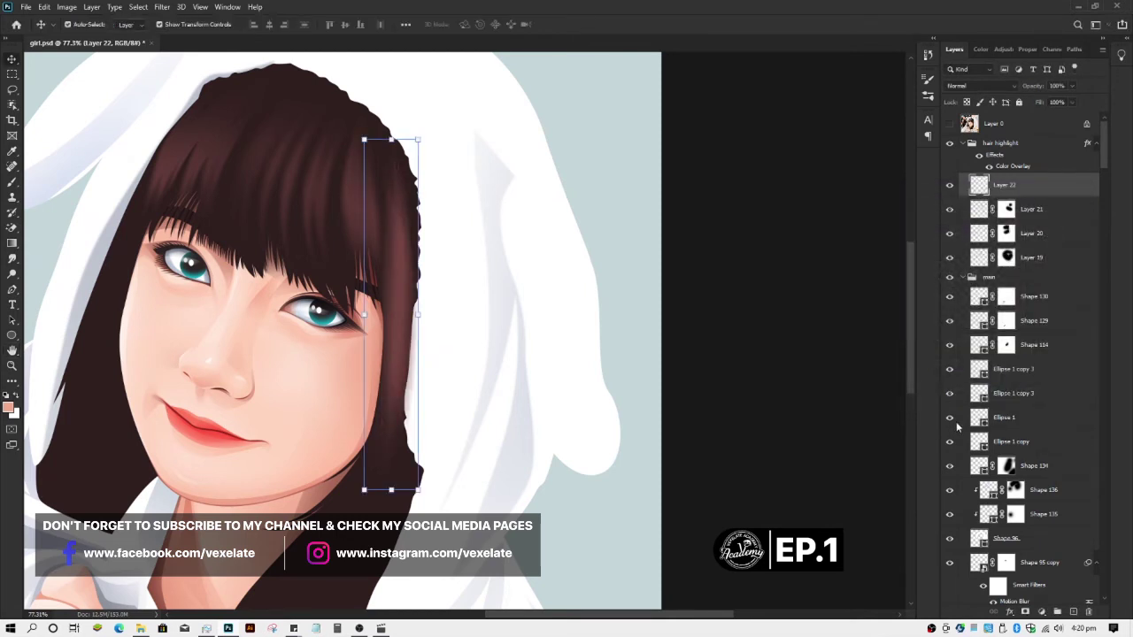
- Add a layer mask to the blurred side strands and fade their ends in black with a large Soft Round brush
click(1025, 611)
key(b)
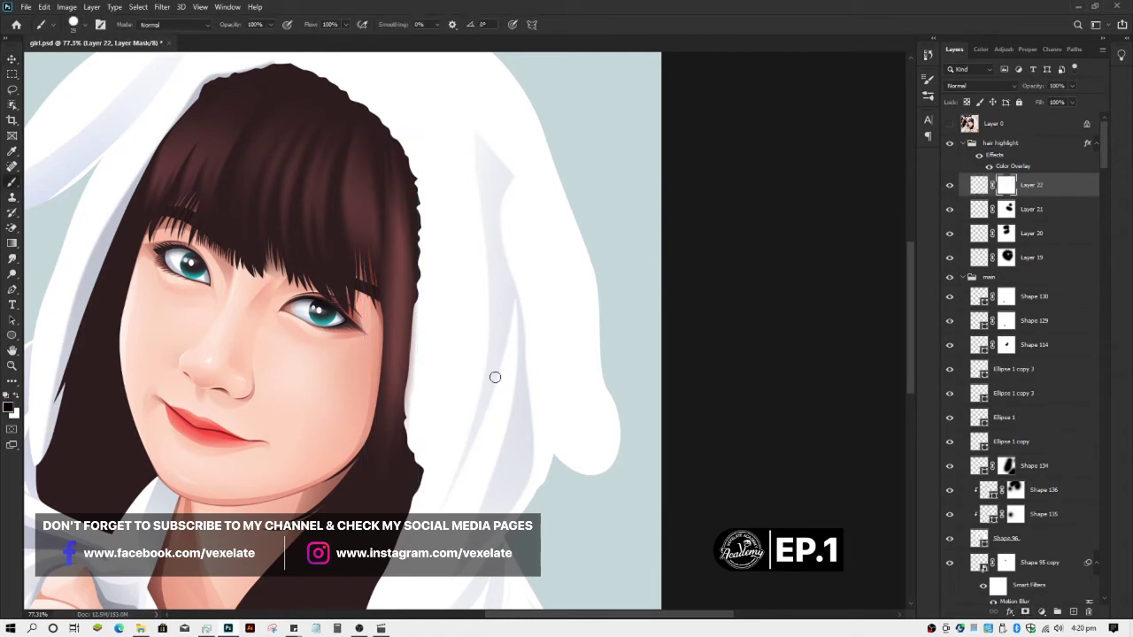
alt+right_click(493, 377)
right_click(514, 365)
double_click(620, 304)
alt+right_click(443, 407)
mouse_move(452, 228)
mouse_down()
mouse_move(468, 331)
mouse_move(480, 322)
mouse_up()
scroll(481, 319, down, 3)
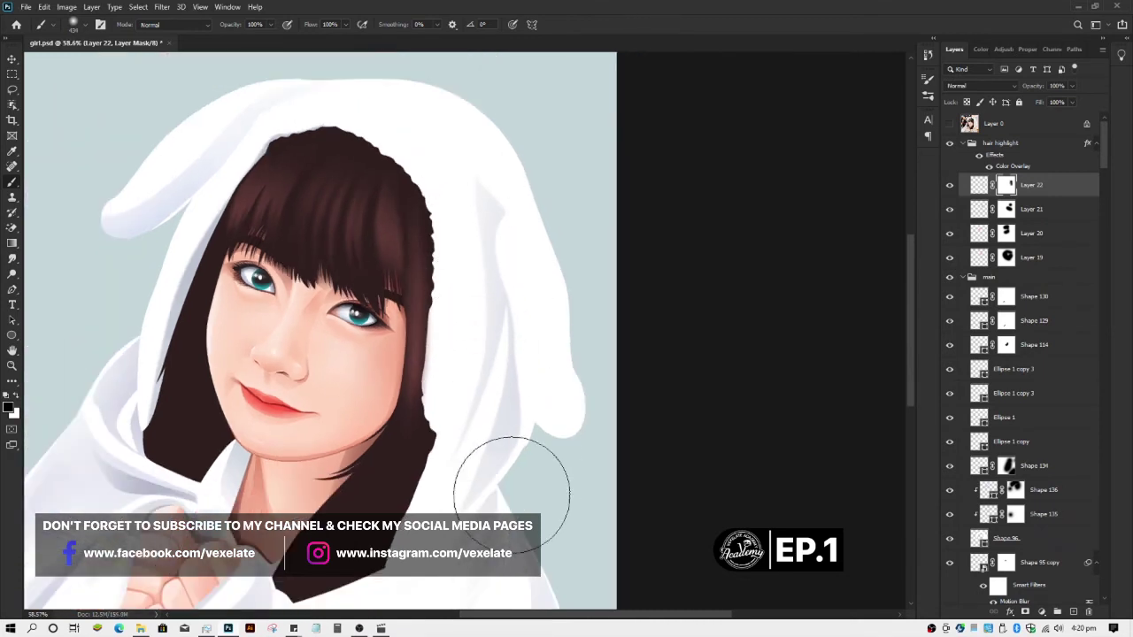
- Save the portrait document and compare the illustration with the reference photo by briefly showing Layer 0
key(v)
click(627, 407)
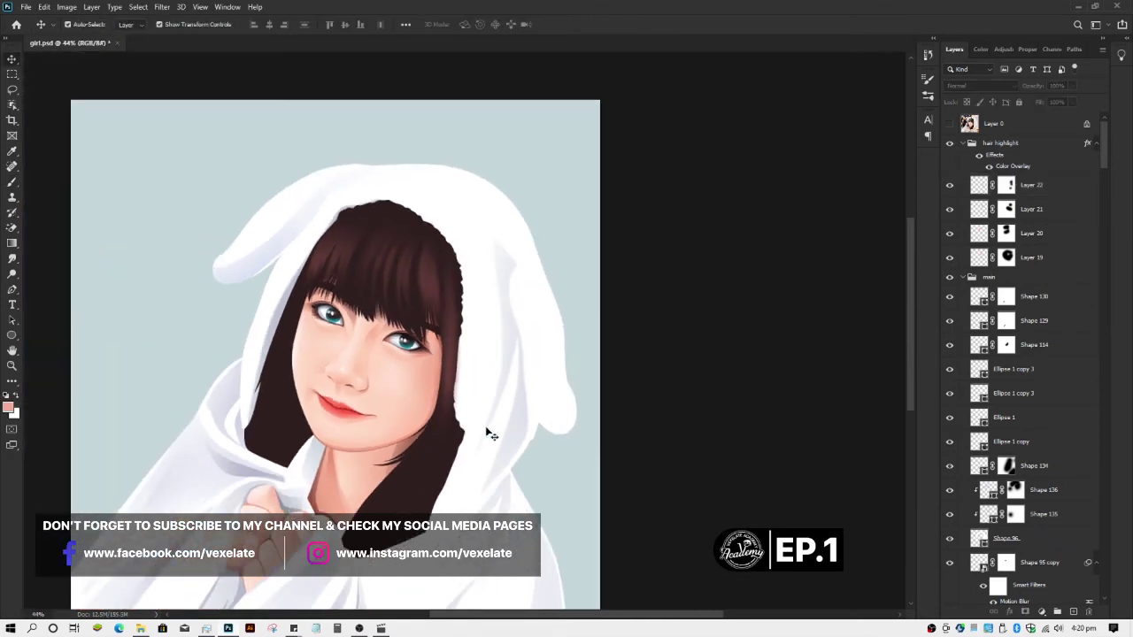
key(ctrl+s)
click(949, 124)
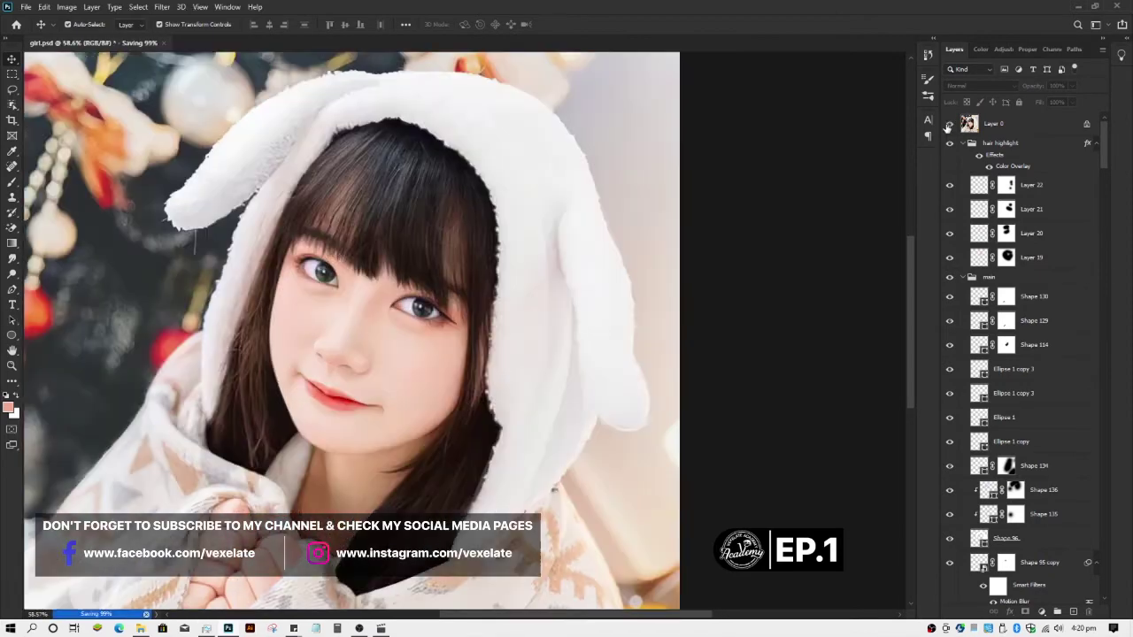
click(949, 124)
- Add a new layer above Layer 22 and draw a strand path from beside the jaw down the lower hair section next to the neck
scroll(478, 413, up, 3)
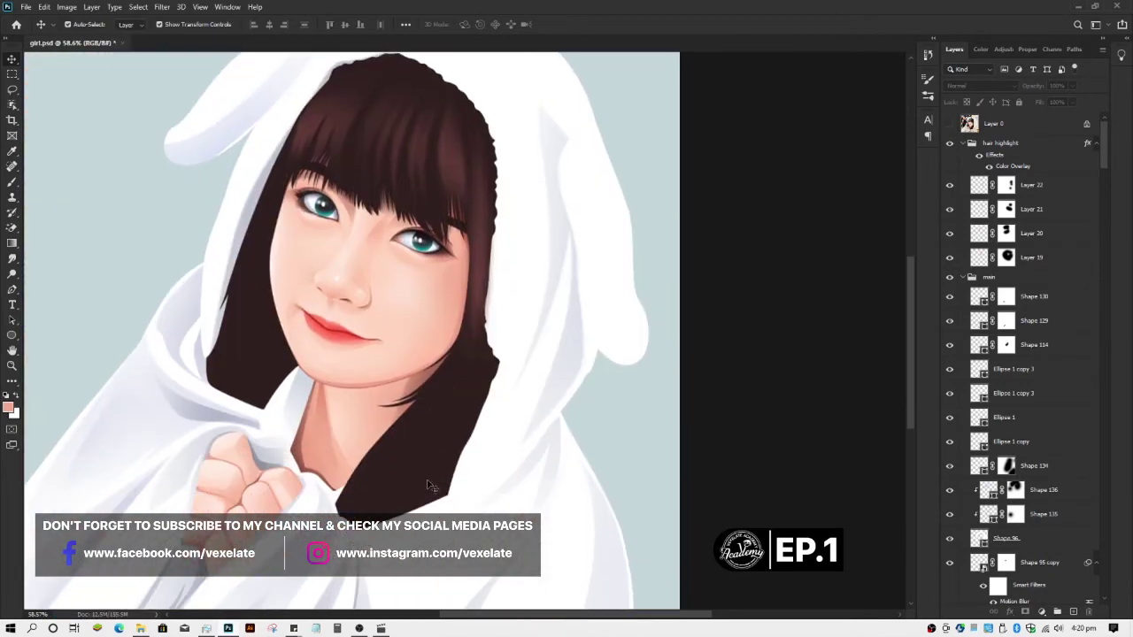
click(493, 230)
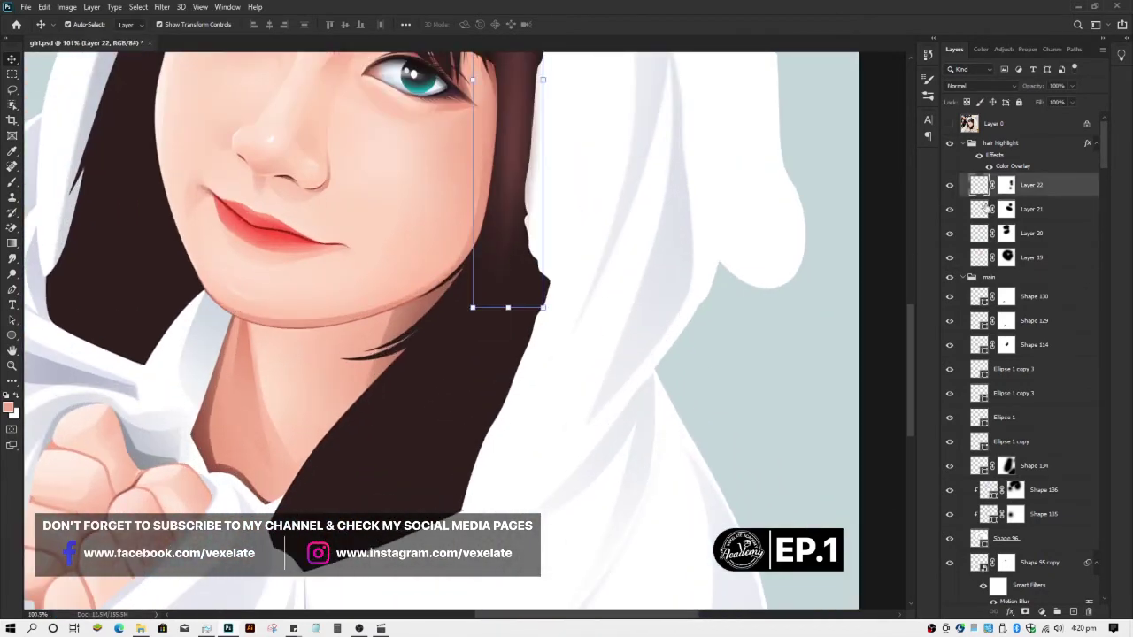
click(1074, 613)
key(p)
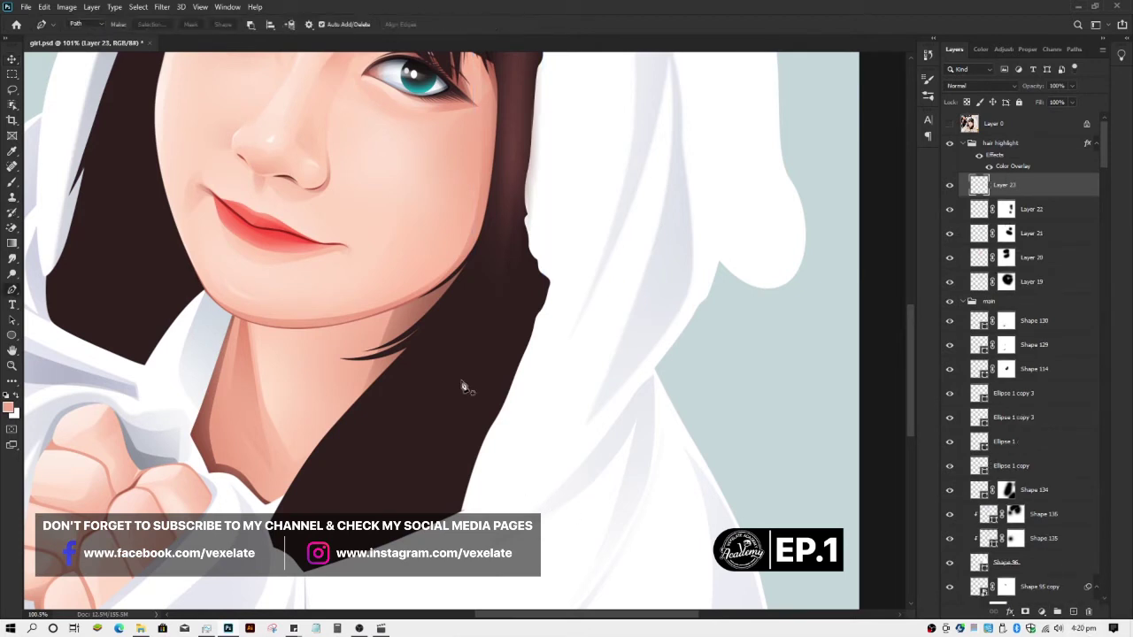
click(478, 288)
drag(367, 446, 310, 514)
- Draw three more strand paths on the outer side of the first, fanning down toward the tip of the lower hair section
drag(481, 302, 390, 482)
drag(486, 309, 429, 480)
key(Escape)
click(490, 318)
click(403, 504)
drag(351, 567, 339, 588)
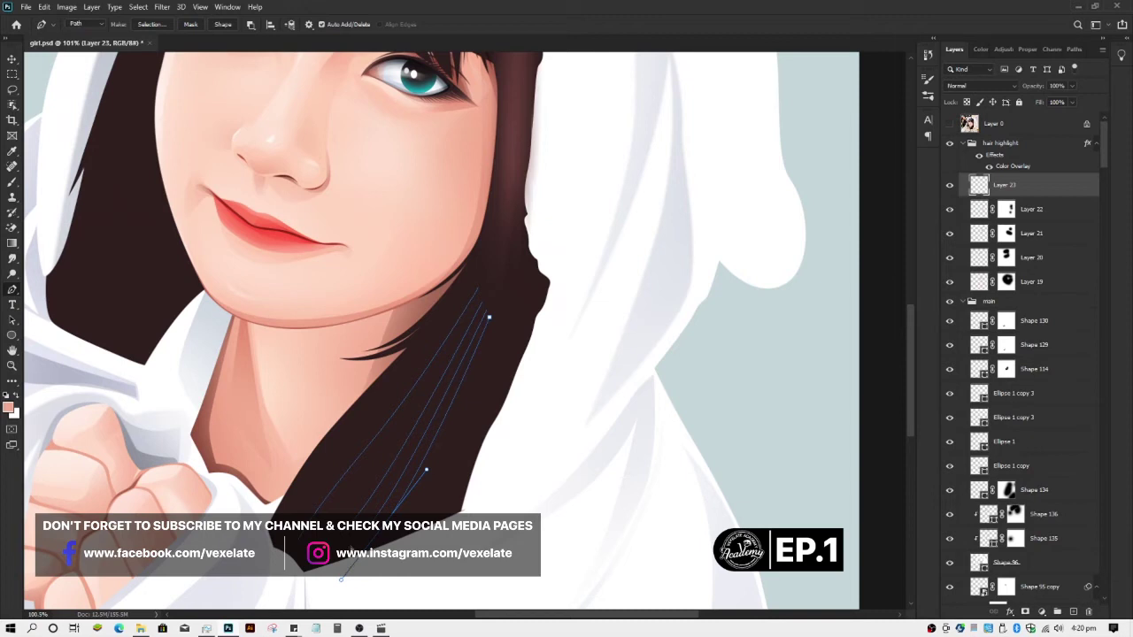
- Draw a fifth strand path between the first and second ones in the lower hair section beside the neck
key(Escape)
click(481, 294)
click(333, 525)
click(361, 484)
scroll(463, 443, down, 3)
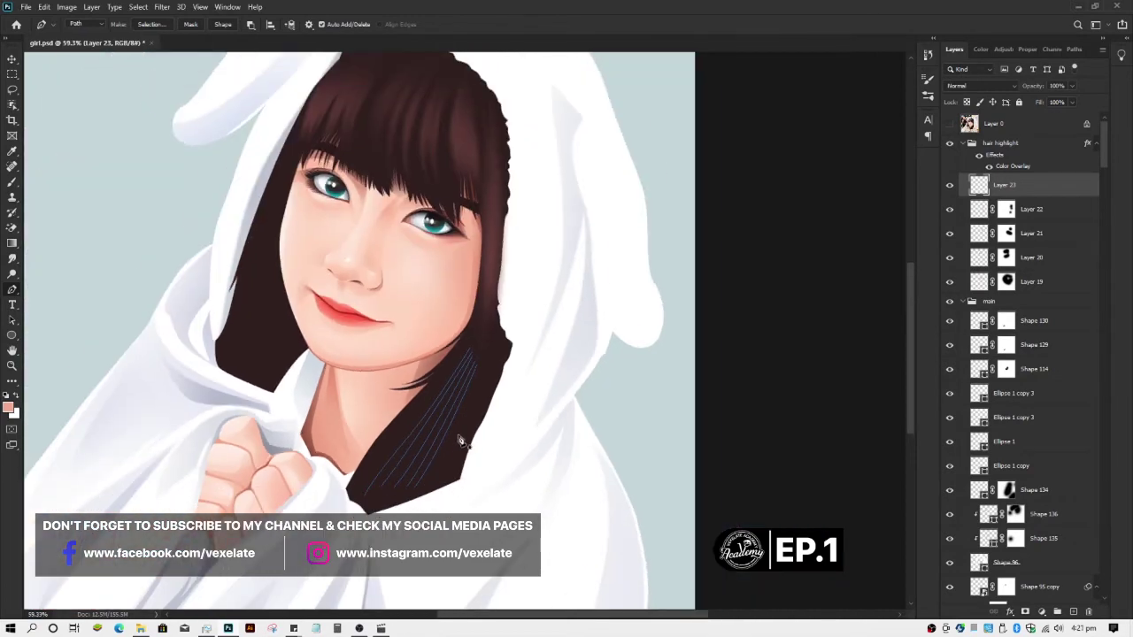
scroll(460, 448, up, 2)
scroll(458, 448, up, 2)
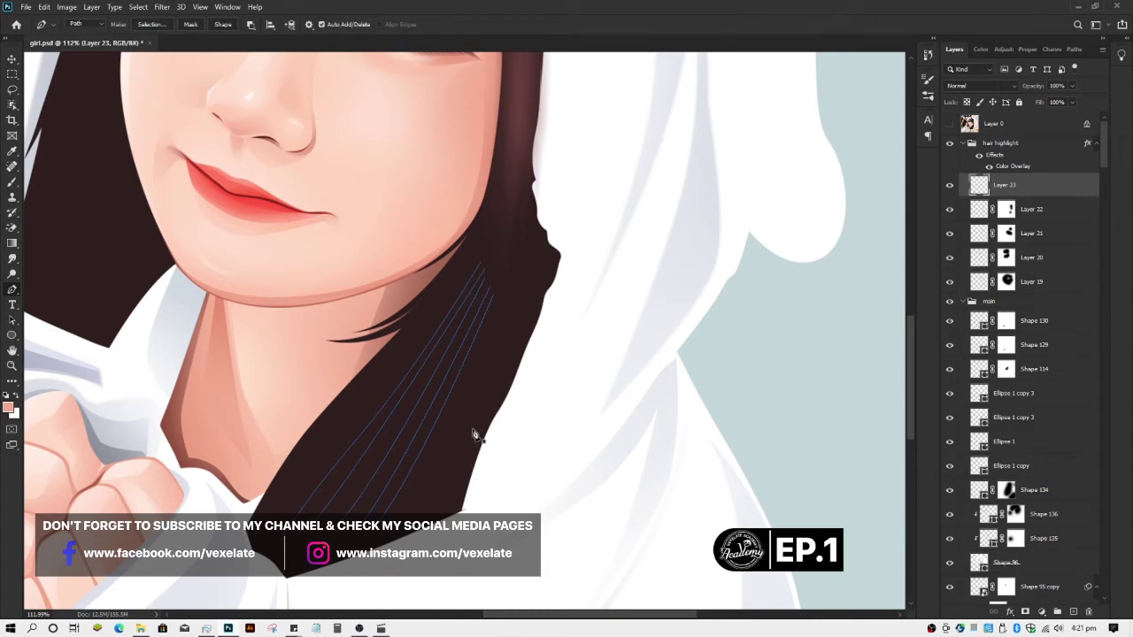
- Try to stroke the lower strand paths with the large Soft Round brush and simulated pressure, and undo the stroke
right_click(450, 415)
click(478, 232)
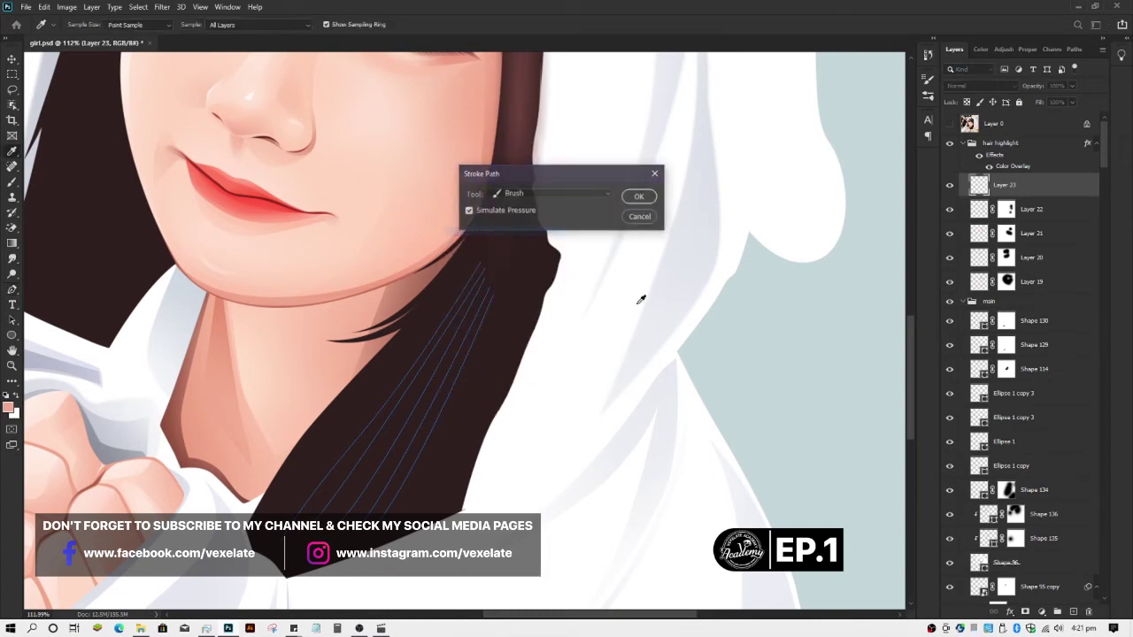
key(Return)
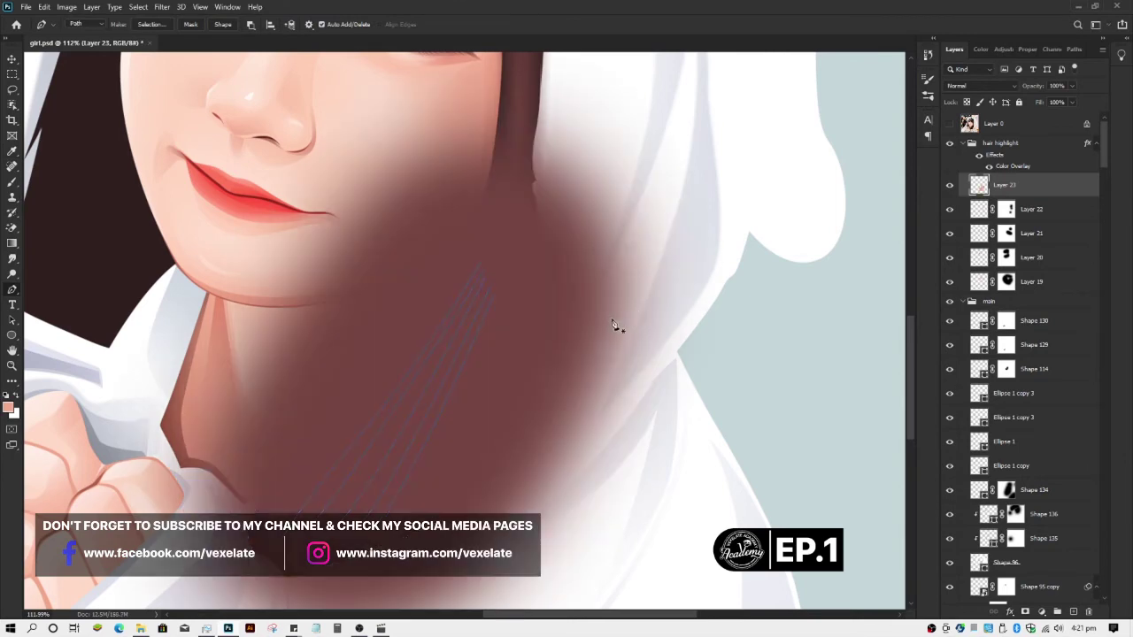
key(ctrl+z)
- Switch the brush back to Hard Round Pressure Size and set its size to 25 px
key(b)
right_click(615, 337)
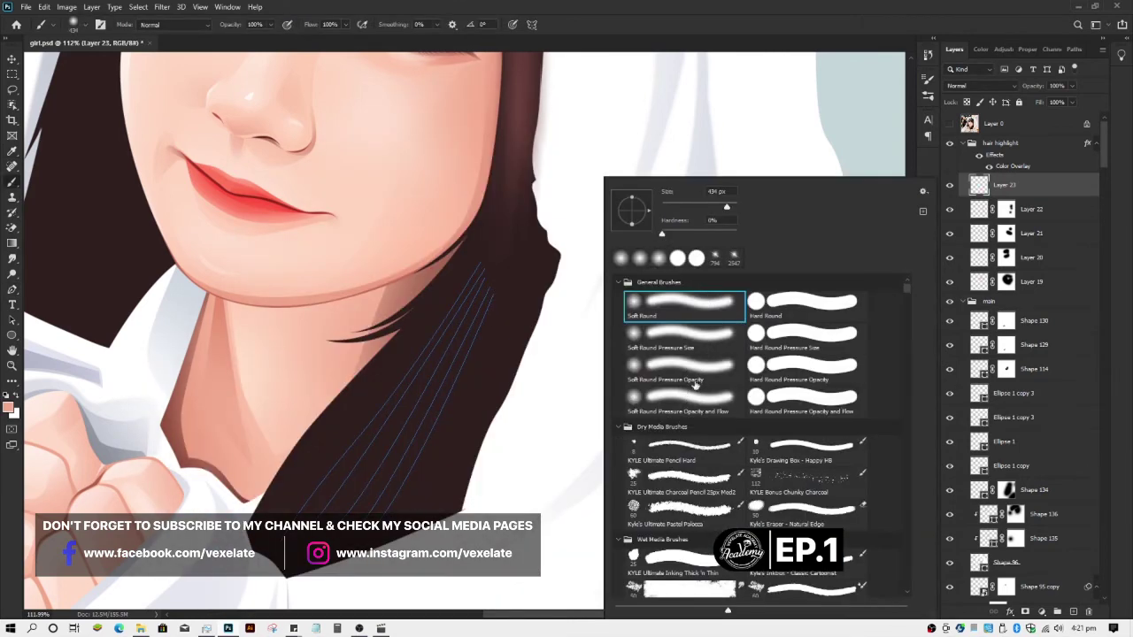
click(786, 345)
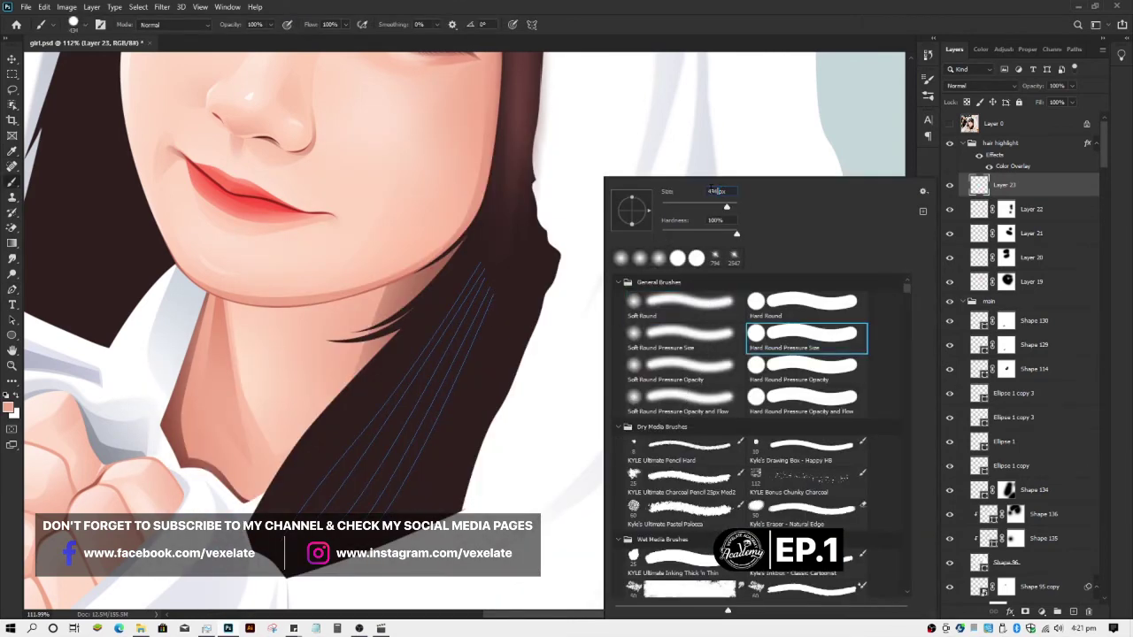
text(20)
key(Return)
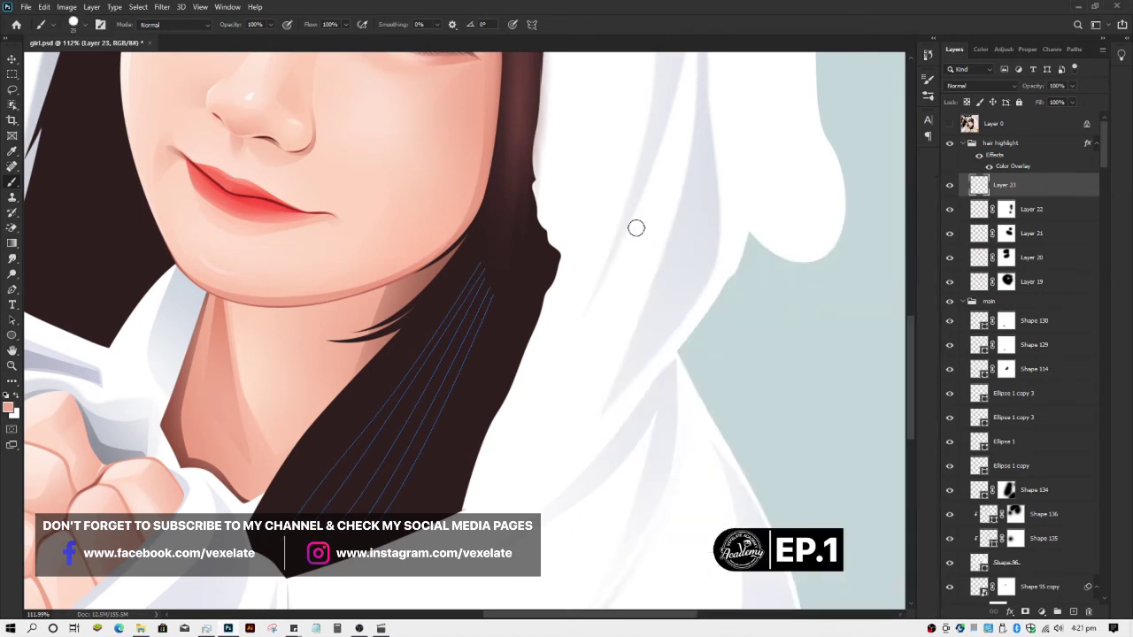
- Stroke the five strand paths beside the neck with the thin hard brush and simulated pressure, and dismiss the paths
right_click(318, 477)
key(Escape)
key(p)
right_click(456, 373)
click(505, 189)
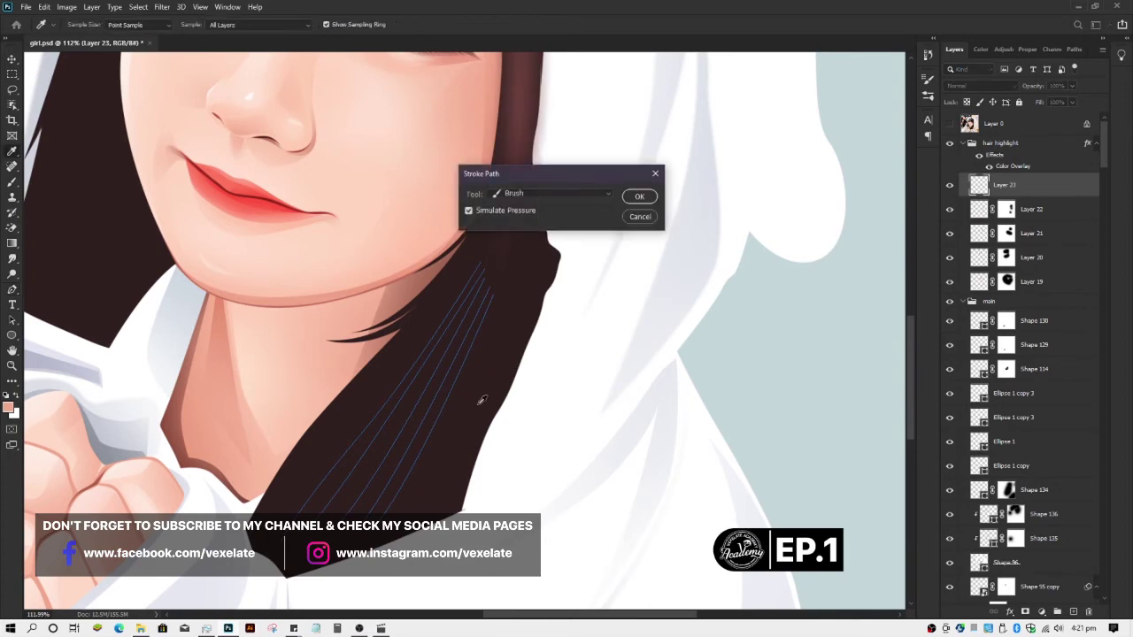
key(Return)
key(Return)
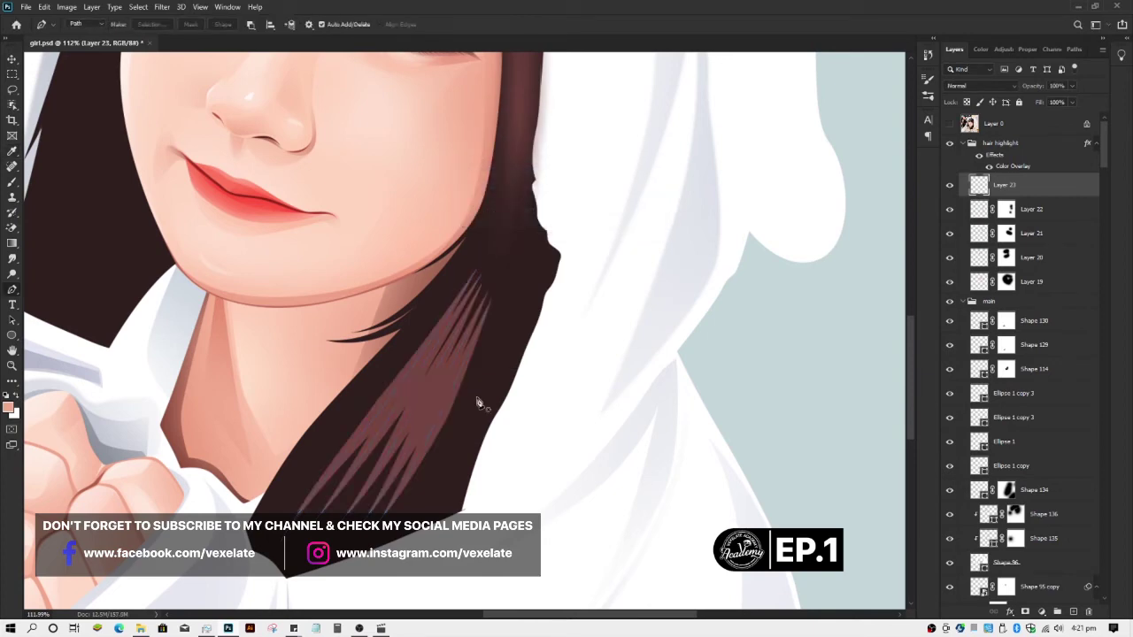
scroll(469, 412, down, 2)
scroll(461, 416, down, 2)
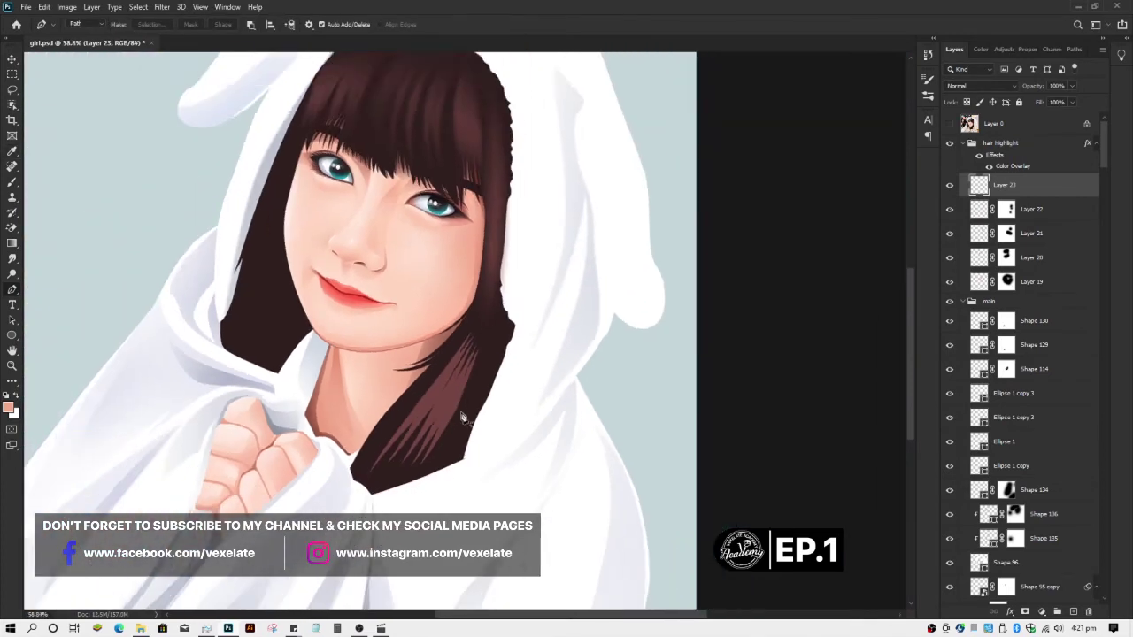
scroll(461, 416, up, 1)
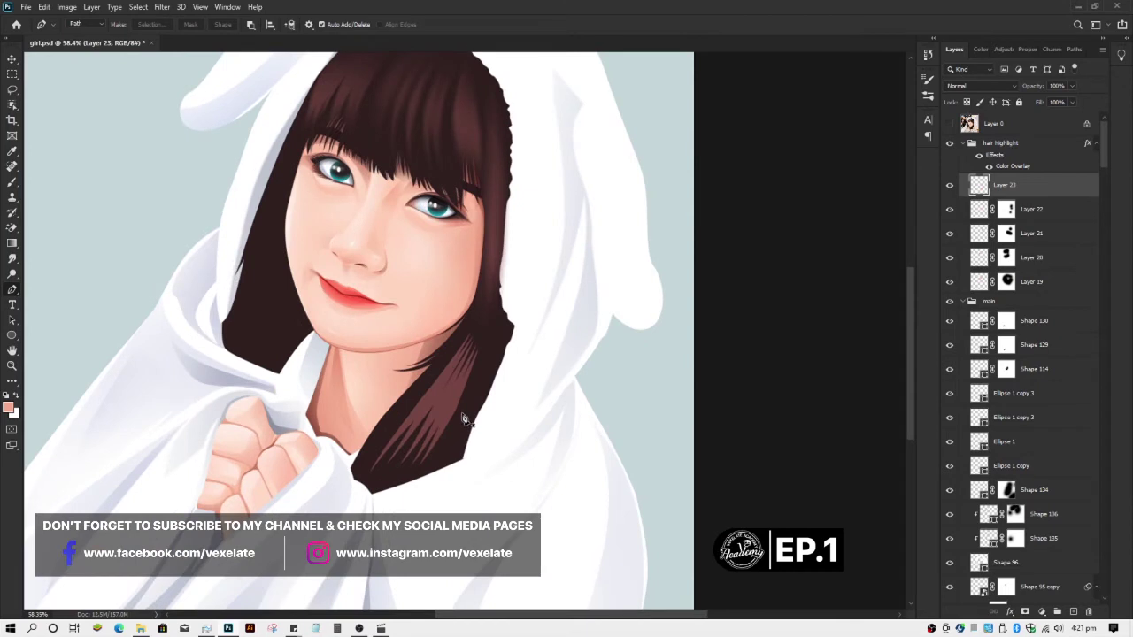
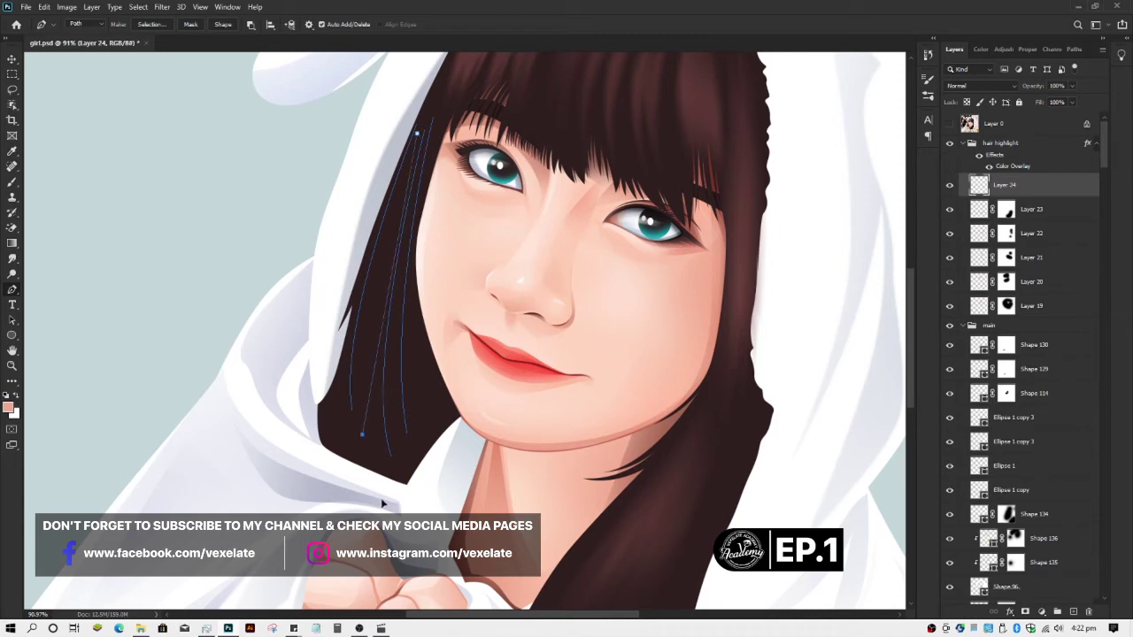
- On Layer 24, draw another curved strand path from beside the temple down to the bottom of the left side hair
key(Escape)
click(413, 159)
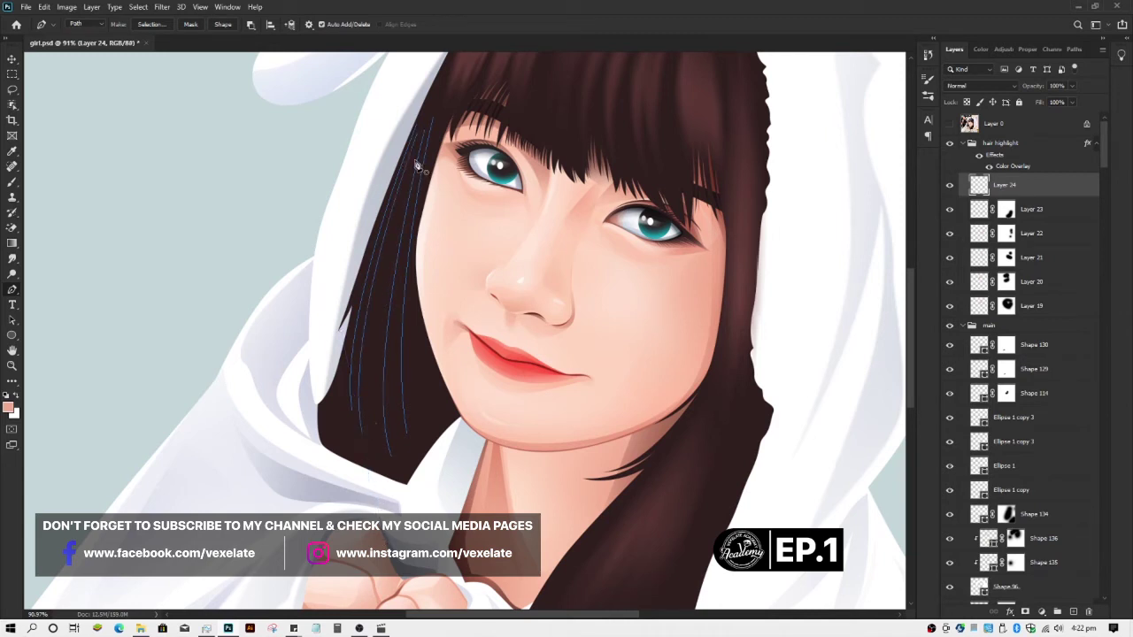
drag(378, 457, 405, 568)
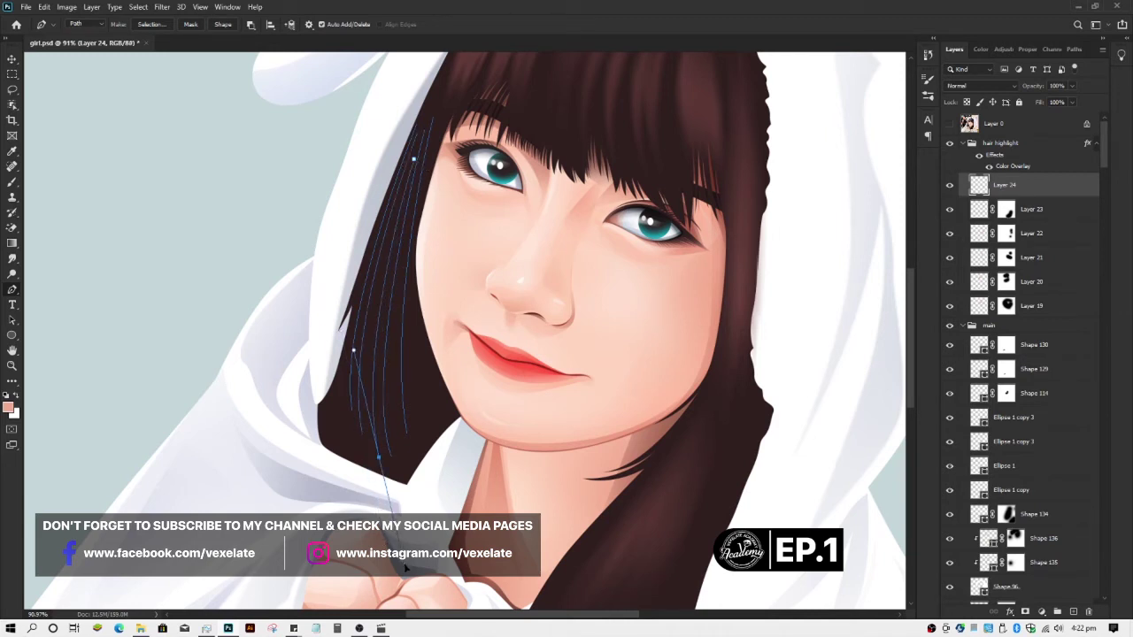
- Finish the open strand path and set the Hard Round Pressure Size brush to 25 px
key(Escape)
scroll(186, 258, down, 2)
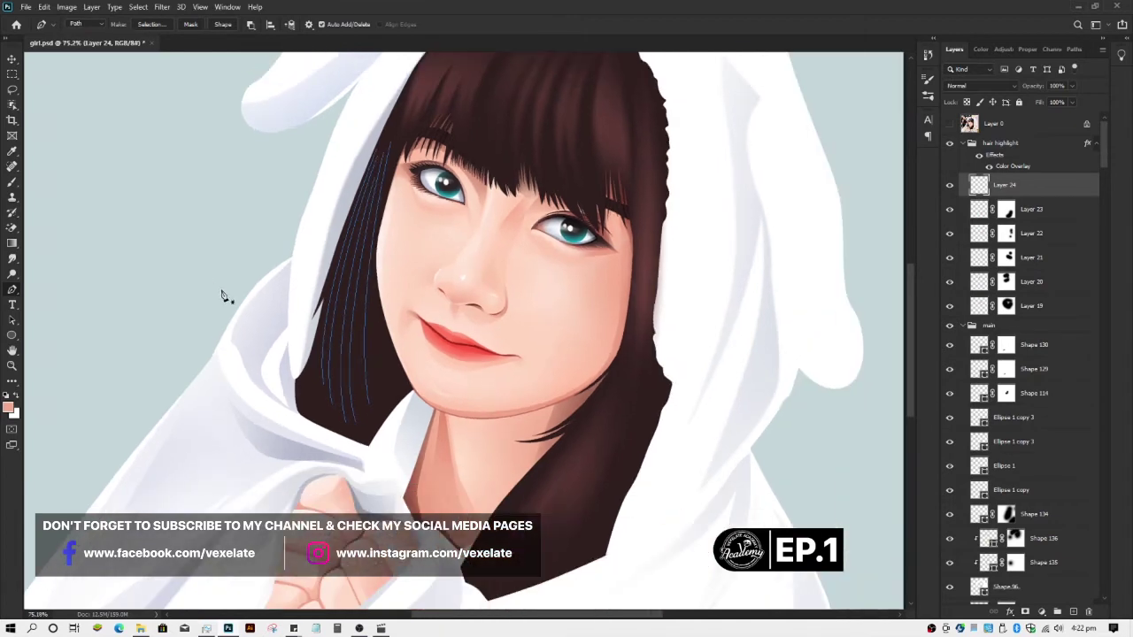
key(b)
right_click(368, 331)
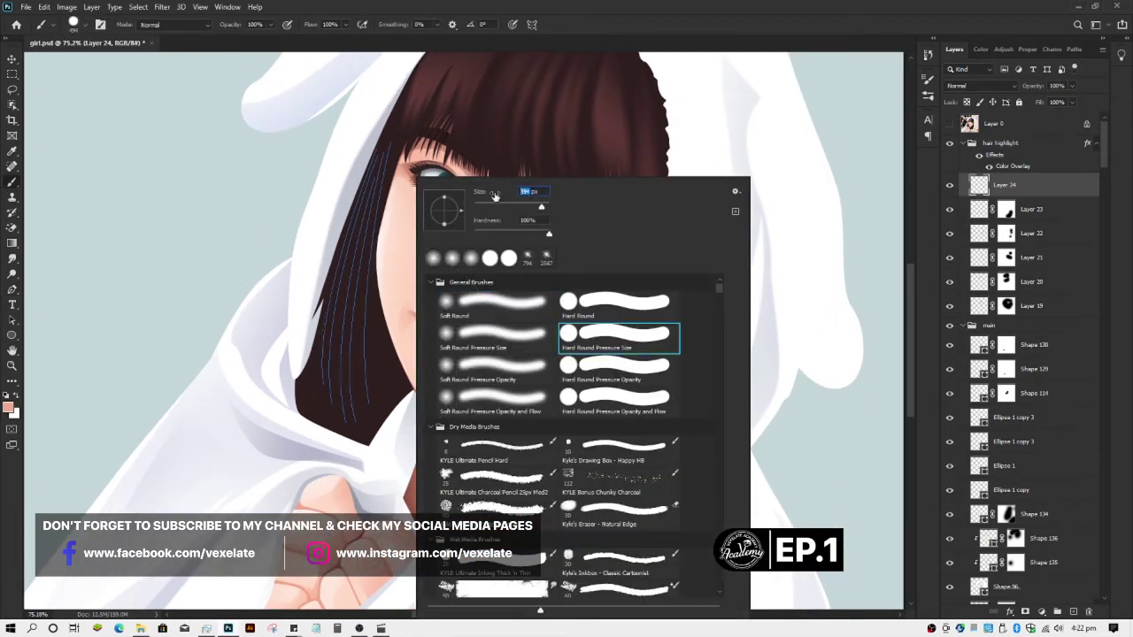
text(20)
key(Return)
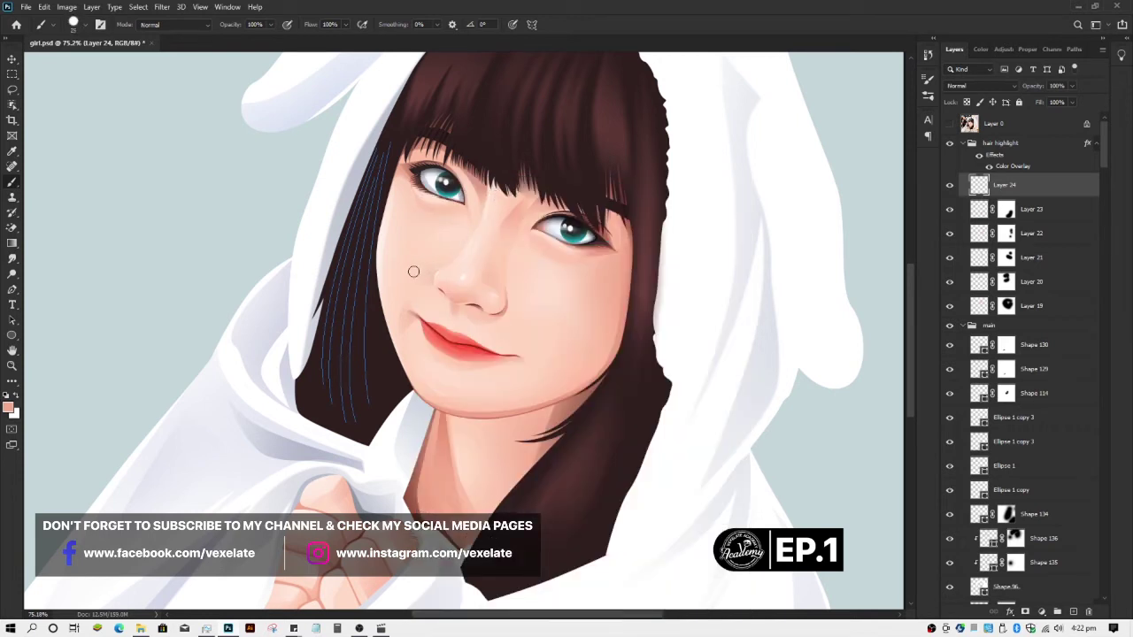
- Stroke the side hair paths on Layer 24 with the brush and simulated pressure, and dismiss the paths
key(p)
right_click(393, 292)
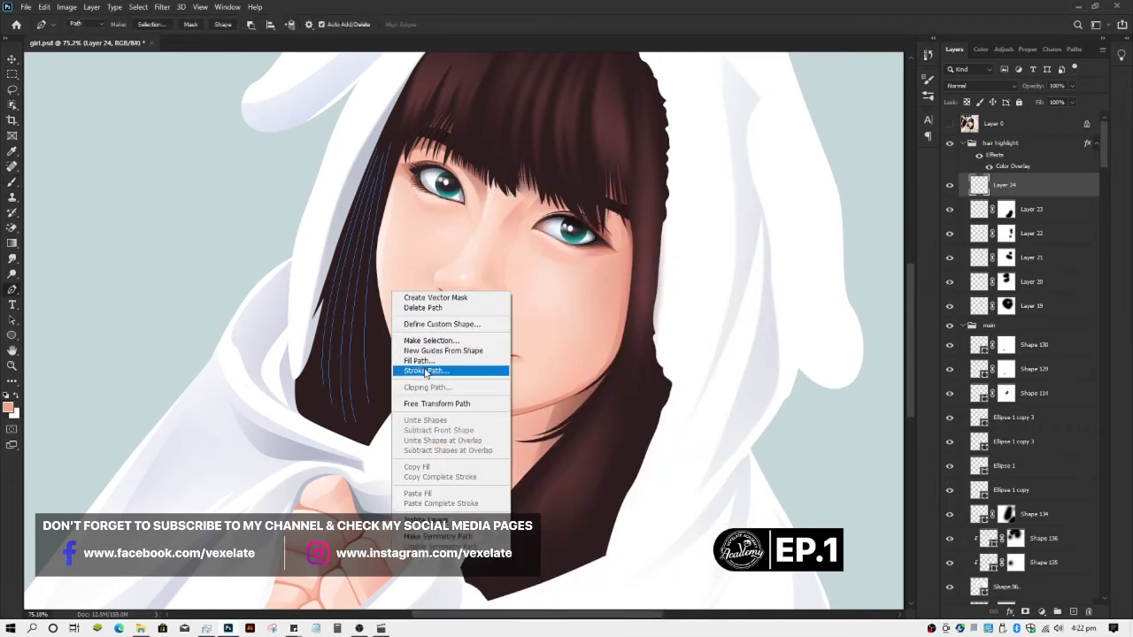
click(425, 371)
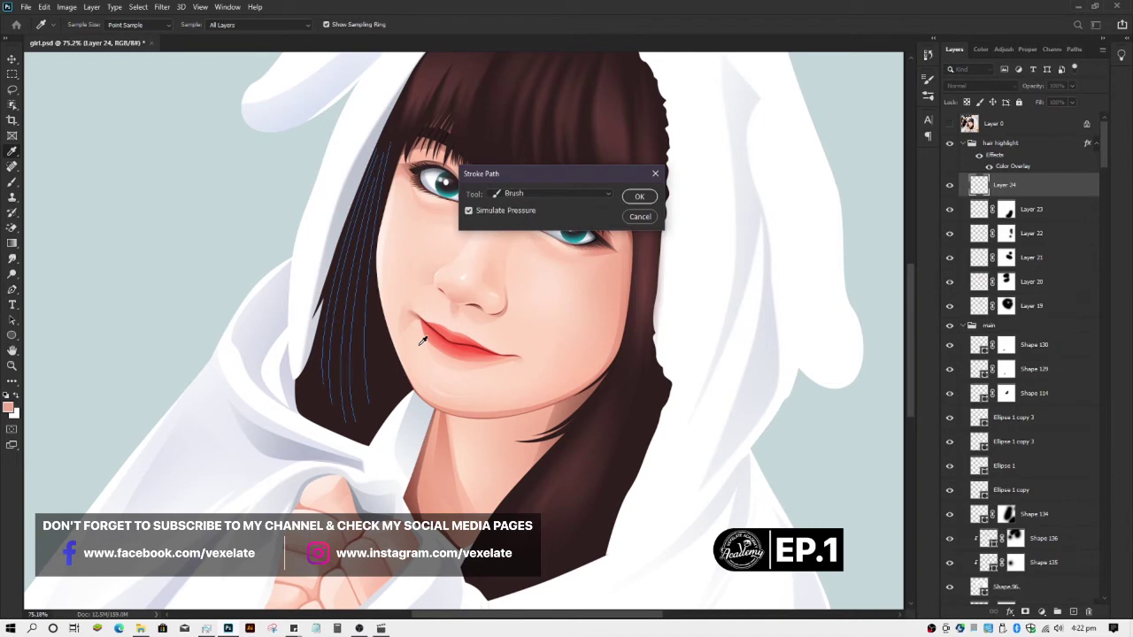
key(Return)
key(Return)
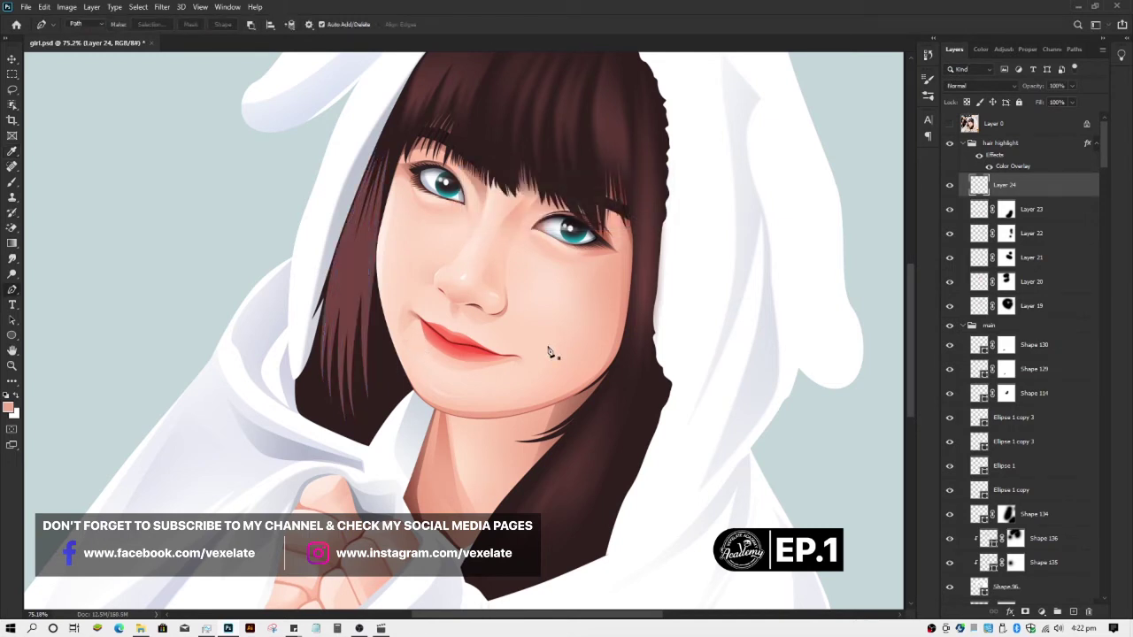
- Add a layer mask to Layer 24 and switch the brush to Soft Round for masking
click(1026, 612)
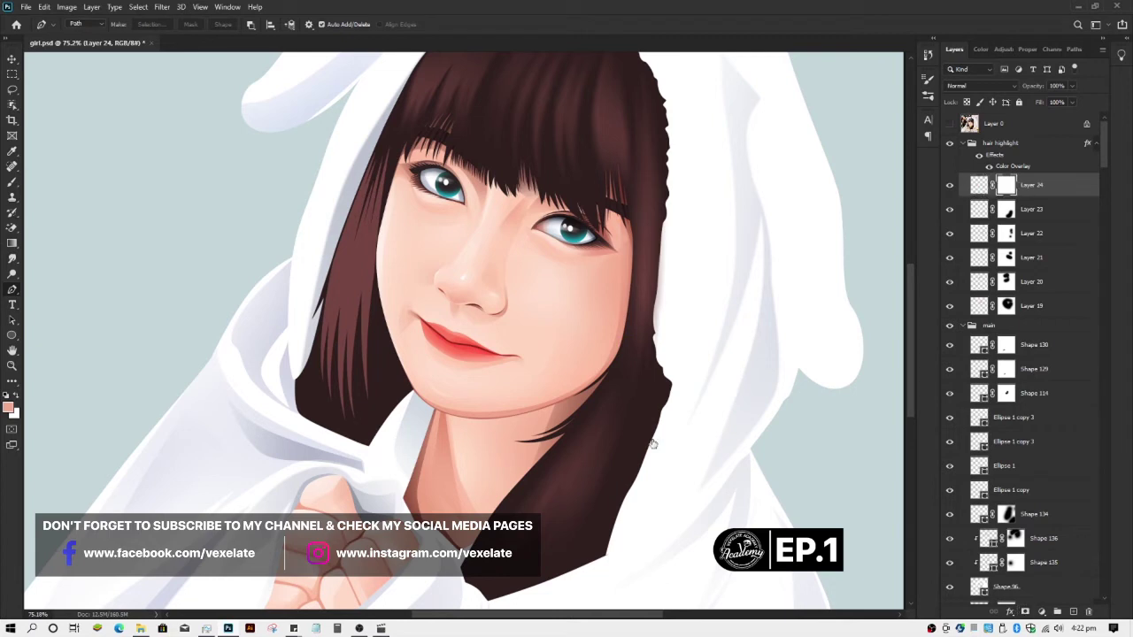
key(b)
right_click(538, 368)
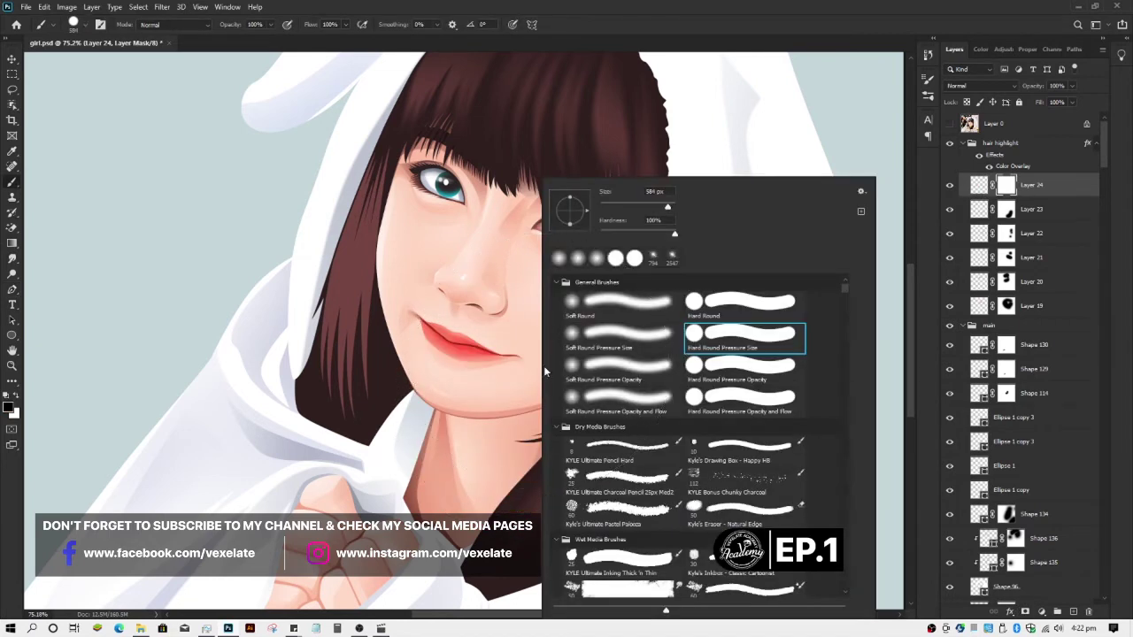
click(614, 306)
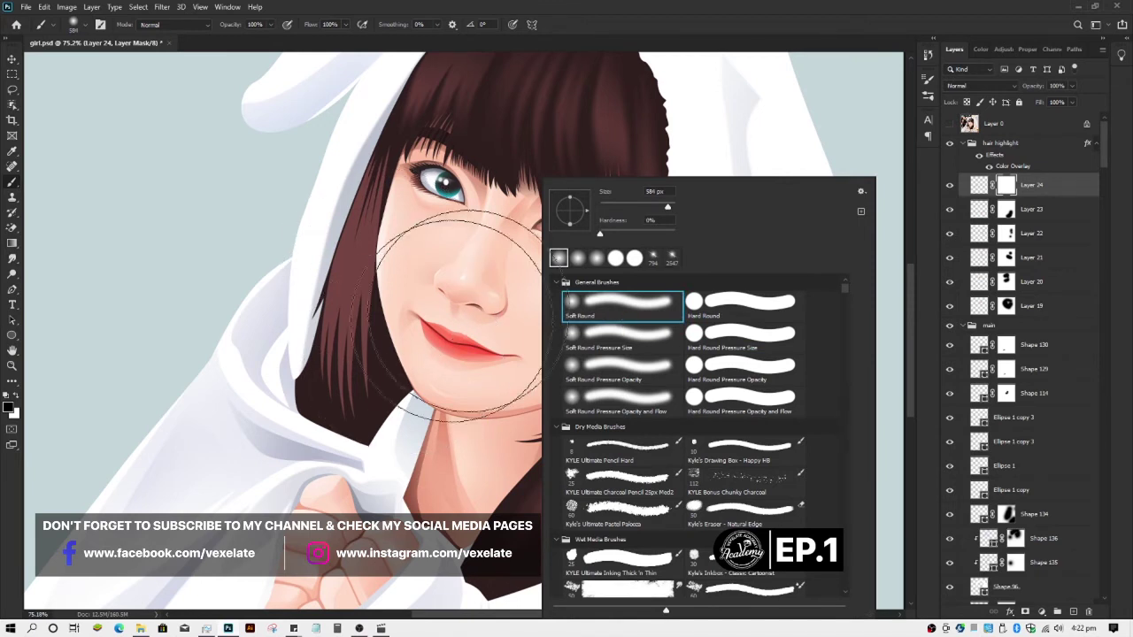
click(777, 24)
- Apply Motion Blur to the strands on Layer 24 with an angle of -73° and a distance of 47 pixels
click(978, 184)
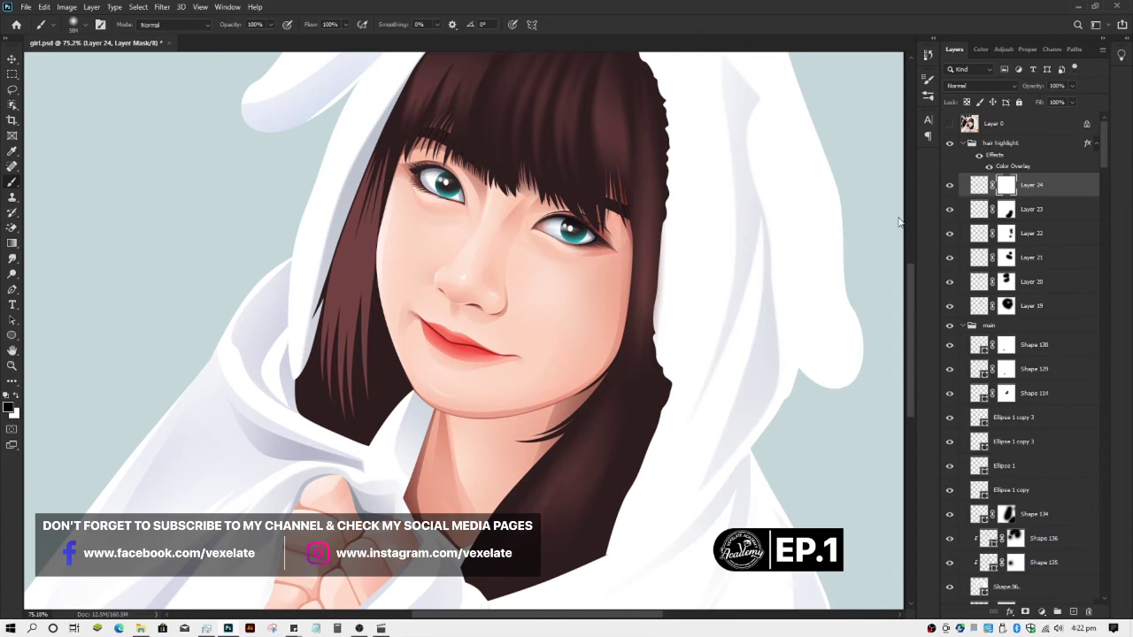
alt+click(515, 320)
key(ctrl+alt+f)
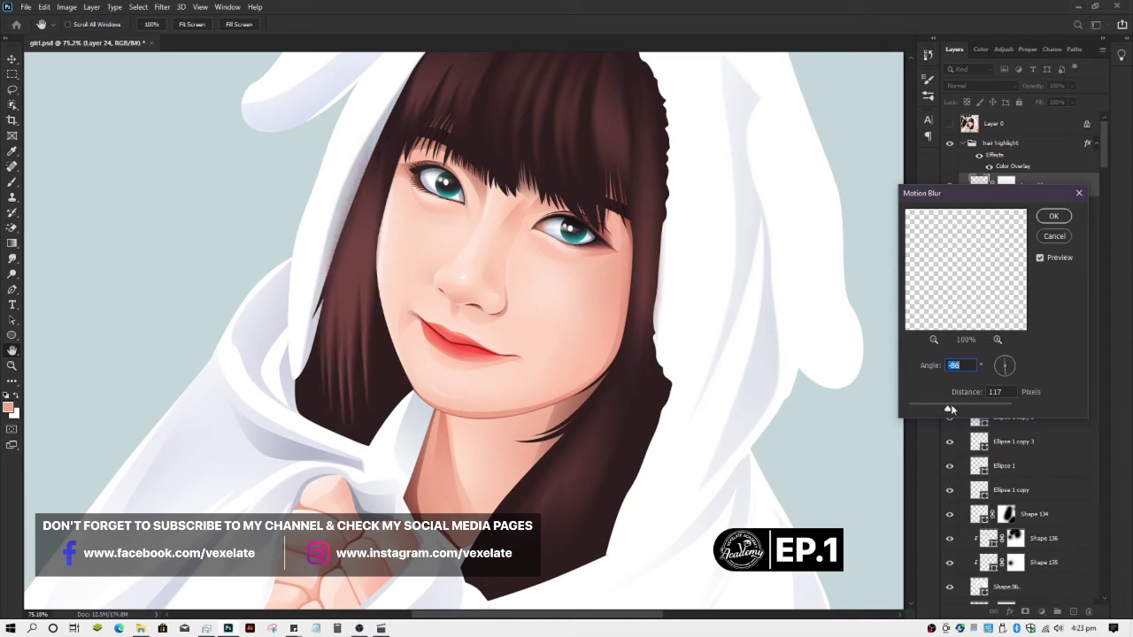
key(Tab)
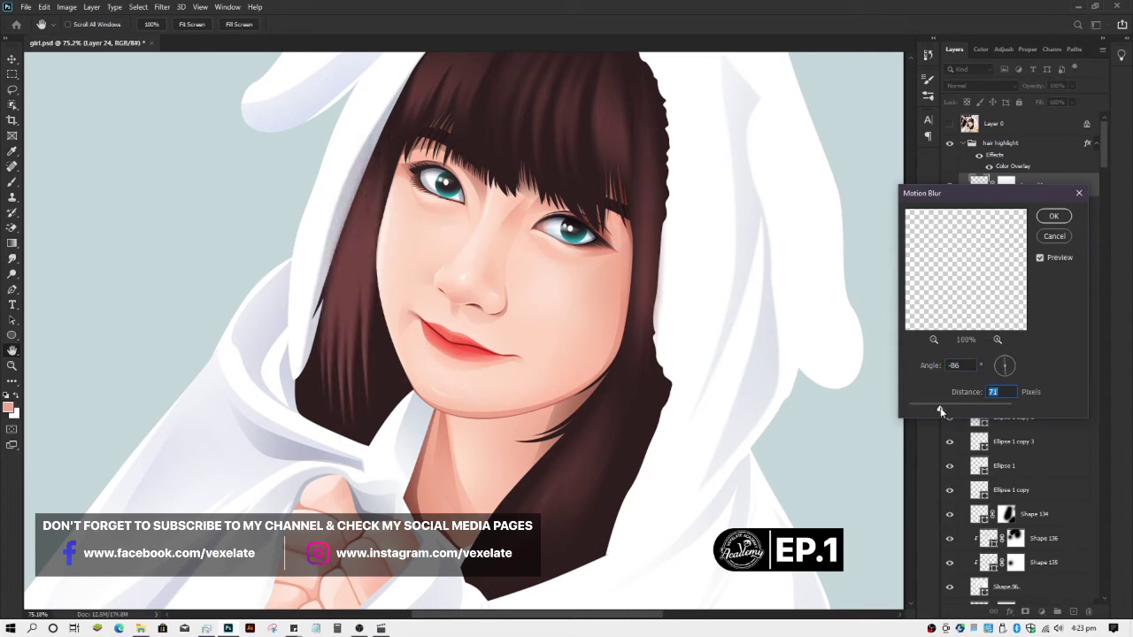
drag(940, 410, 934, 410)
click(1007, 375)
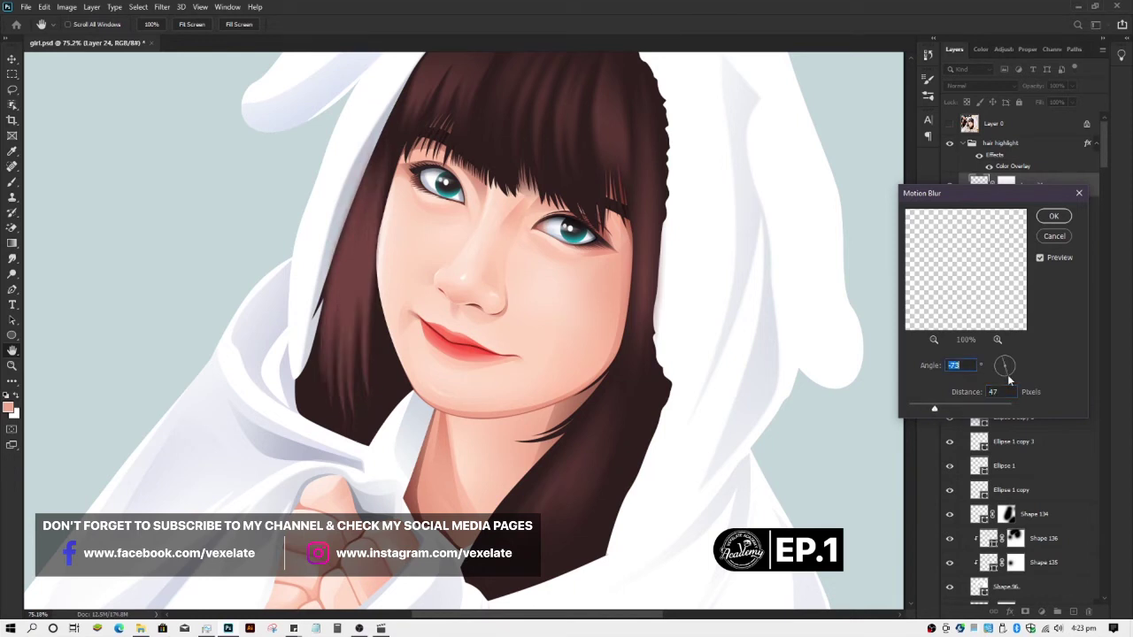
key(Return)
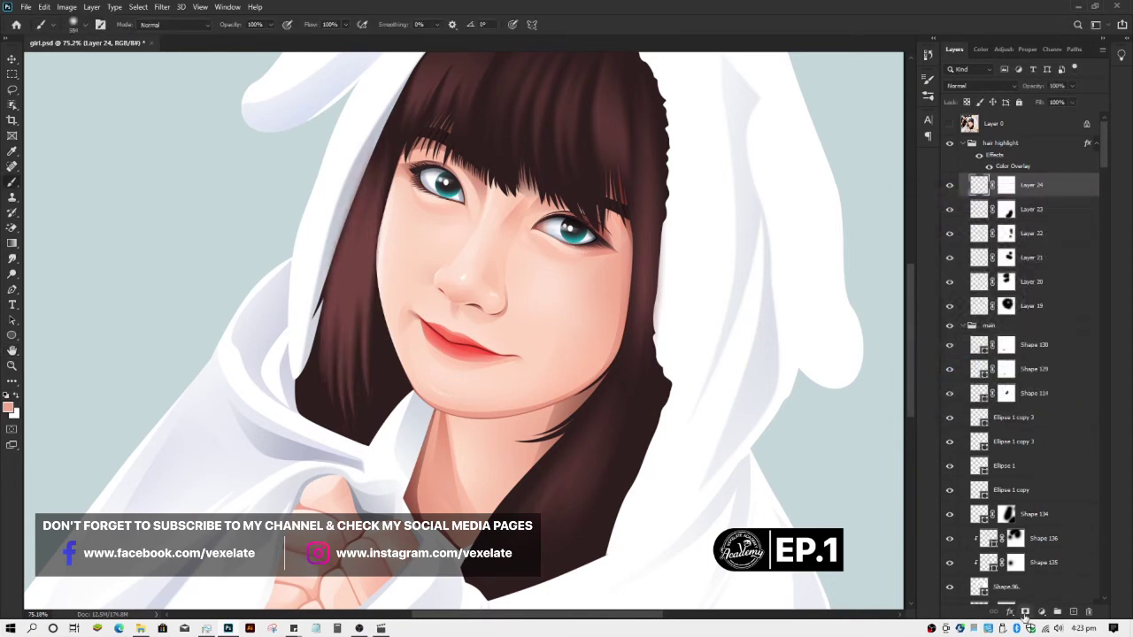
- Fade the side hair strands on Layer 24's mask with the soft black brush, disabling and re-enabling the mask to compare
click(1025, 612)
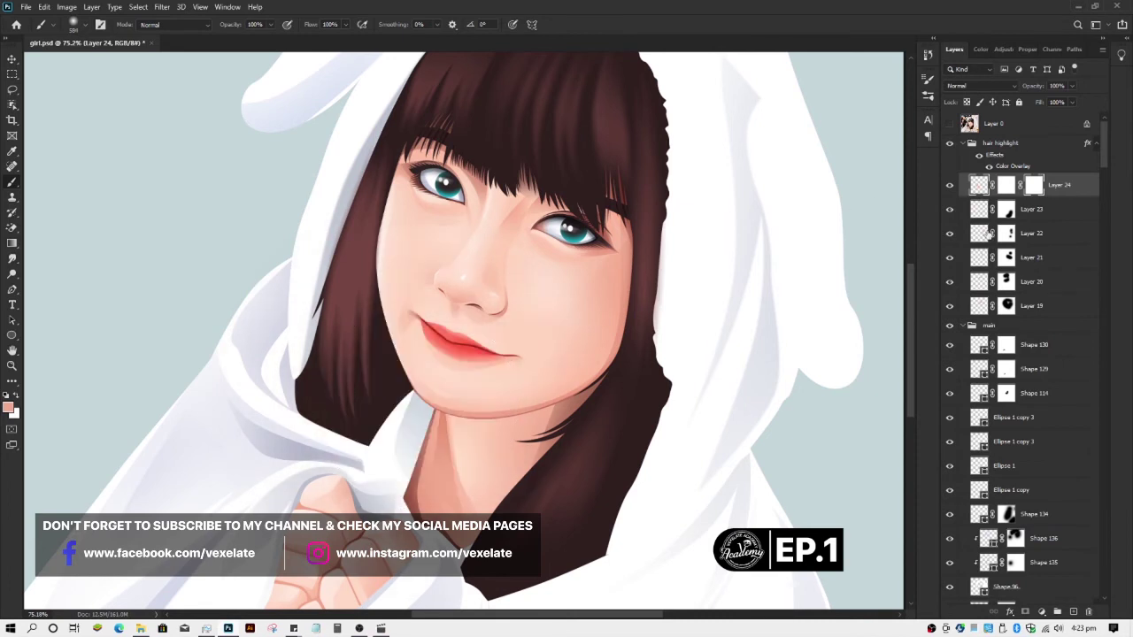
click(1007, 185)
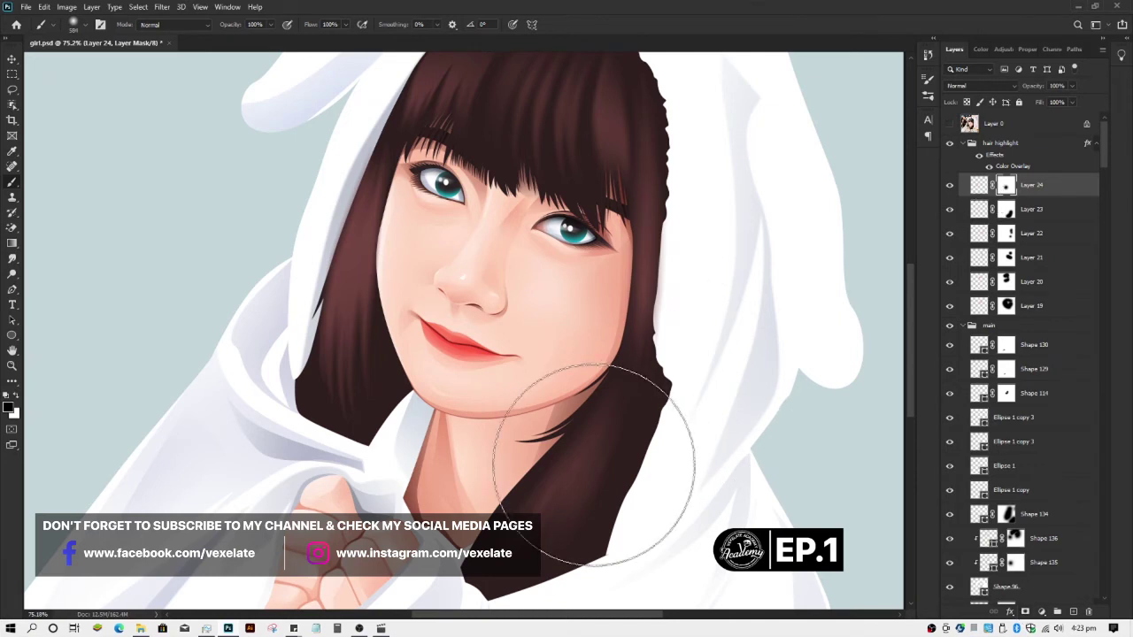
right_click(1005, 189)
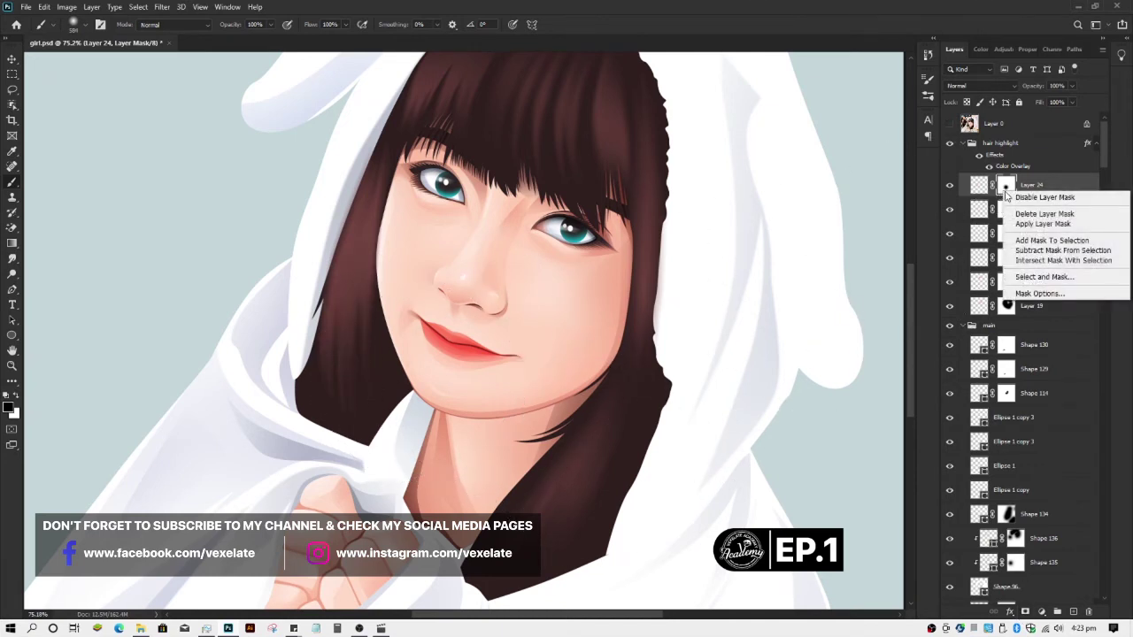
click(1044, 198)
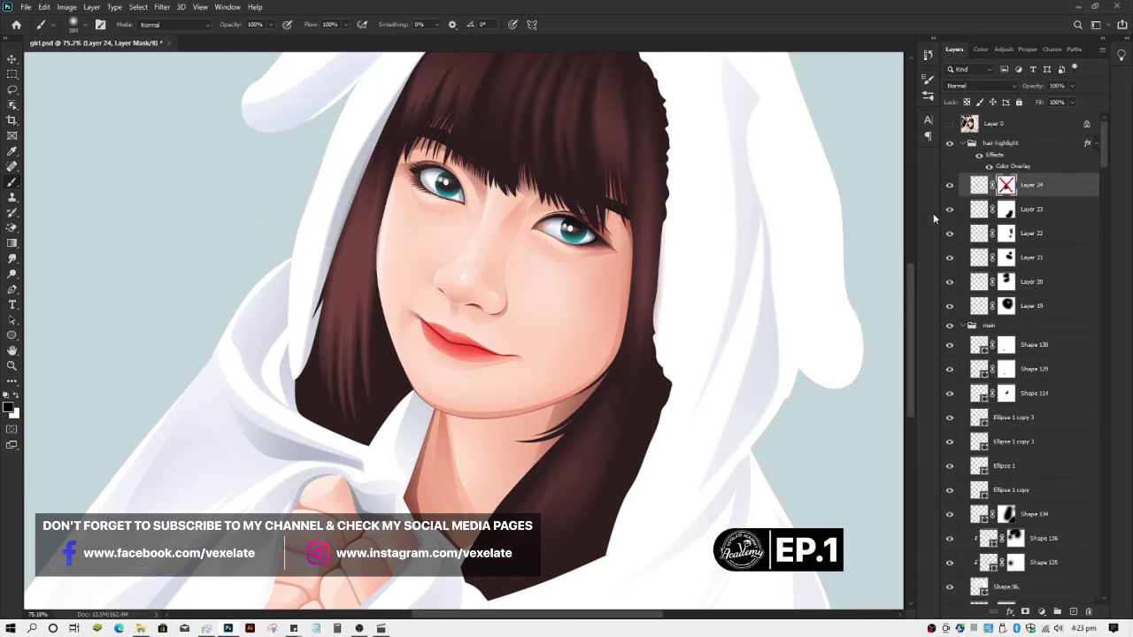
right_click(1007, 185)
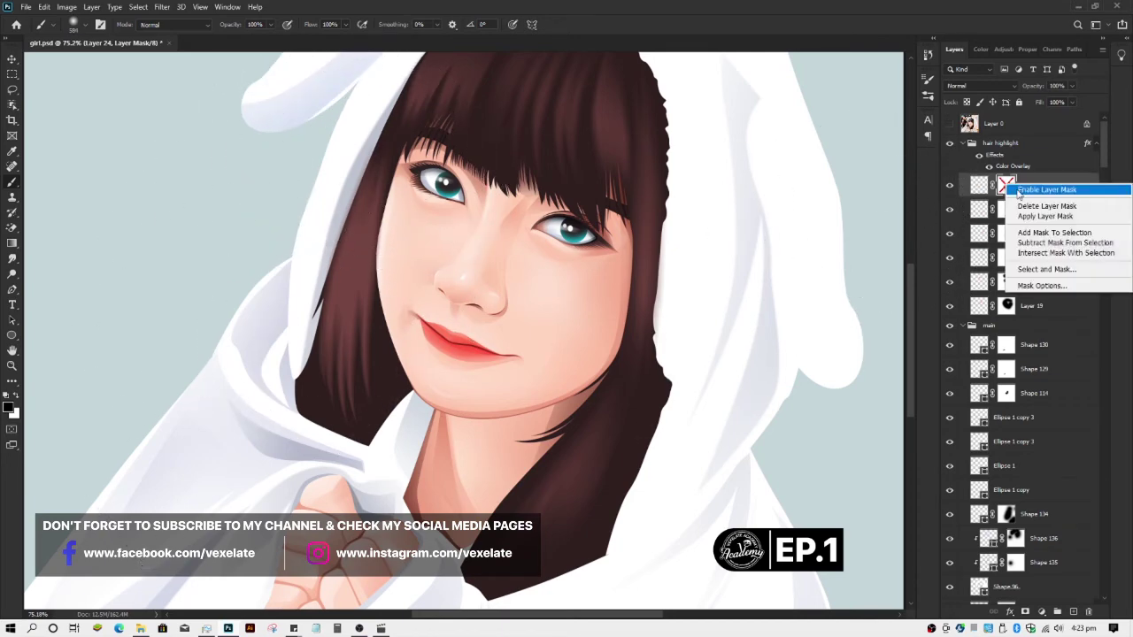
click(1027, 190)
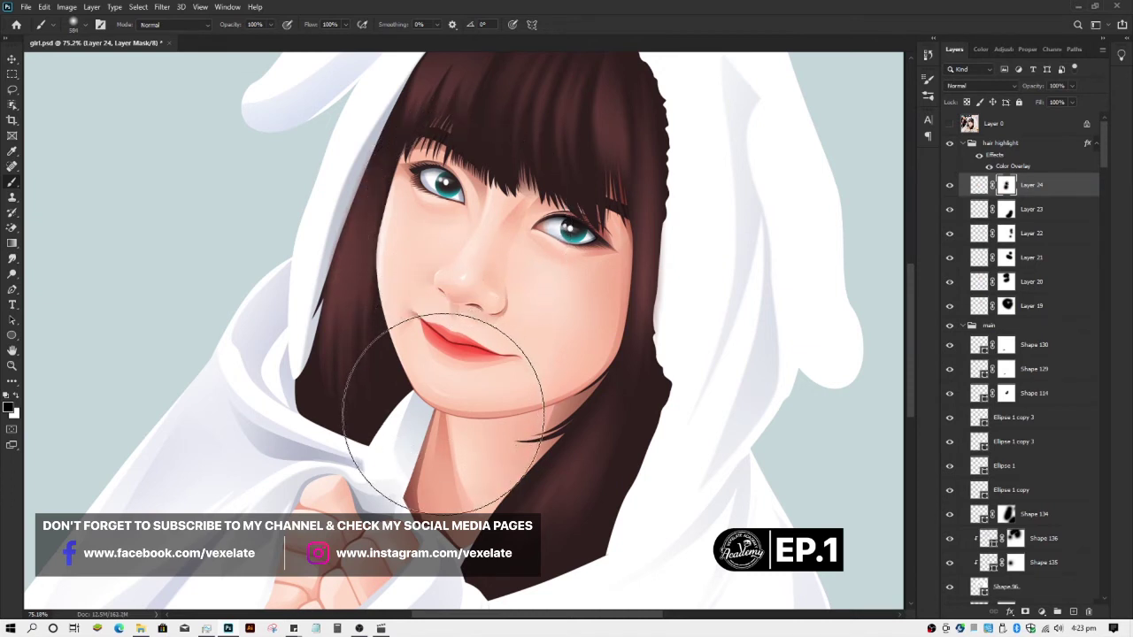
- Deselect Layer 24 and save the portrait file
key(v)
click(161, 295)
key(ctrl+0)
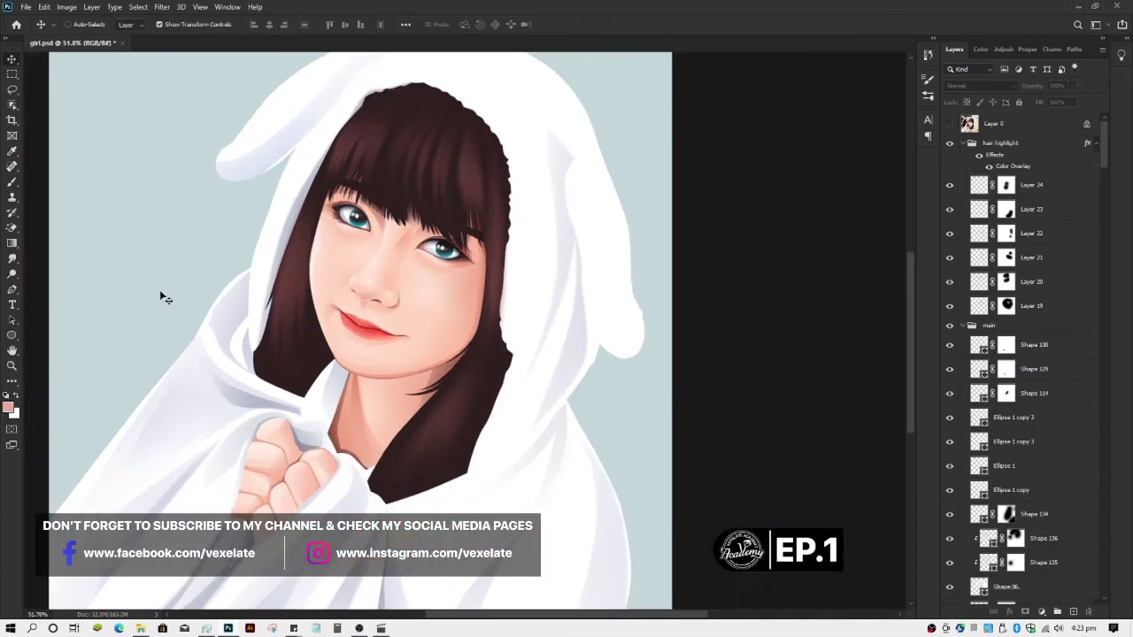
key(ctrl+s)
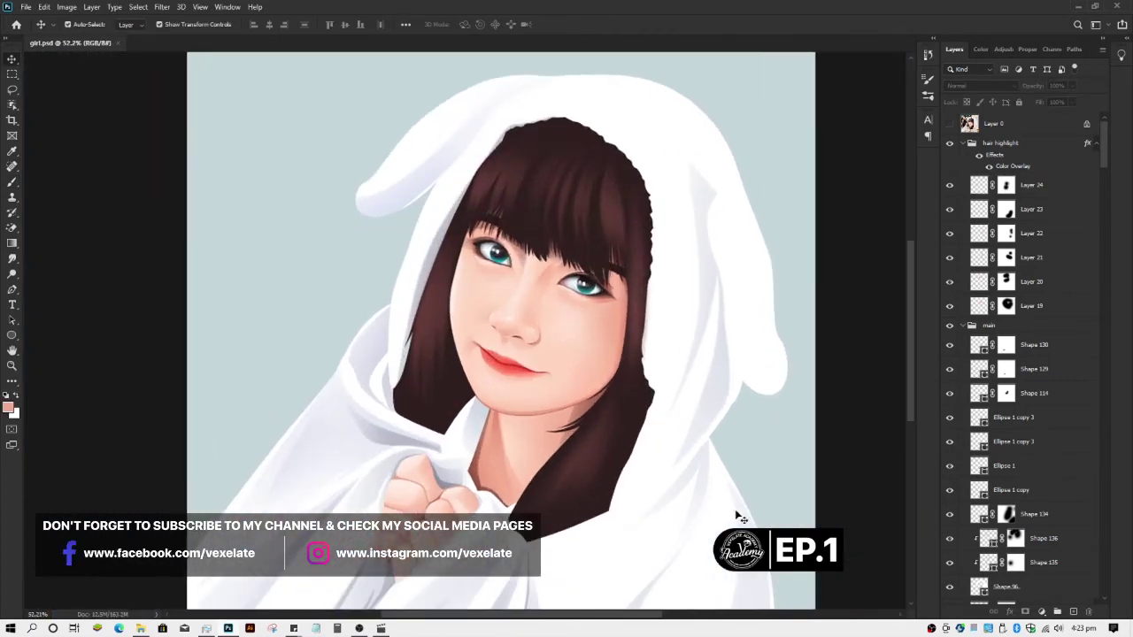
- Select the fringe highlight Layer 20 and add a new empty layer directly above it
scroll(653, 506, up, 1)
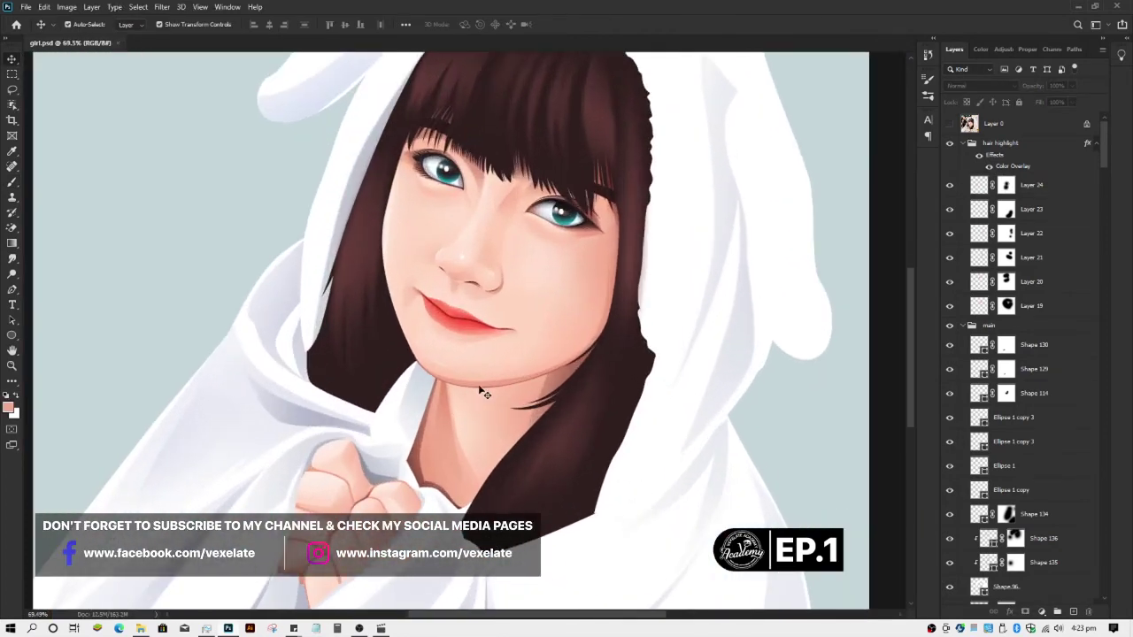
scroll(487, 395, up, 5)
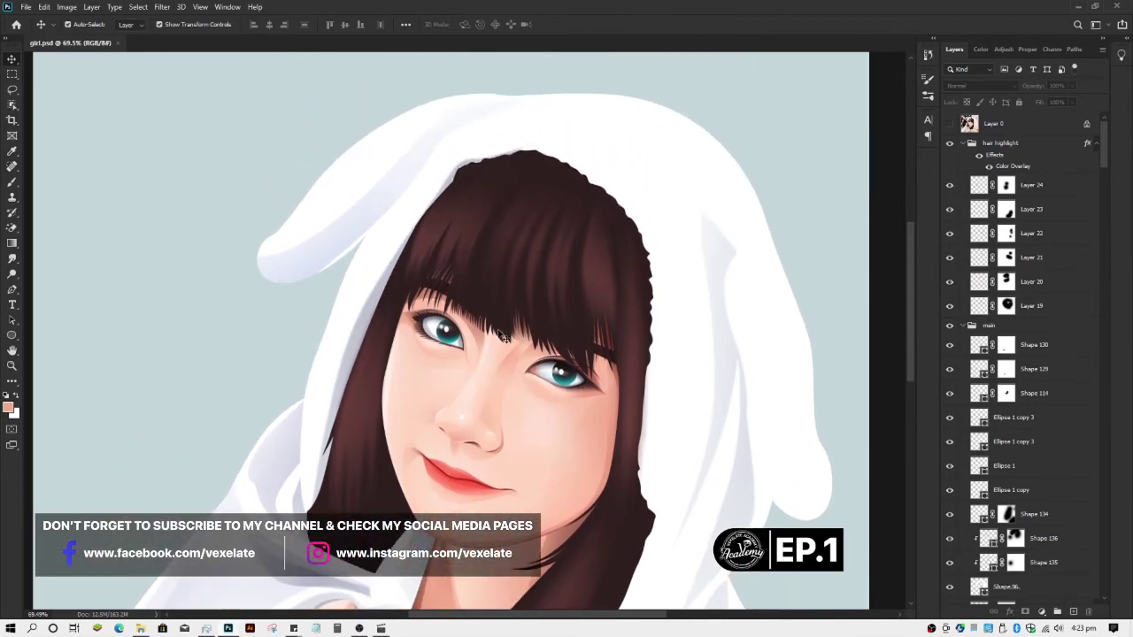
click(478, 308)
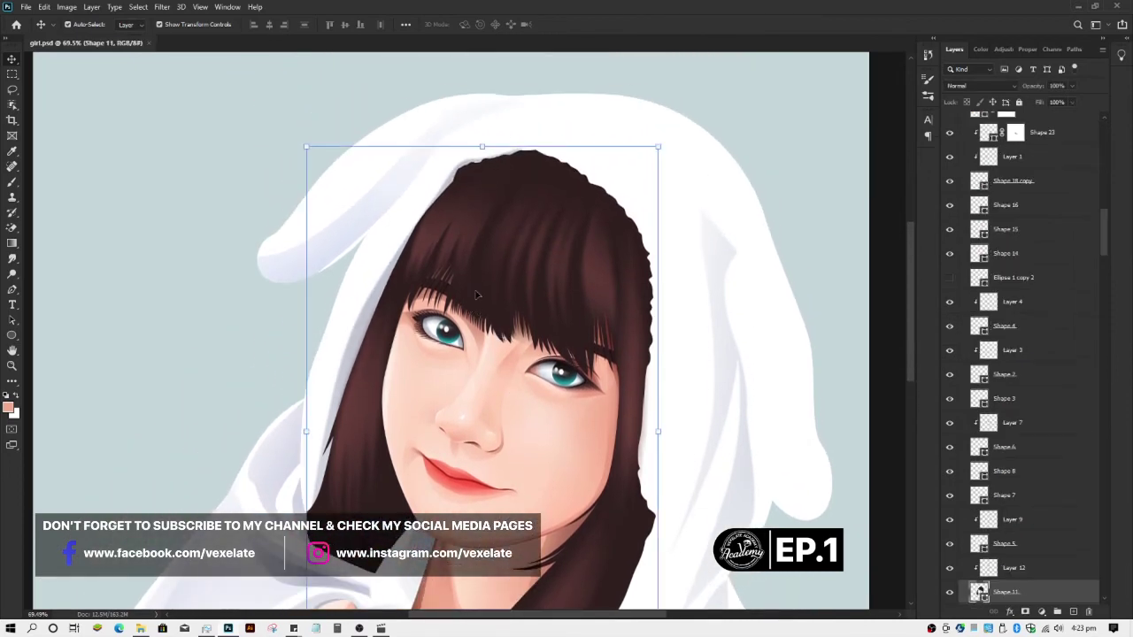
click(481, 214)
scroll(501, 244, up, 2)
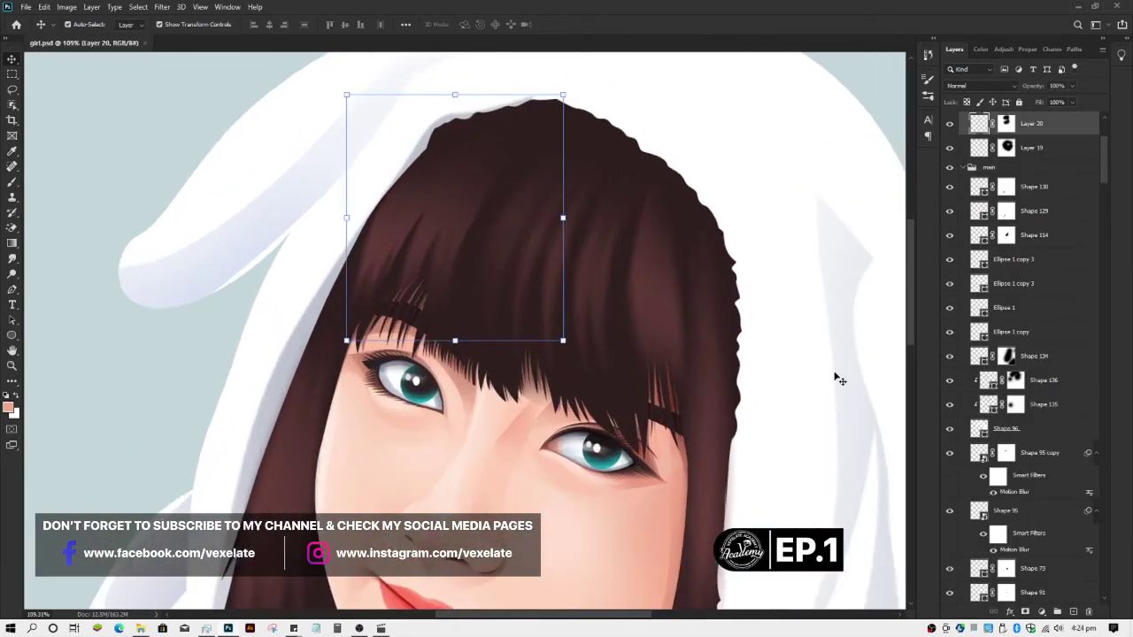
click(1072, 611)
scroll(574, 276, up, 1)
- Draw three separate curved strand paths from the crown down to the fringe tips above the inner corner of the eye
key(p)
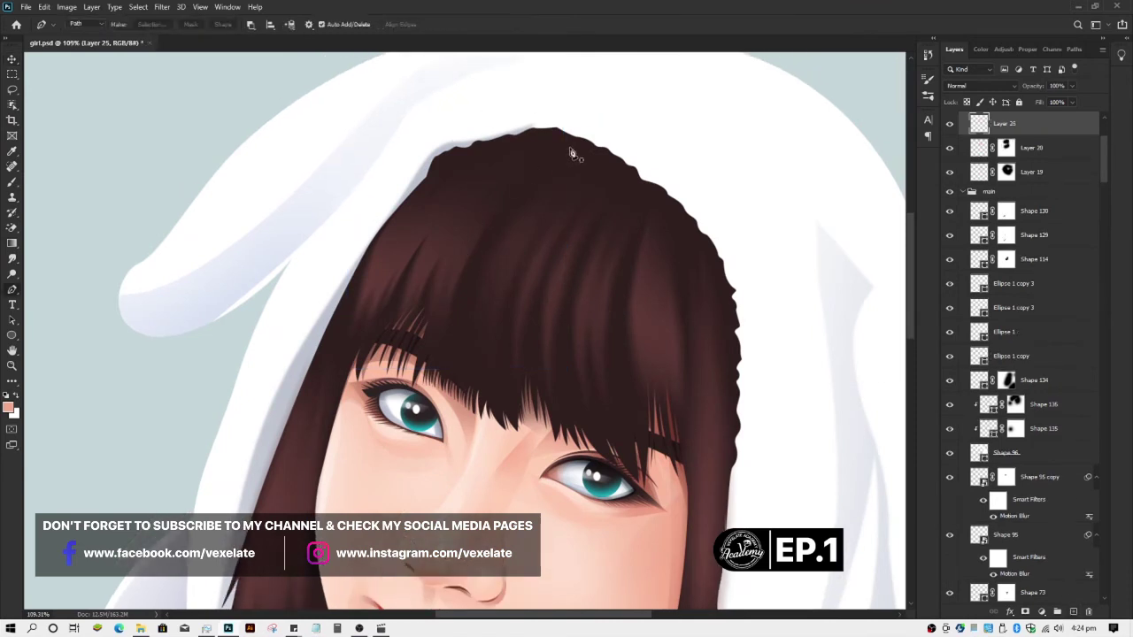
click(569, 147)
drag(479, 404, 503, 538)
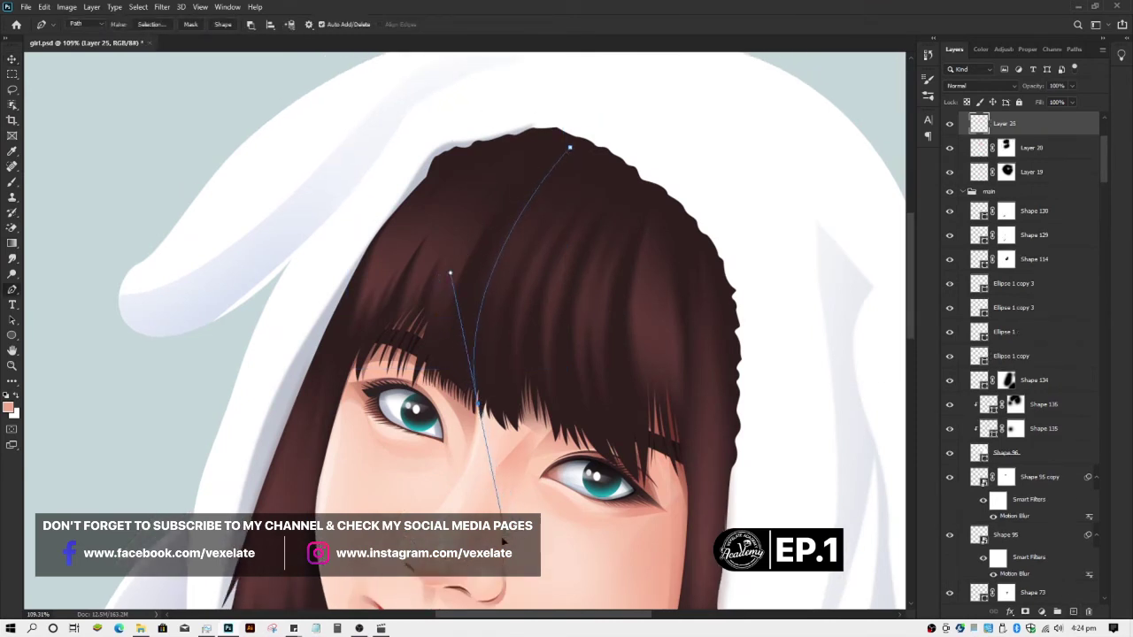
key(Escape)
click(539, 155)
drag(443, 382, 461, 473)
key(Escape)
click(549, 160)
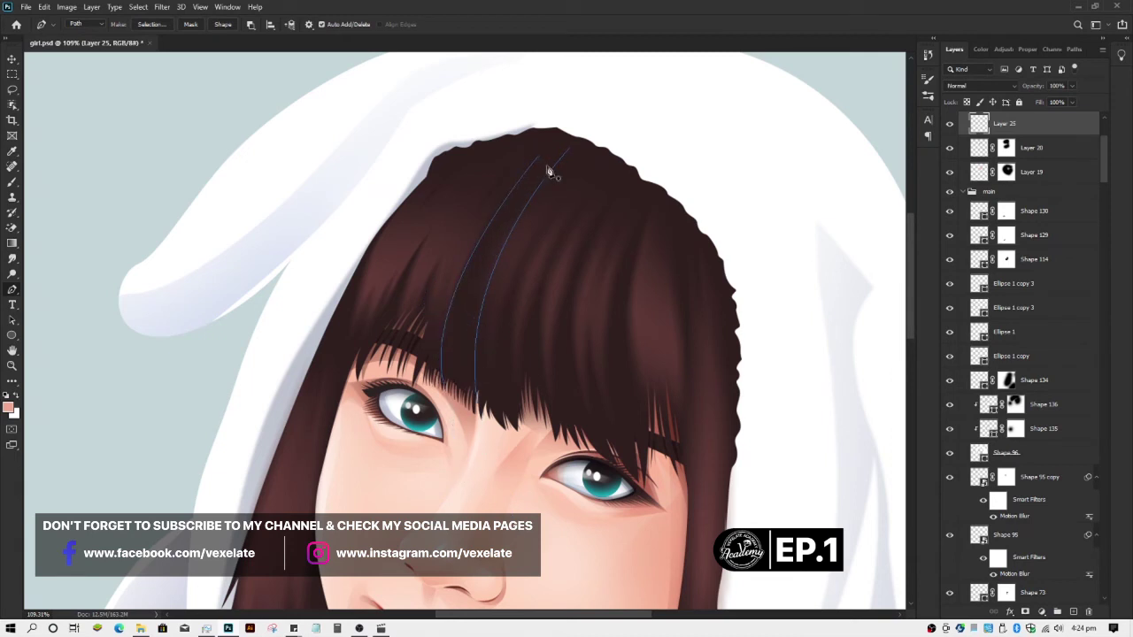
drag(461, 392, 472, 519)
ctrl+click(515, 492)
- Add two more curved strand paths from the crown to the fringe tips, alongside the first three
scroll(456, 375, up, 1)
scroll(456, 375, up, 3)
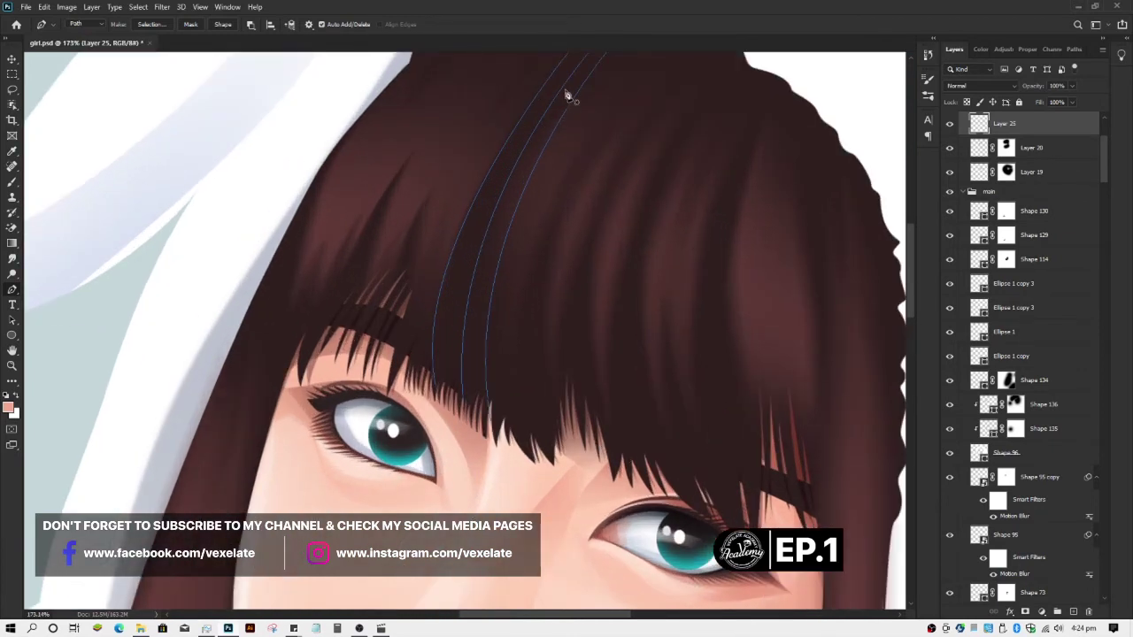
click(571, 59)
drag(451, 391, 470, 558)
ctrl+click(533, 485)
scroll(531, 292, down, 3)
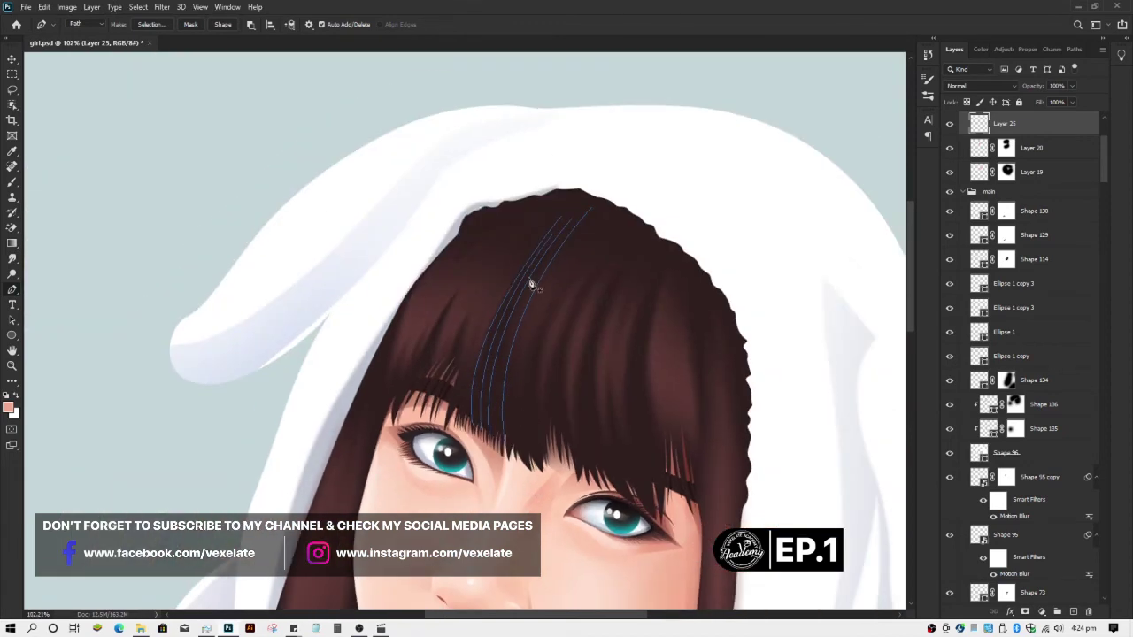
click(581, 228)
drag(523, 465, 569, 588)
ctrl+click(573, 499)
scroll(487, 443, down, 2)
scroll(407, 416, up, 2)
- Switch the brush back to Hard Round Pressure Size and set its size to 25 px
key(b)
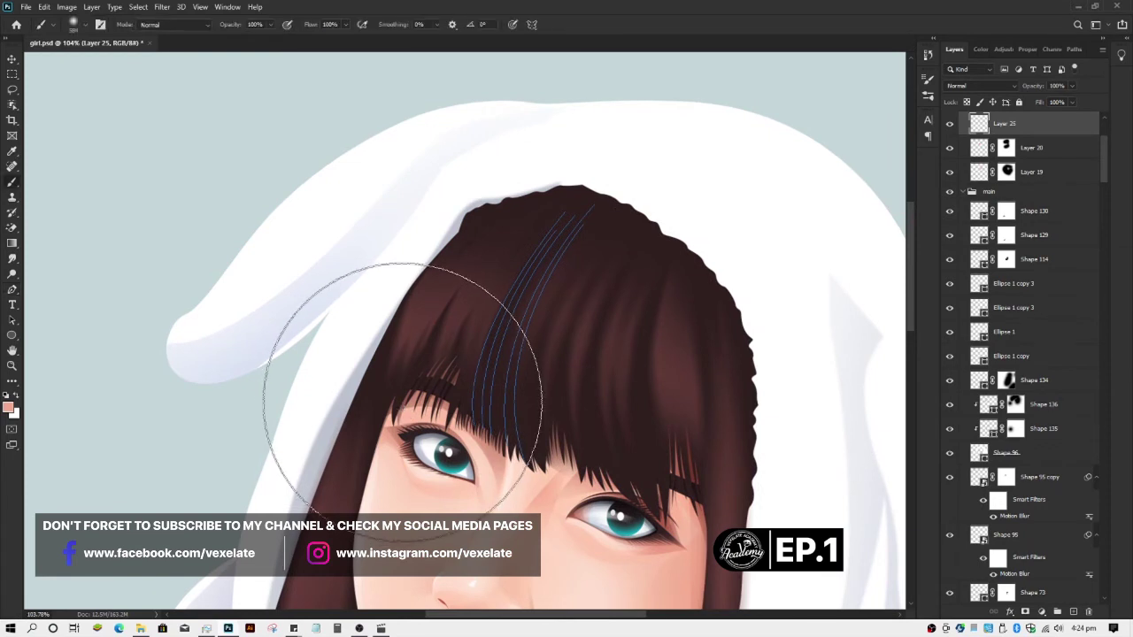
right_click(334, 399)
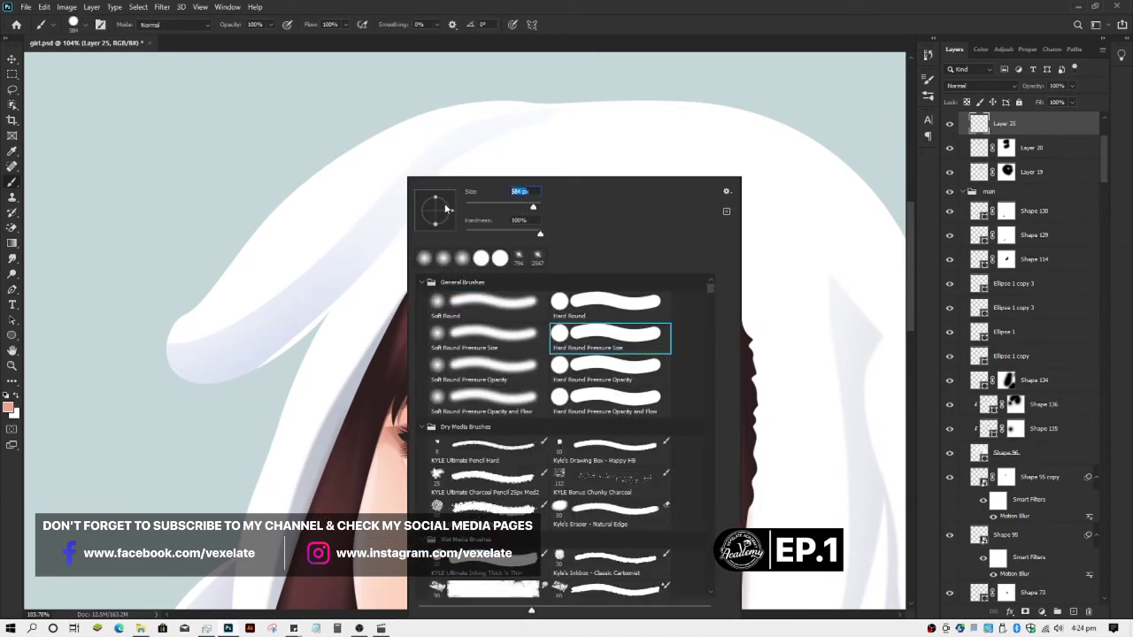
text(17)
key(Return)
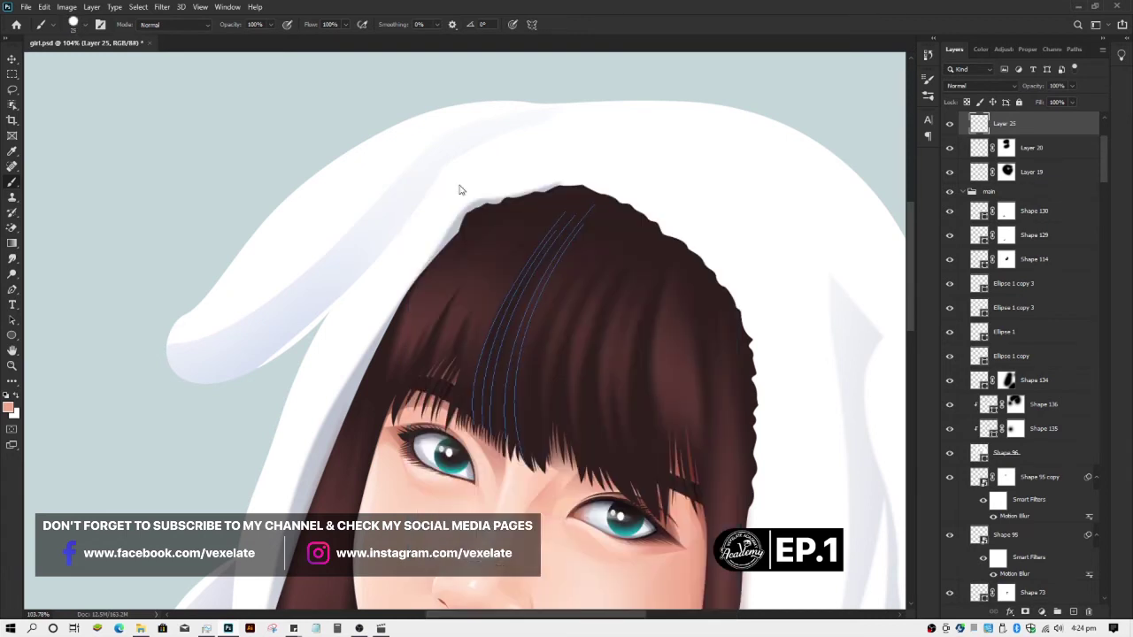
- Stroke the five fringe strand paths on Layer 25 with the Brush and Simulate Pressure, and dismiss the paths
key(p)
right_click(513, 279)
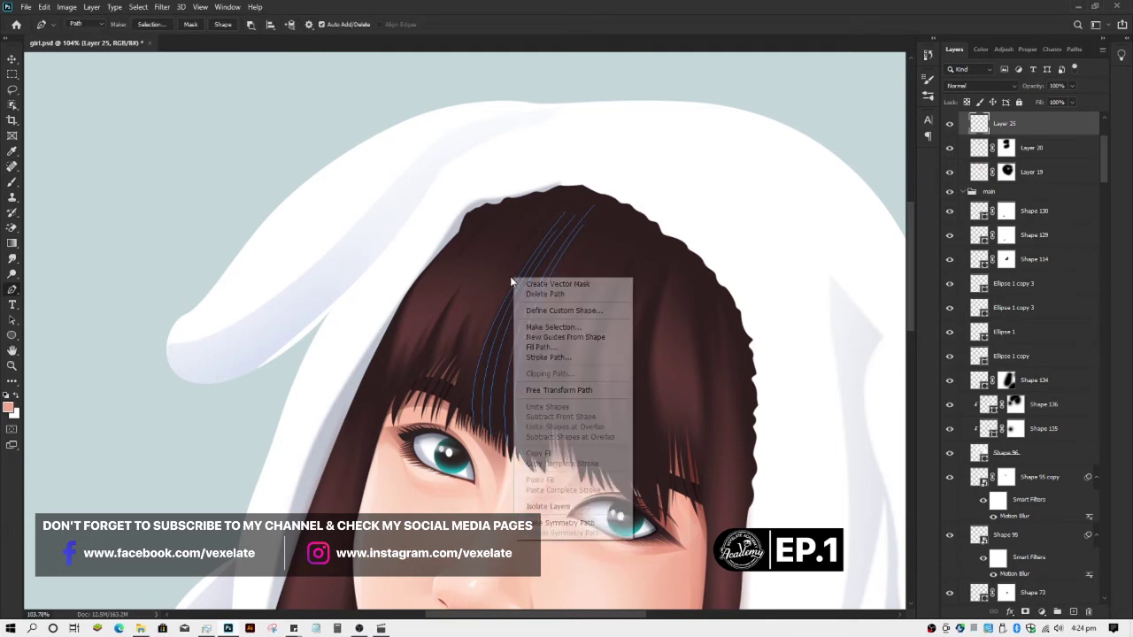
click(529, 357)
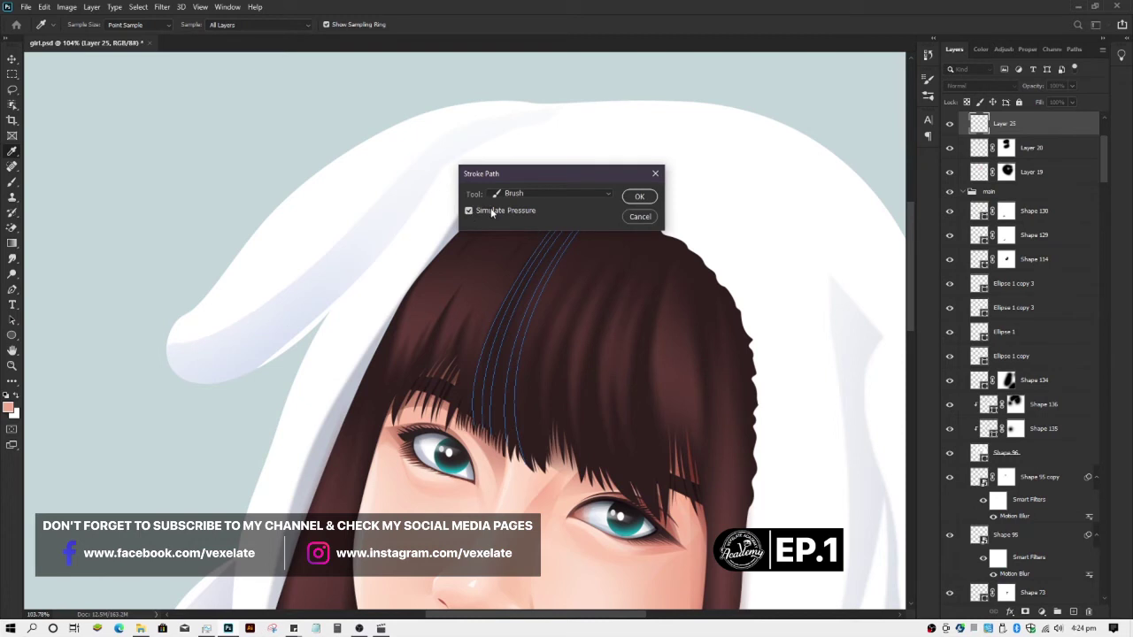
click(556, 194)
click(556, 194)
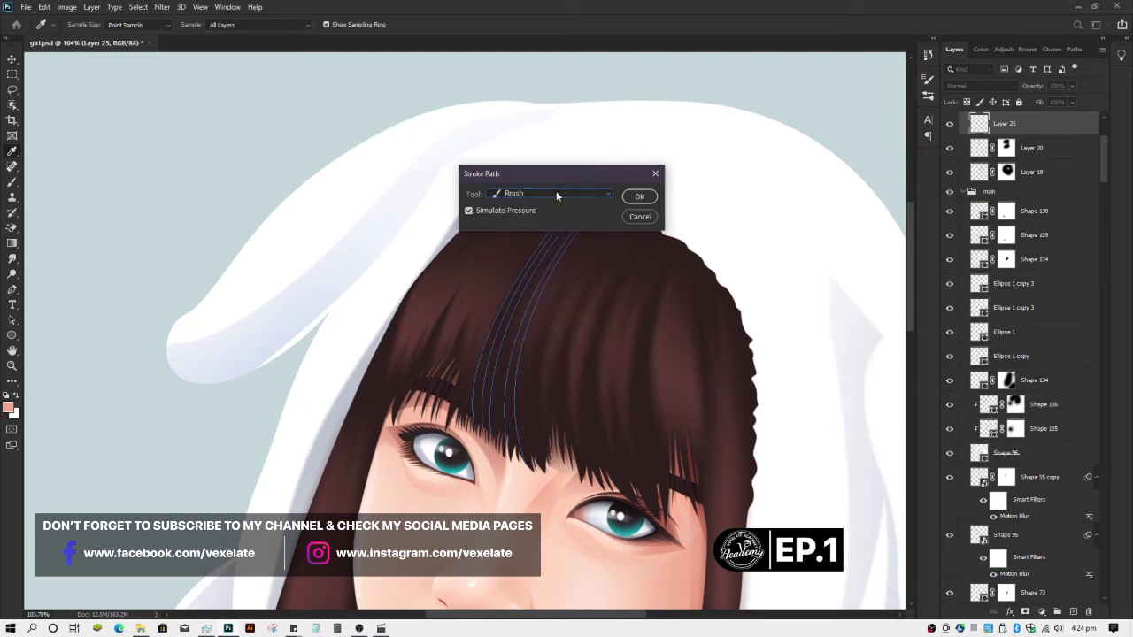
click(639, 197)
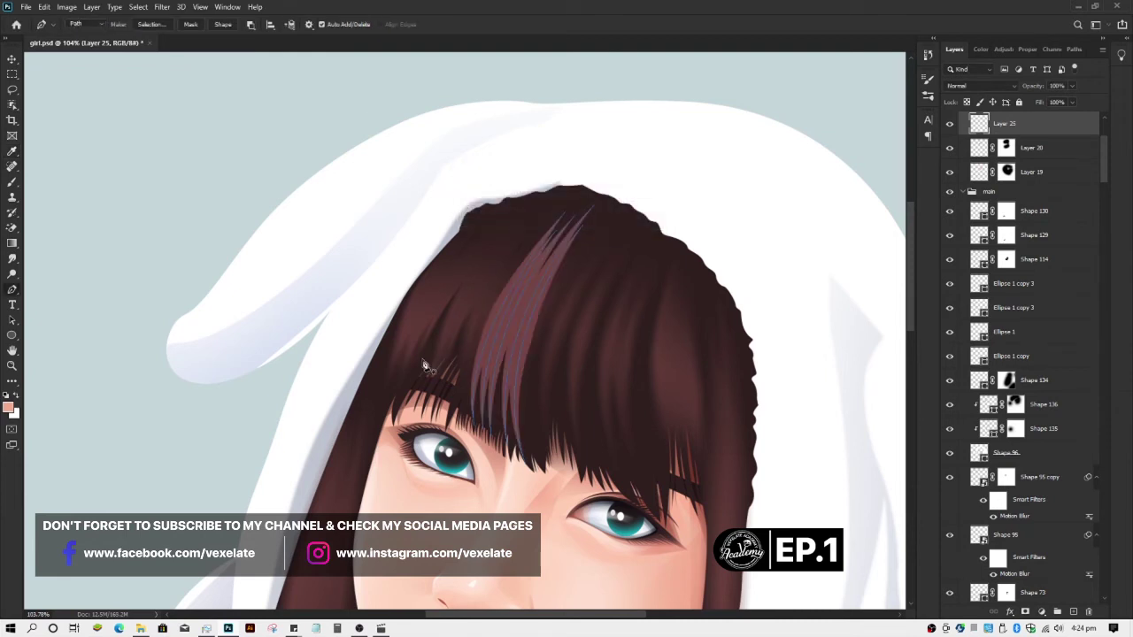
key(Escape)
- Add a layer mask to Layer 25 and apply Motion Blur to its strands, angled along the hair with a distance of 18 pixels
click(1025, 611)
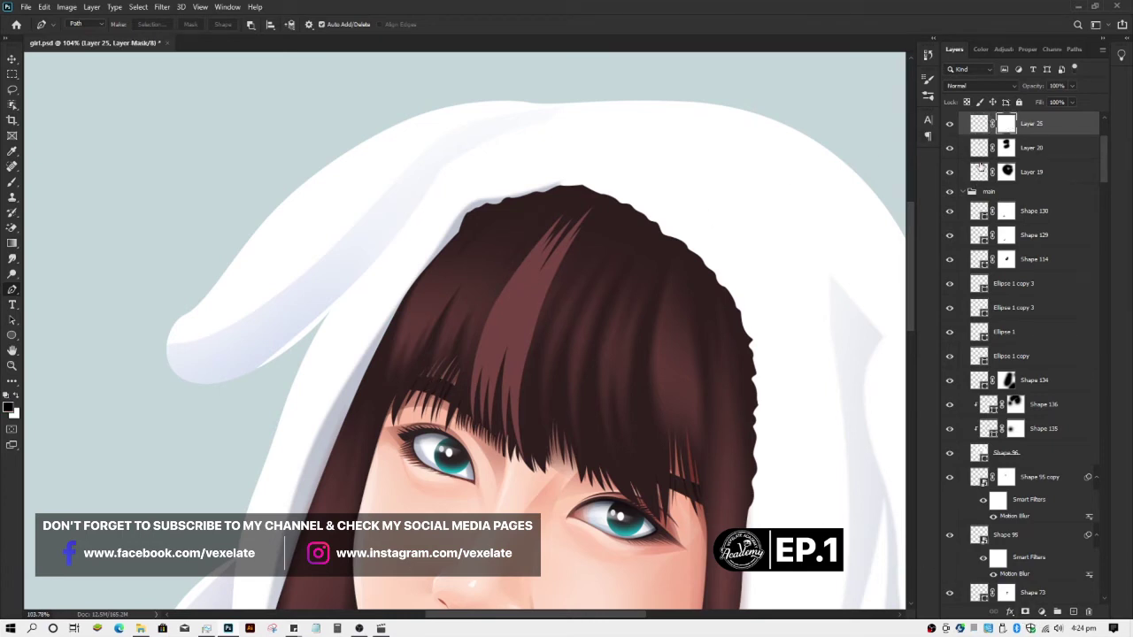
click(978, 124)
key(ctrl+alt+f)
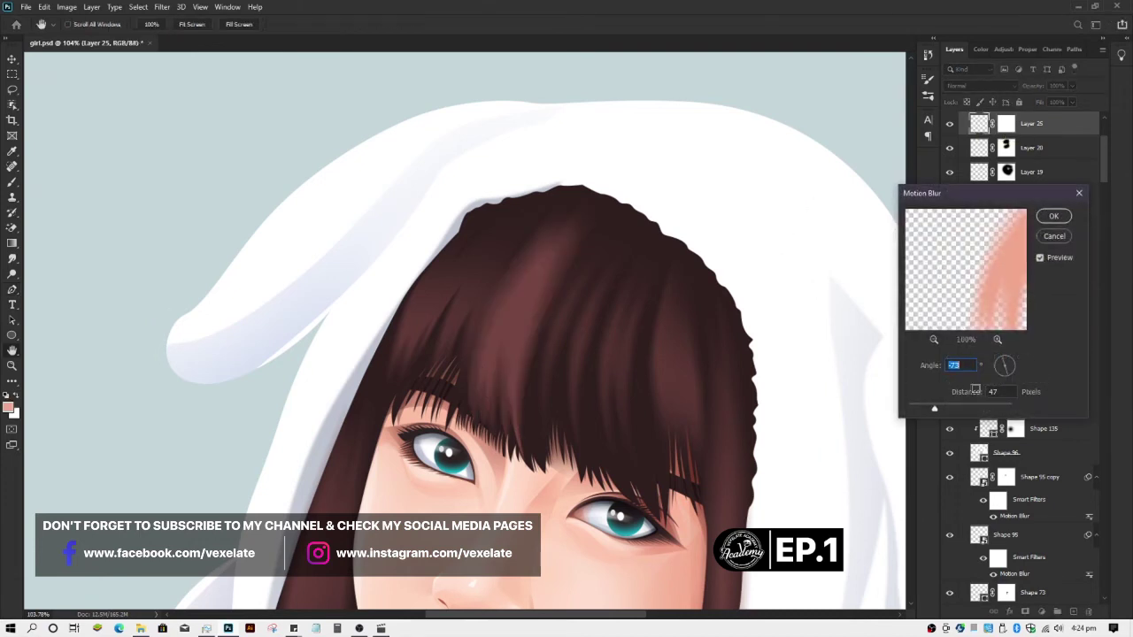
drag(934, 409, 926, 409)
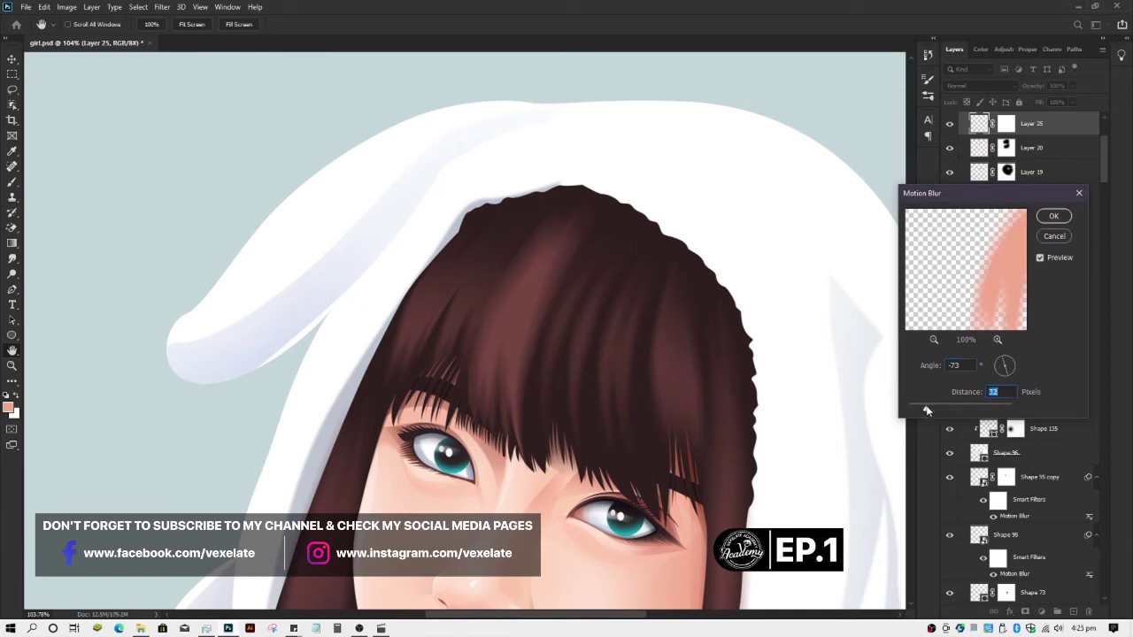
click(1006, 377)
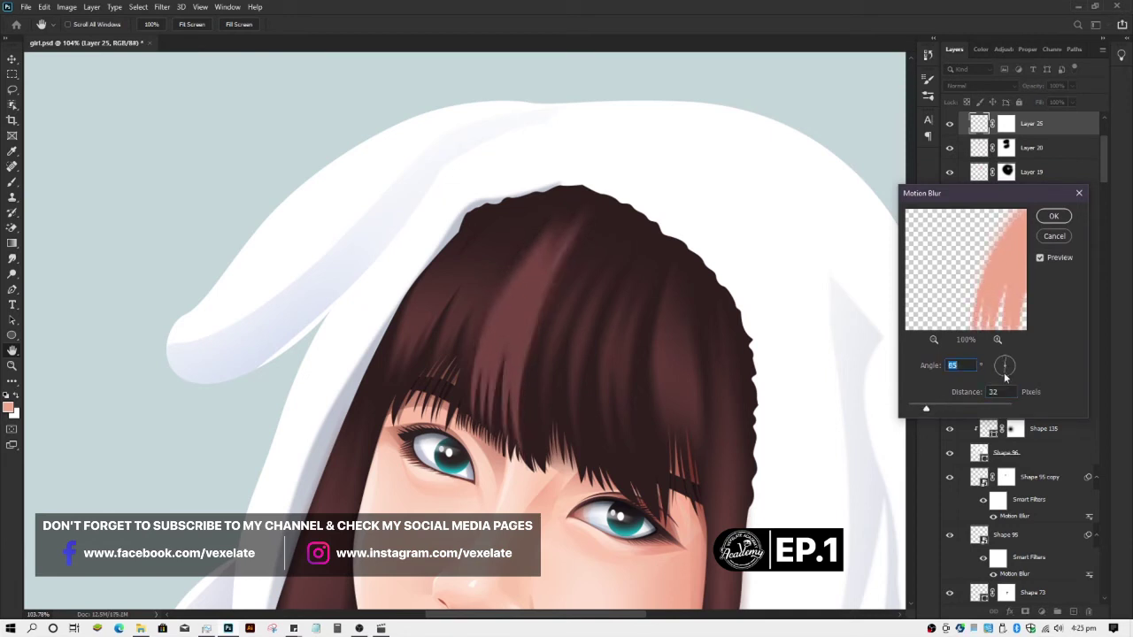
click(1009, 378)
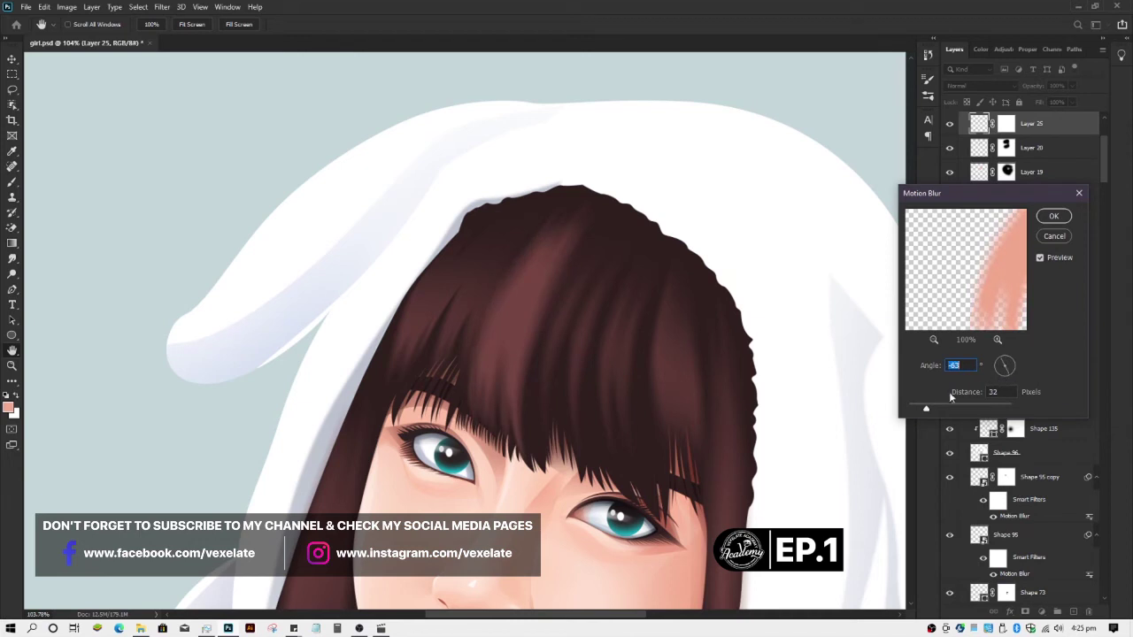
drag(926, 409, 918, 405)
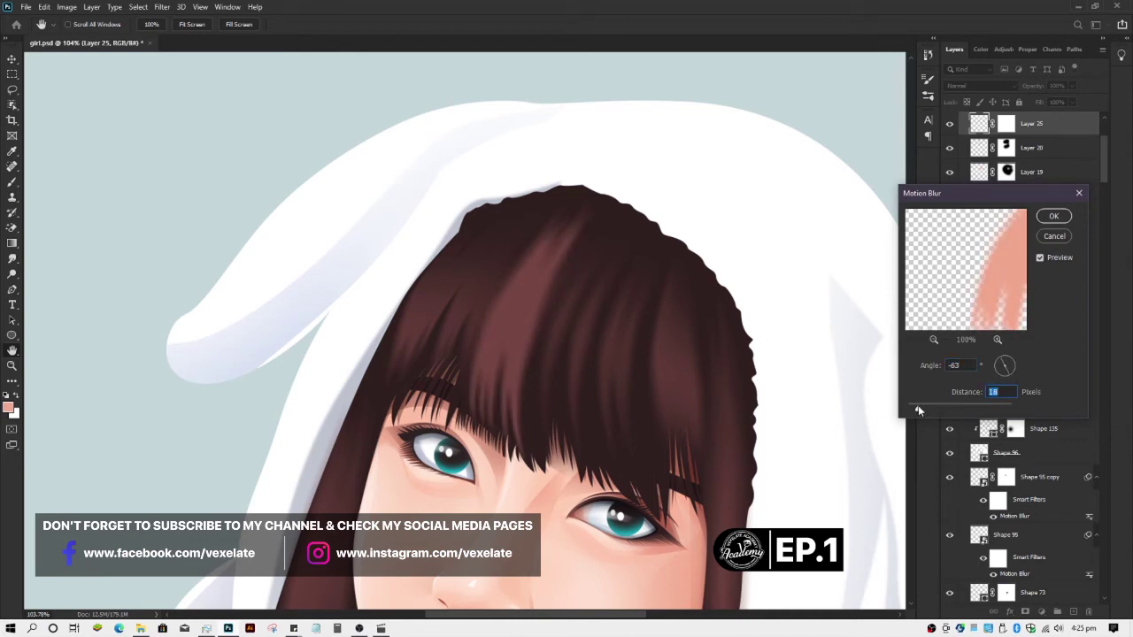
click(1013, 378)
key(Return)
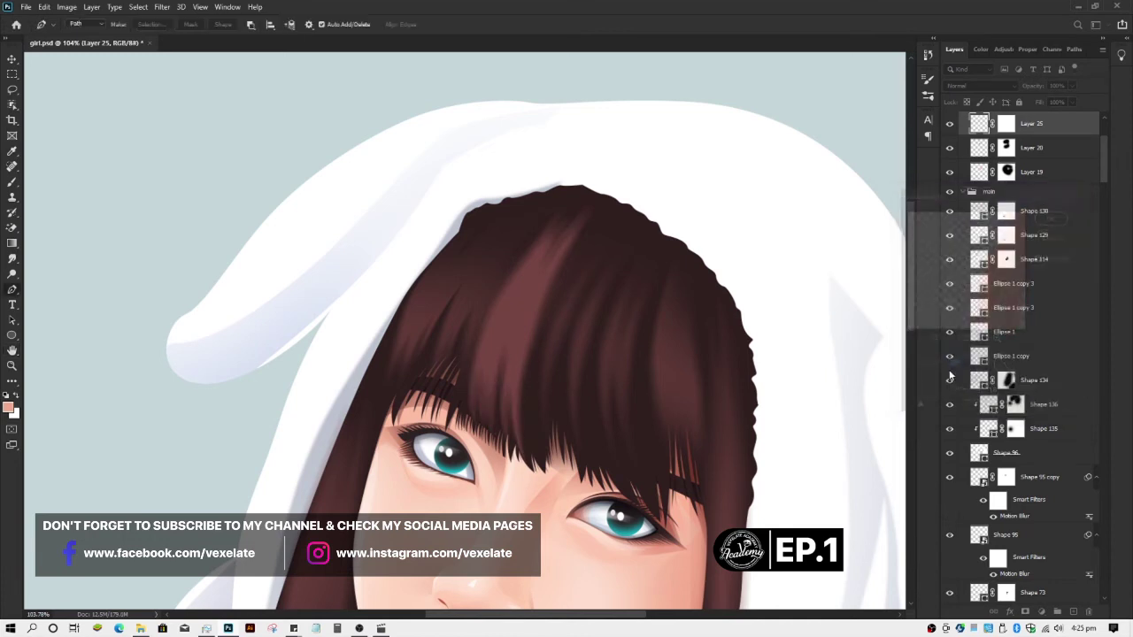
- Fade the ends of the Layer 25 strands by painting black on its mask with an enlarged Soft Round brush, and save the file
key(v)
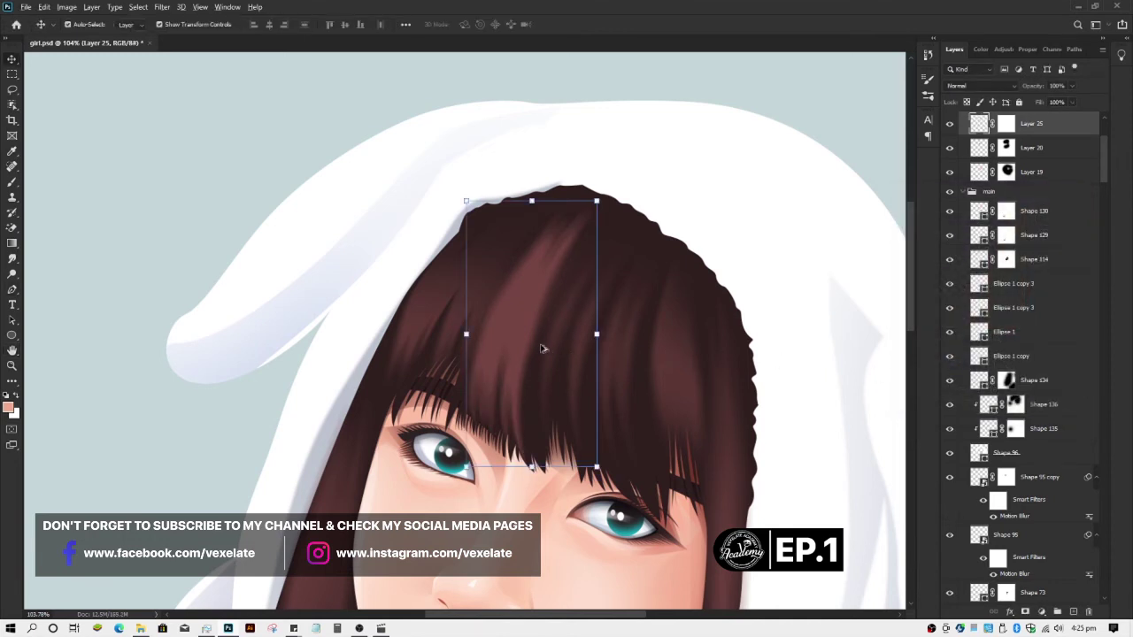
scroll(542, 348, down, 3)
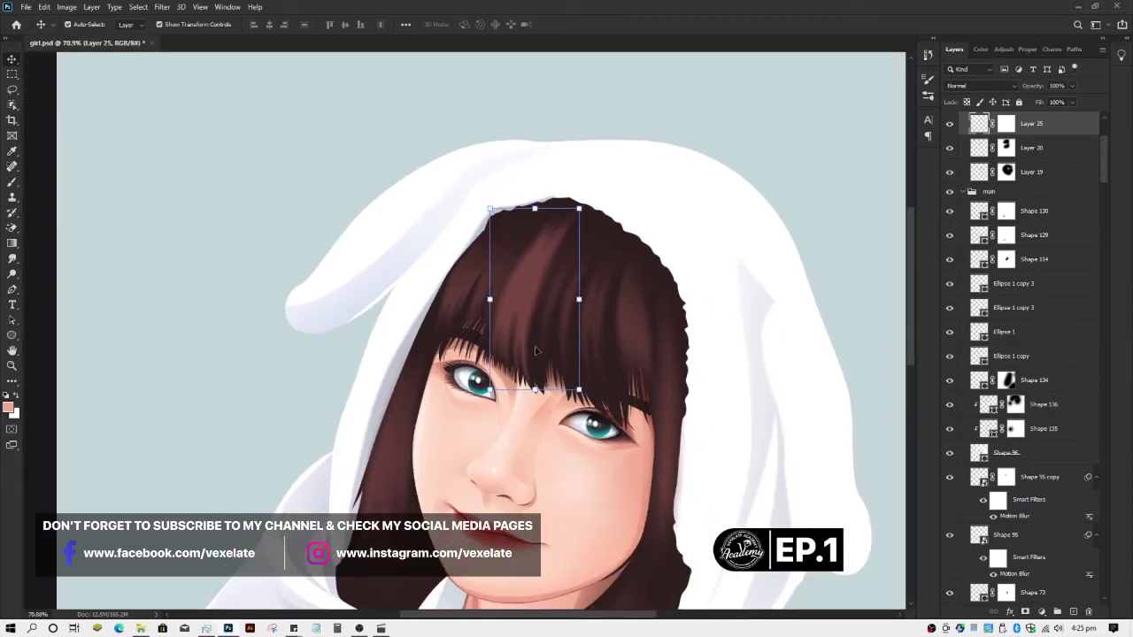
scroll(534, 352, up, 1)
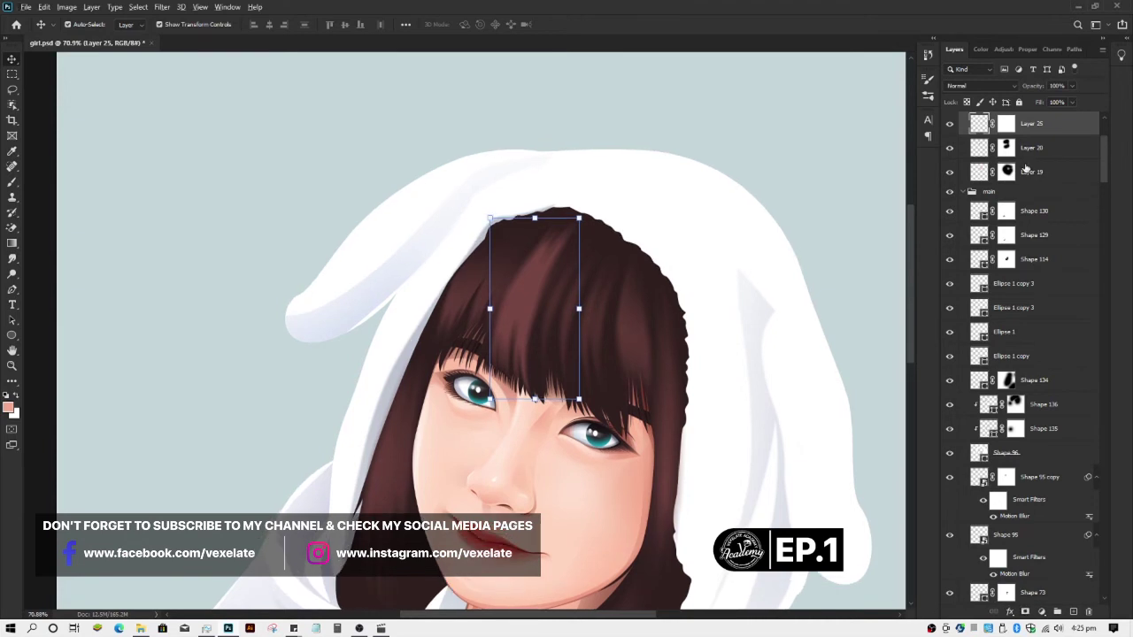
click(1007, 123)
key(b)
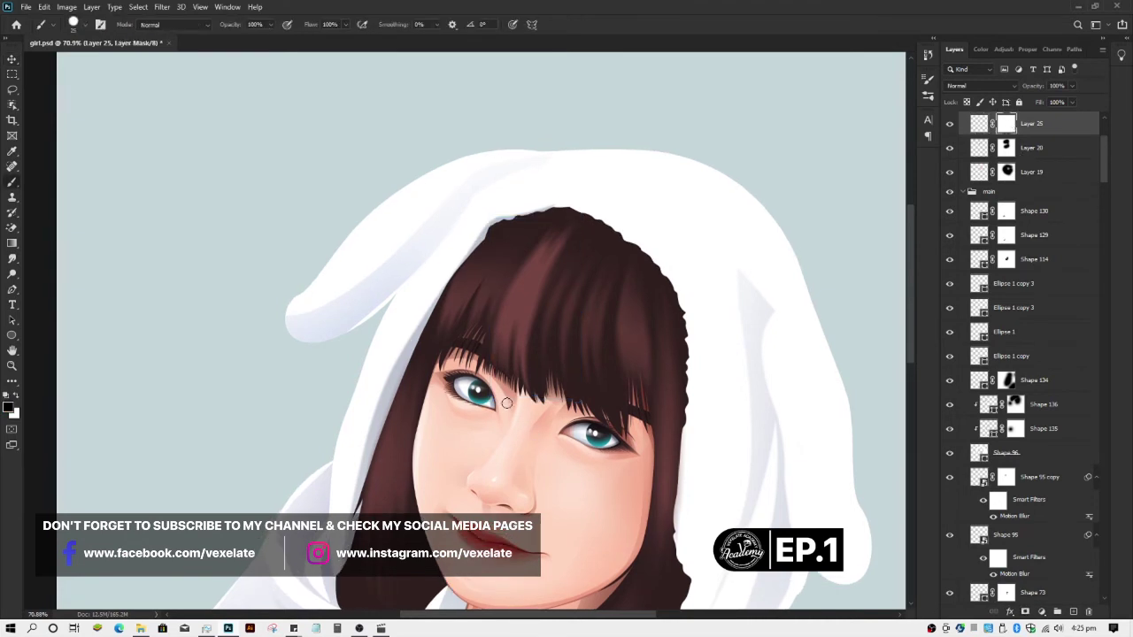
right_click(507, 403)
click(614, 326)
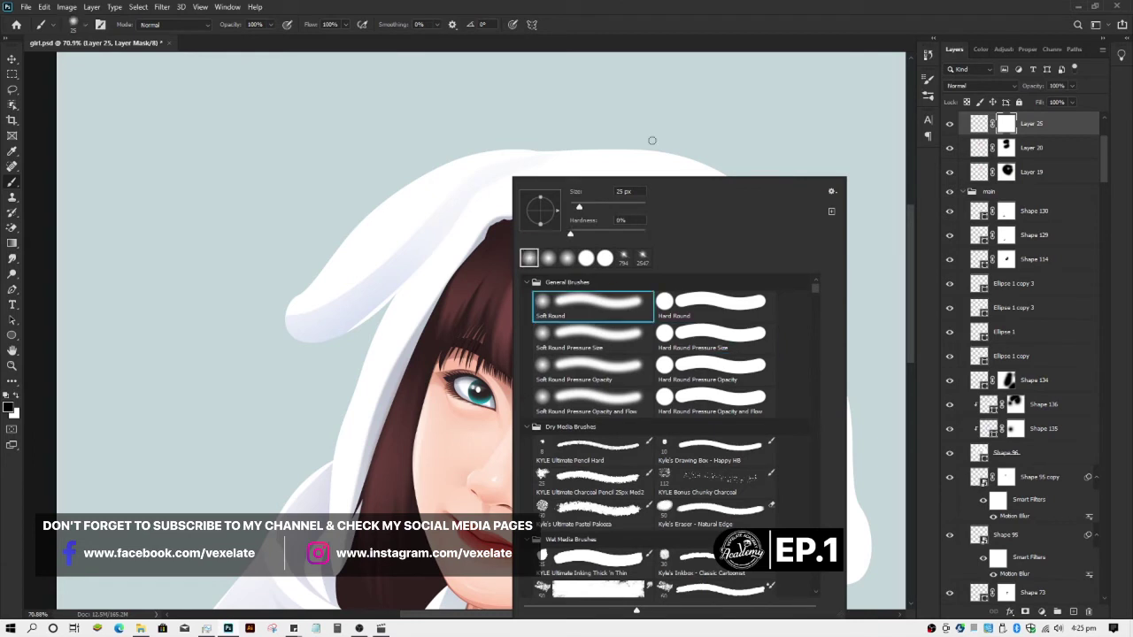
key(Return)
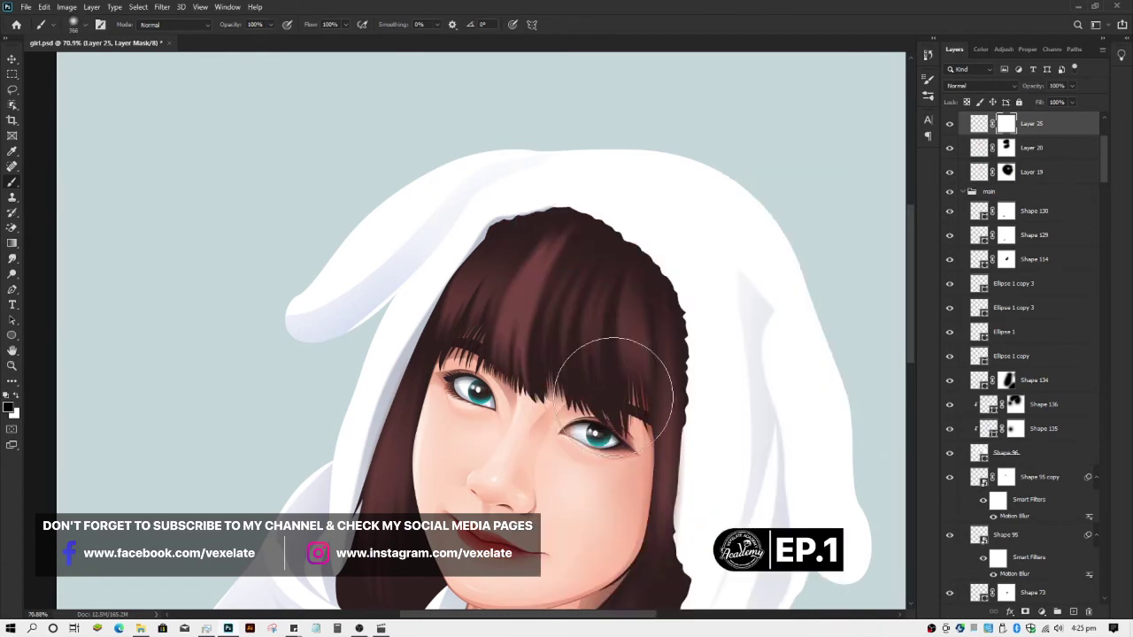
click(544, 381)
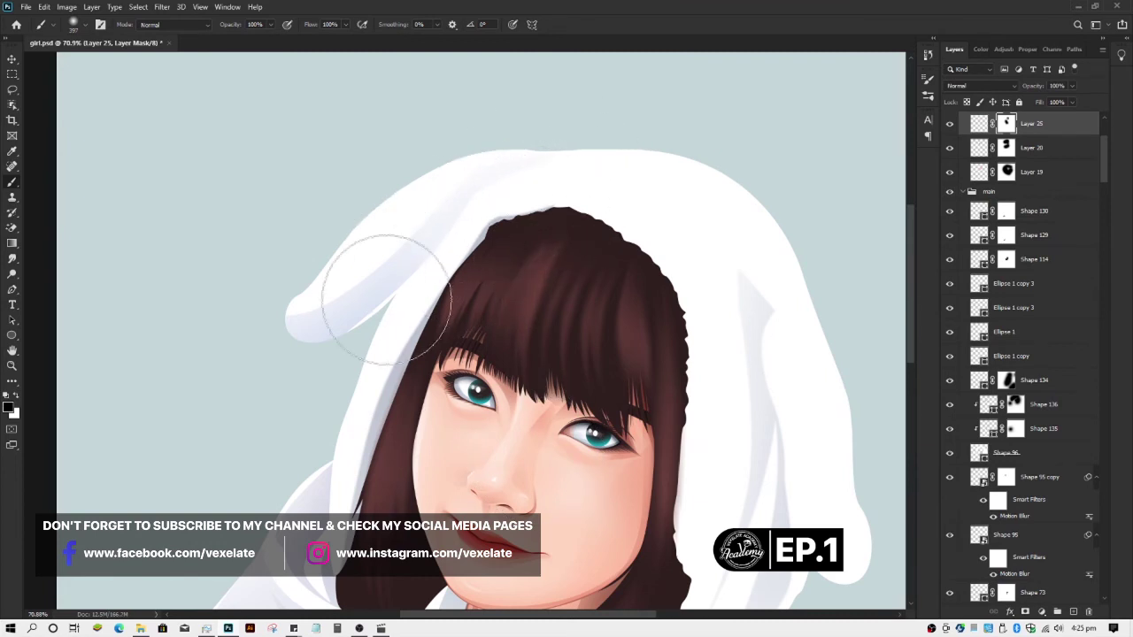
key(ctrl+s)
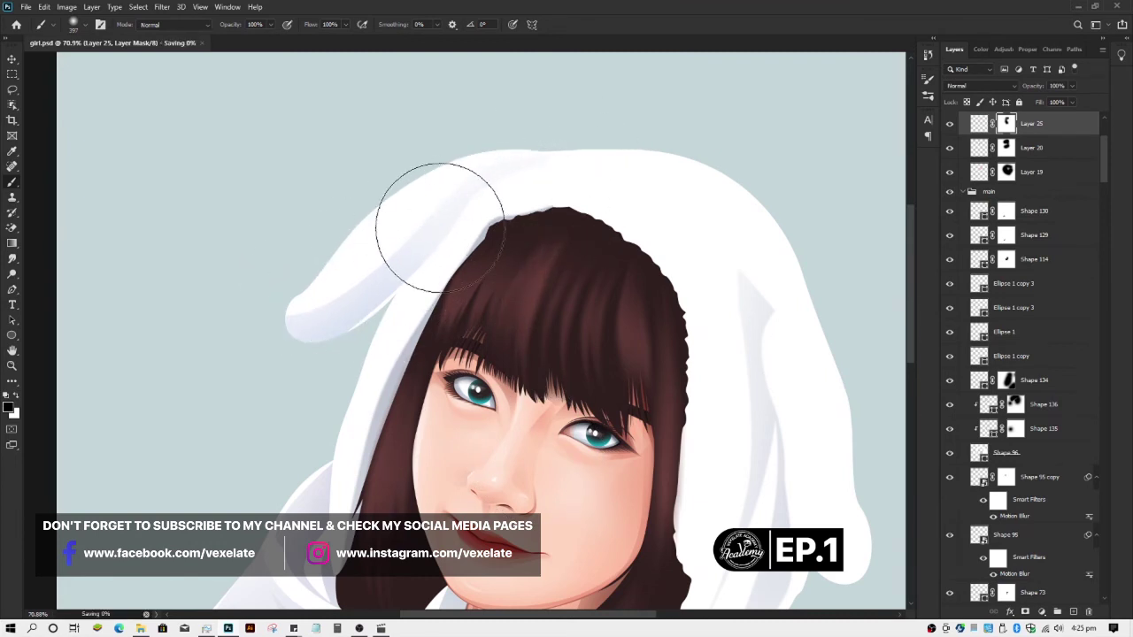
scroll(321, 335, down, 2)
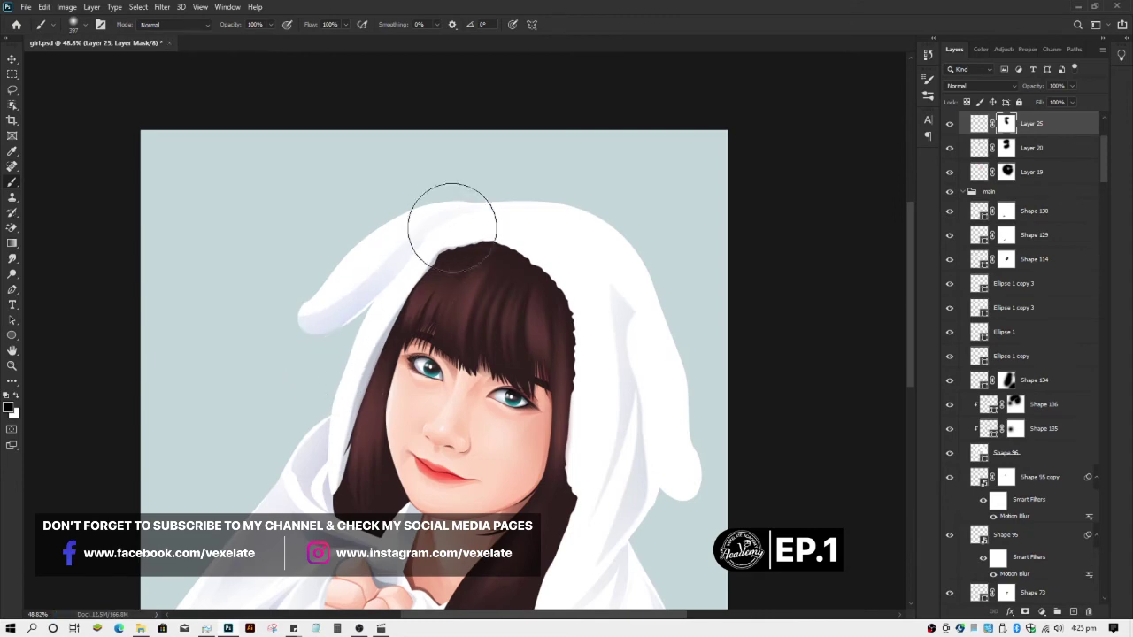
key(v)
key(ctrl+s)
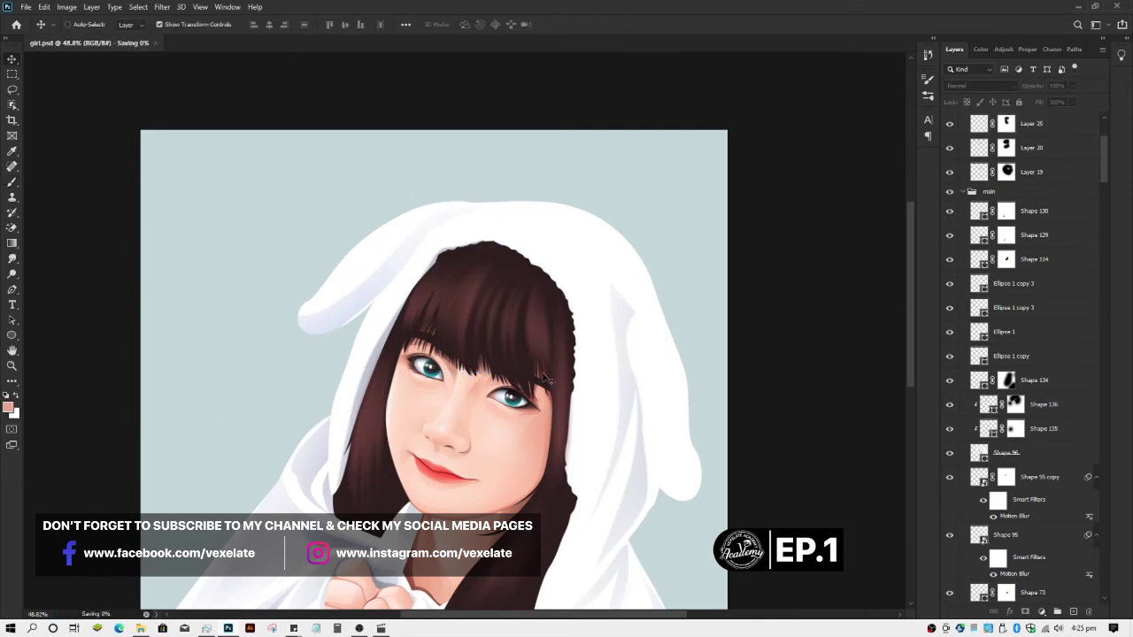
- Collapse the hair highlight group and create a new group directly above it named "hiarlight level2"
scroll(560, 100, up, 3)
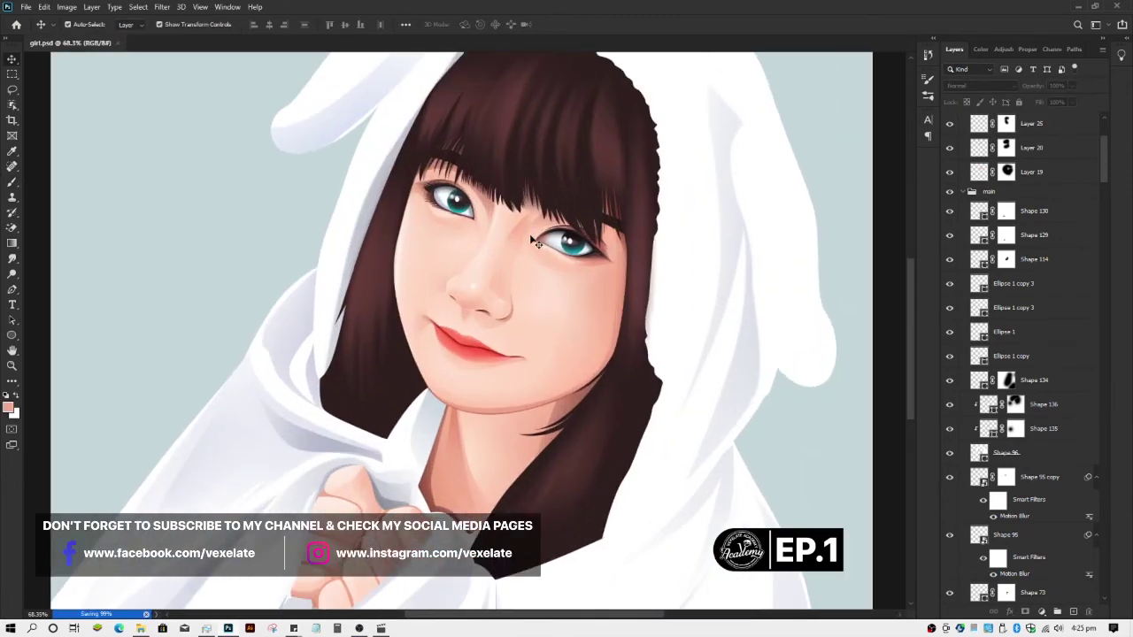
scroll(536, 243, up, 2)
scroll(466, 285, up, 2)
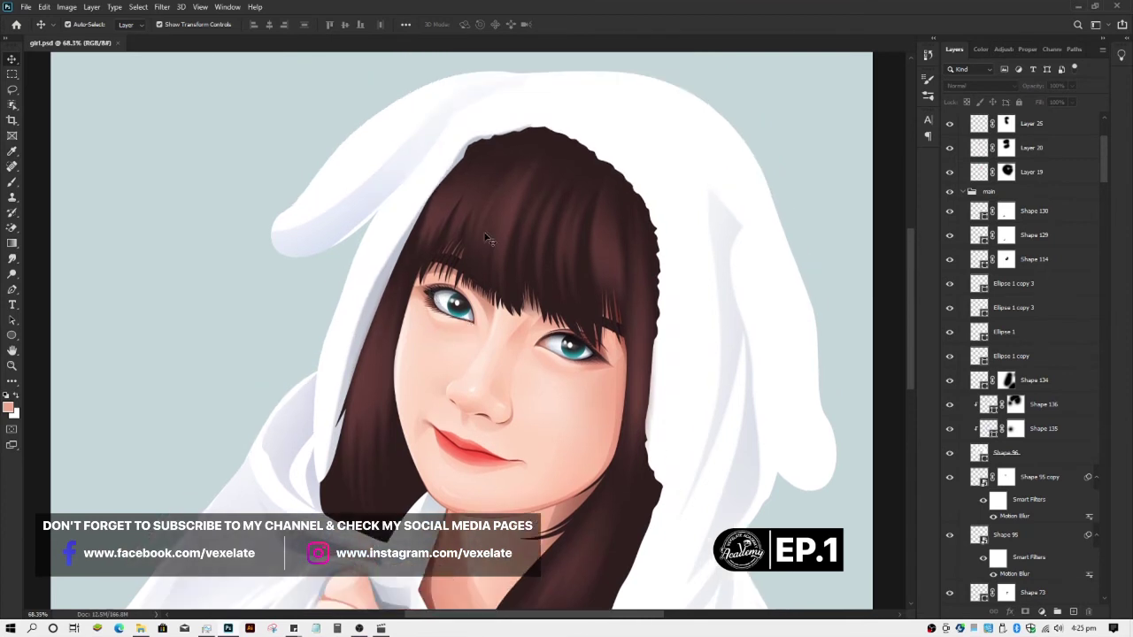
scroll(993, 168, up, 4)
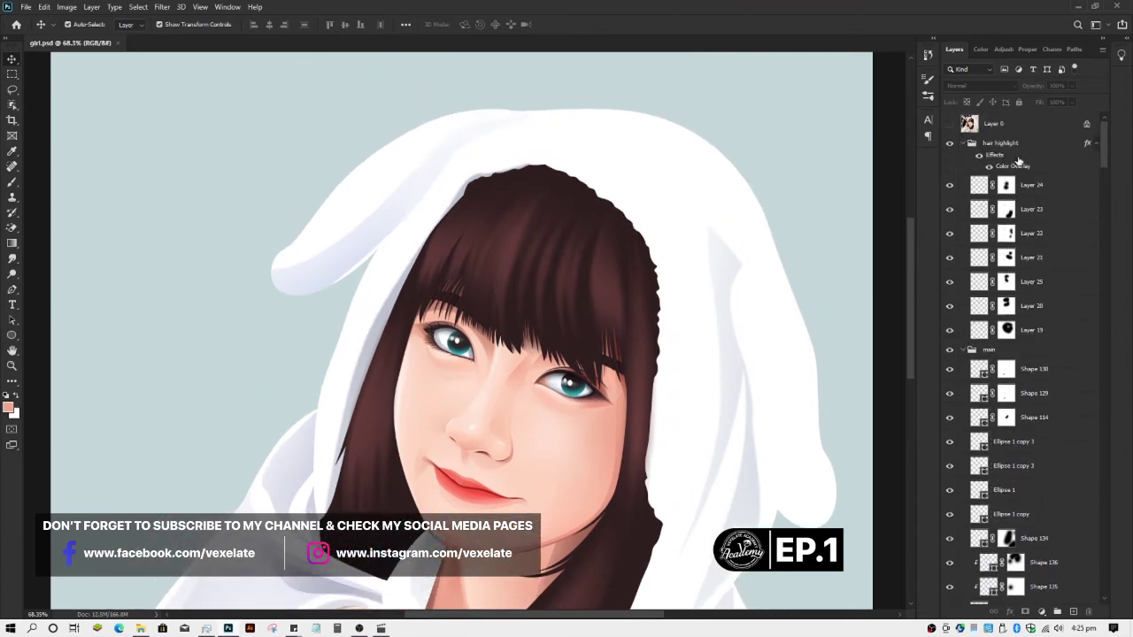
click(966, 145)
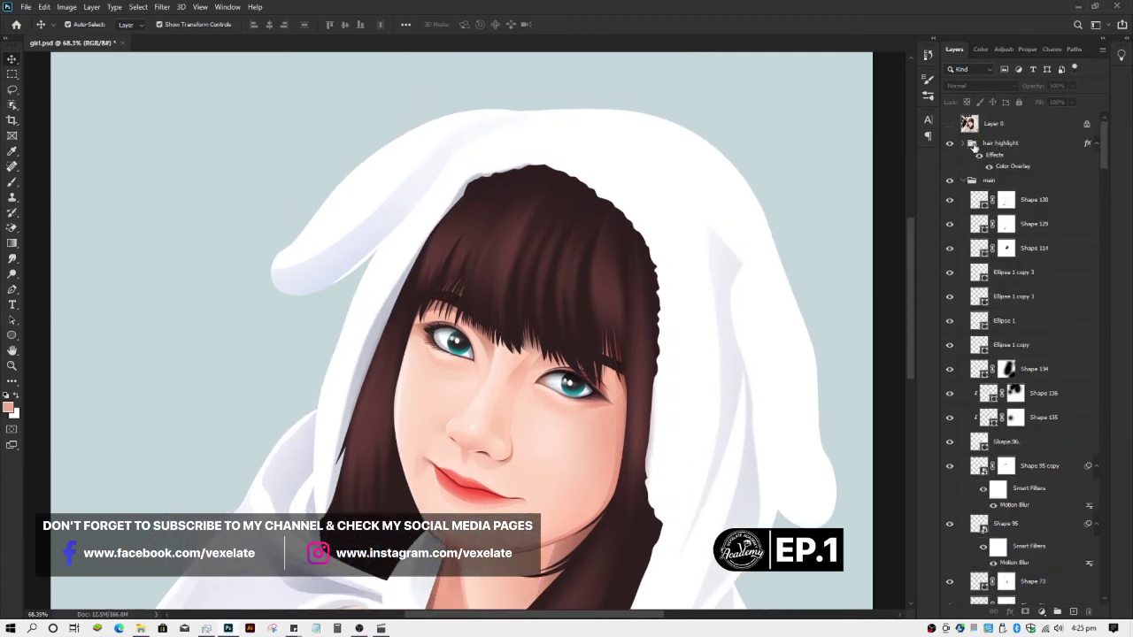
click(987, 144)
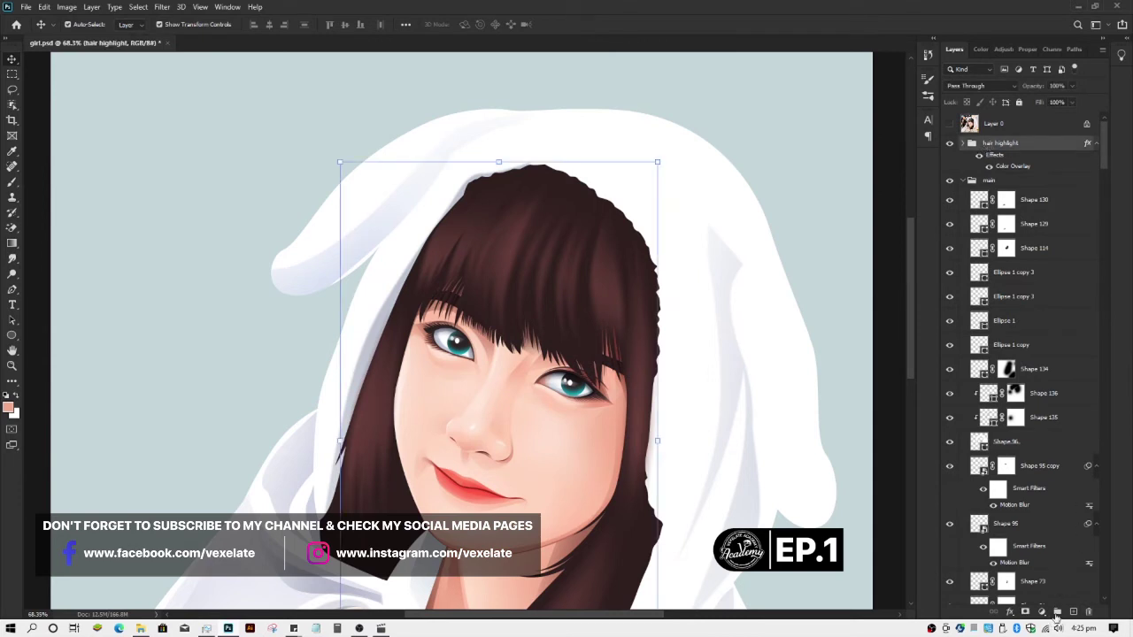
click(1057, 613)
double_click(992, 144)
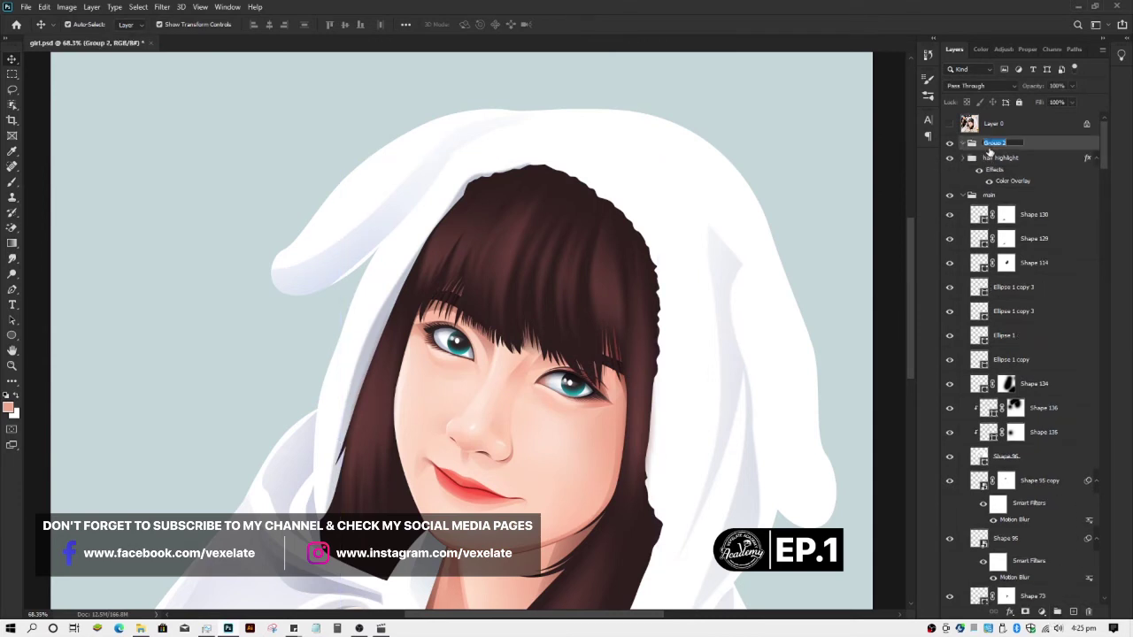
text(hiarlight level2)
key(Return)
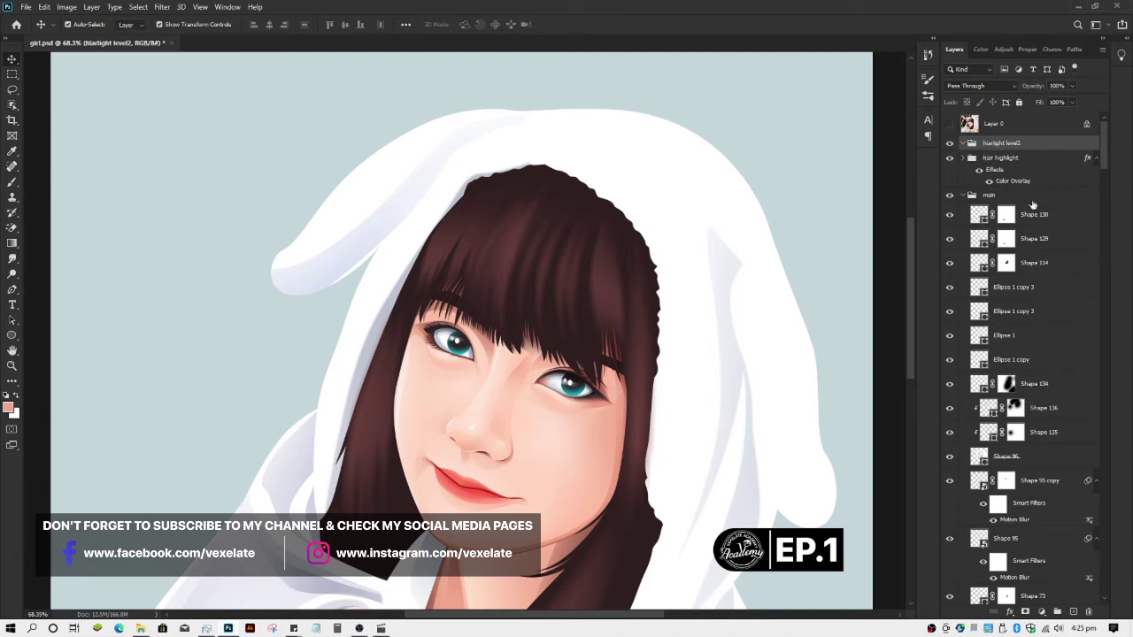
- Add an empty layer inside the hiarlight level2 group and draw a curved strand path from the crown to the central fringe tips
click(1073, 613)
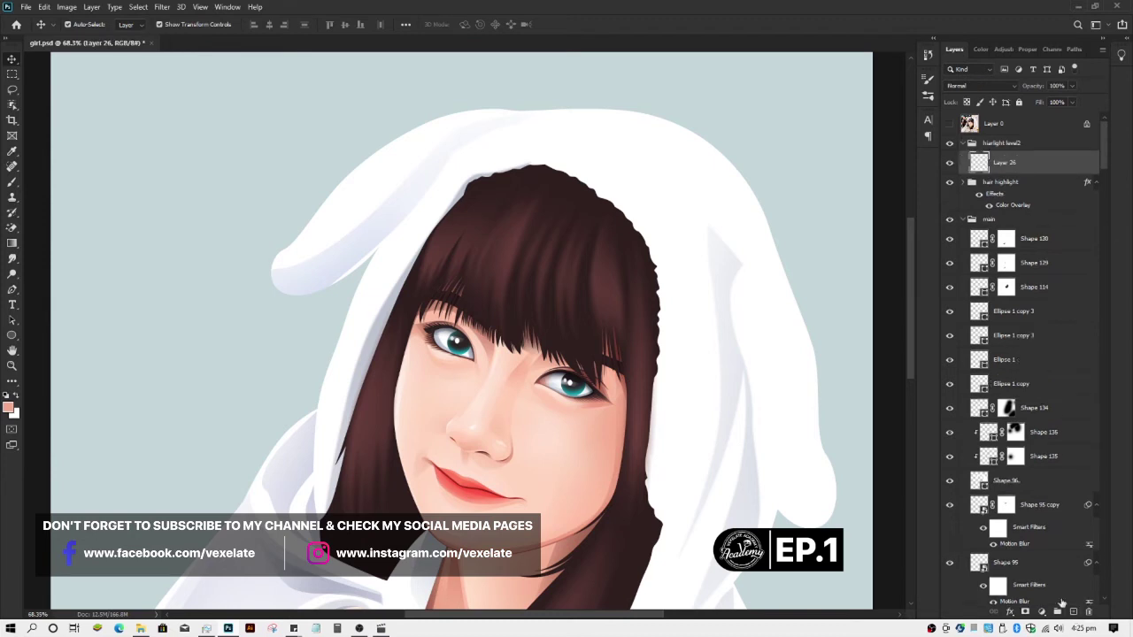
key(p)
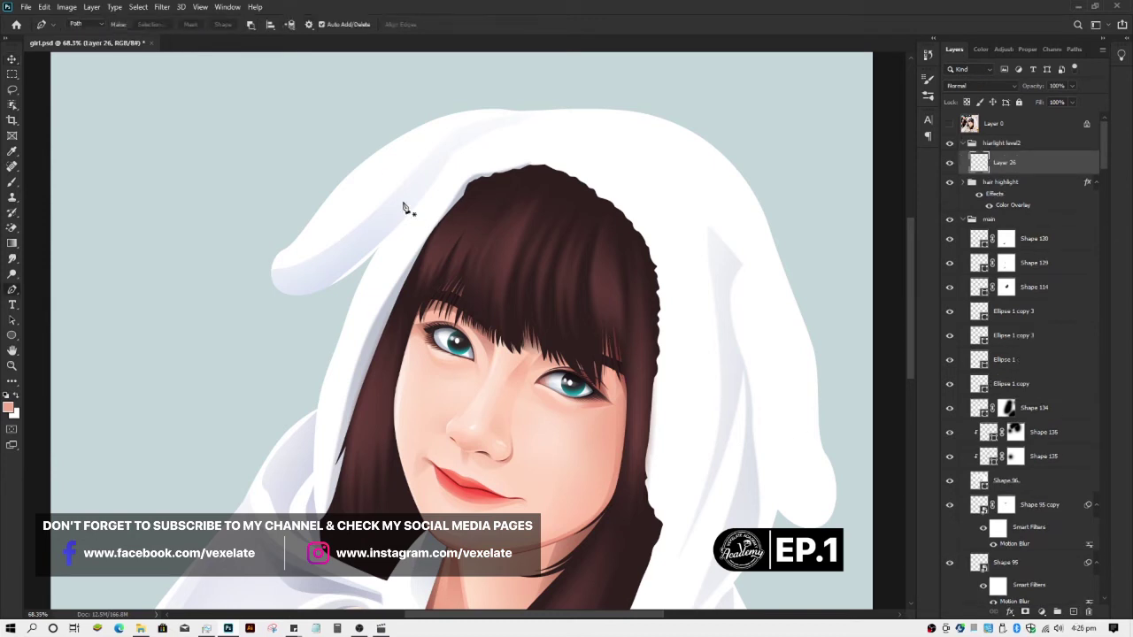
scroll(438, 181, up, 2)
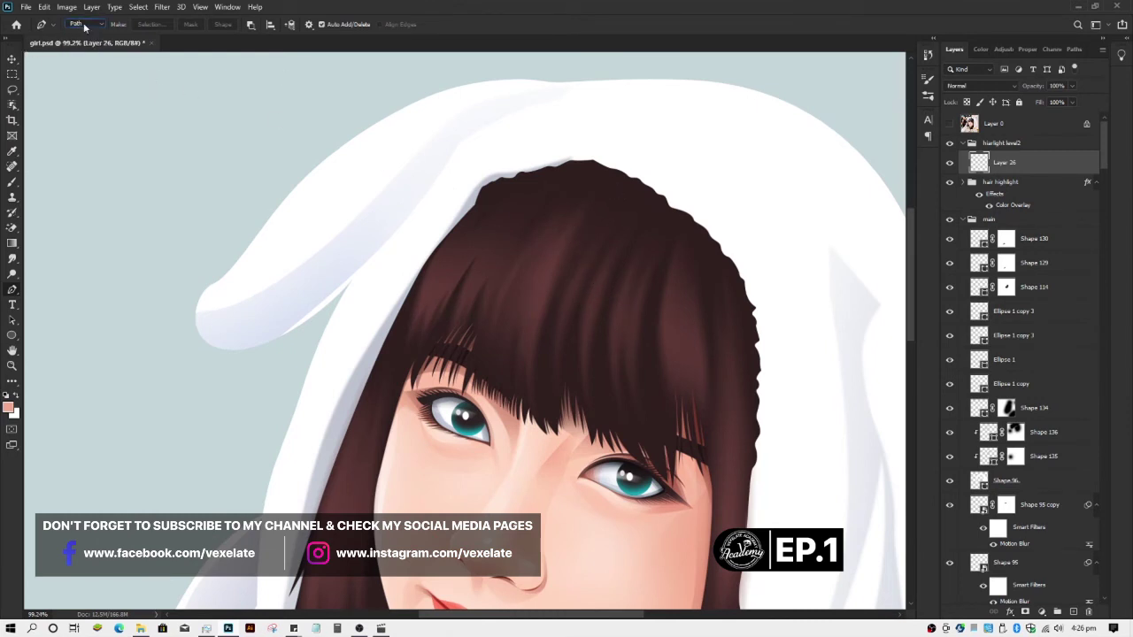
click(594, 181)
drag(531, 407, 571, 526)
scroll(908, 254, down, 3)
scroll(910, 253, up, 2)
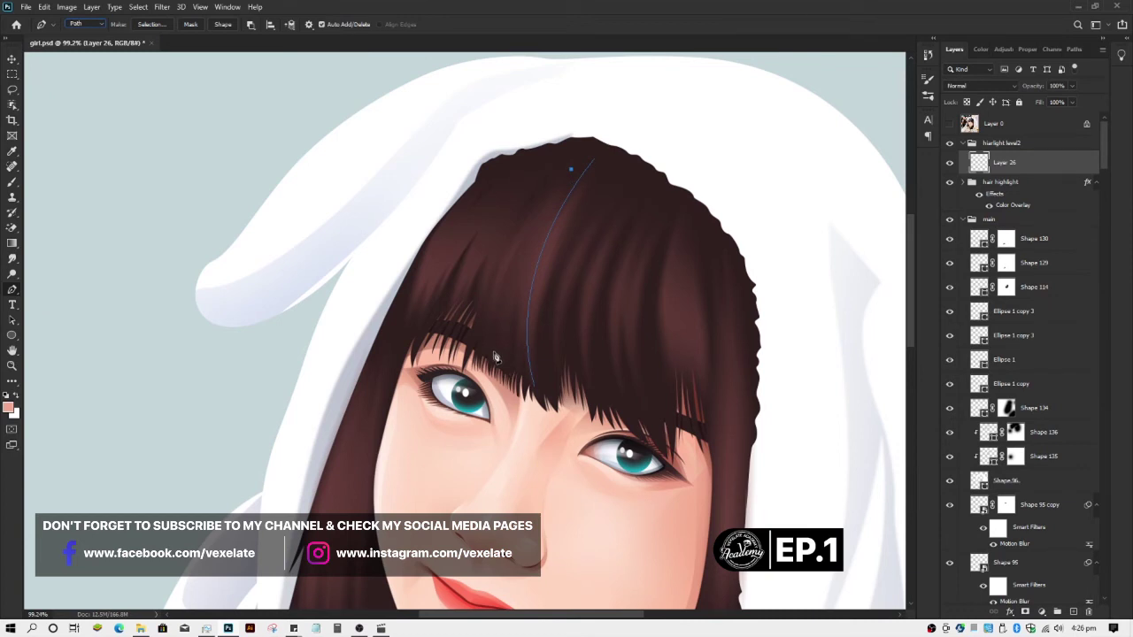
- Draw a second curved strand path from the crown to the fringe tips above the inner corner of the eye on the hood-ear side
drag(494, 354, 506, 464)
alt+click(494, 356)
key(ctrl+z)
drag(488, 355, 491, 484)
key(ctrl+z)
drag(493, 356, 497, 471)
scroll(912, 266, up, 1)
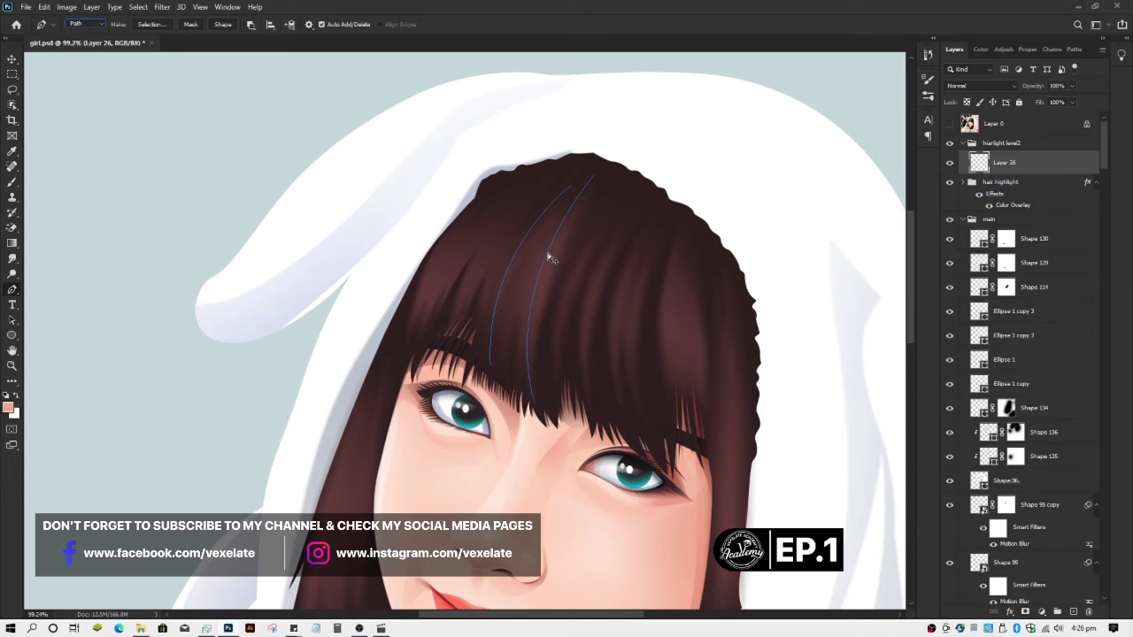
- Draw a third curved strand path from the crown to the fringe tips, running closely beside the first one
drag(547, 257, 543, 257)
scroll(912, 262, up, 2)
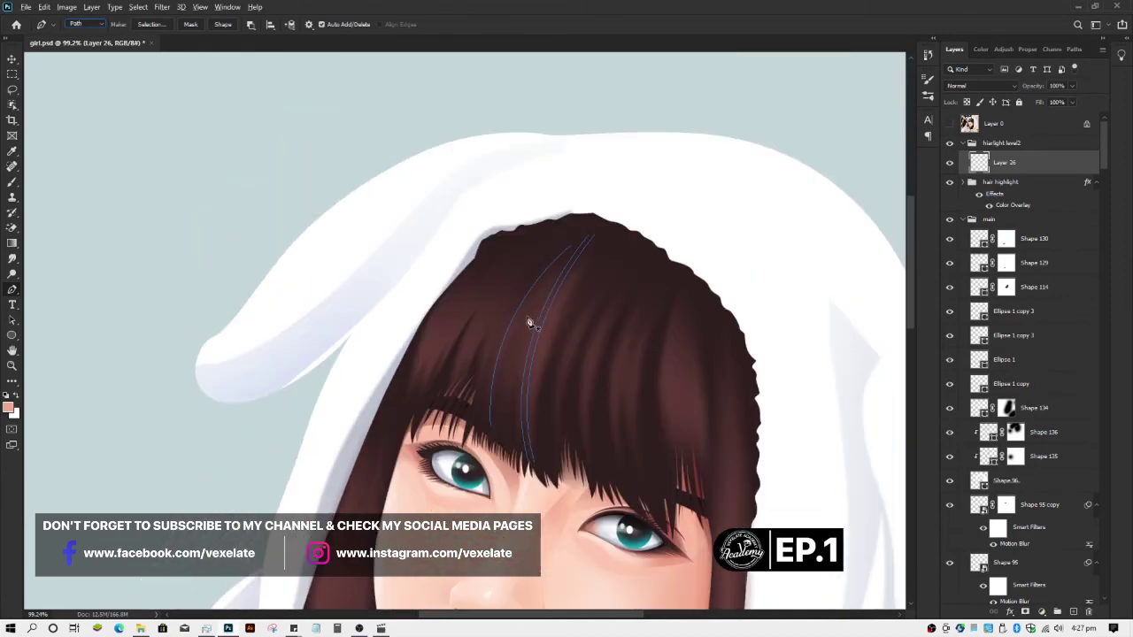
key(alt+v)
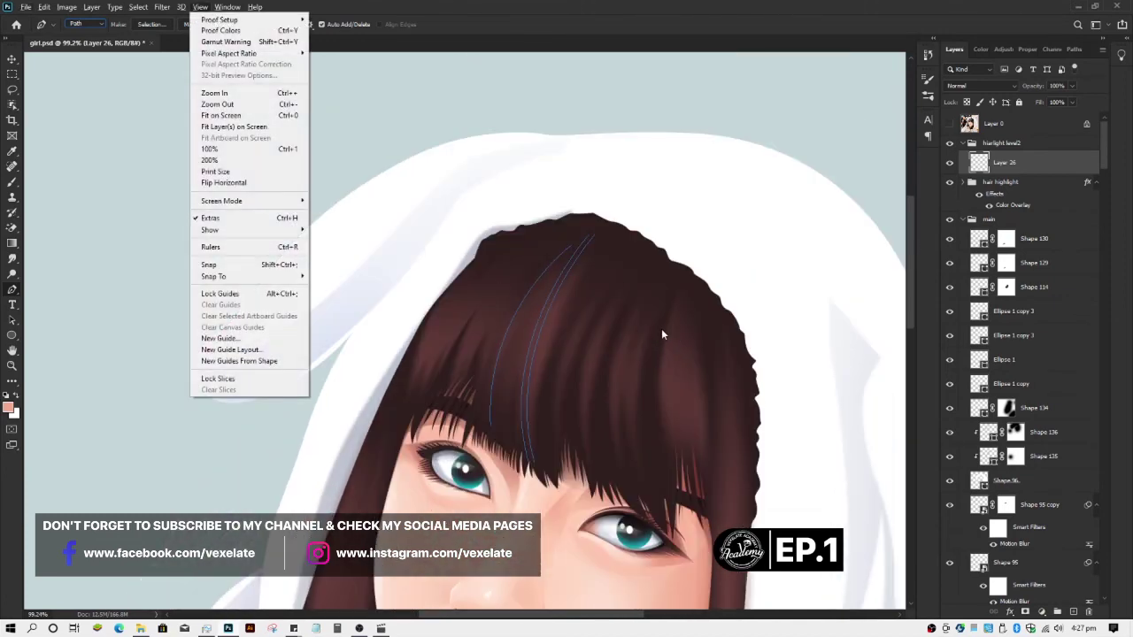
- Draw a fourth curved strand path from the crown to the fringe tips, between the outermost strand and the two close strands
click(627, 6)
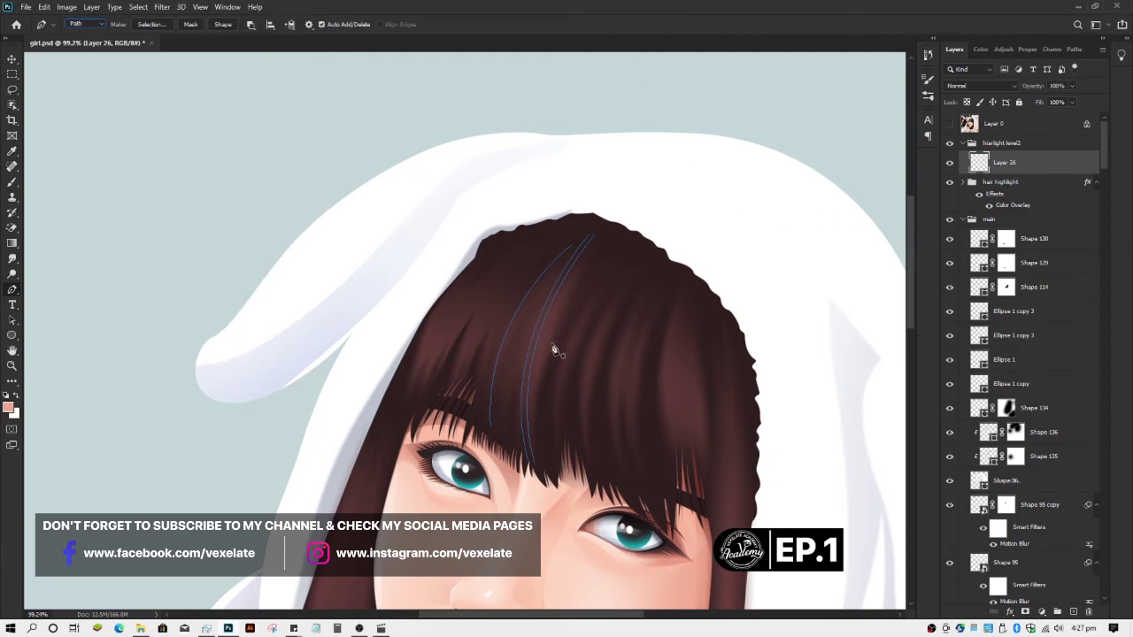
click(580, 240)
drag(511, 444, 549, 542)
click(629, 422)
key(ctrl+z)
key(ctrl+z)
key(super+d)
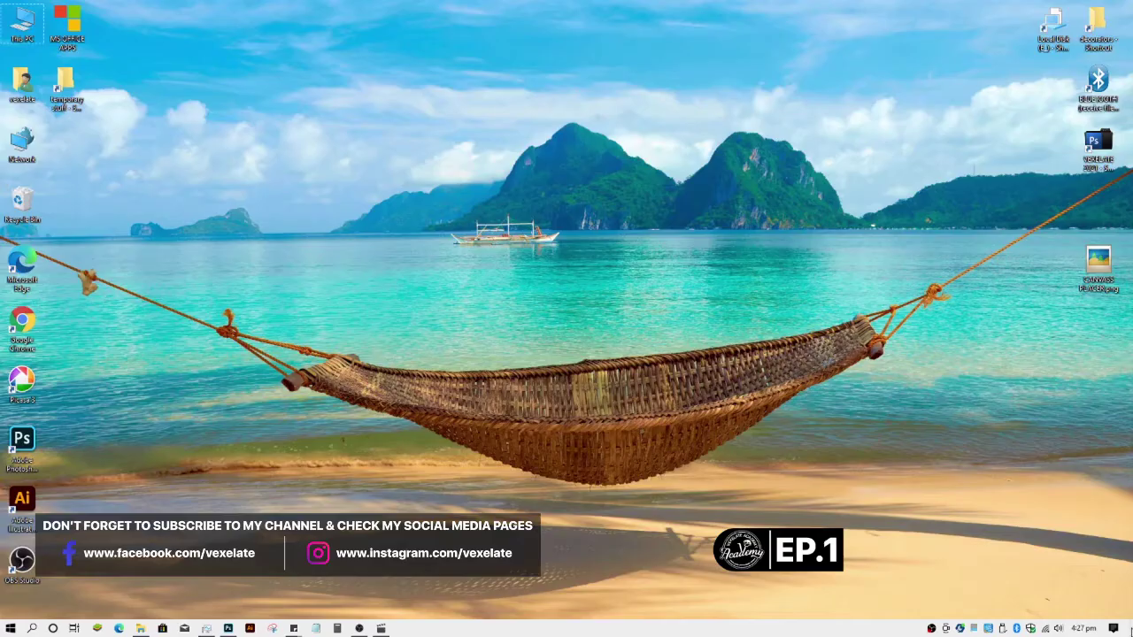
click(230, 629)
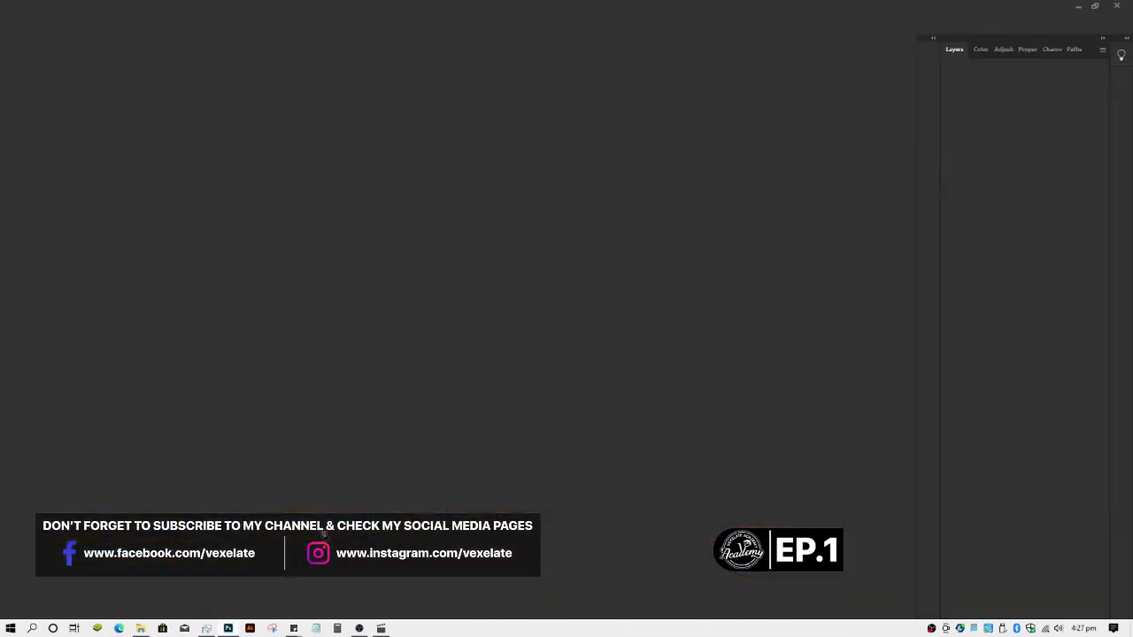
drag(503, 440, 521, 535)
ctrl+click(521, 535)
- Draw two more curved strand paths from crown to fringe tips, one beside the outermost strand and one beside the close pair
scroll(553, 403, up, 5)
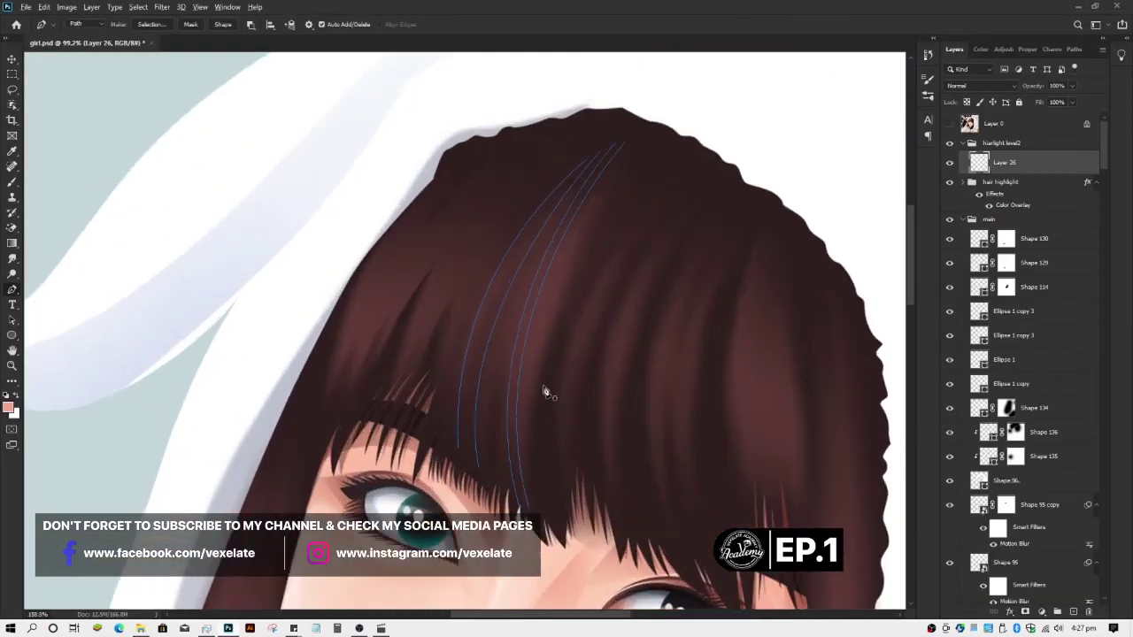
click(584, 149)
drag(463, 474, 506, 634)
ctrl+click(633, 405)
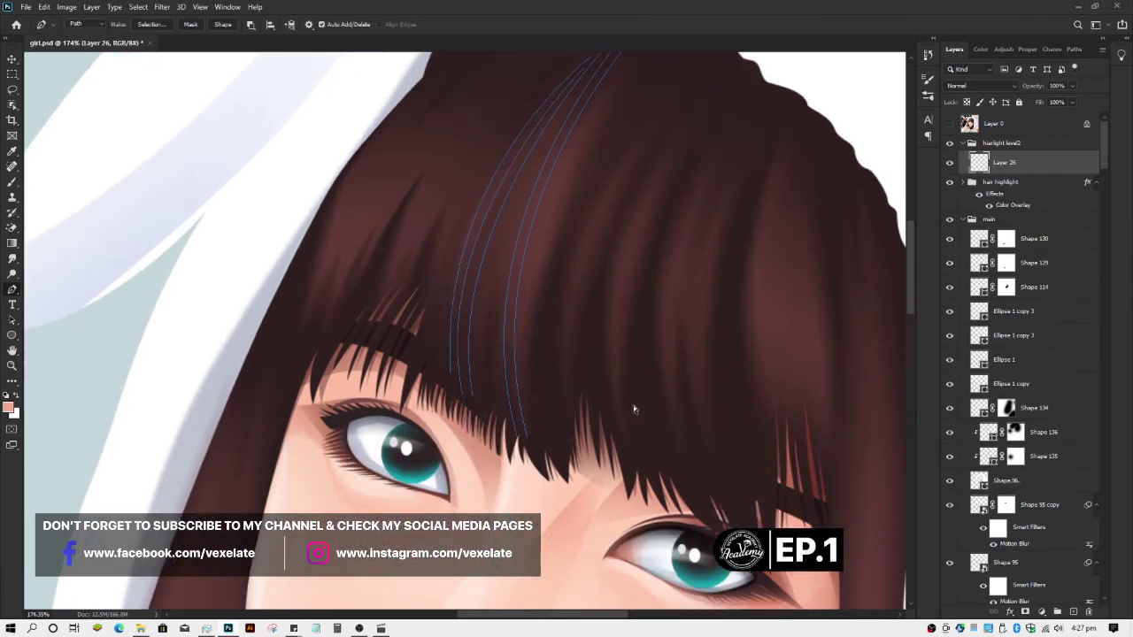
scroll(601, 177, up, 3)
click(602, 124)
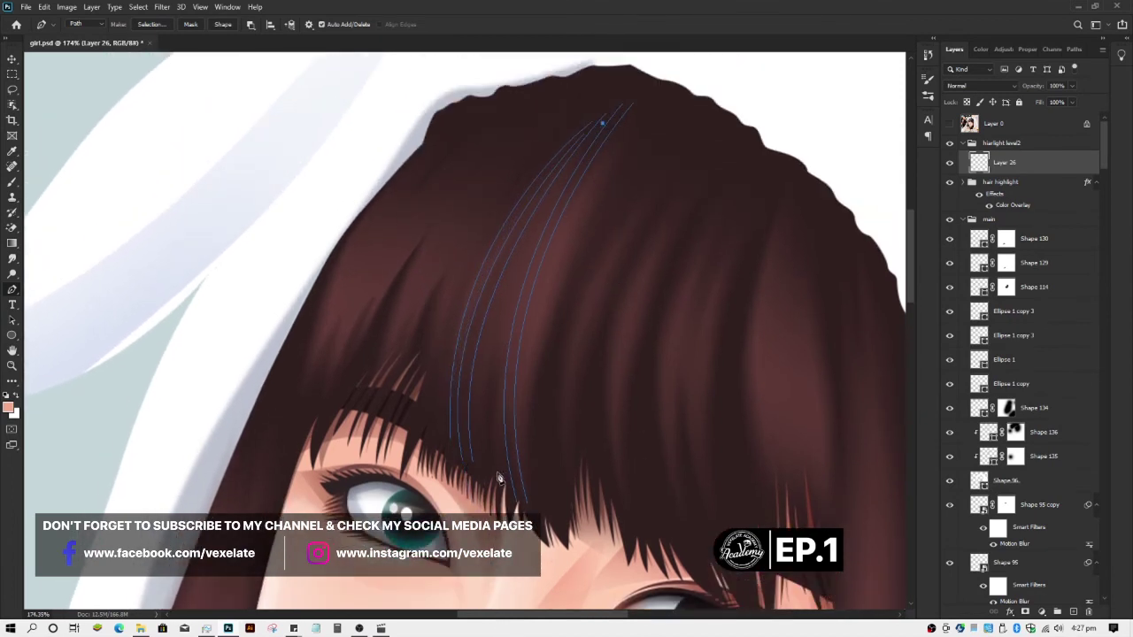
drag(495, 476, 550, 594)
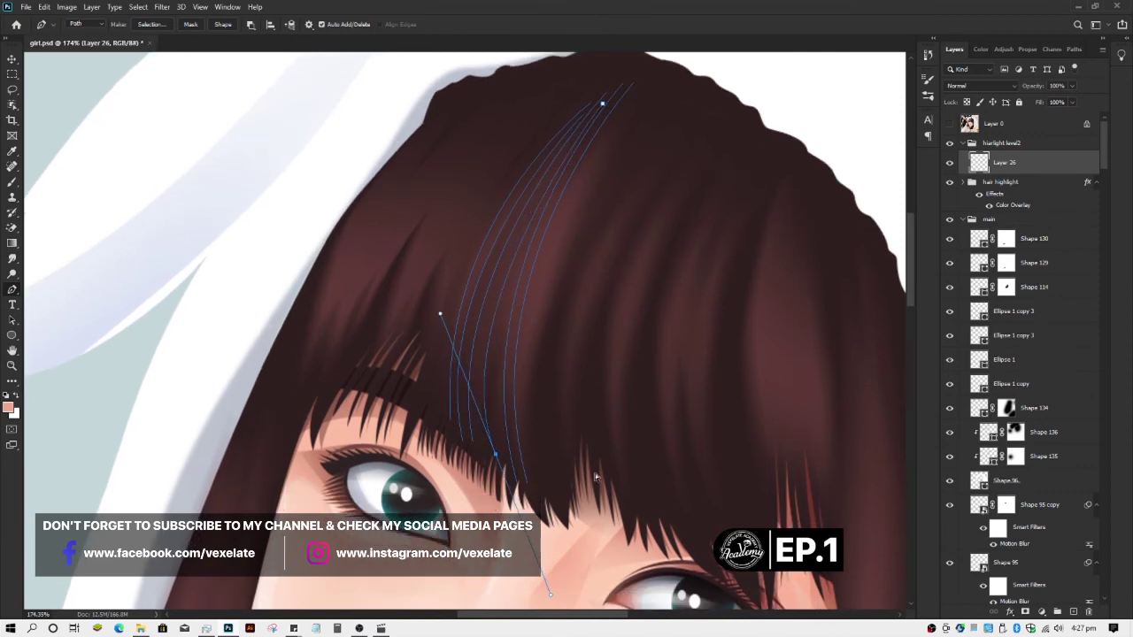
ctrl+click(566, 459)
- Fill the remaining gaps in the middle of the bundle with two further curved strand paths from the crown to the fringe tips
scroll(566, 458, down, 5)
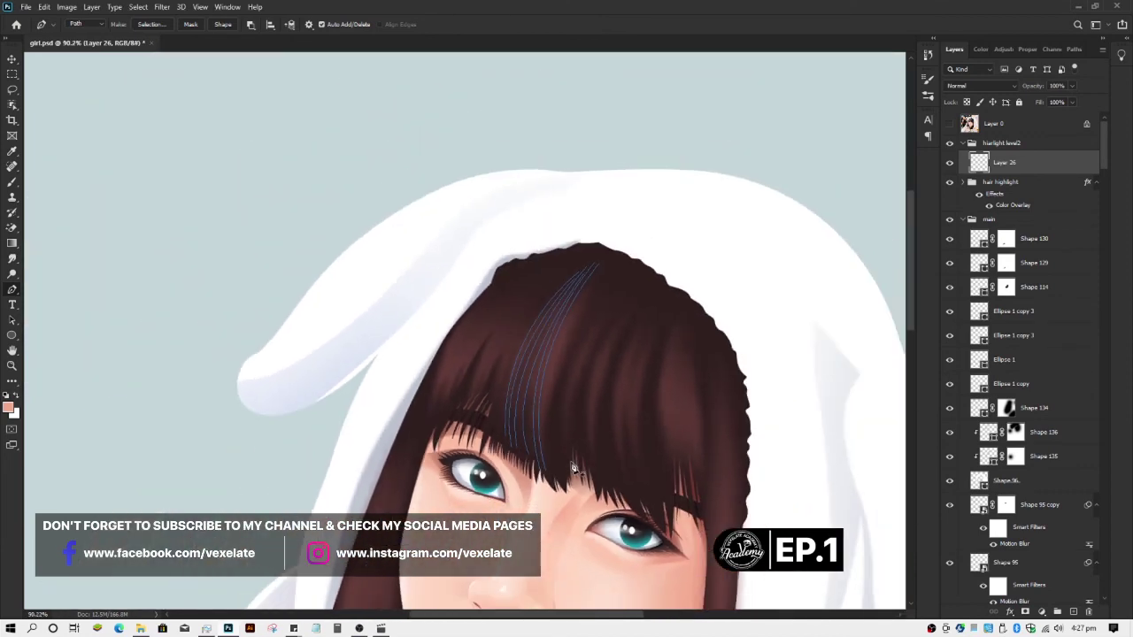
scroll(574, 470, up, 4)
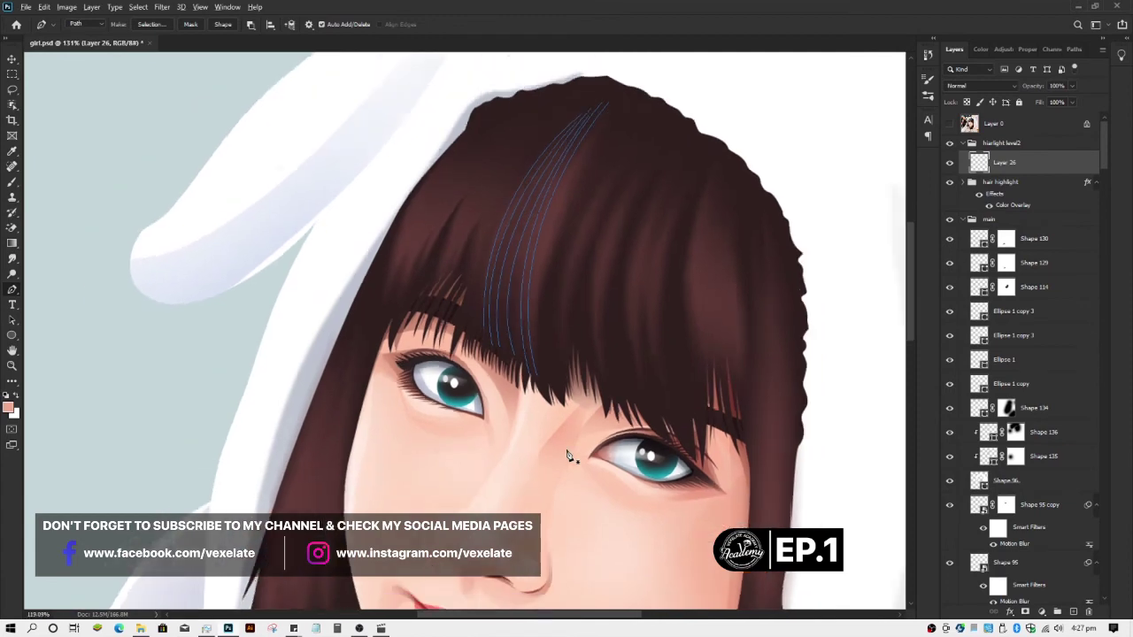
scroll(571, 454, up, 1)
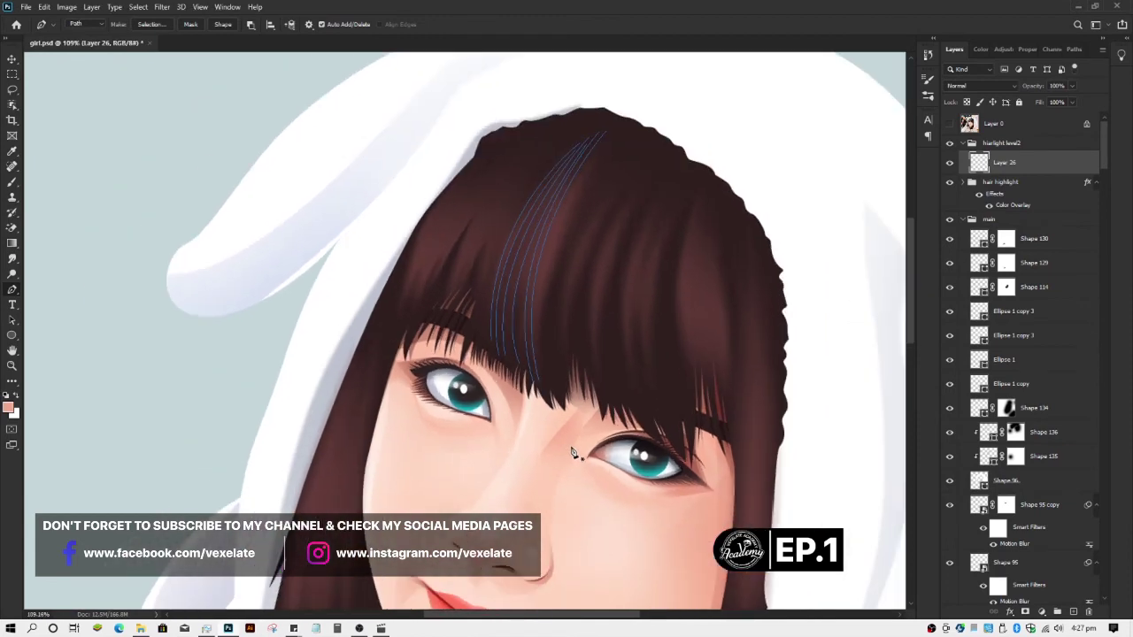
scroll(534, 307, up, 5)
drag(608, 56, 627, 93)
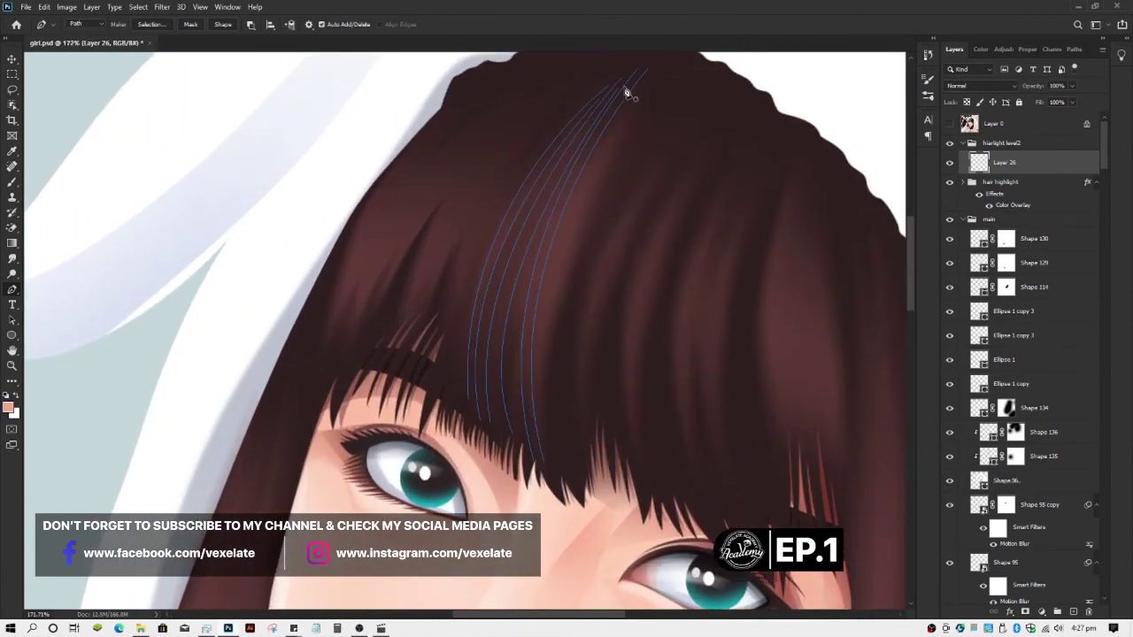
click(637, 76)
drag(522, 437, 581, 602)
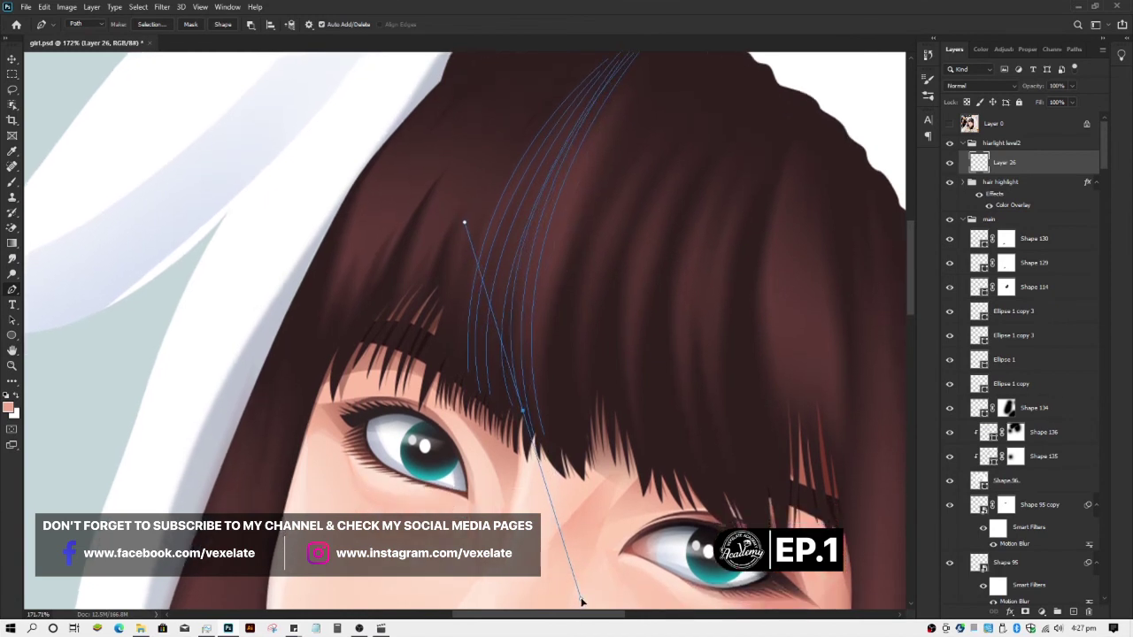
scroll(408, 376, down, 2)
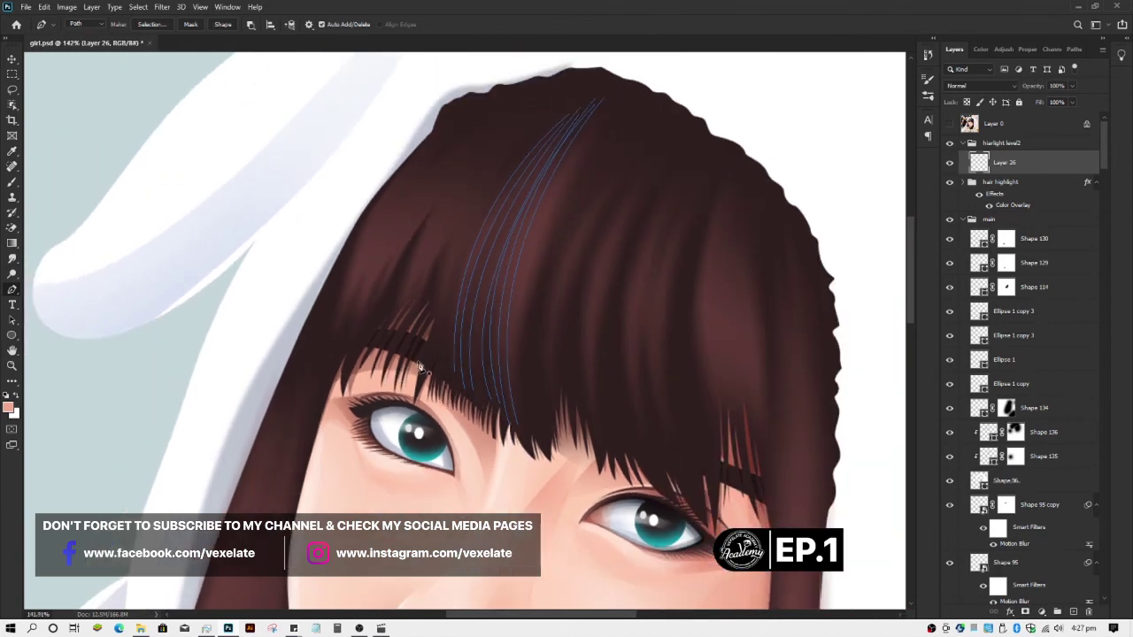
scroll(463, 331, up, 3)
click(606, 60)
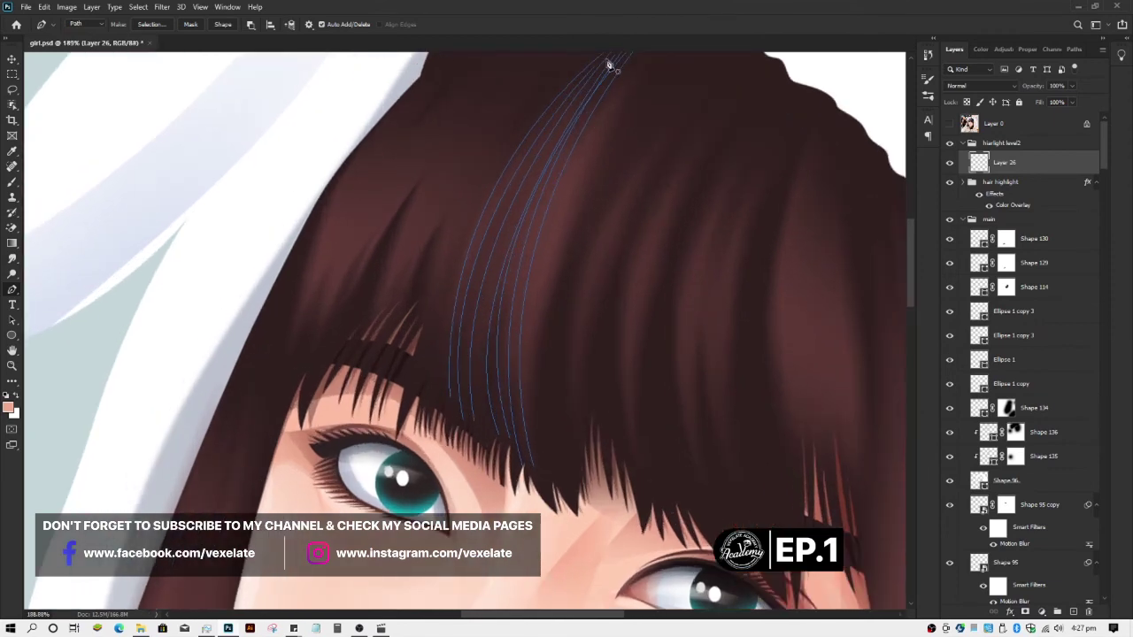
drag(486, 431, 451, 260)
- Set the Brush tool to the Hard Round Pressure Size tip with a size of 5 px
scroll(252, 396, down, 3)
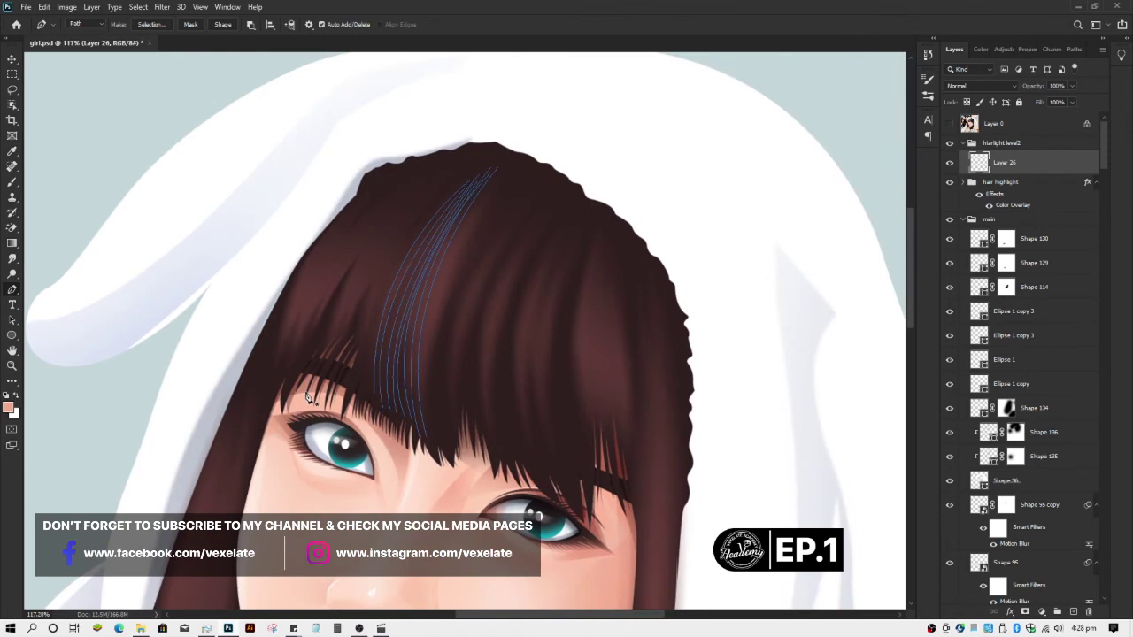
right_click(433, 332)
key(Escape)
key(b)
right_click(416, 301)
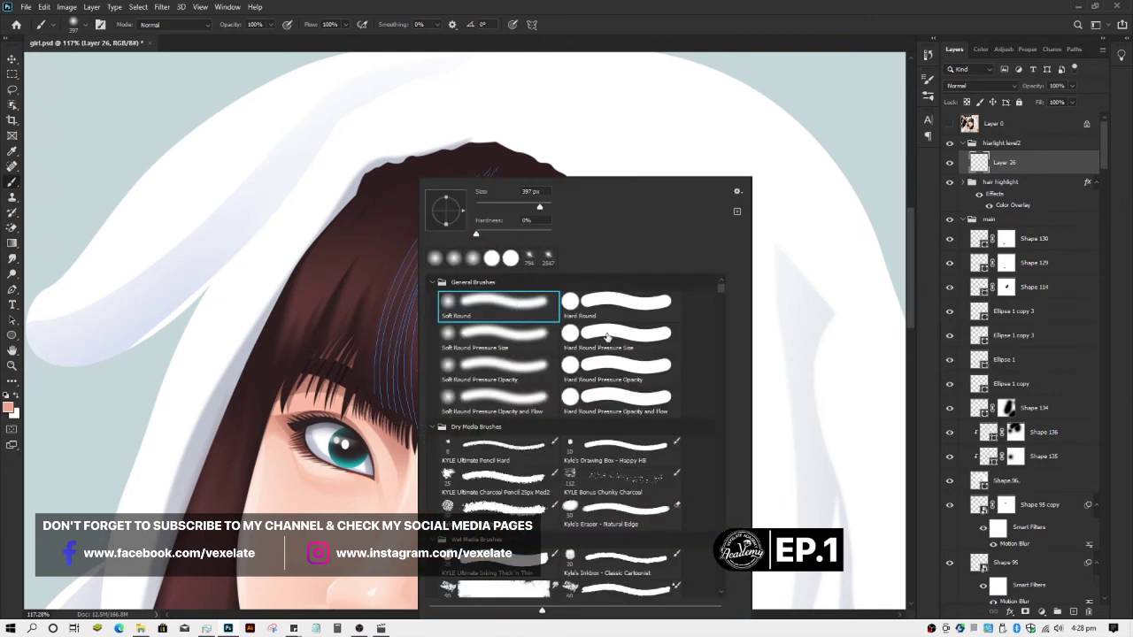
click(606, 332)
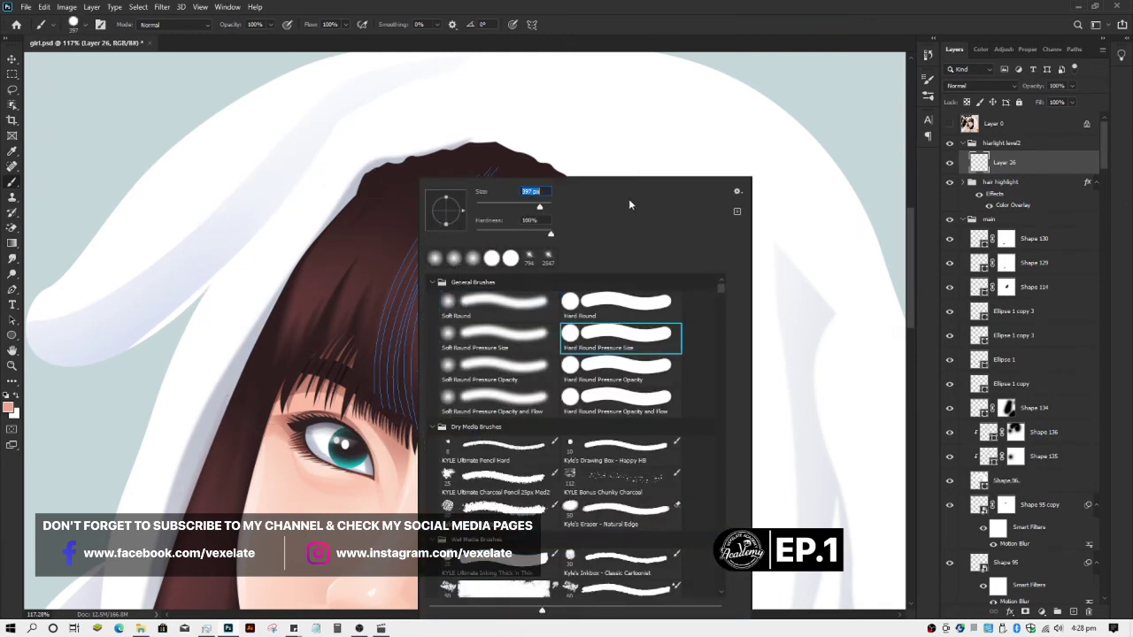
right_click(812, 65)
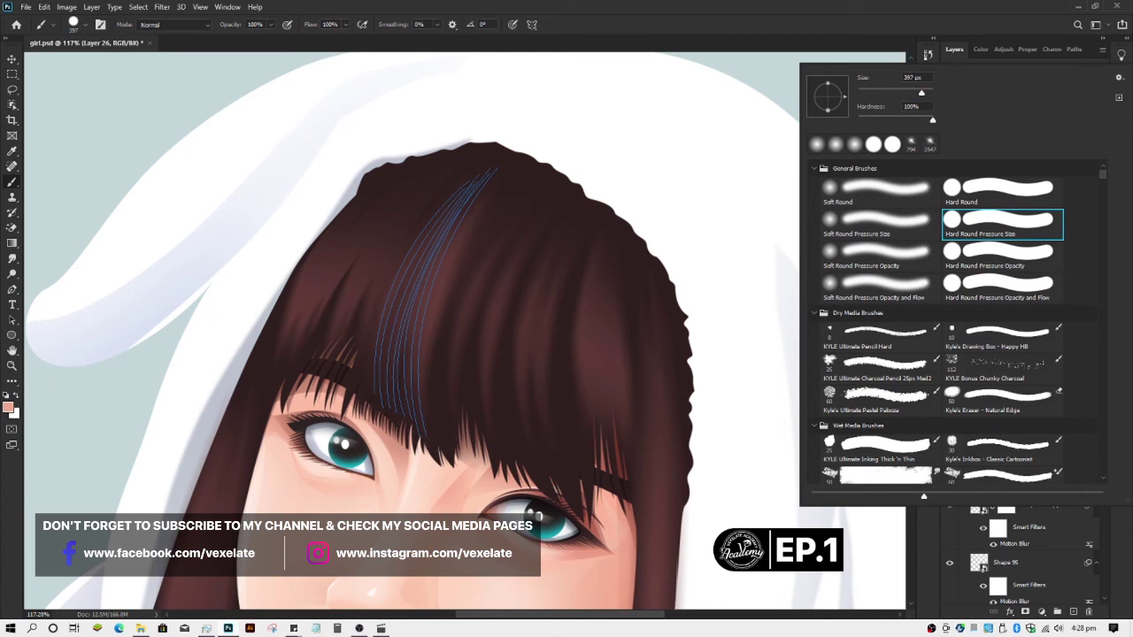
click(911, 78)
text(5)
key(Return)
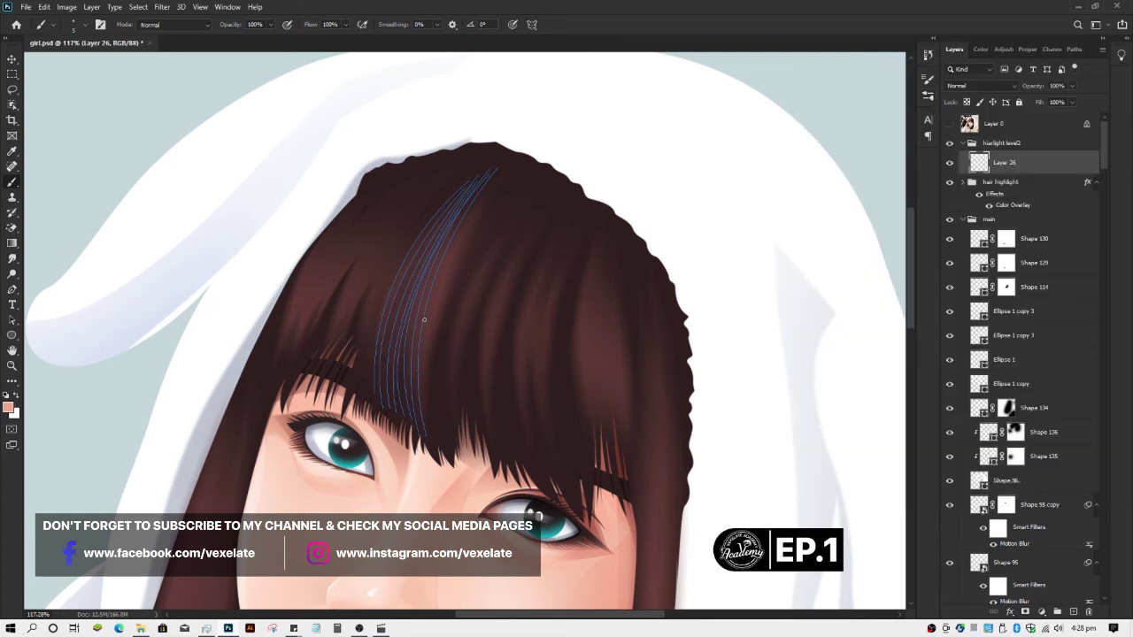
- Stroke the strand paths on Layer 26 with the Brush and simulated pressure, and add a layer mask to that layer
key(p)
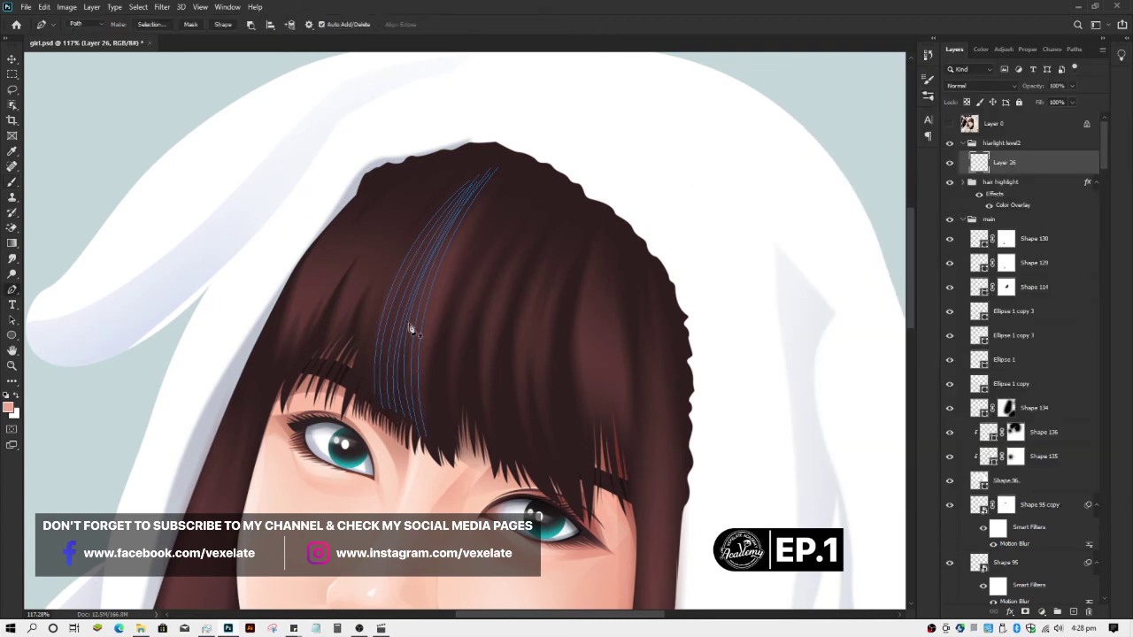
right_click(409, 323)
click(452, 420)
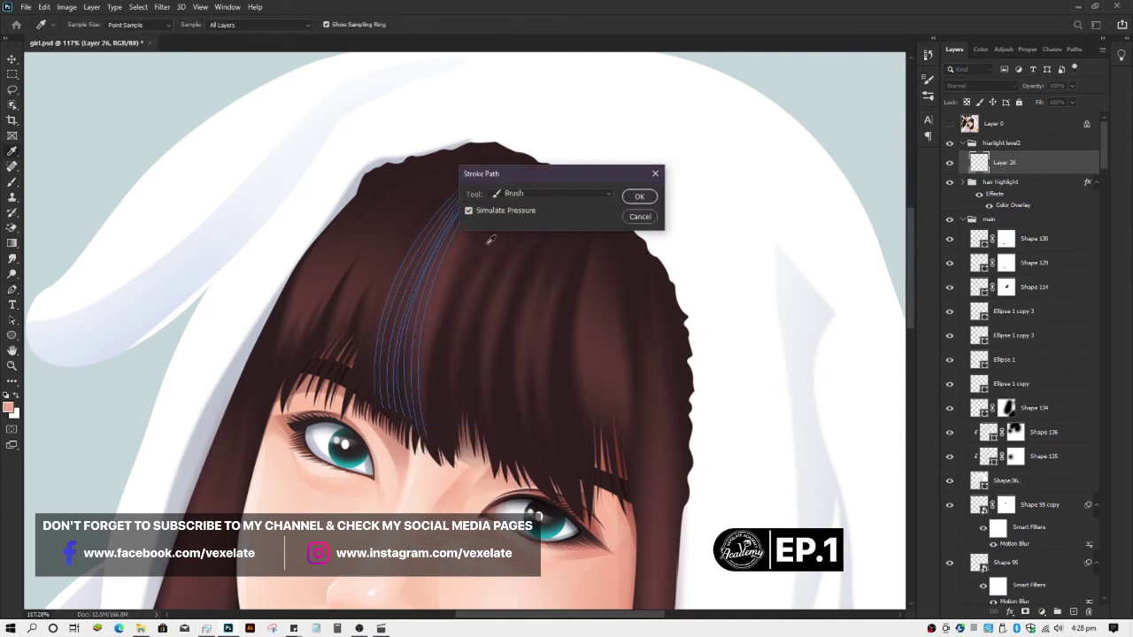
key(Return)
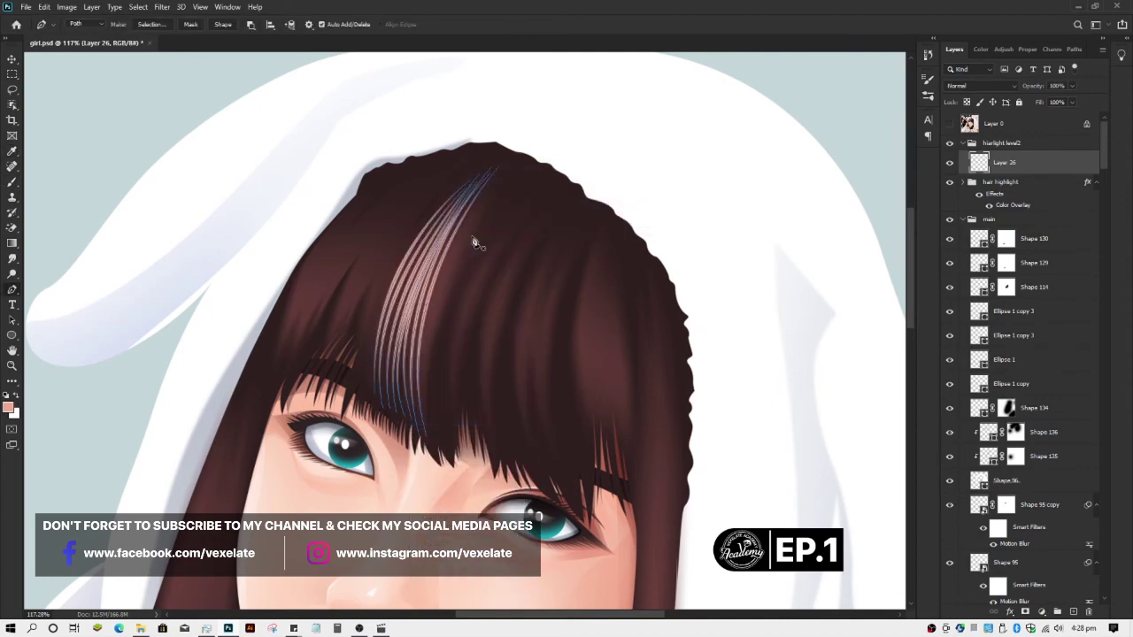
key(Return)
scroll(478, 301, down, 3)
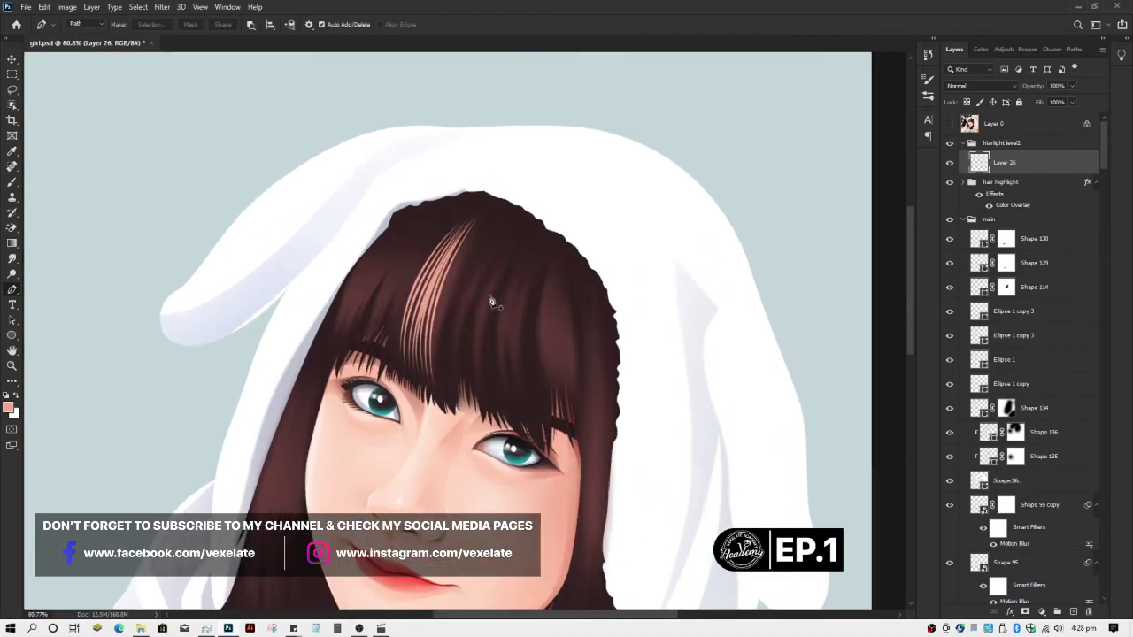
click(1026, 612)
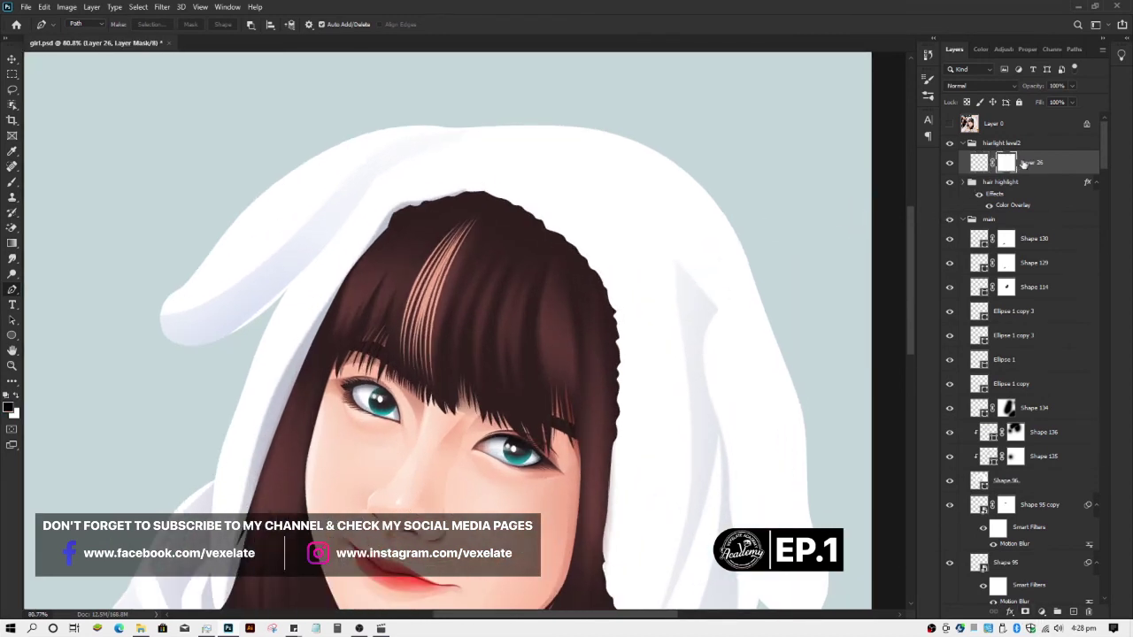
- Add a Color Overlay effect to the hiarlight level2 group
key(v)
click(1041, 144)
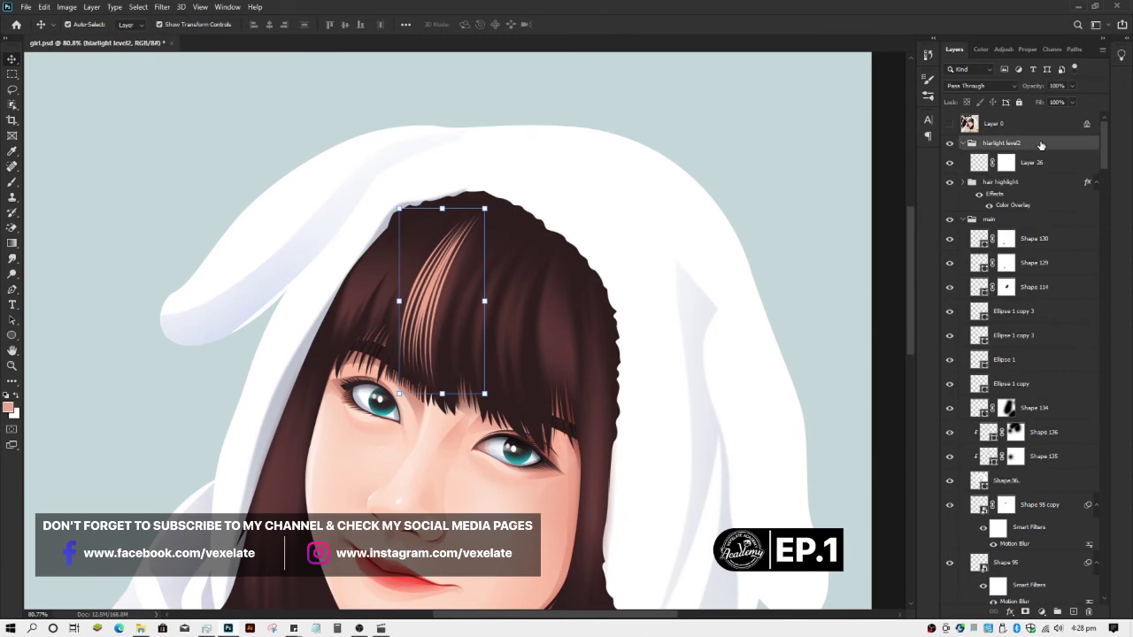
right_click(1041, 144)
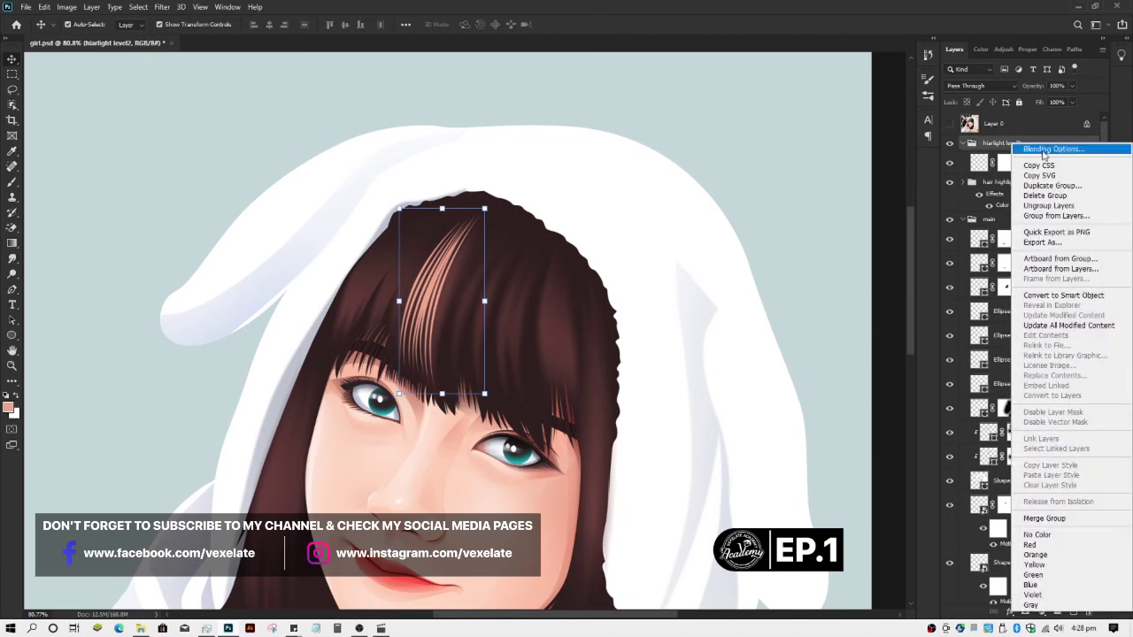
key(Escape)
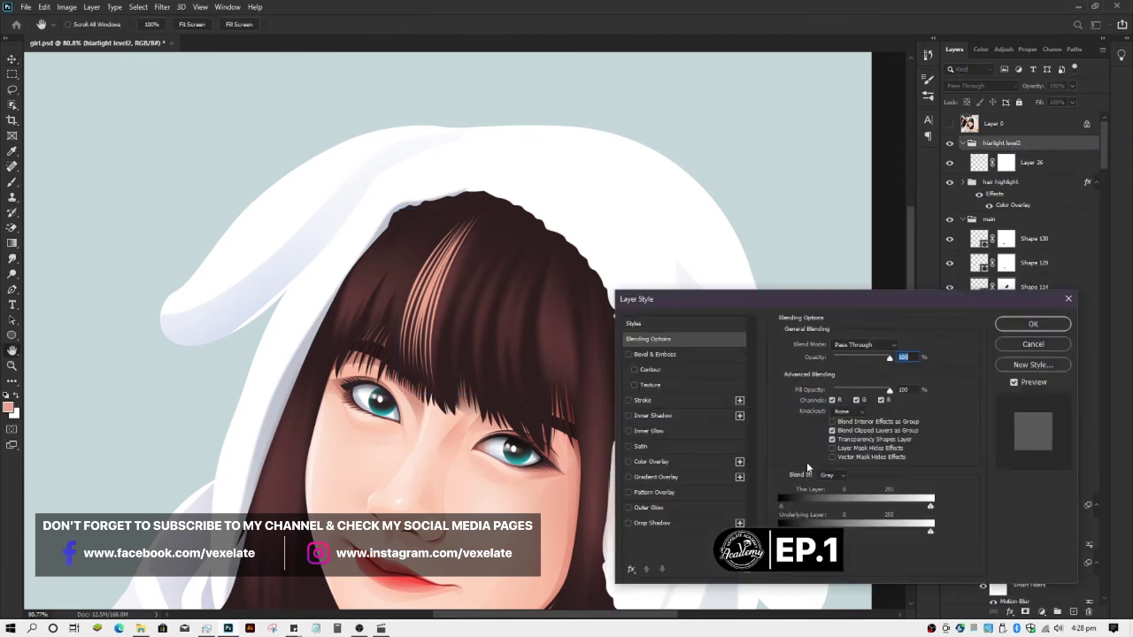
click(672, 462)
- Change the group's overlay colour to a lighter reddish tone with hue 11, about #c0715f
click(905, 352)
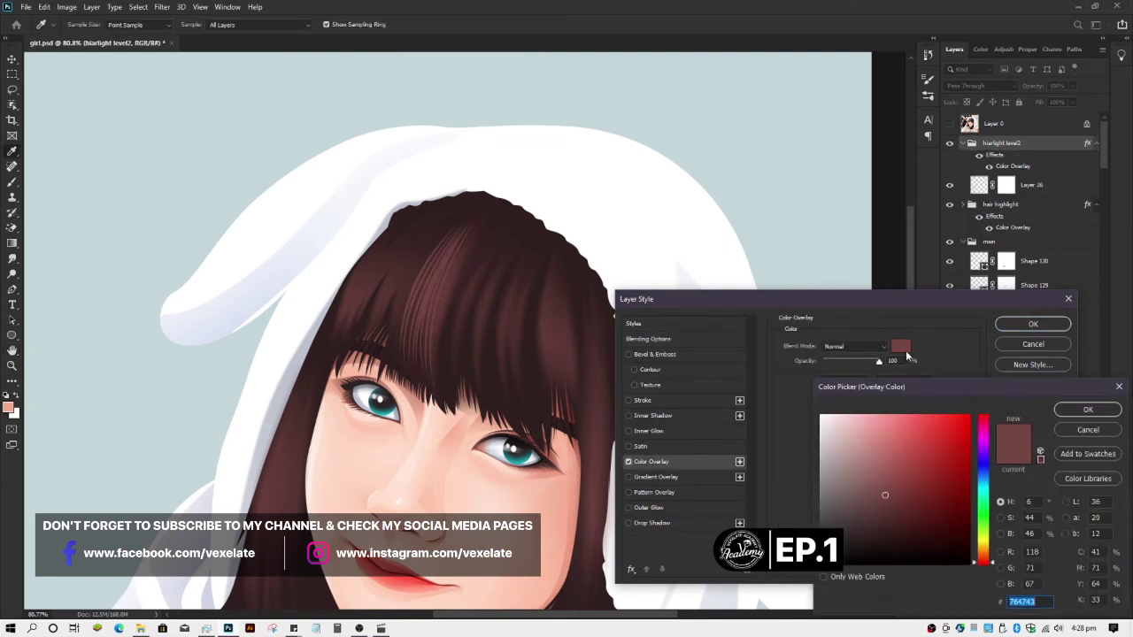
click(897, 454)
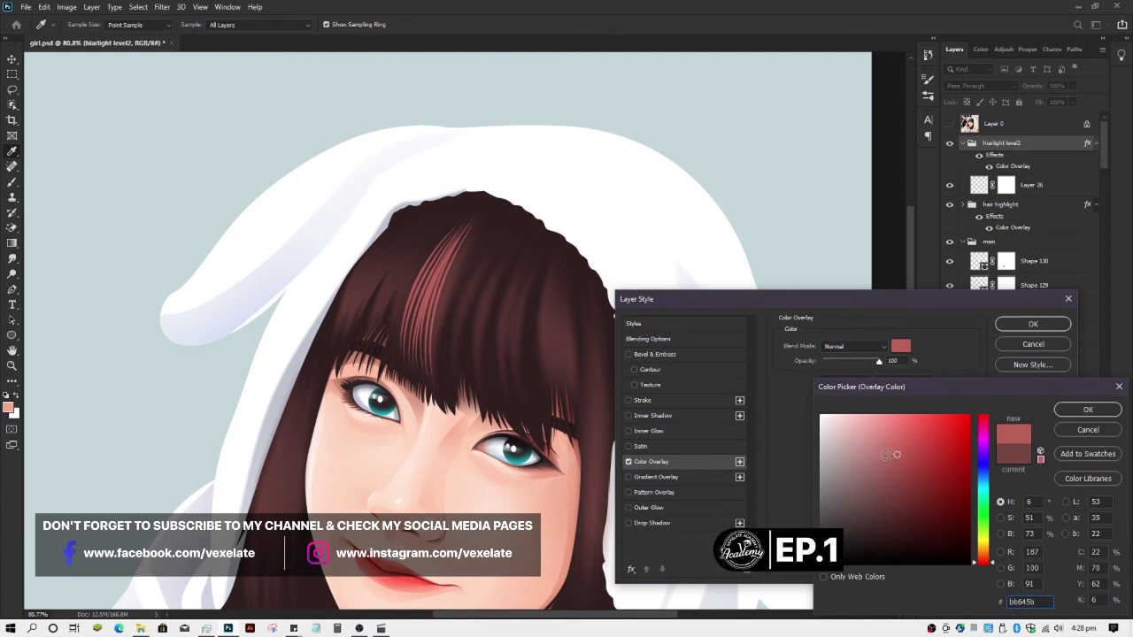
drag(897, 454, 878, 466)
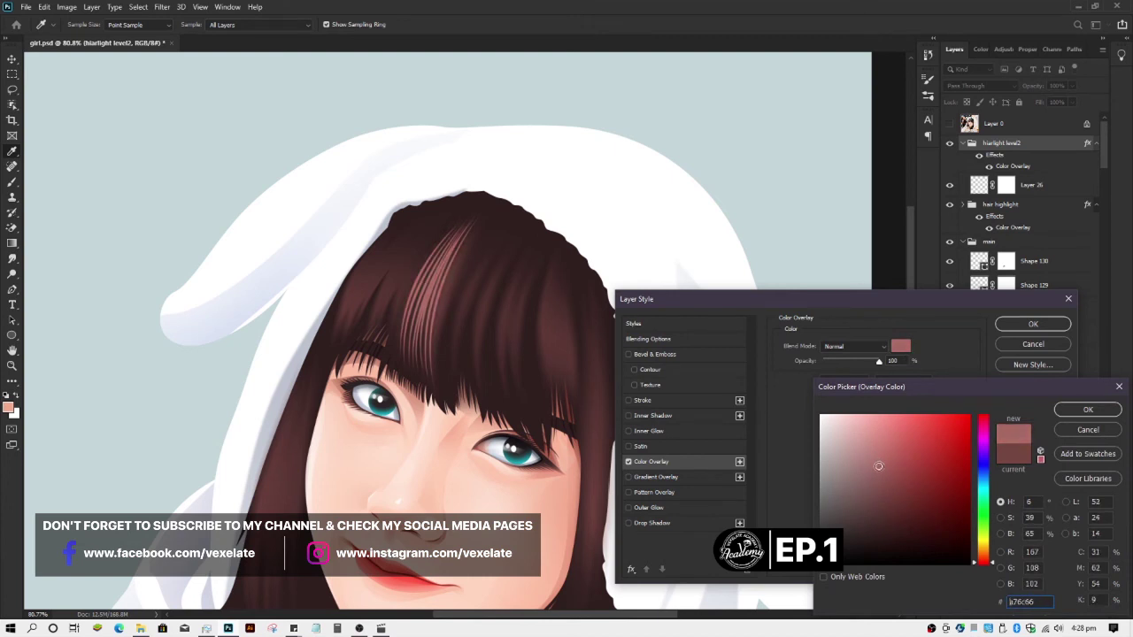
click(982, 556)
click(983, 561)
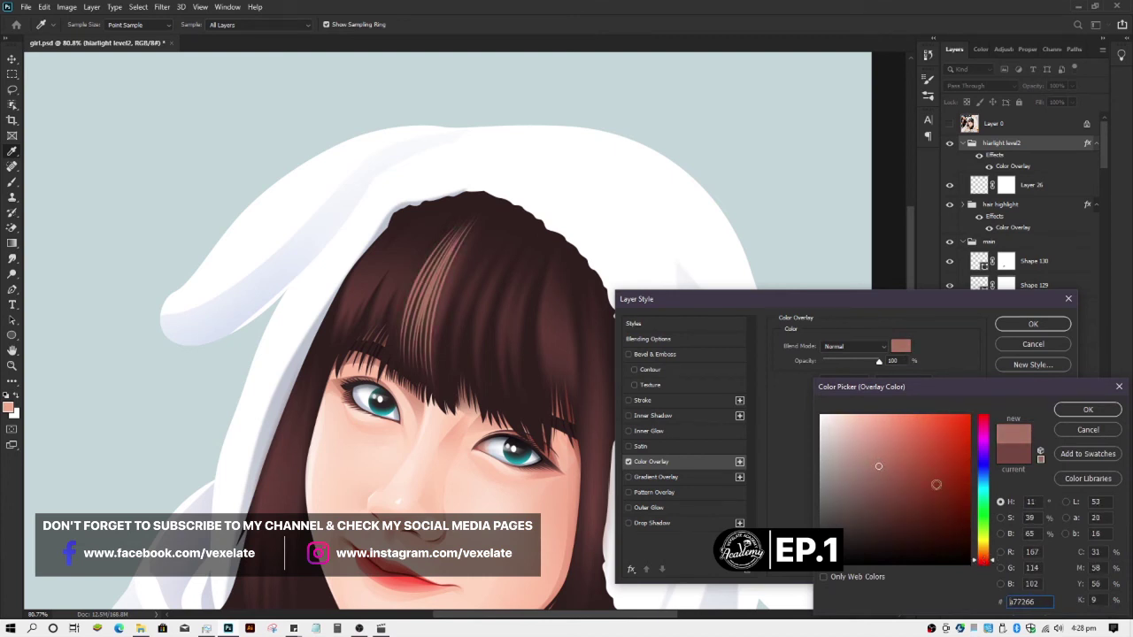
click(909, 452)
drag(909, 451, 896, 452)
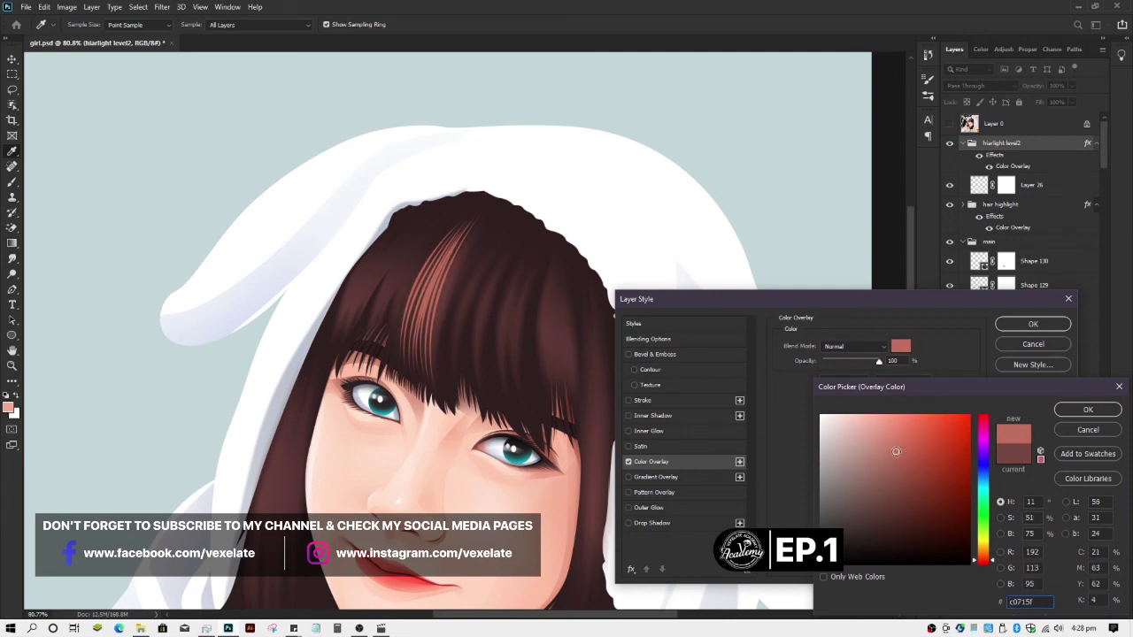